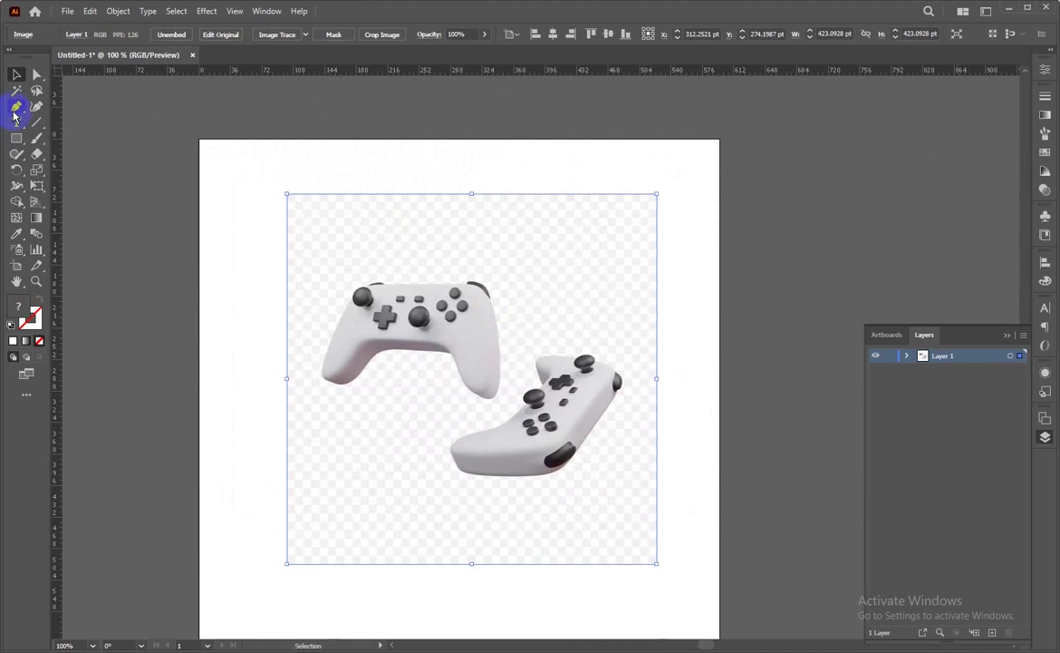
# Cancel the stray pen path and drag the controller photo to the right of the artboard
pyautogui.click(374, 286)
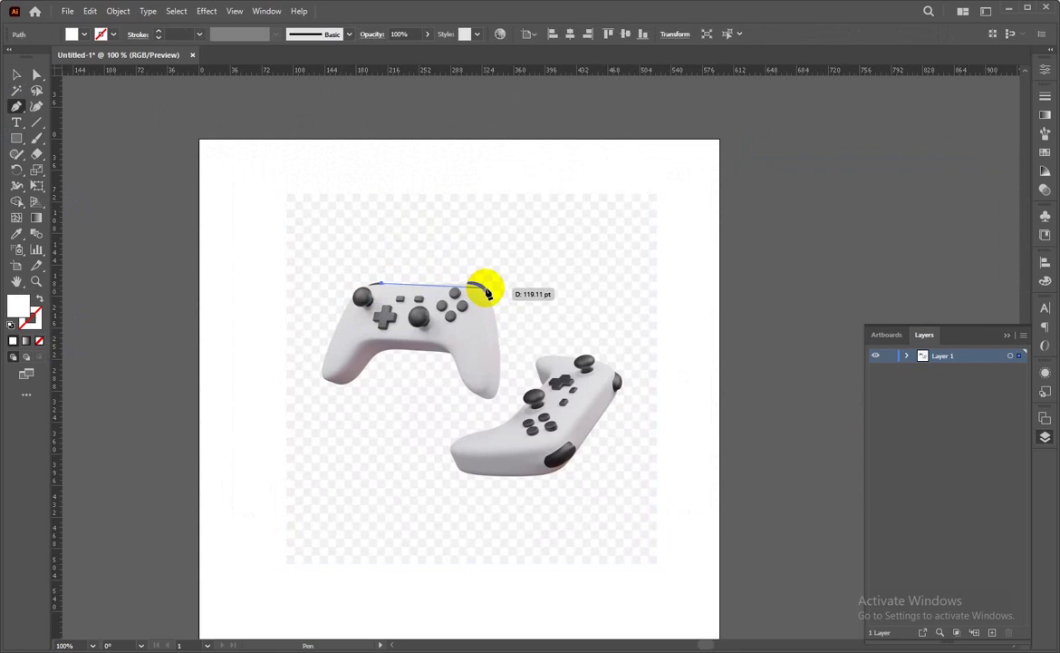
pyautogui.press('Escape')
pyautogui.moveTo(405, 275); pyautogui.dragTo(666, 263)
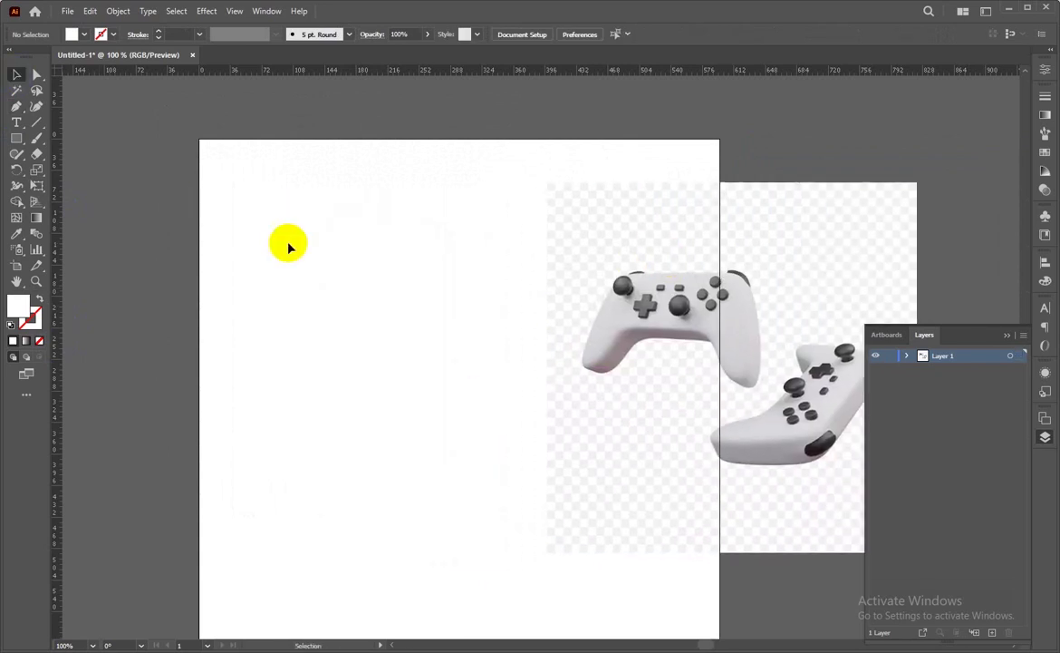
# Draw a wide rectangle on the empty left side of the artboard
pyautogui.click(16, 138)
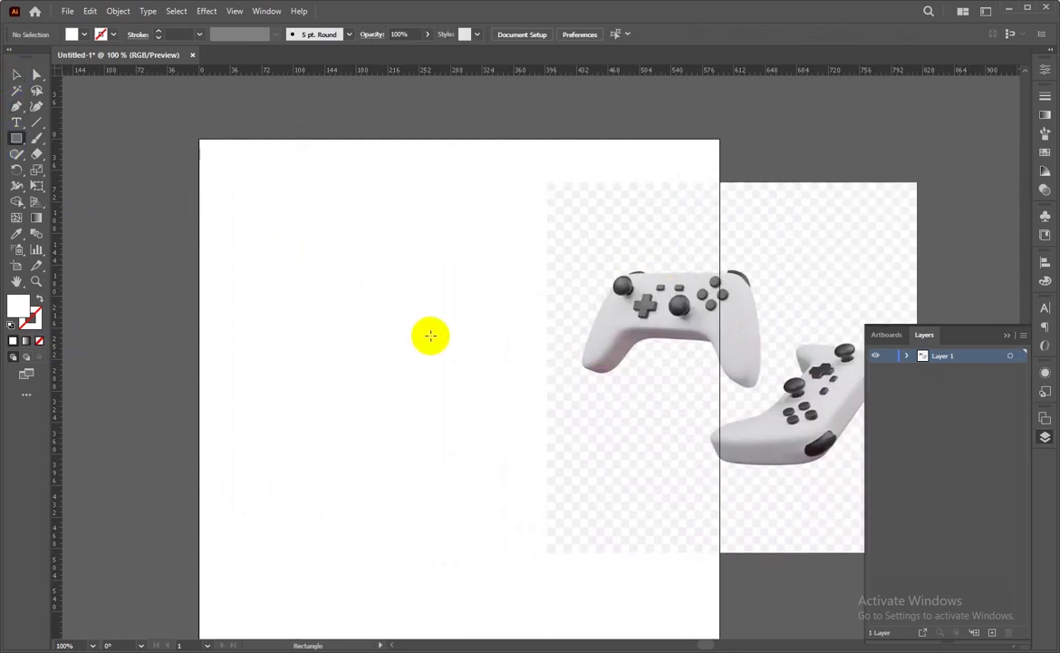
pyautogui.moveTo(299, 257); pyautogui.dragTo(499, 357)
pyautogui.click(36, 78)
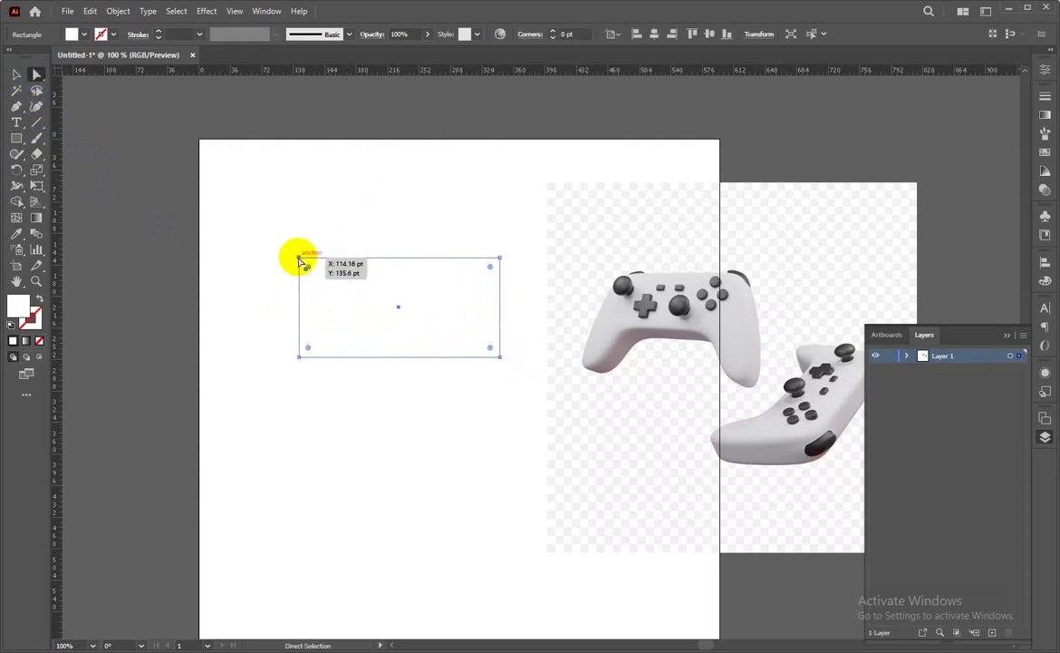
pyautogui.click(299, 257)
pyautogui.click(16, 74)
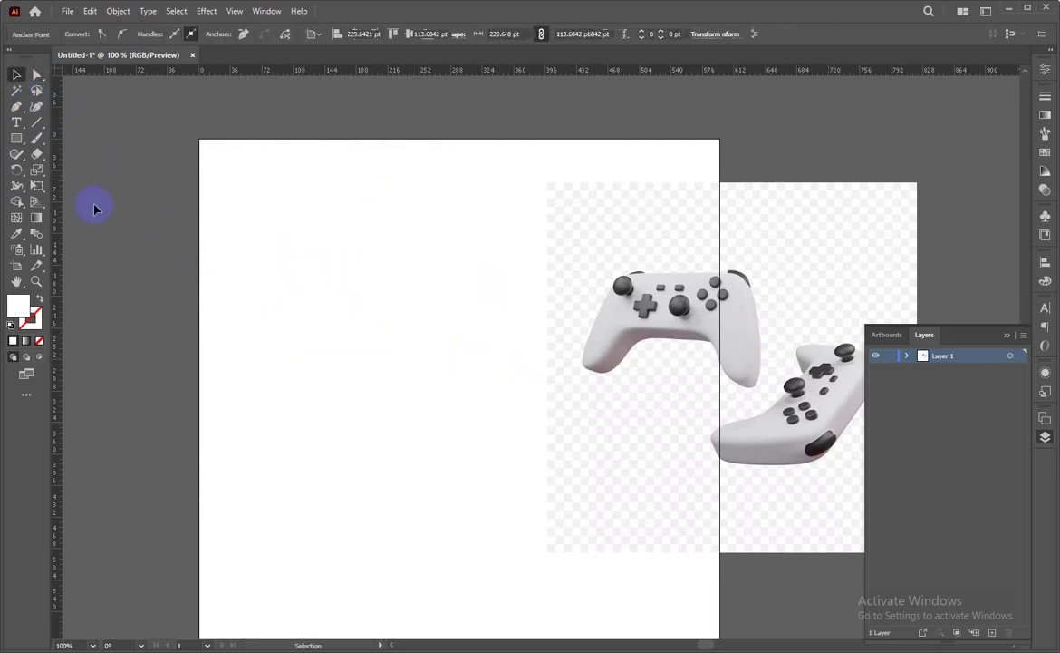
pyautogui.moveTo(260, 246)
pyautogui.mouseDown()
pyautogui.moveTo(393, 365)
pyautogui.moveTo(494, 390)
pyautogui.mouseUp()
# Give the rectangle no fill and a black stroke, and add a vertical guide near its left edge
pyautogui.click(84, 34)
pyautogui.click(9, 57)
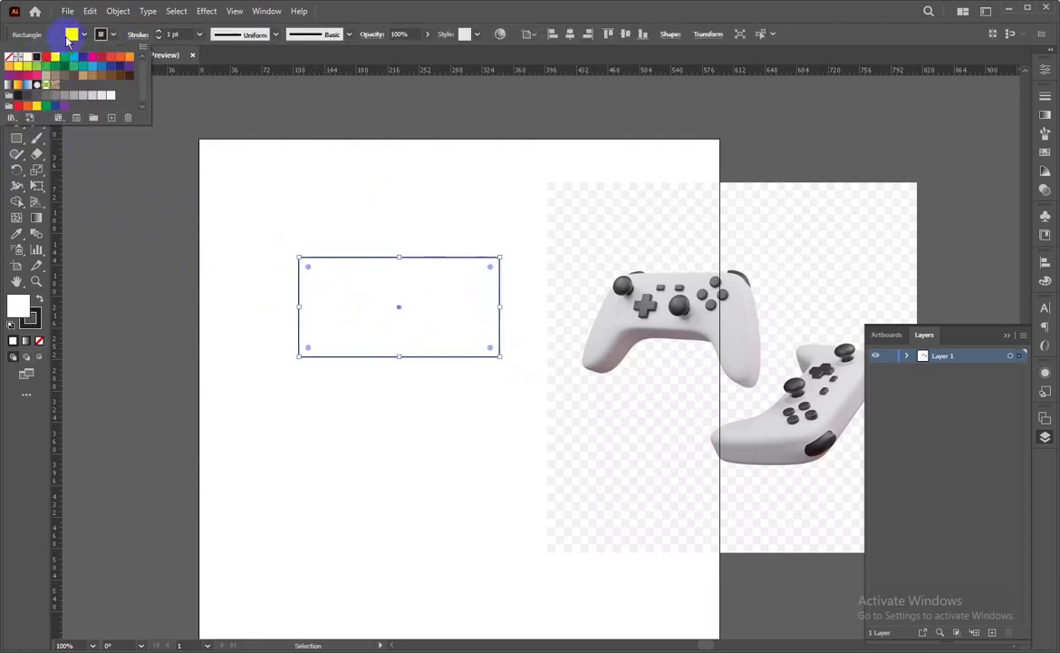
pyautogui.click(113, 34)
pyautogui.click(27, 84)
pyautogui.moveTo(278, 247); pyautogui.dragTo(487, 393)
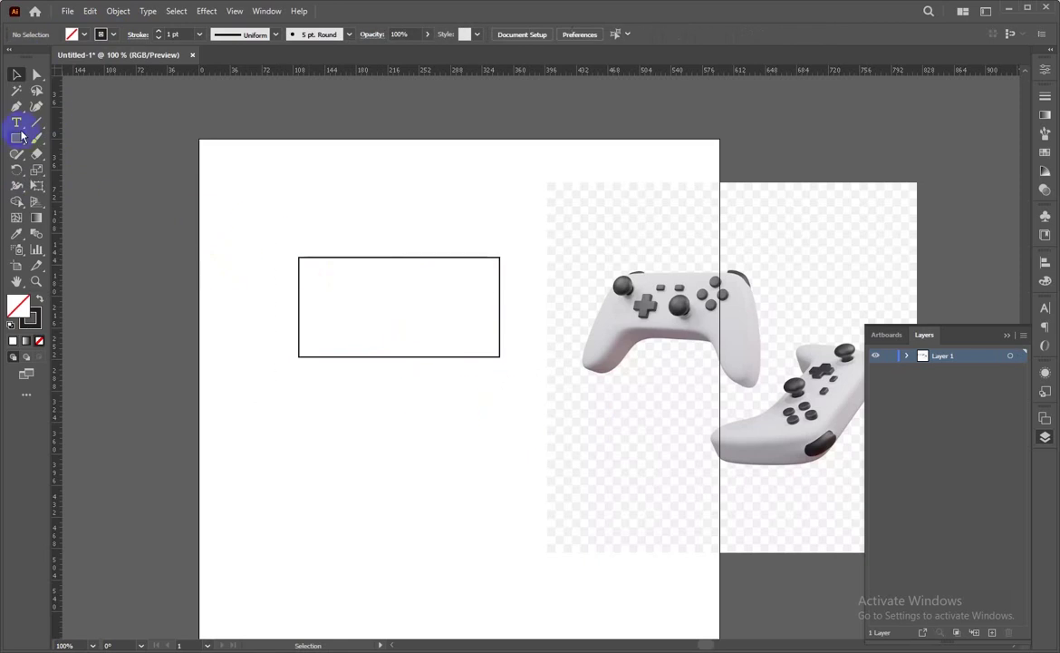
pyautogui.moveTo(55, 138); pyautogui.dragTo(331, 207)
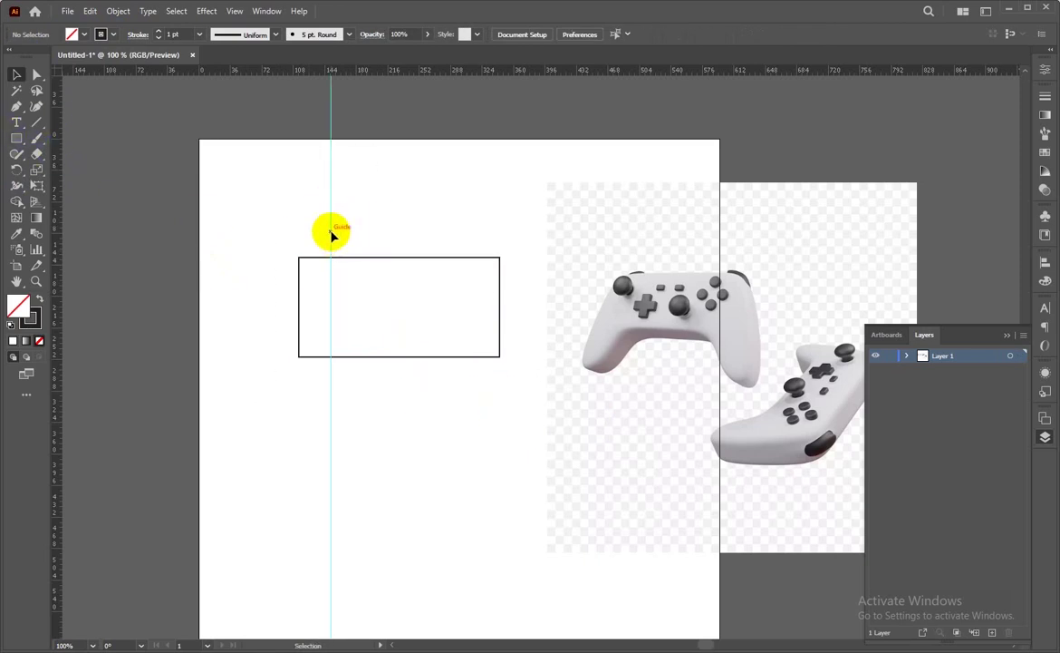
# Draw a small measuring box from the rectangle's left edge to the guide and copy it to the top-right corner
pyautogui.click(16, 138)
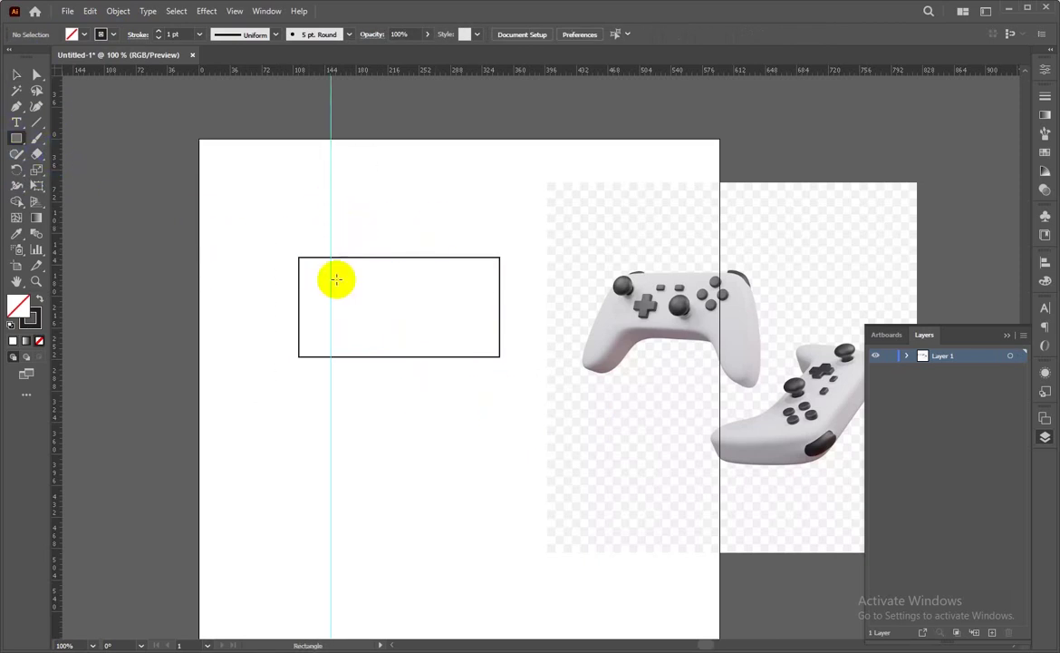
pyautogui.moveTo(300, 258)
pyautogui.mouseDown()
pyautogui.moveTo(331, 273)
pyautogui.moveTo(492, 278)
pyautogui.mouseUp()
pyautogui.click(16, 74)
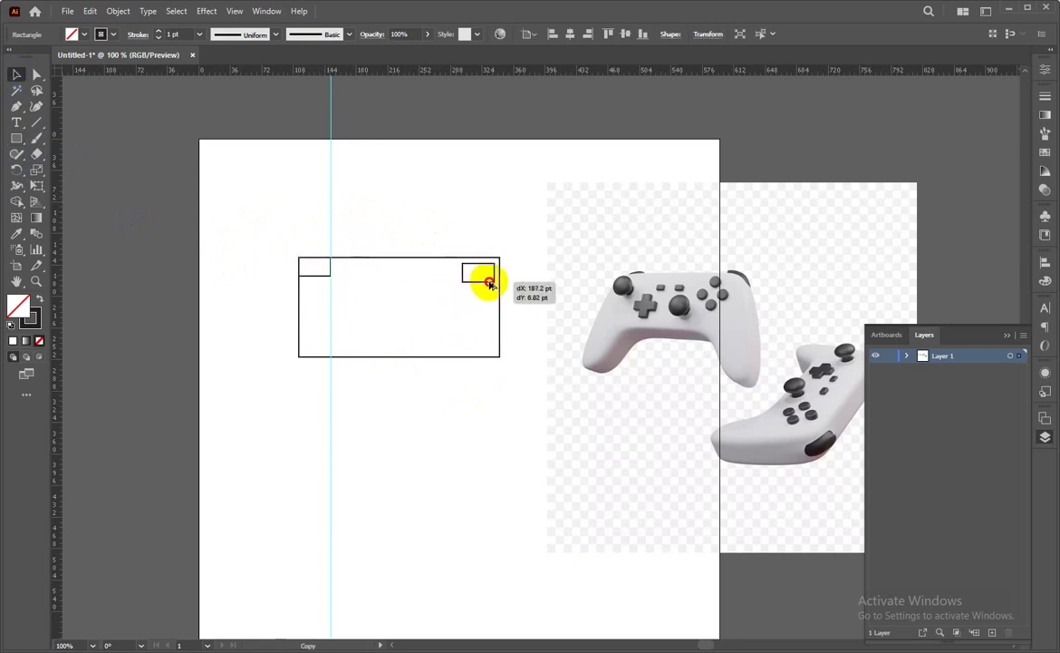
pyautogui.click(331, 229)
# Unlock the guides, copy the guide to the right box's inner edge, and delete both boxes
pyautogui.rightClick(331, 228)
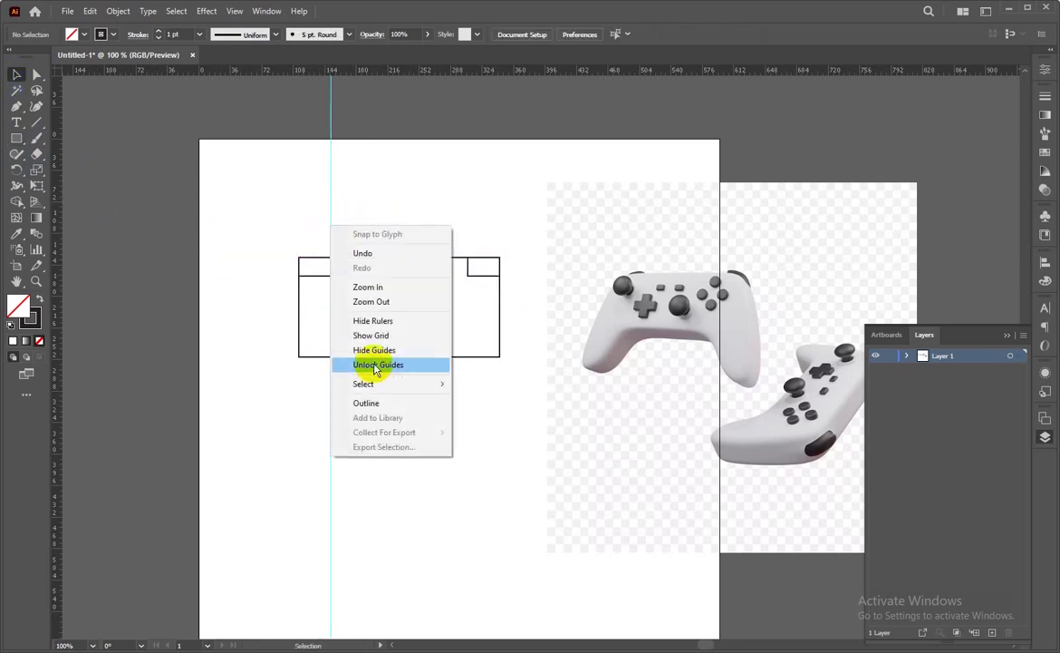
pyautogui.click(374, 430)
pyautogui.moveTo(332, 227); pyautogui.dragTo(467, 226)
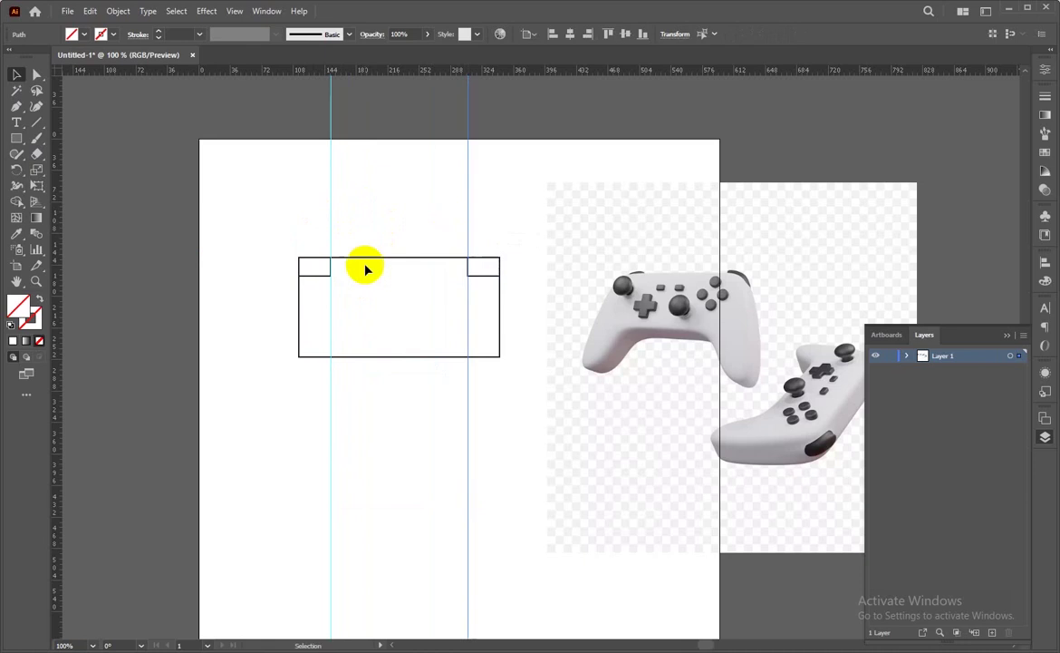
pyautogui.click(312, 265)
pyautogui.keyDown('shift'); pyautogui.click(483, 272); pyautogui.keyUp('shift')
pyautogui.press('Delete')
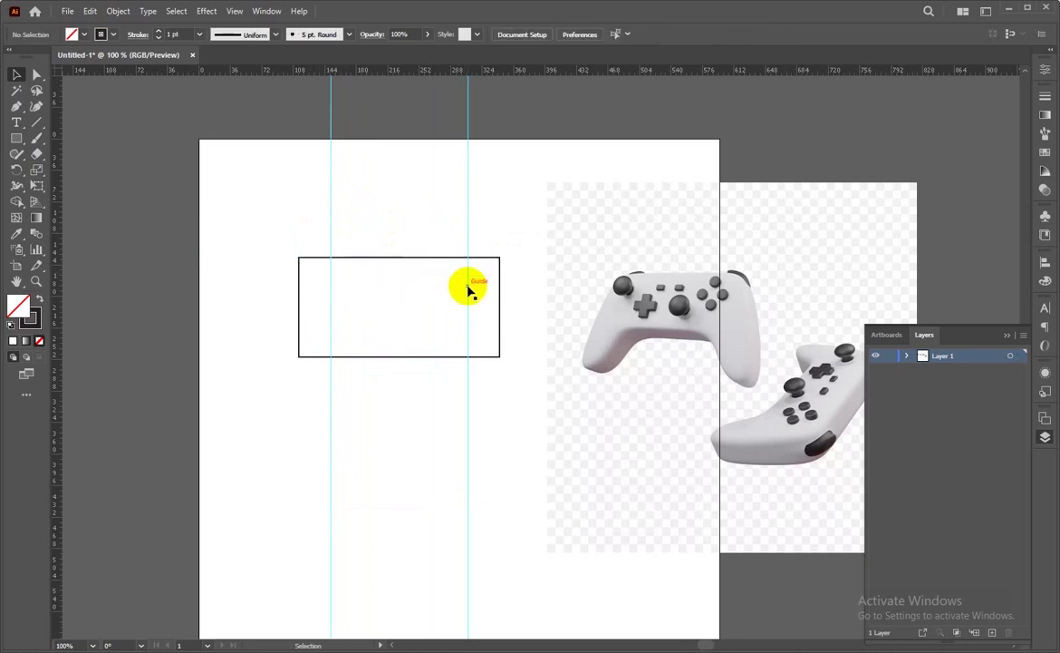
# Drag the rectangle's top-left and top-right corners inward onto the two guides
pyautogui.moveTo(299, 258); pyautogui.dragTo(329, 258)
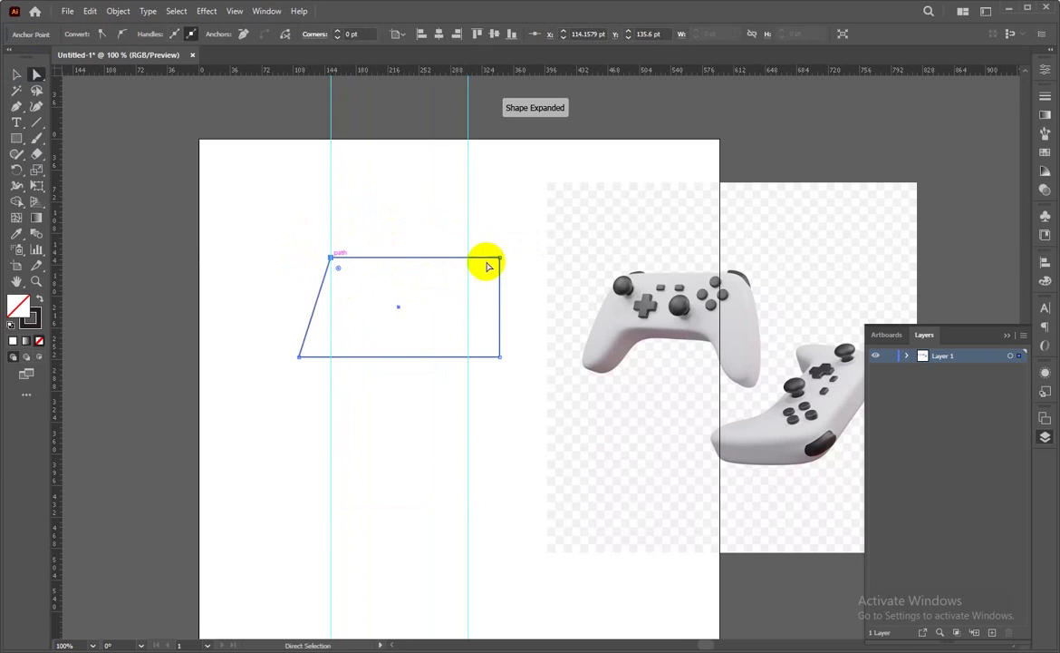
pyautogui.moveTo(500, 258); pyautogui.dragTo(468, 258)
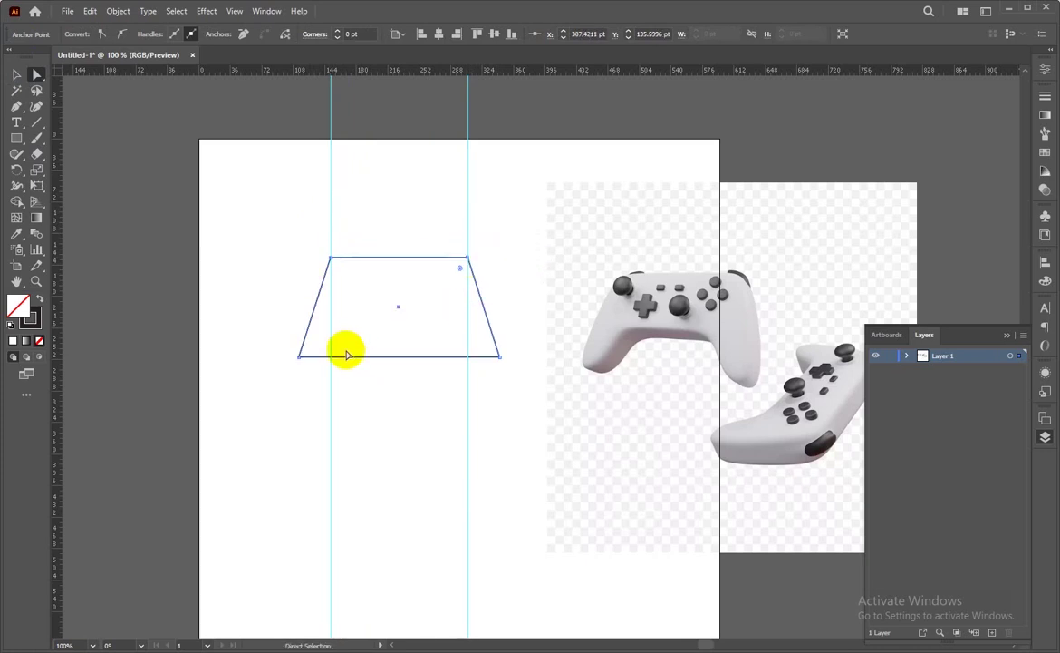
pyautogui.press('p')
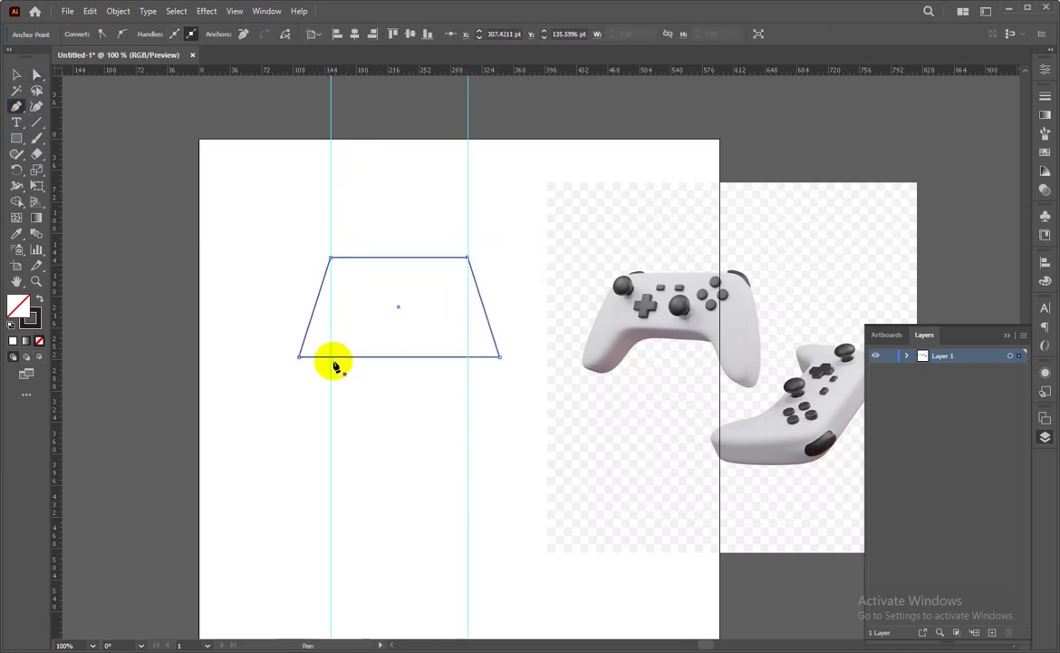
# Start the inner shape below the outer bottom-left corner, undoing two misplaced curved points
pyautogui.moveTo(321, 360); pyautogui.dragTo(345, 323)
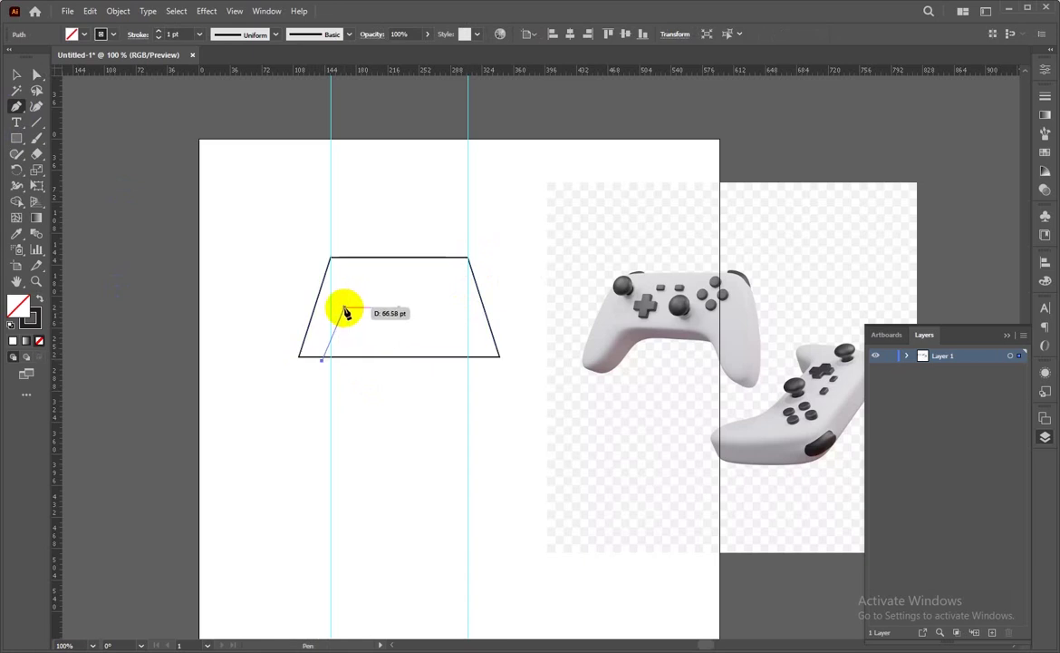
pyautogui.moveTo(357, 305); pyautogui.dragTo(445, 303)
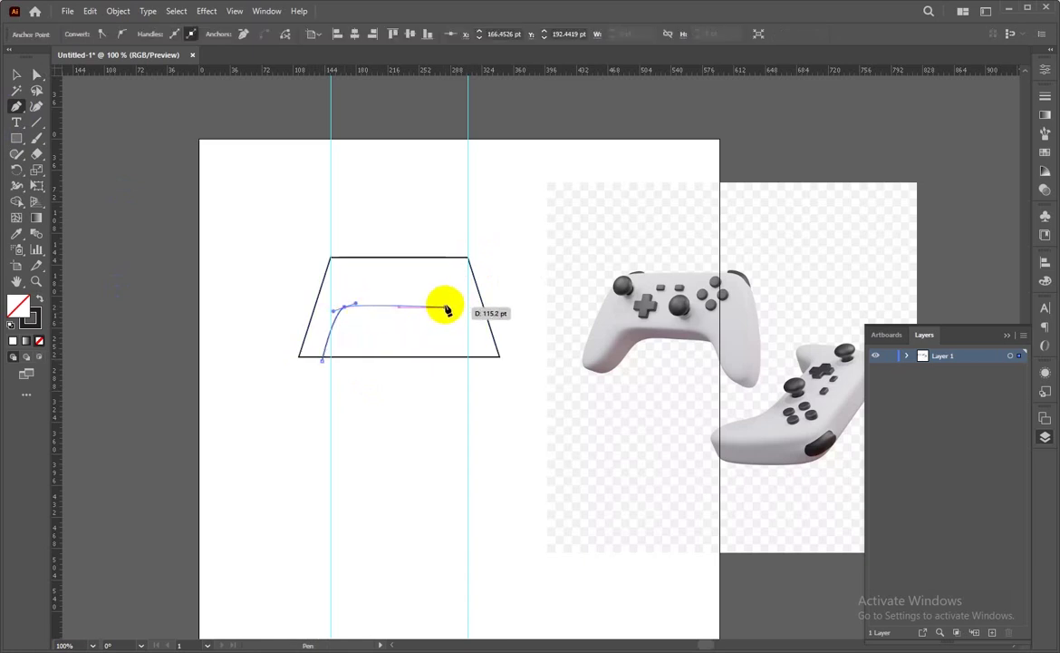
pyautogui.hotkey('ctrl', 'z')
pyautogui.moveTo(343, 303)
pyautogui.mouseDown()
pyautogui.moveTo(445, 304)
pyautogui.moveTo(433, 301)
pyautogui.mouseUp()
pyautogui.hotkey('ctrl', 'z')
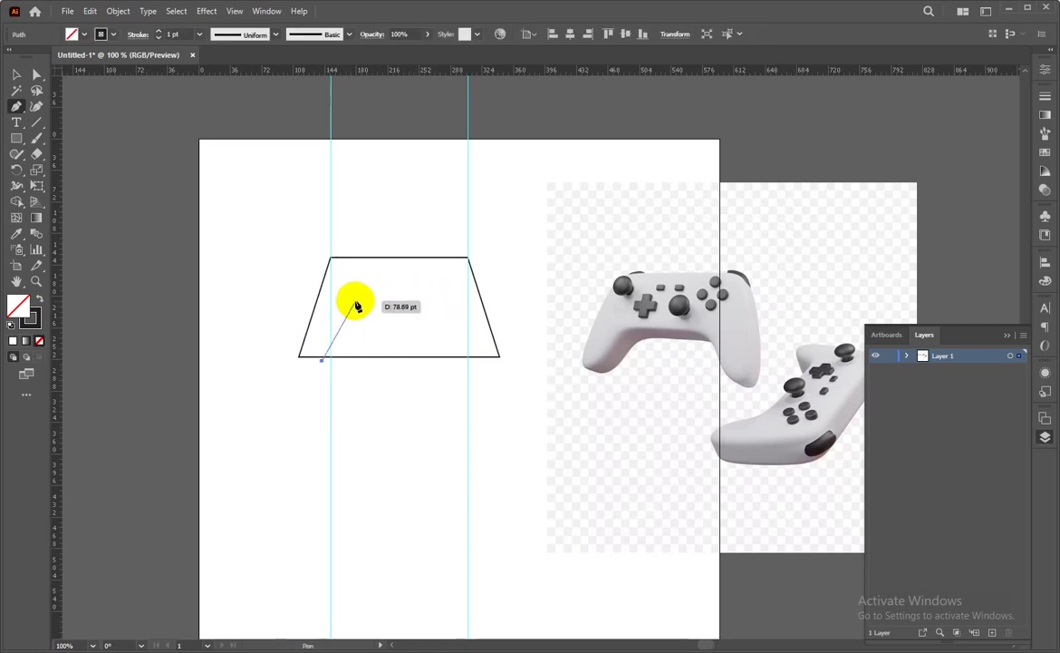
# Complete the inner trapezoid with its bottom-right point below the outer base, then select it
pyautogui.moveTo(348, 317); pyautogui.dragTo(445, 322)
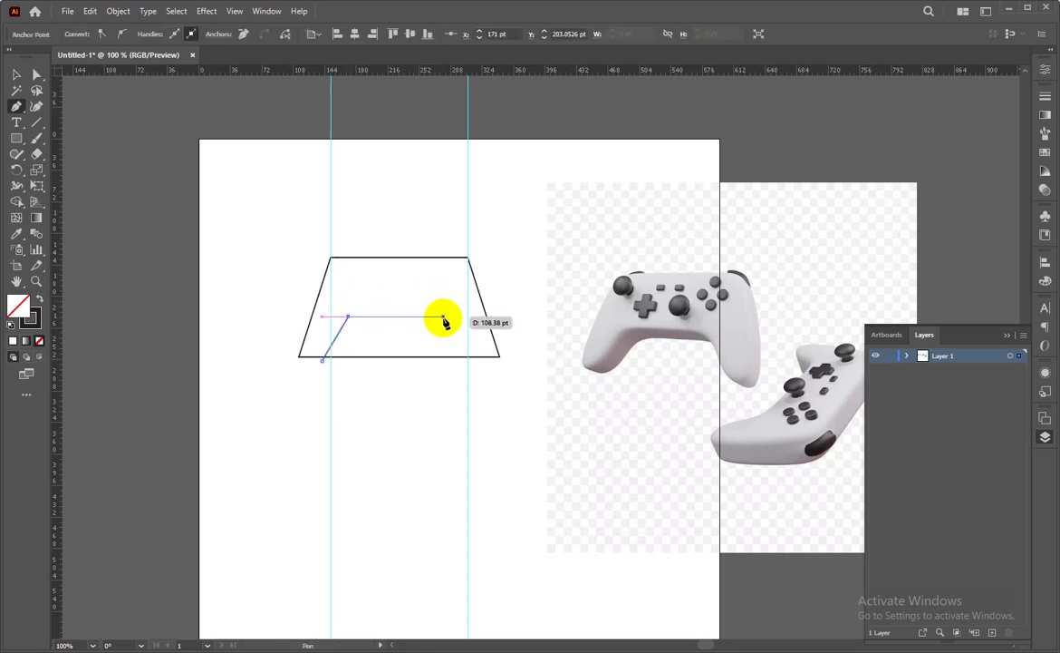
pyautogui.click(451, 318)
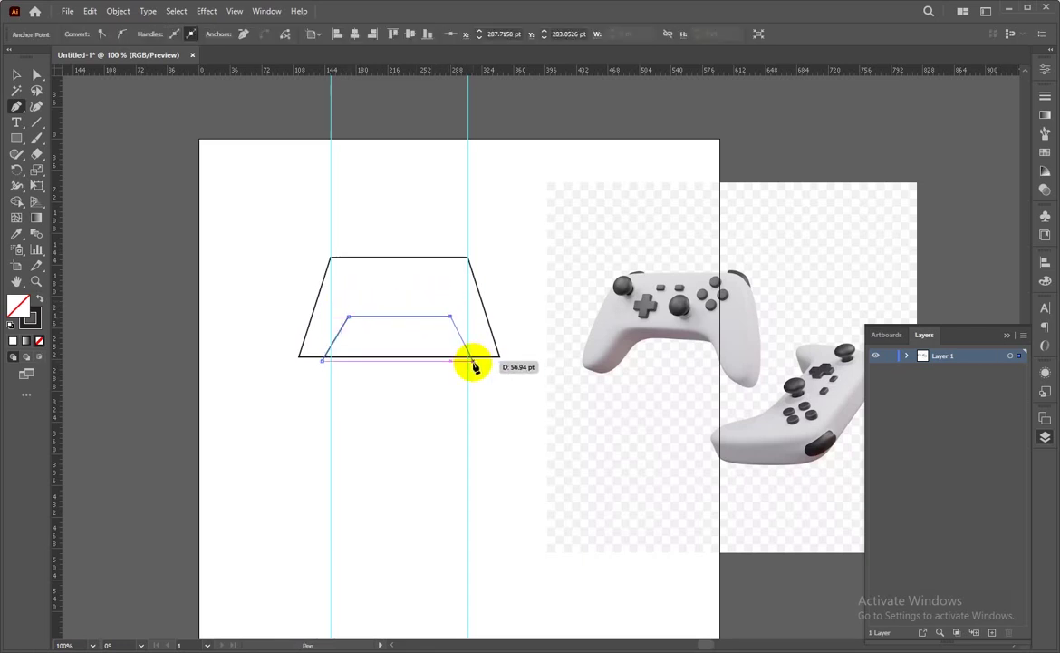
pyautogui.click(478, 362)
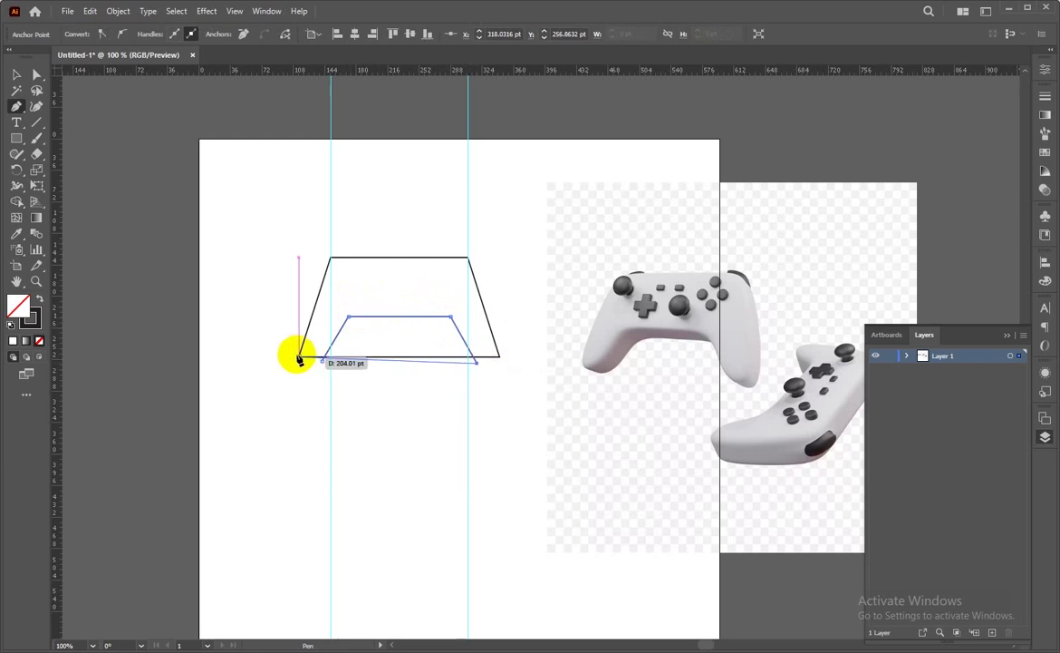
pyautogui.click(323, 360)
pyautogui.press('v')
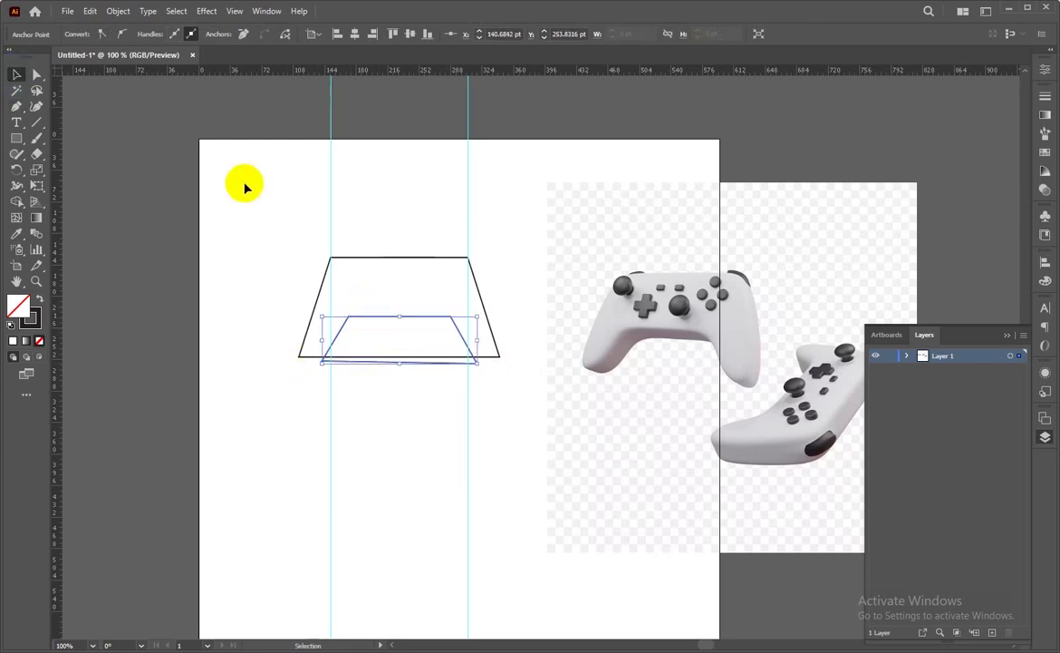
pyautogui.click(388, 401)
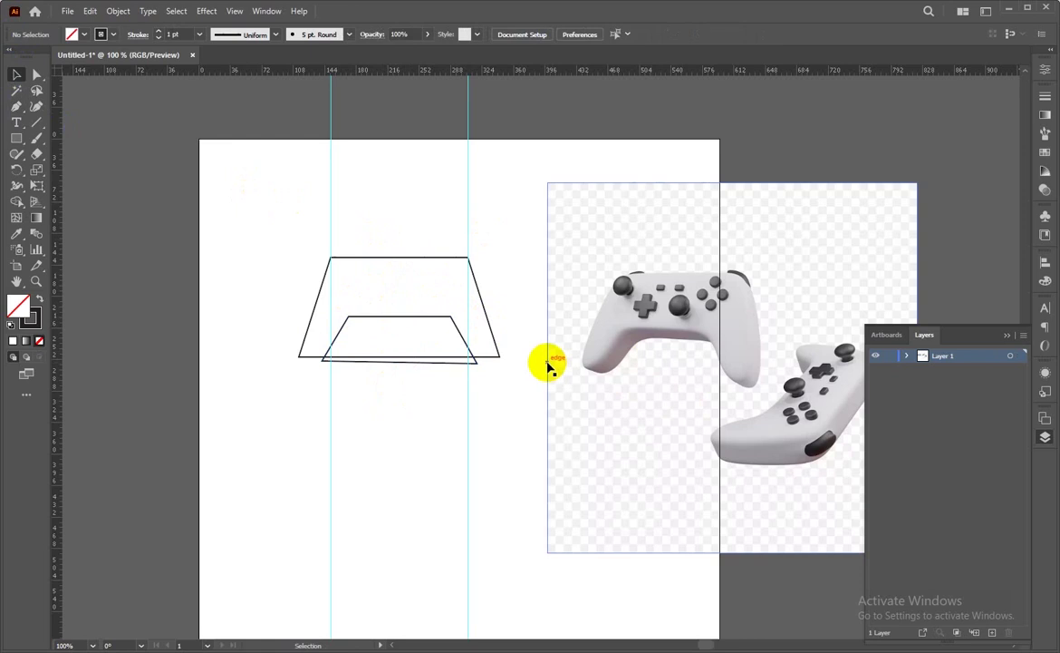
pyautogui.click(354, 319)
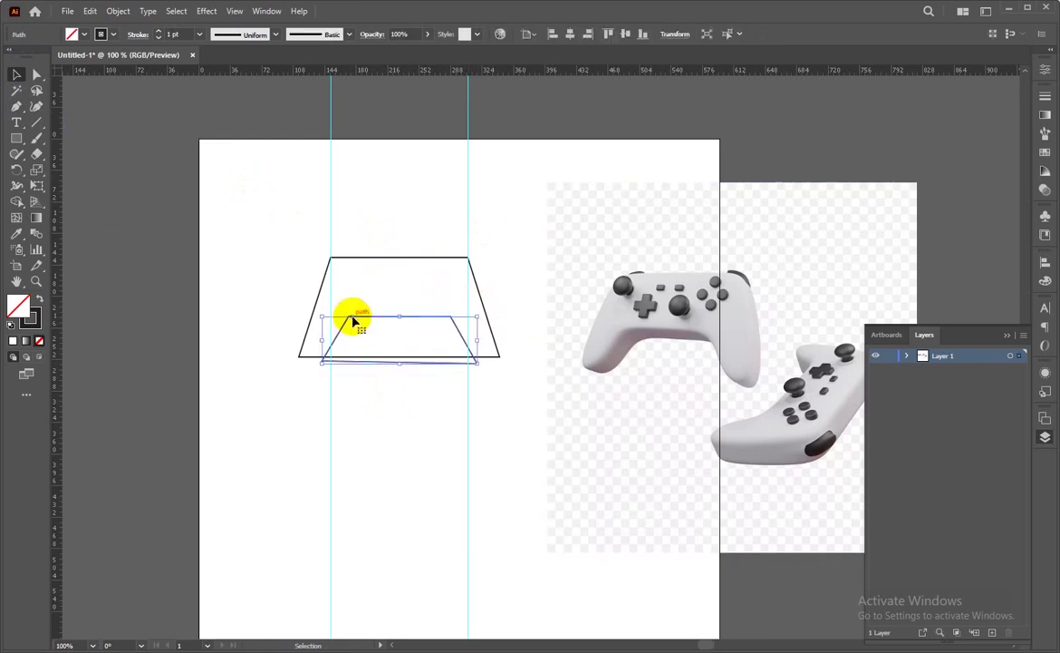
# Round the outer trapezoid's two top corners to about 12.7 pt, then select both shapes
pyautogui.click(36, 76)
pyautogui.click(351, 317)
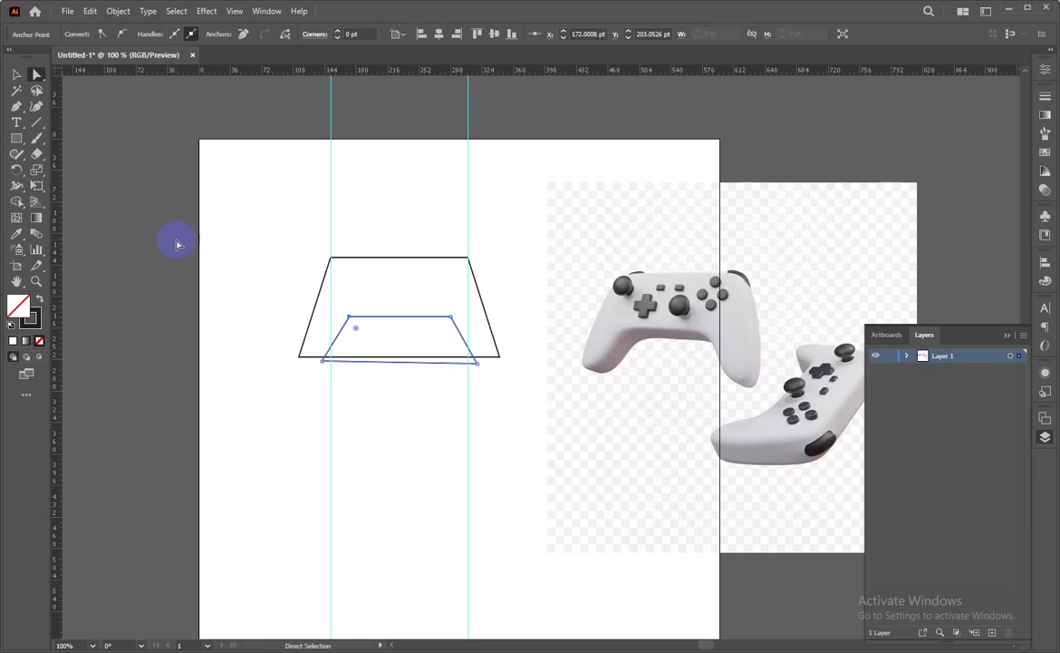
pyautogui.click(178, 245)
pyautogui.click(16, 75)
pyautogui.click(331, 258)
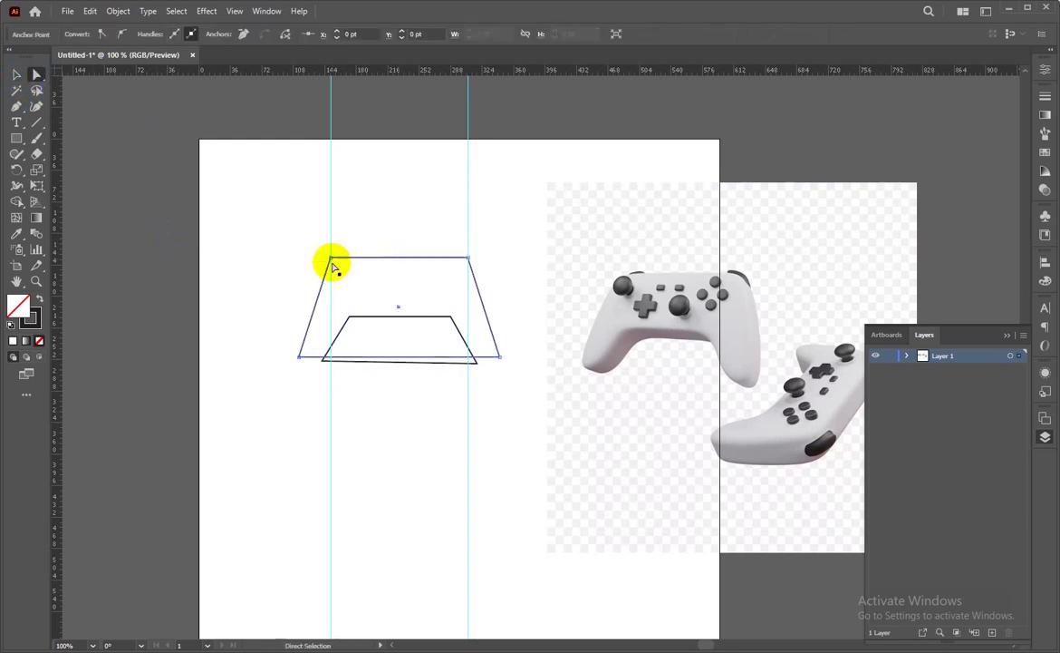
pyautogui.keyDown('shift'); pyautogui.click(468, 258); pyautogui.keyUp('shift')
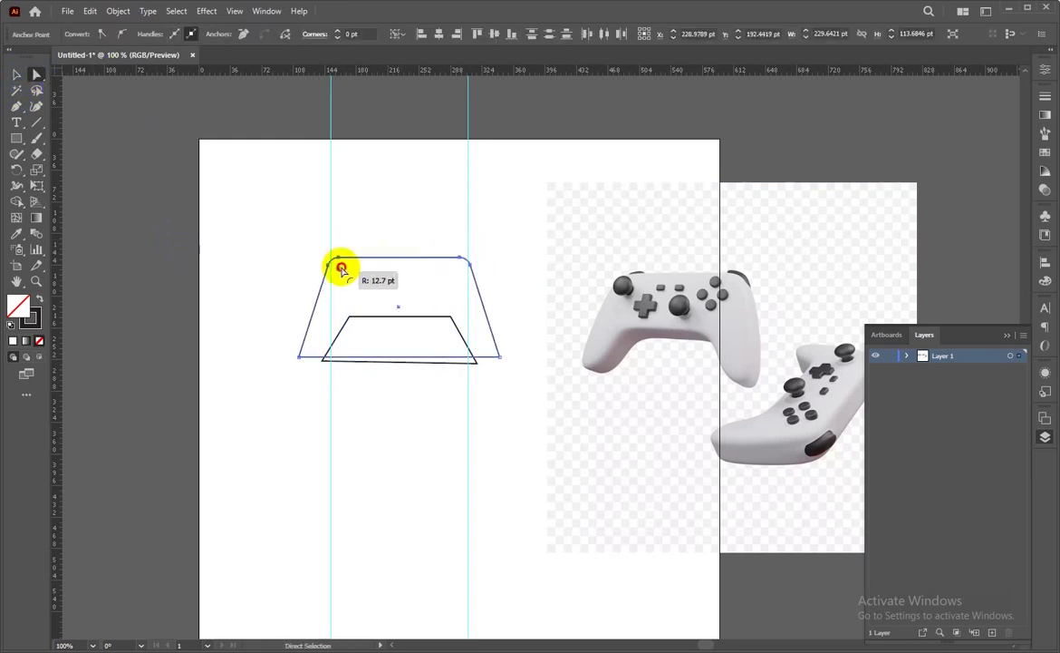
pyautogui.moveTo(341, 268); pyautogui.dragTo(352, 279)
pyautogui.click(16, 74)
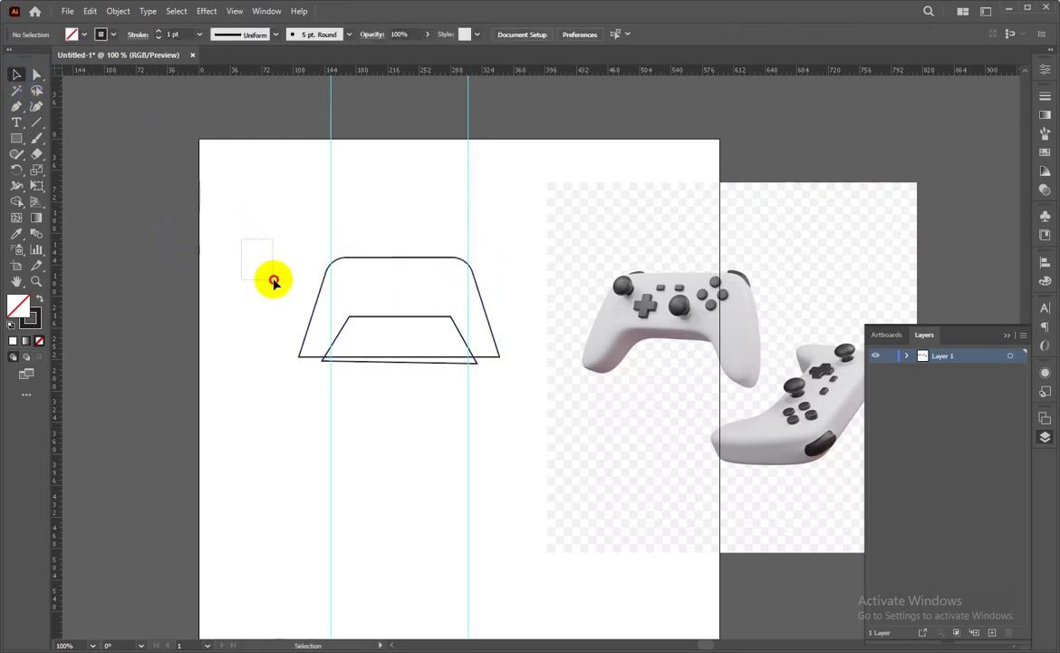
pyautogui.moveTo(240, 240); pyautogui.dragTo(430, 358)
# Undo a first Shape Builder attempt, nudge the inner trapezoid lower, and select both shapes
pyautogui.click(17, 200)
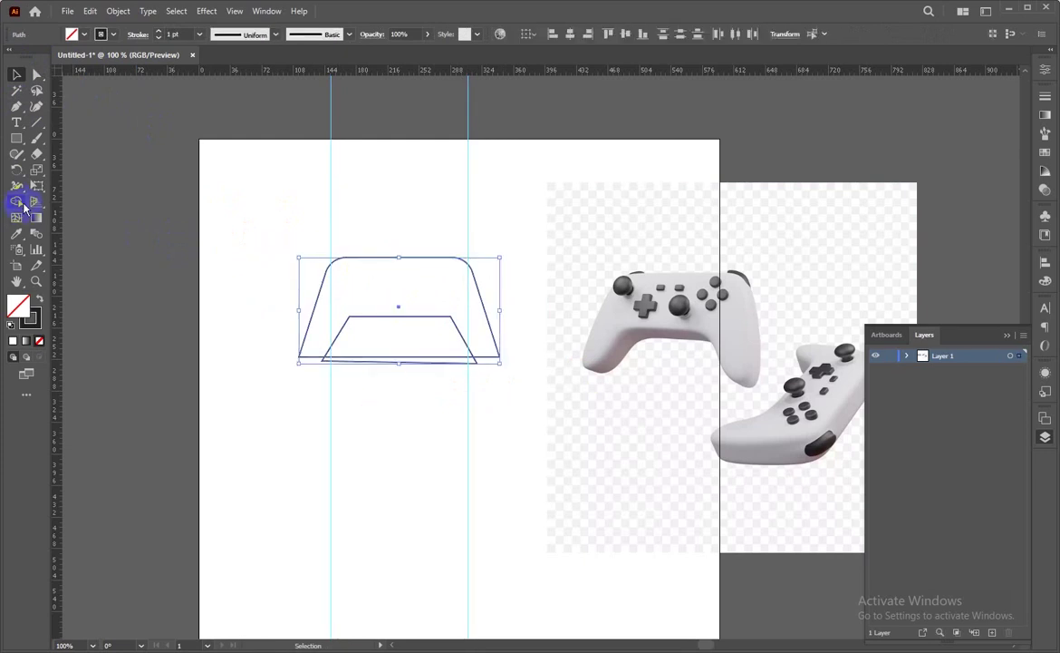
pyautogui.keyDown('alt'); pyautogui.click(403, 350); pyautogui.keyUp('alt')
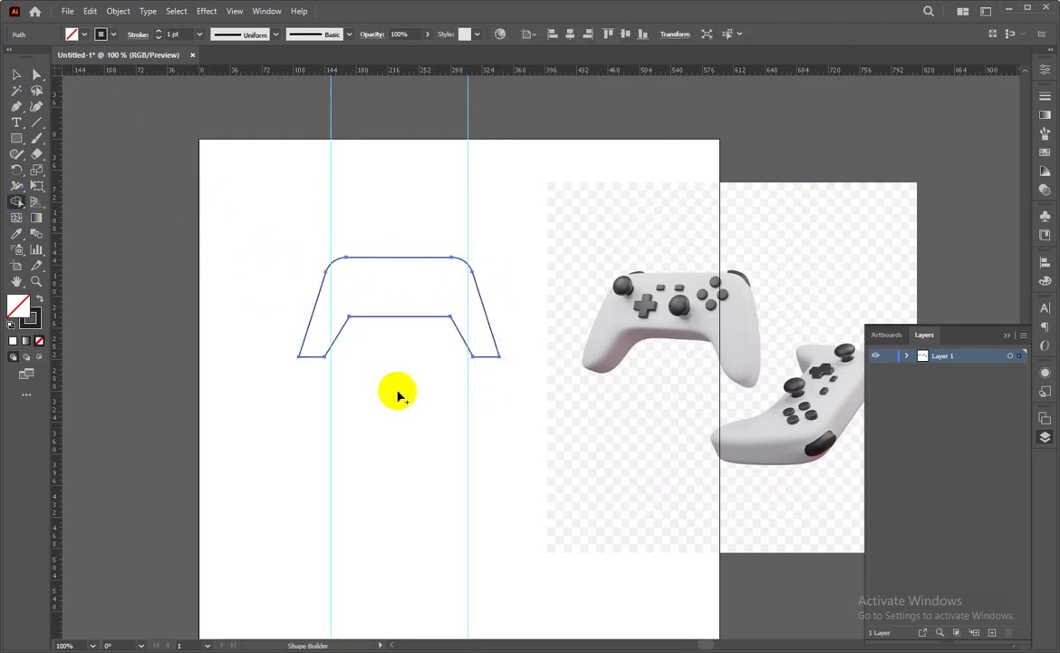
pyautogui.hotkey('ctrl', 'z')
pyautogui.click(17, 77)
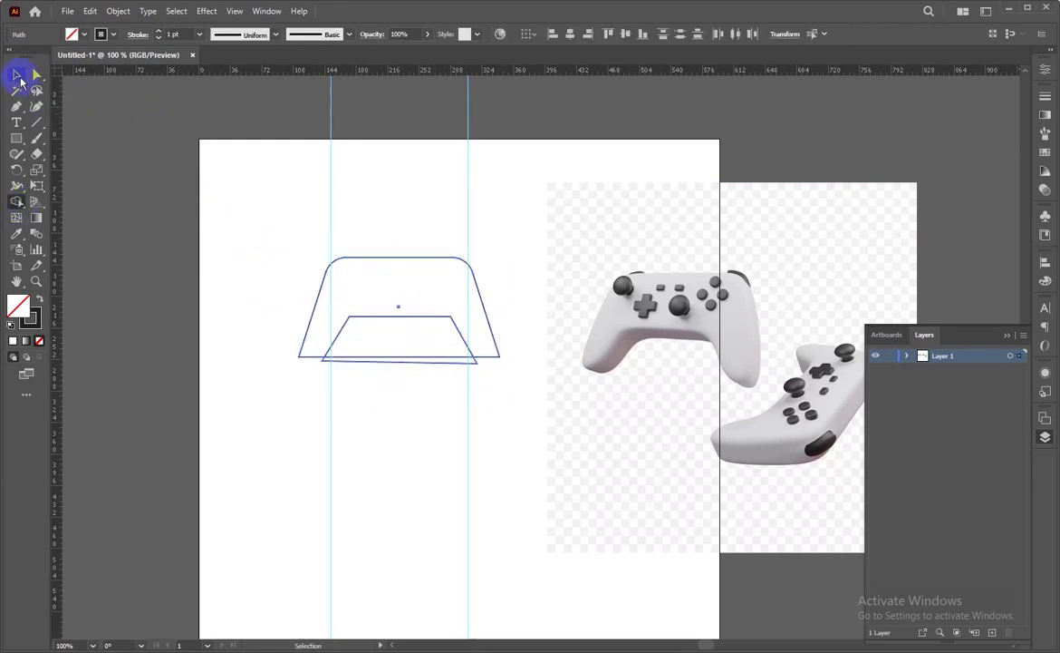
pyautogui.click(444, 402)
pyautogui.click(422, 361)
pyautogui.moveTo(421, 363); pyautogui.dragTo(432, 371)
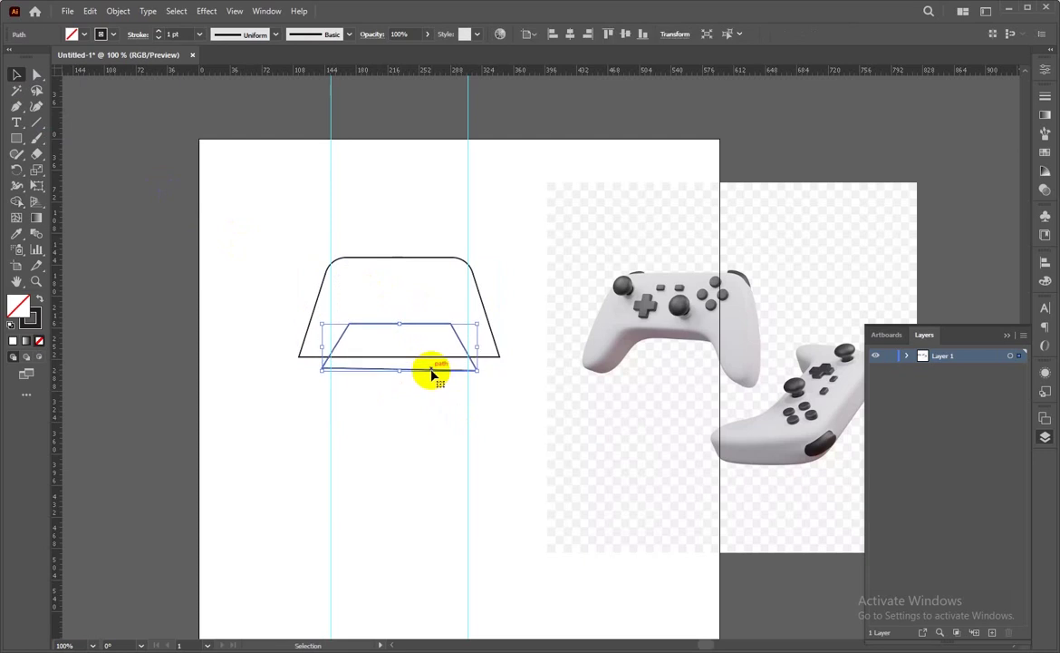
pyautogui.keyDown('shift'); pyautogui.click(344, 257); pyautogui.keyUp('shift')
# Delete the inner trapezoid region with Shape Builder, leaving a two-legged controller outline
pyautogui.click(18, 203)
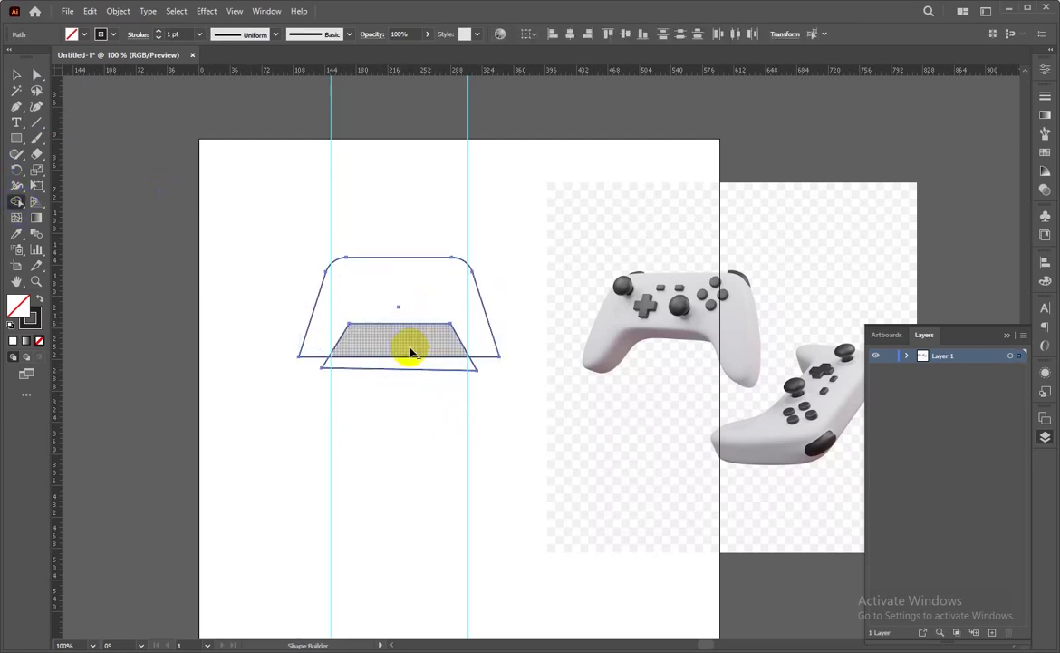
pyautogui.keyDown('alt'); pyautogui.click(410, 350); pyautogui.keyUp('alt')
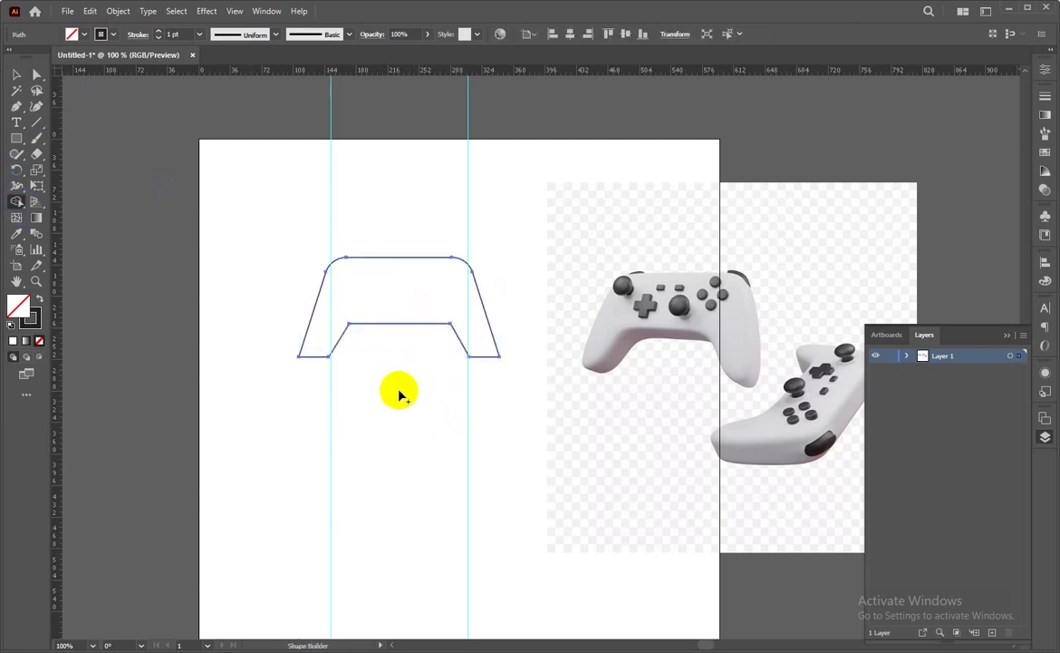
pyautogui.press('v')
pyautogui.click(338, 345)
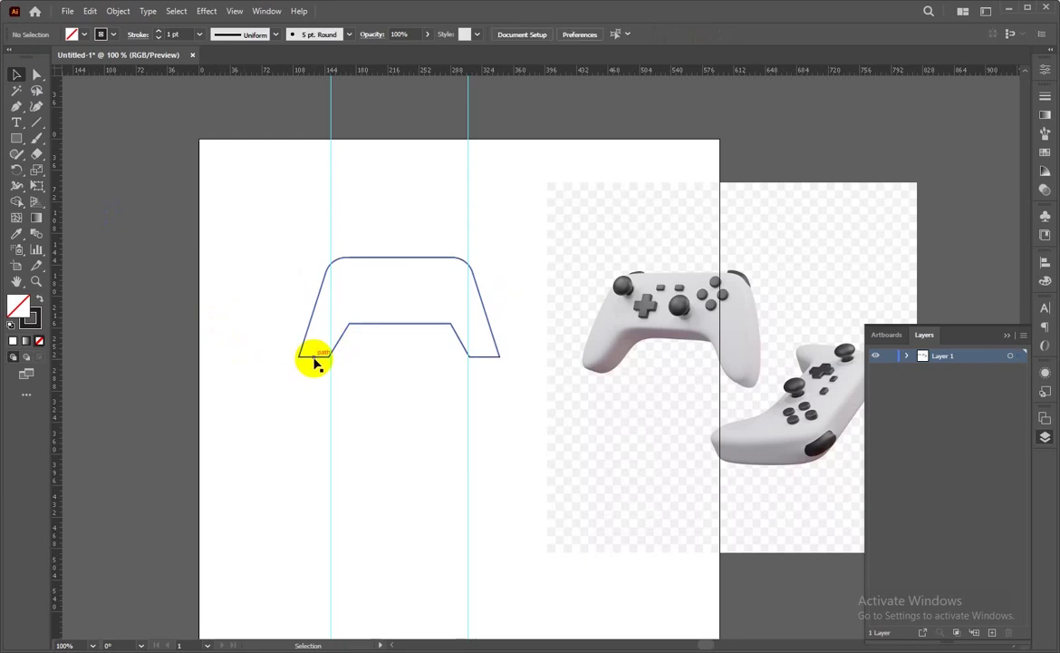
# Round the controller outline's bottom-left corner to about 4.9 pt
pyautogui.click(34, 76)
pyautogui.click(308, 354)
pyautogui.moveTo(311, 353); pyautogui.dragTo(306, 357)
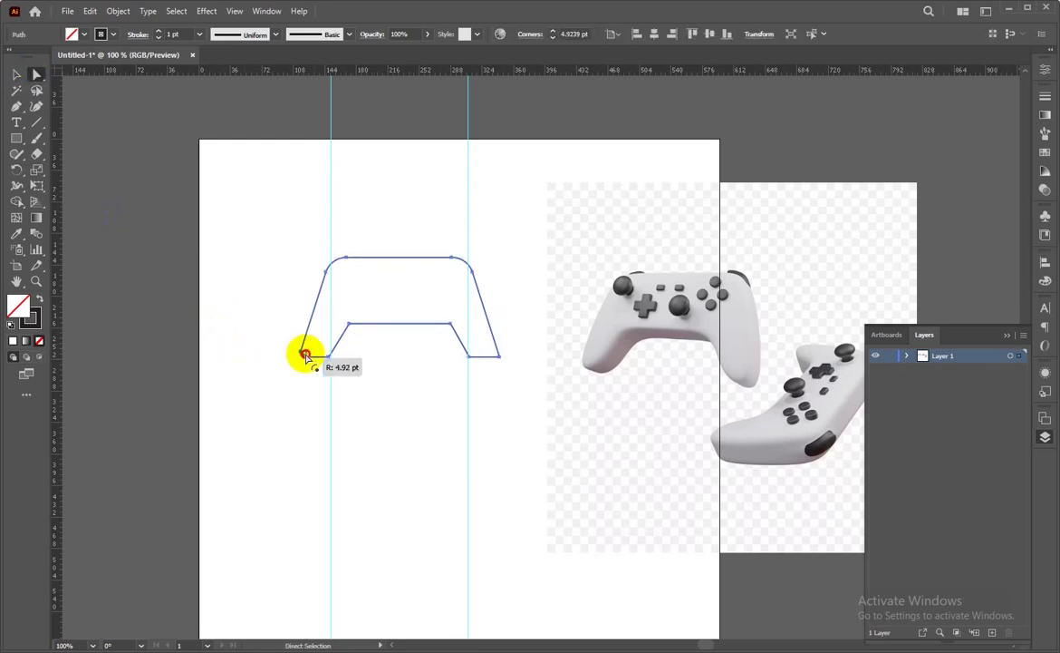
pyautogui.click(307, 356)
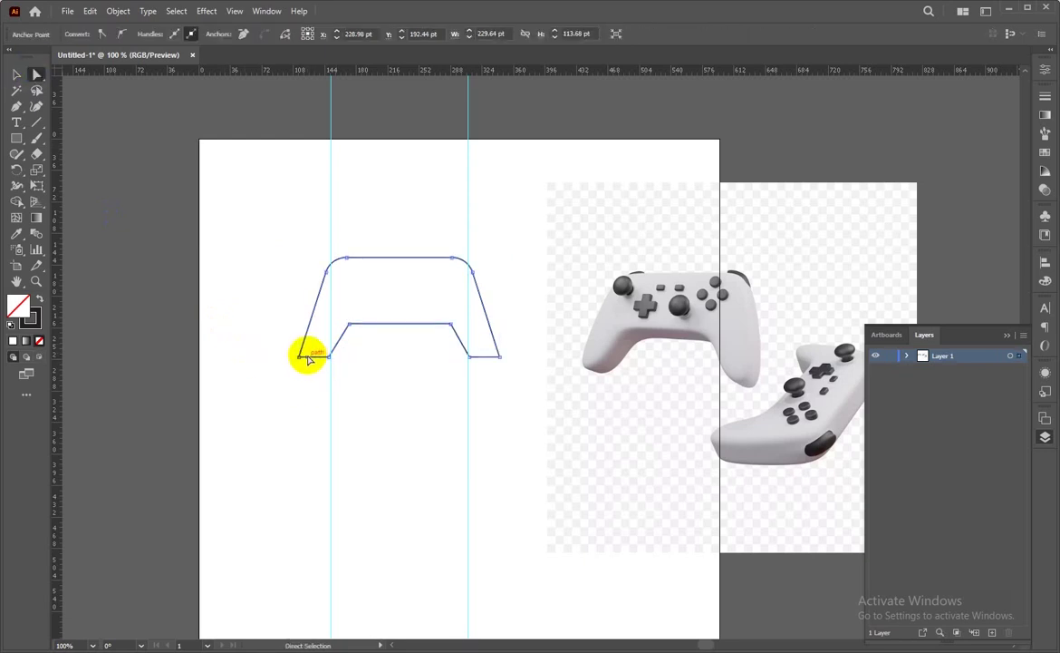
pyautogui.click(349, 315)
pyautogui.click(307, 355)
# Round all the controller outline's corners to about 6.24 pt
pyautogui.press('v')
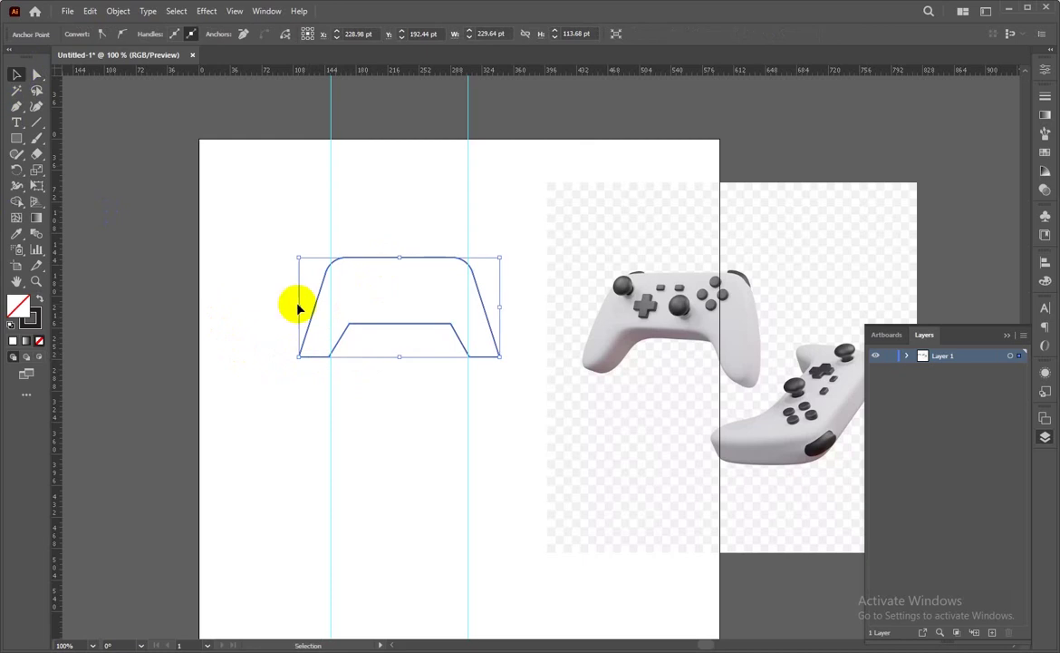
pyautogui.click(301, 303)
pyautogui.click(36, 75)
pyautogui.click(308, 354)
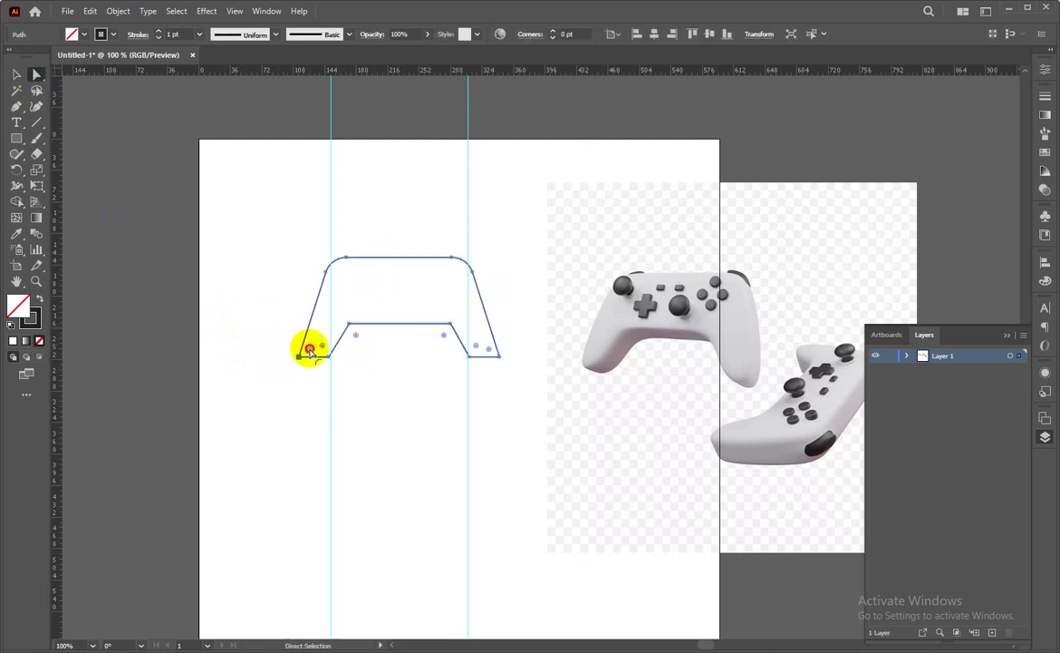
pyautogui.moveTo(310, 351); pyautogui.dragTo(305, 354)
pyautogui.click(294, 392)
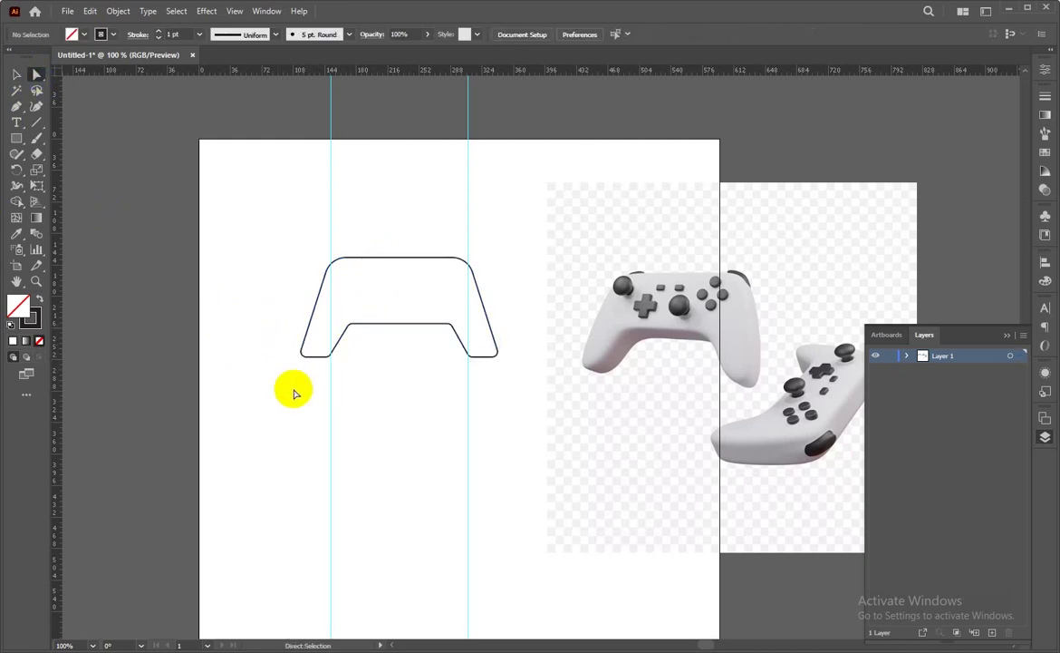
pyautogui.click(314, 354)
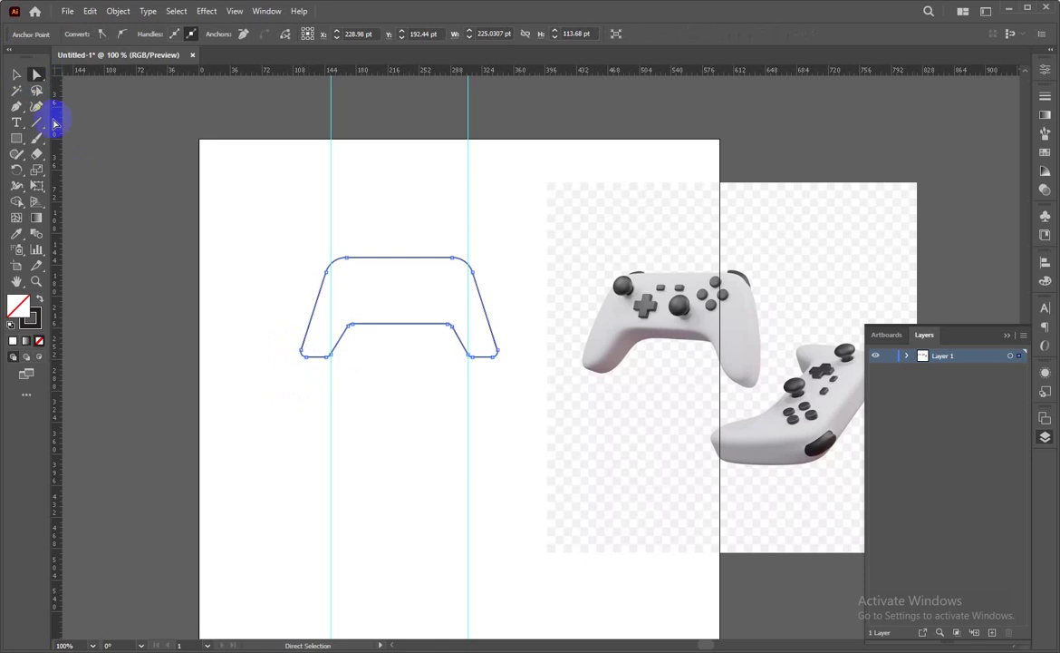
# Draw a small upright rectangle inside the outline's upper-left area
pyautogui.scroll(3, 343, 348)
pyautogui.click(315, 268)
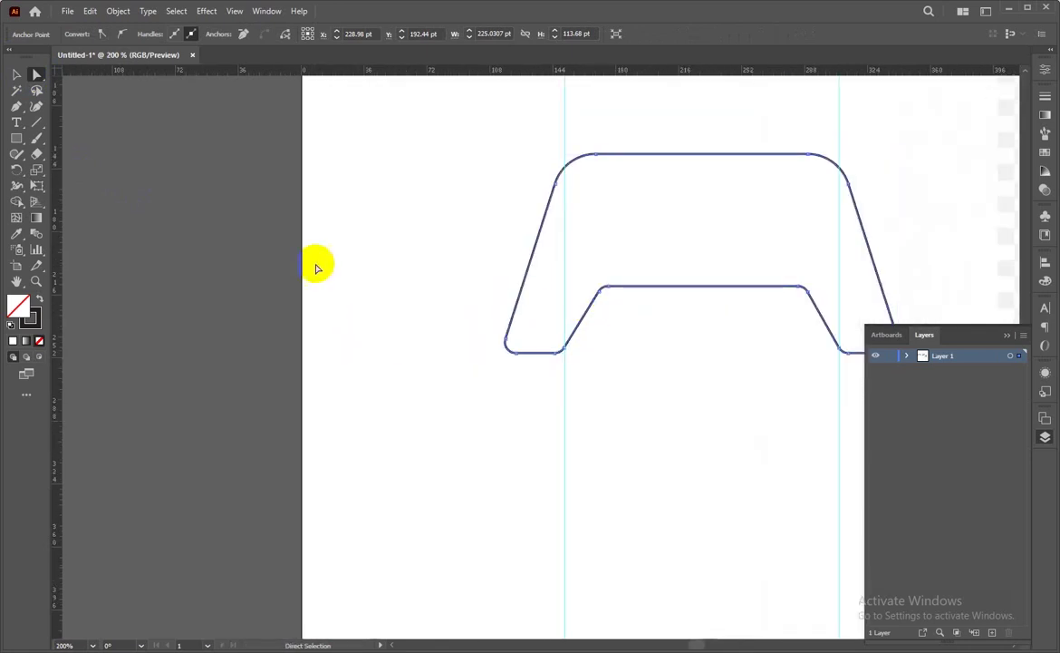
pyautogui.click(666, 311)
pyautogui.hscroll(3, 525, 334)
pyautogui.hscroll(1, 451, 392)
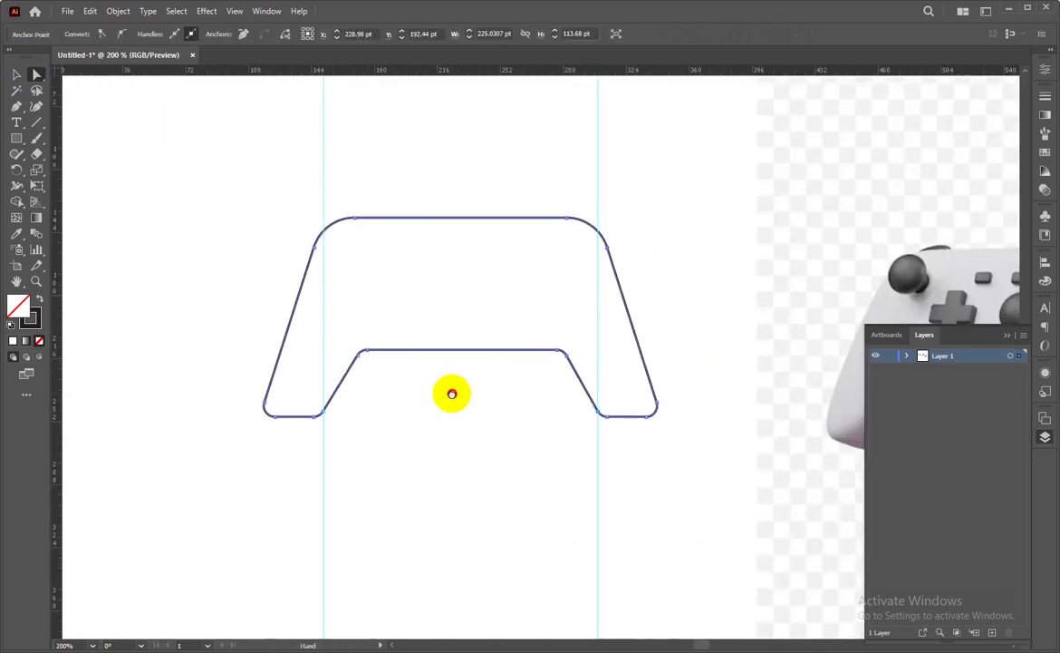
pyautogui.hscroll(3, 477, 365)
pyautogui.scroll(-3, 478, 366)
pyautogui.hscroll(2, 449, 276)
pyautogui.click(386, 209)
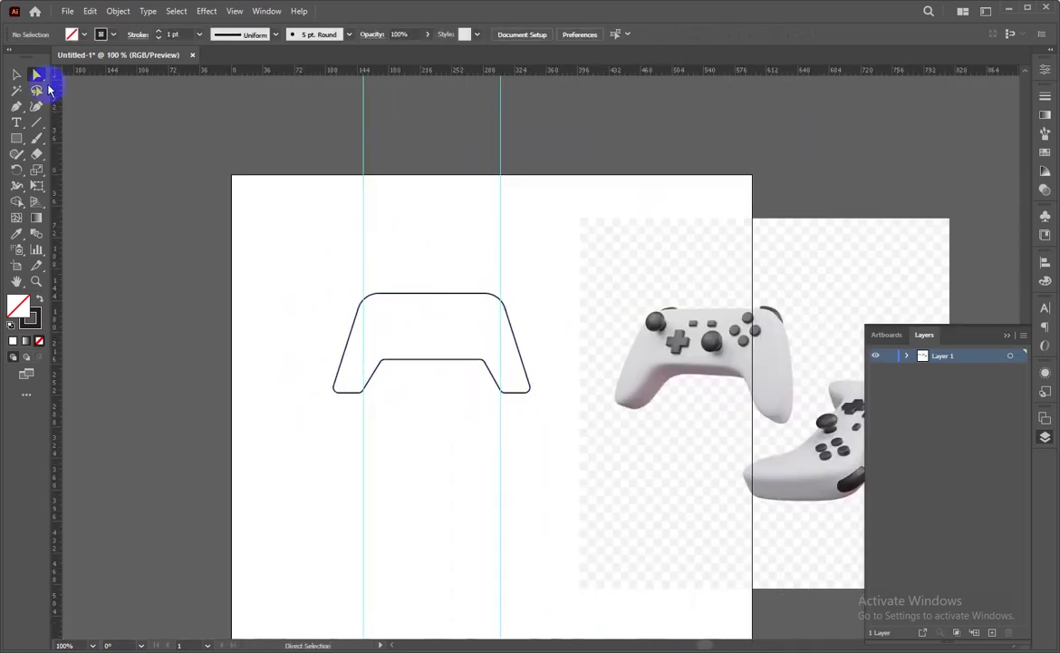
pyautogui.click(16, 137)
pyautogui.moveTo(395, 323); pyautogui.dragTo(405, 347)
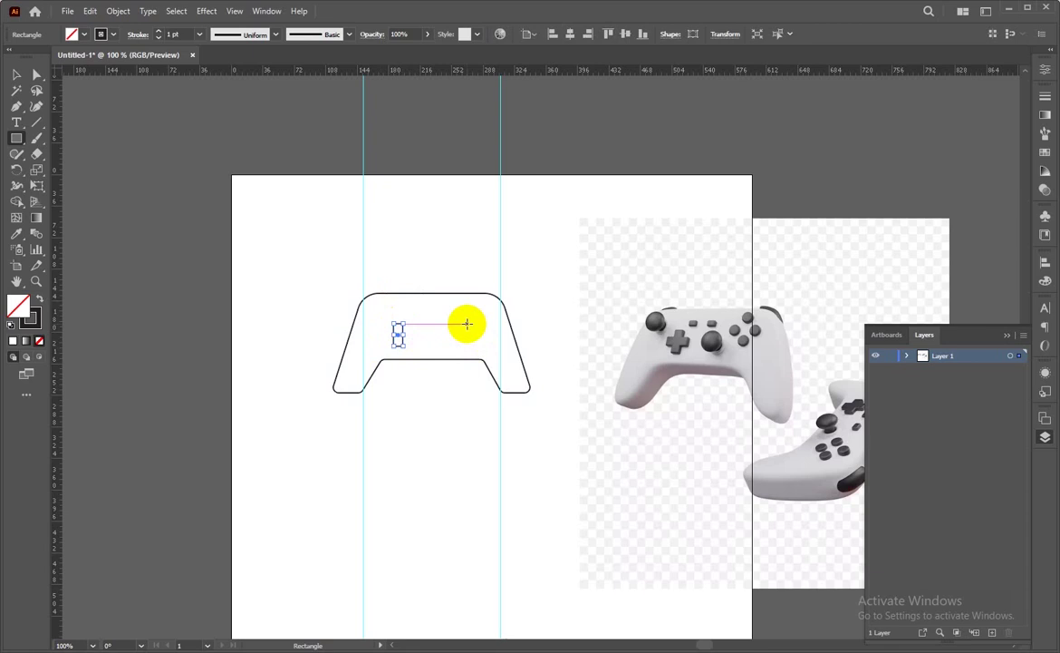
# Resize the small rectangle slightly and rotate a copy 90° across it into a plus-shaped D-pad
pyautogui.scroll(3, 467, 324)
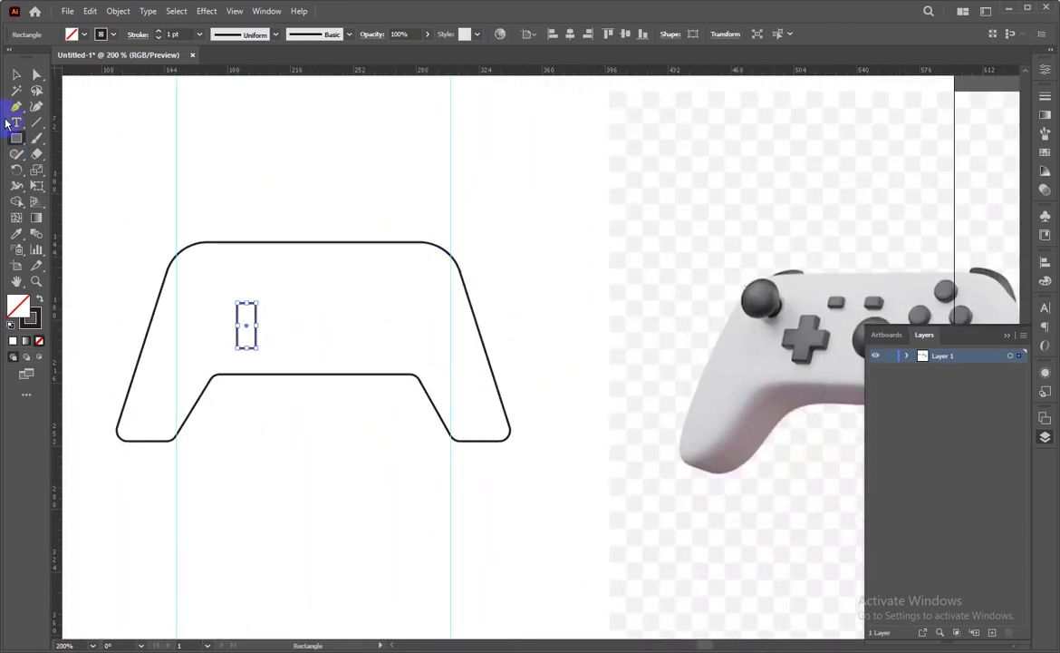
pyautogui.click(16, 74)
pyautogui.click(249, 331)
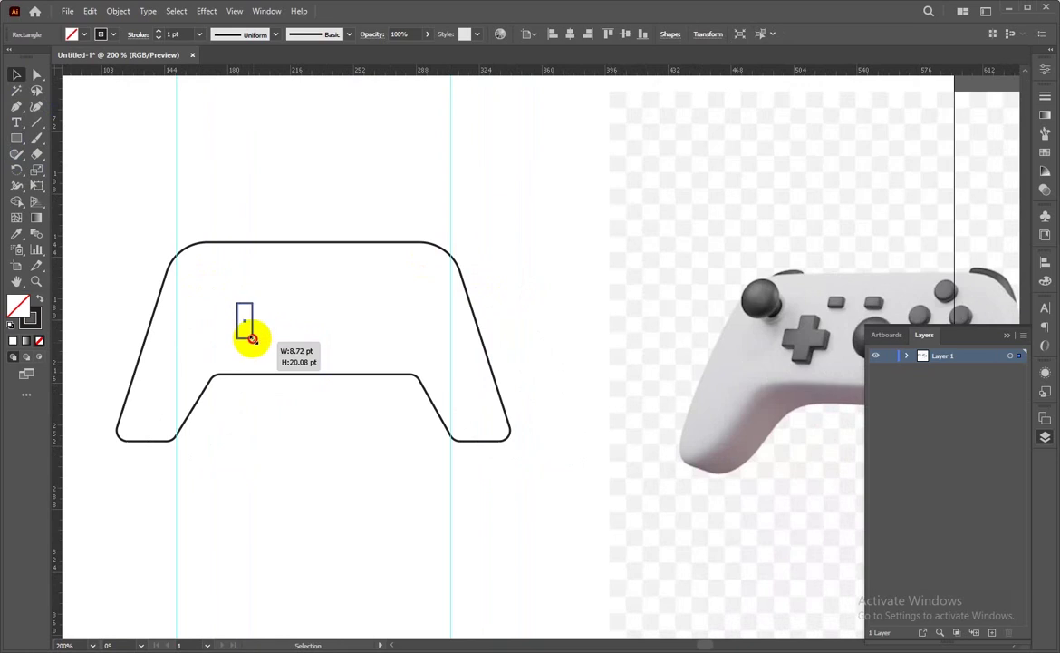
pyautogui.moveTo(254, 348); pyautogui.dragTo(254, 341)
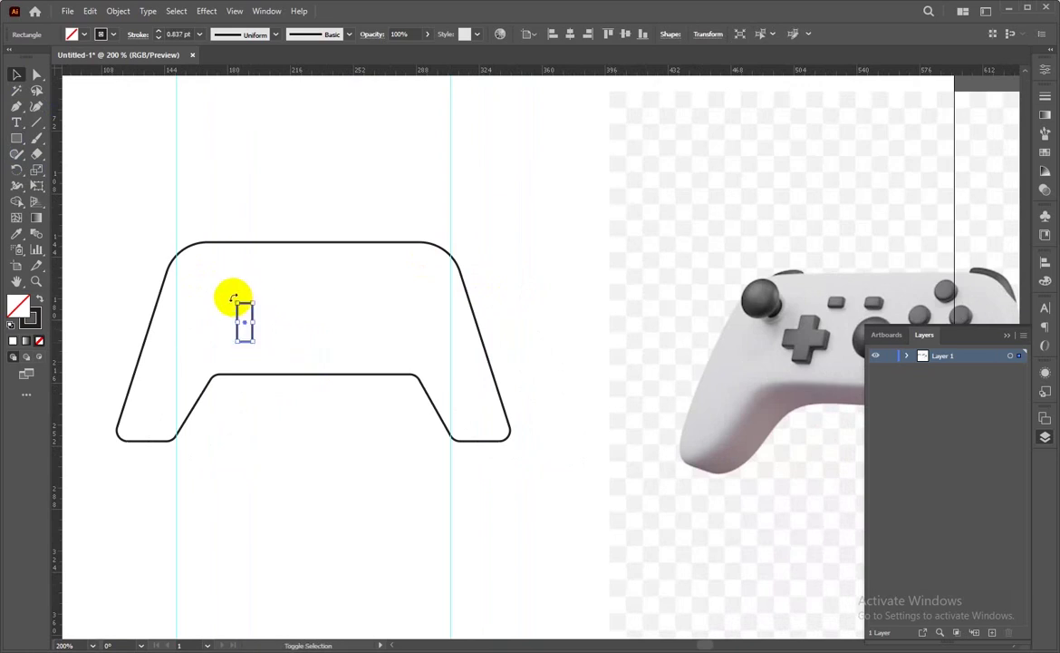
pyautogui.moveTo(236, 296); pyautogui.dragTo(215, 345)
pyautogui.click(261, 354)
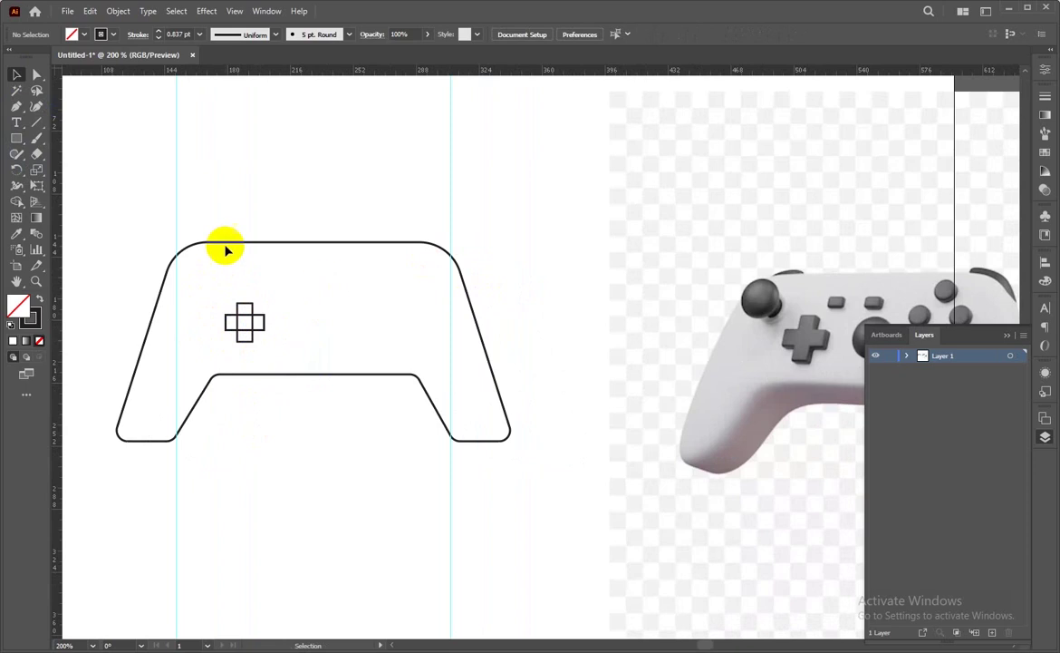
# Add two horizontal guides near the top of the controller outline
pyautogui.press('m')
pyautogui.moveTo(249, 70); pyautogui.dragTo(278, 270)
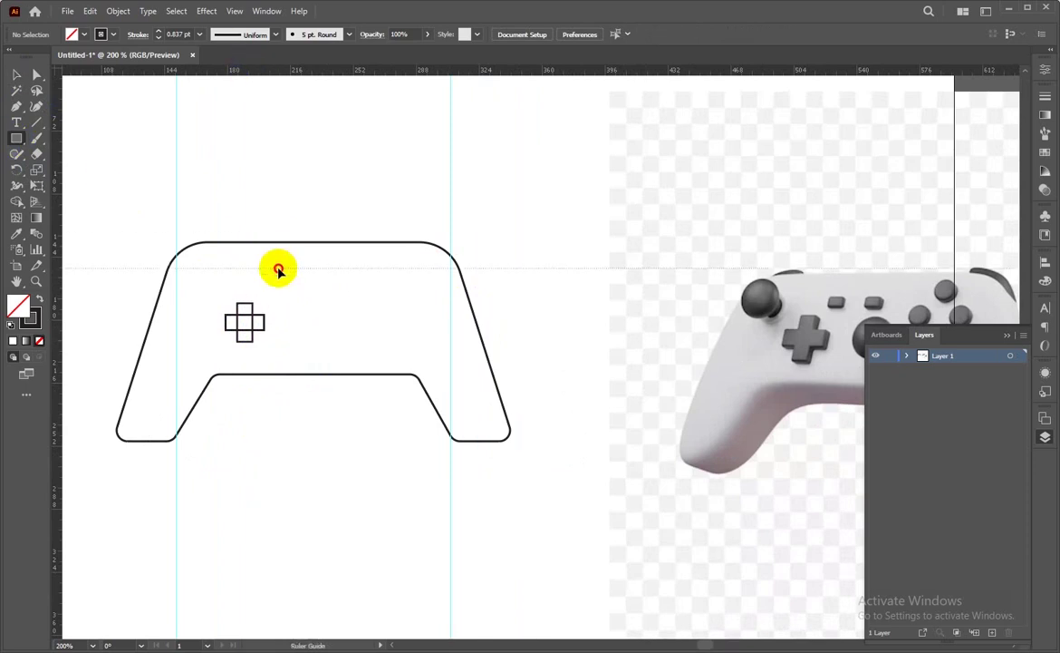
pyautogui.moveTo(322, 70); pyautogui.dragTo(317, 299)
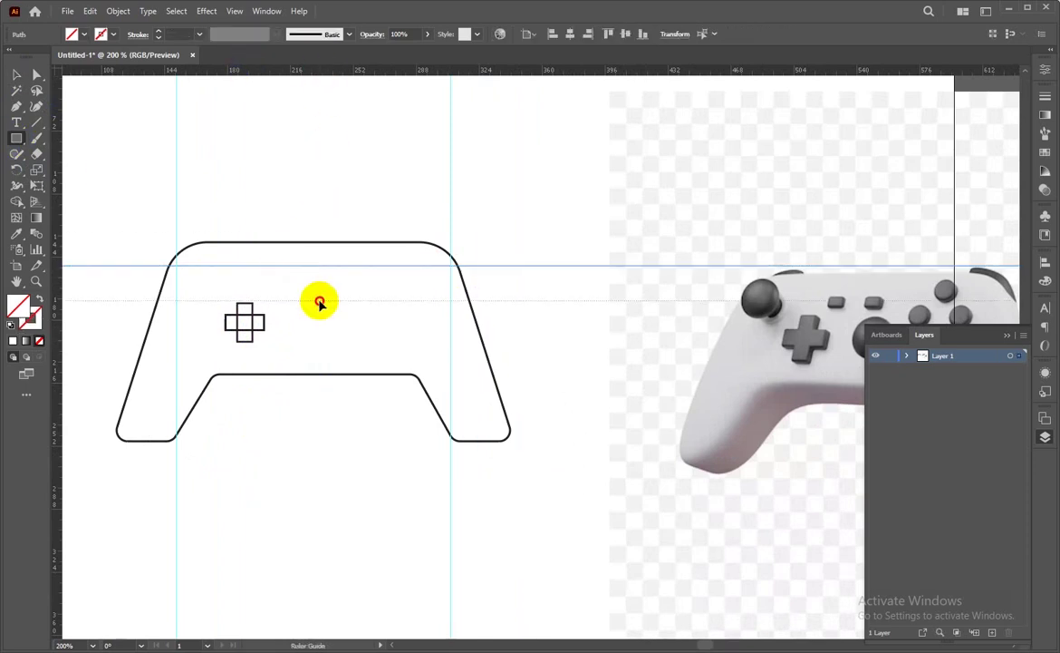
# Draw a small black, stroke-less rectangle between the guides and duplicate it to the right
pyautogui.moveTo(256, 265); pyautogui.dragTo(286, 279)
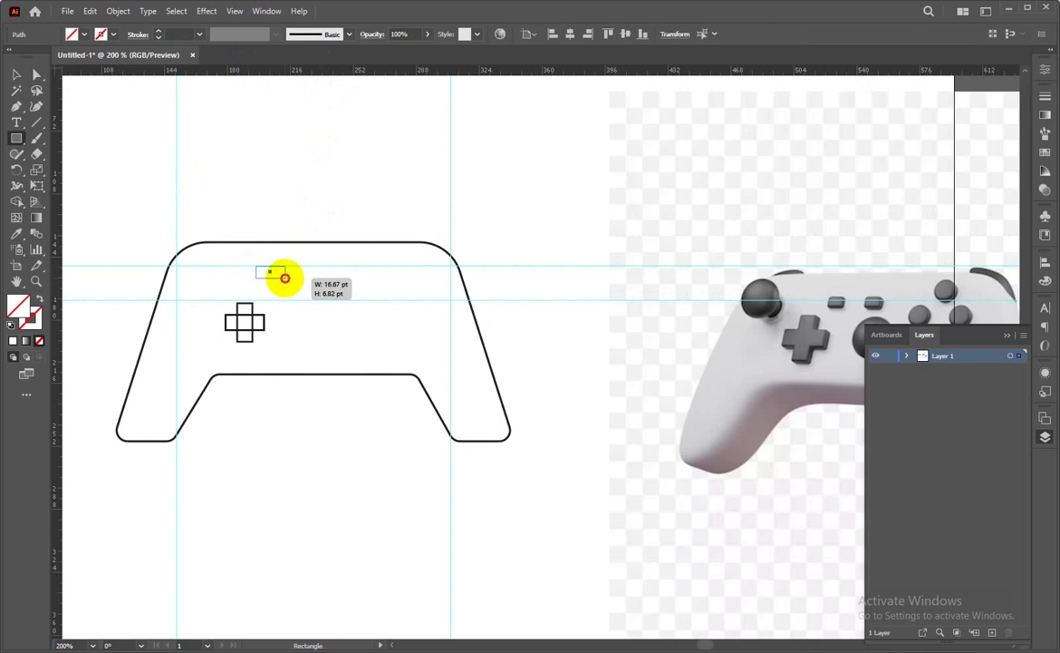
pyautogui.click(103, 34)
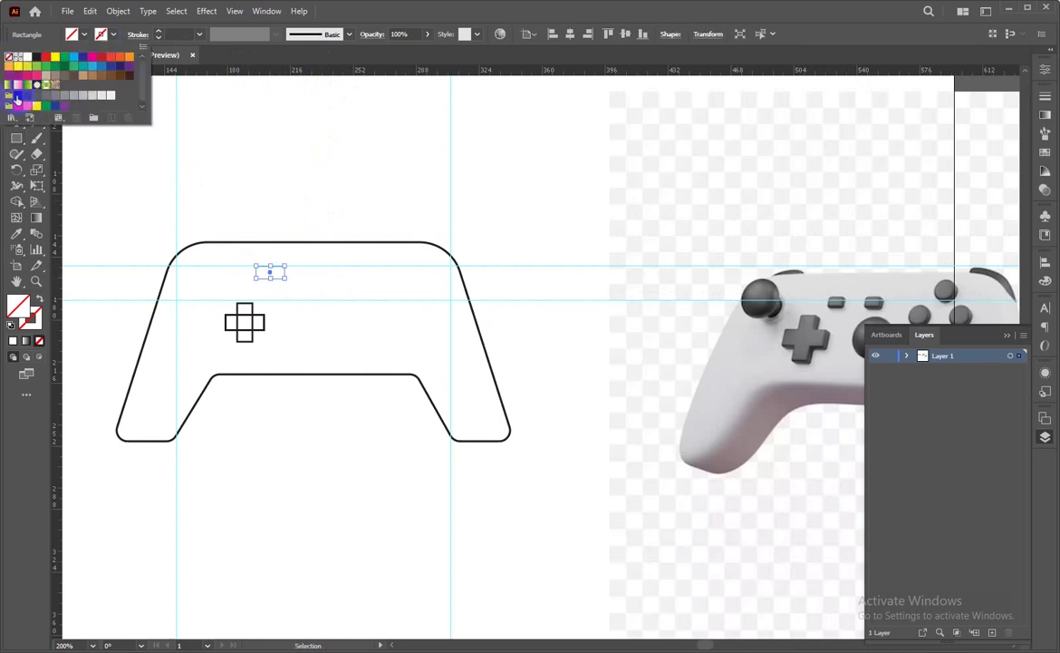
pyautogui.click(19, 94)
pyautogui.click(19, 94)
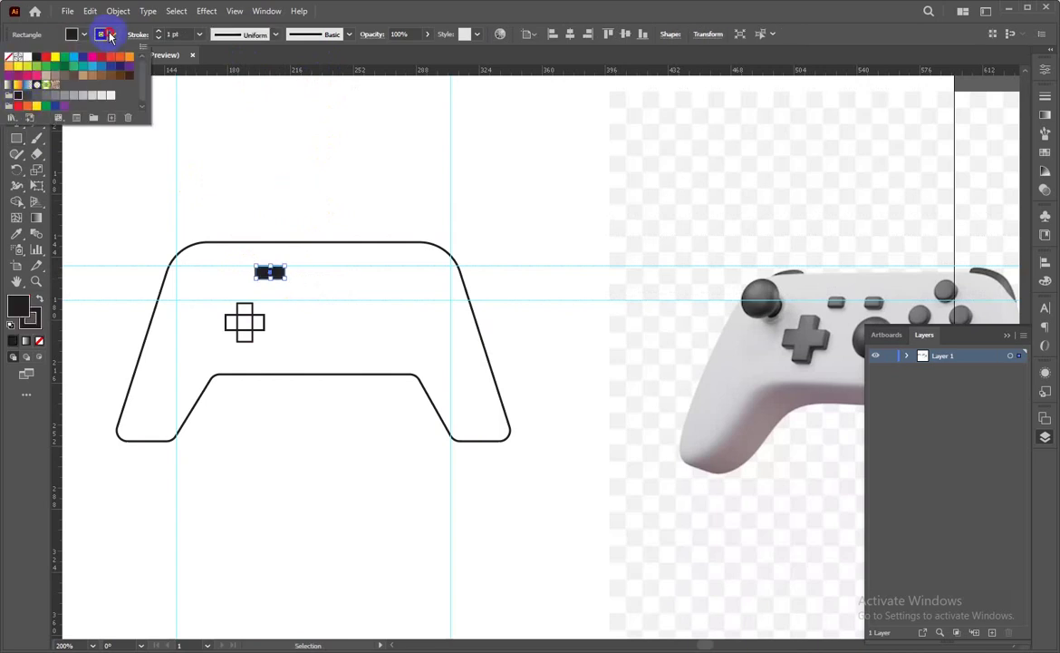
pyautogui.click(9, 56)
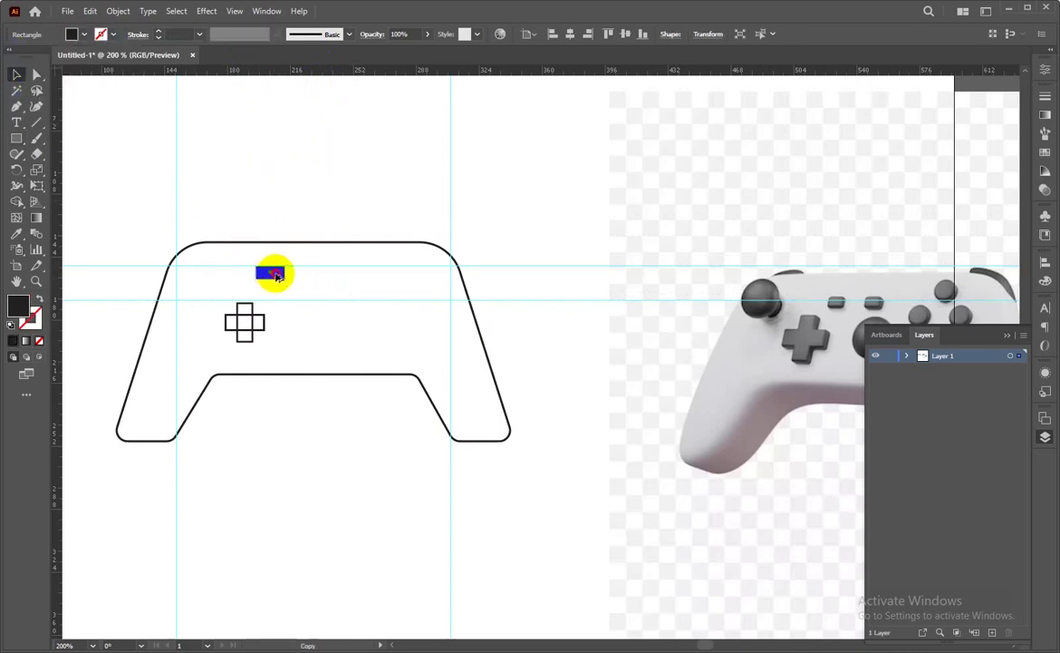
pyautogui.moveTo(277, 275); pyautogui.dragTo(317, 273)
pyautogui.click(297, 243)
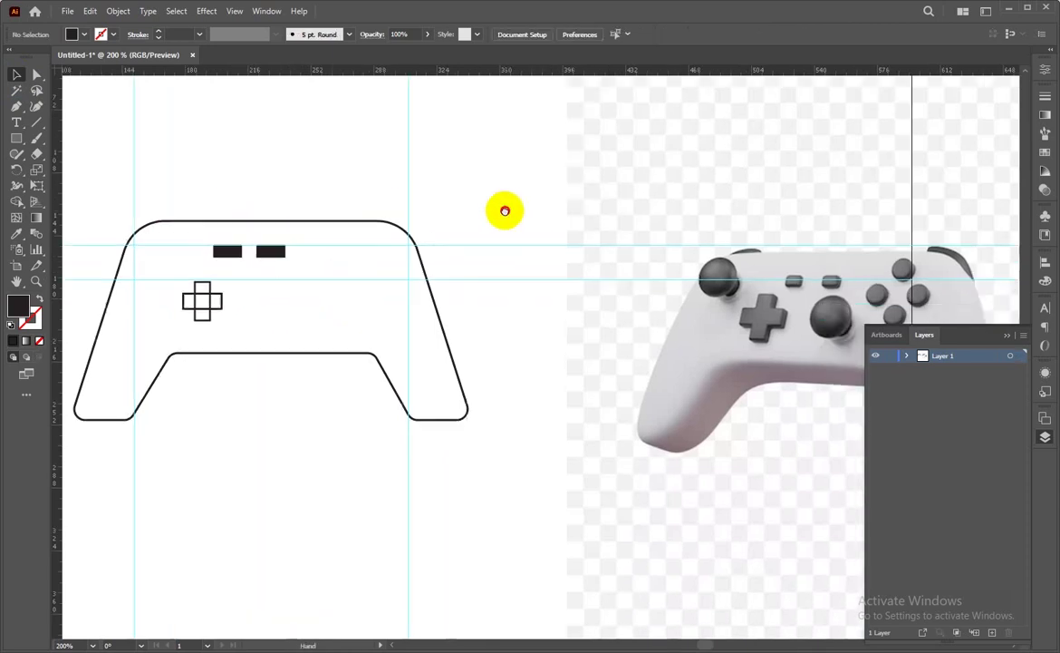
pyautogui.moveTo(547, 231); pyautogui.dragTo(486, 182)
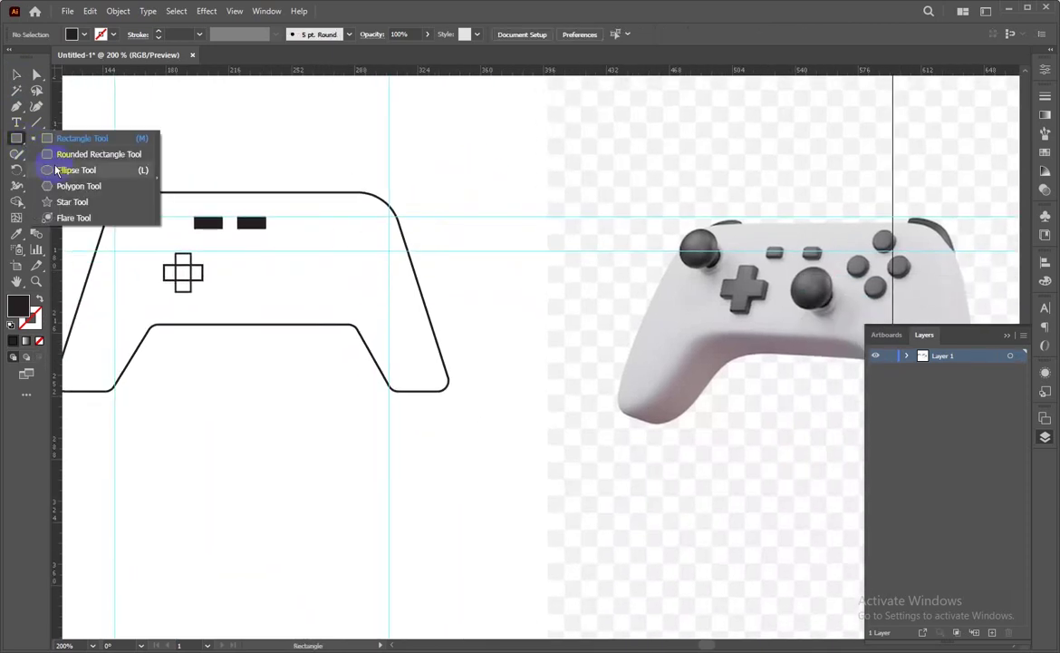
# Draw a small face-button circle, resize the two black rectangles, and move the circle into position
pyautogui.moveTo(22, 142); pyautogui.dragTo(82, 168)
pyautogui.moveTo(327, 209); pyautogui.dragTo(353, 229)
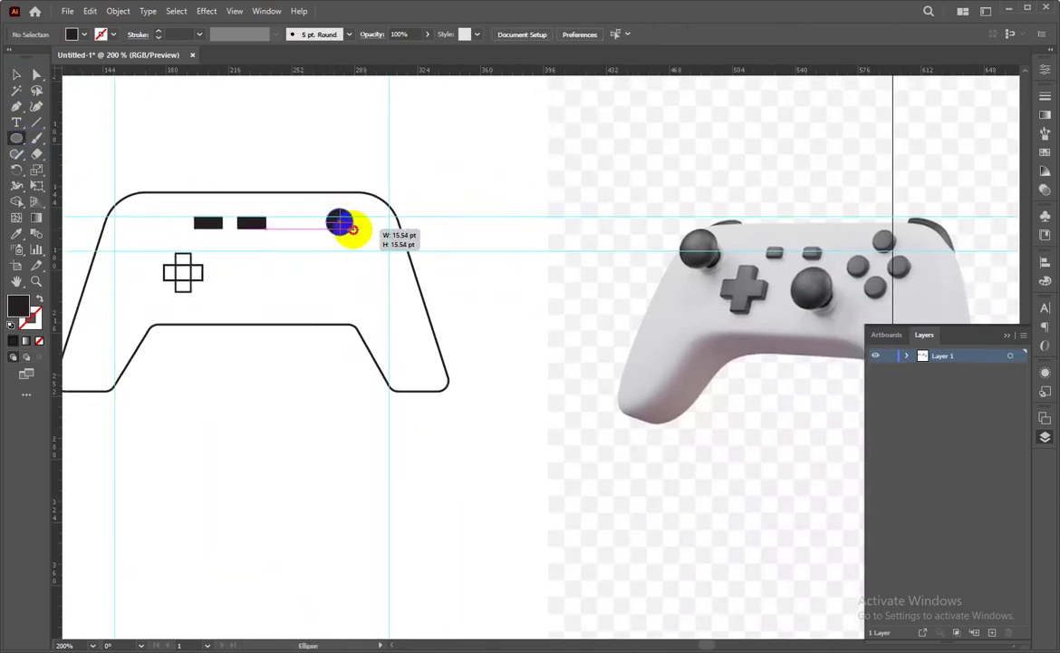
pyautogui.click(17, 74)
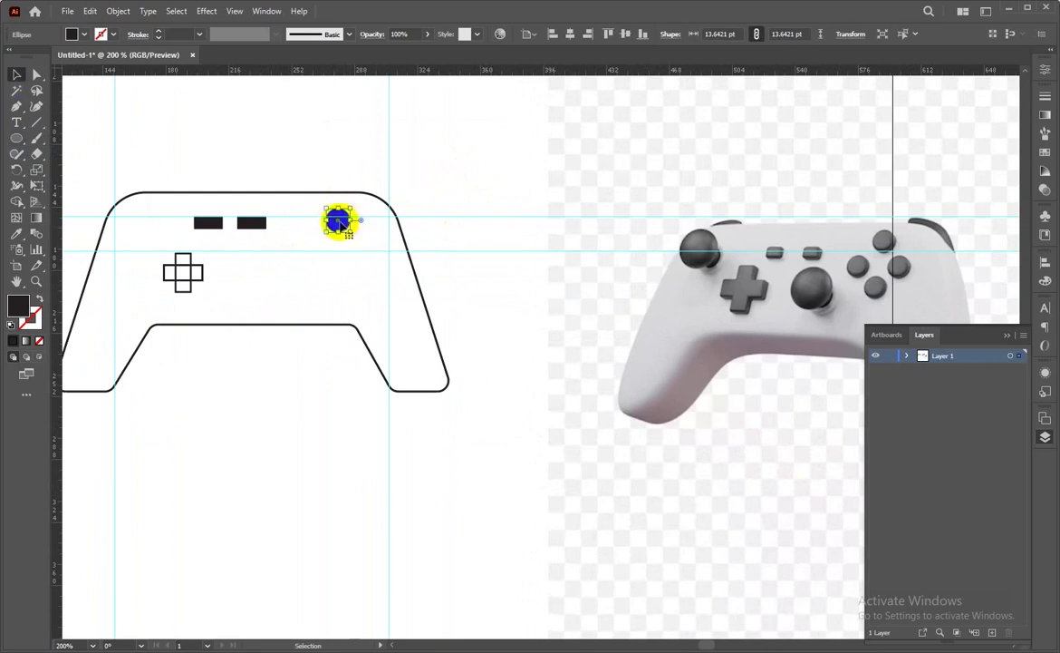
pyautogui.moveTo(349, 232); pyautogui.dragTo(353, 233)
pyautogui.click(245, 225)
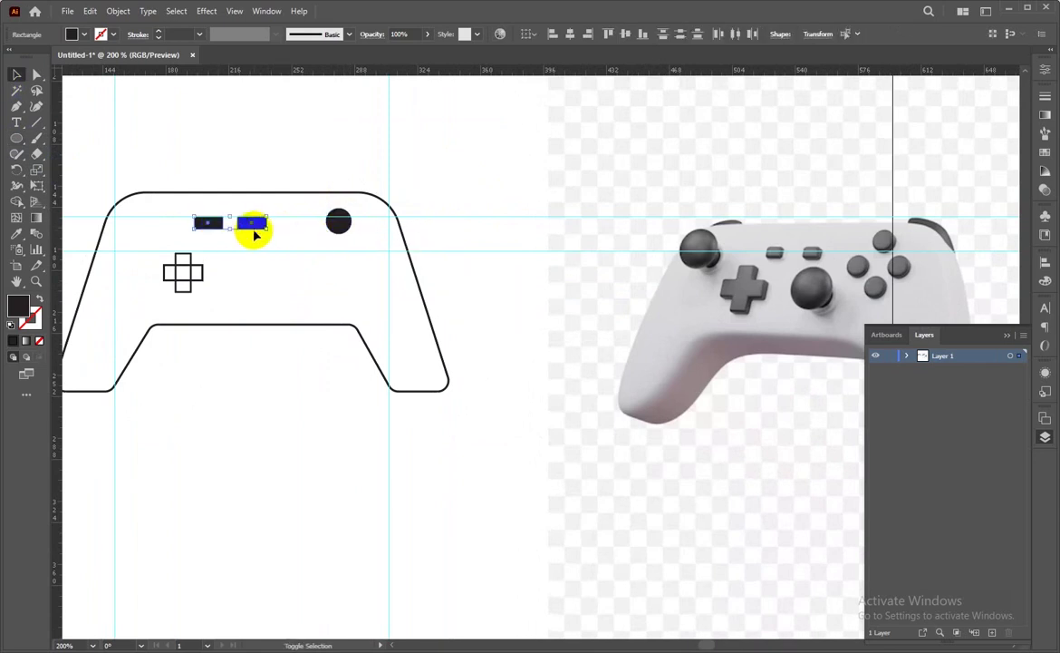
pyautogui.moveTo(258, 222); pyautogui.dragTo(254, 221)
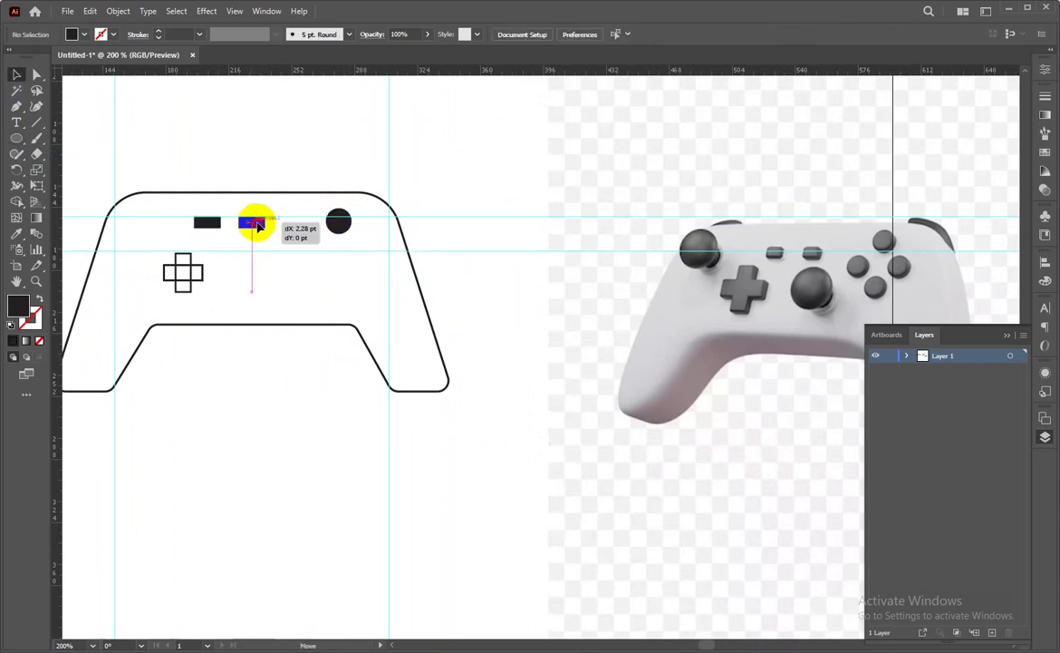
pyautogui.moveTo(336, 228)
pyautogui.mouseDown()
pyautogui.moveTo(309, 252)
pyautogui.moveTo(367, 245)
pyautogui.moveTo(337, 277)
pyautogui.moveTo(414, 283)
pyautogui.mouseUp()
# Align the left and right circles horizontally and the top and bottom circles vertically
pyautogui.keyDown('shift'); pyautogui.click(363, 274); pyautogui.keyUp('shift')
pyautogui.click(620, 35)
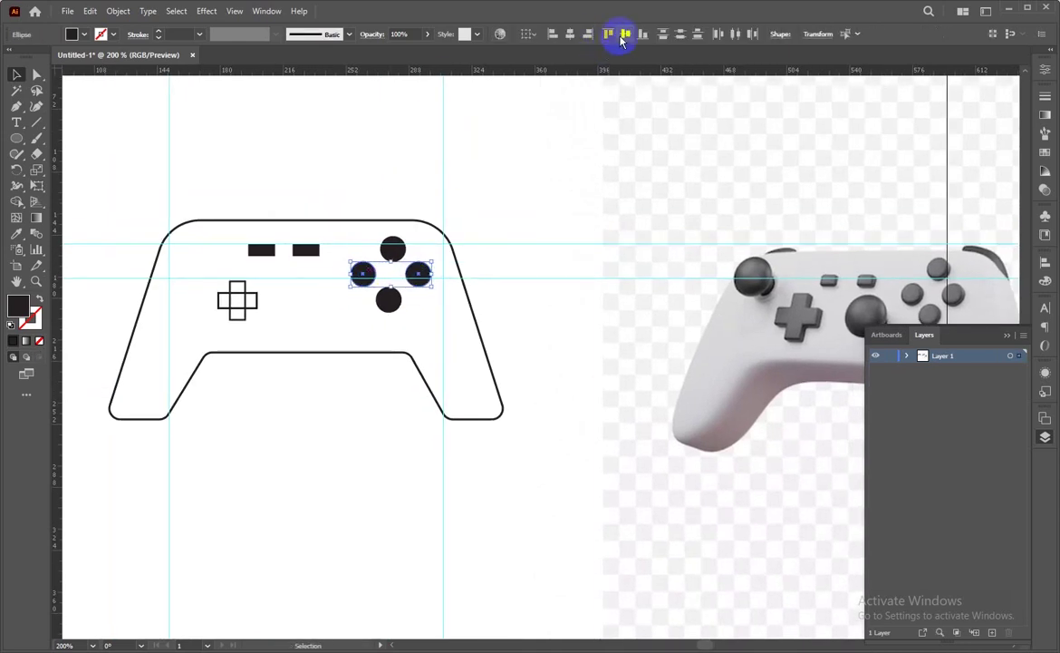
pyautogui.click(392, 248)
pyautogui.keyDown('shift'); pyautogui.click(387, 307); pyautogui.keyUp('shift')
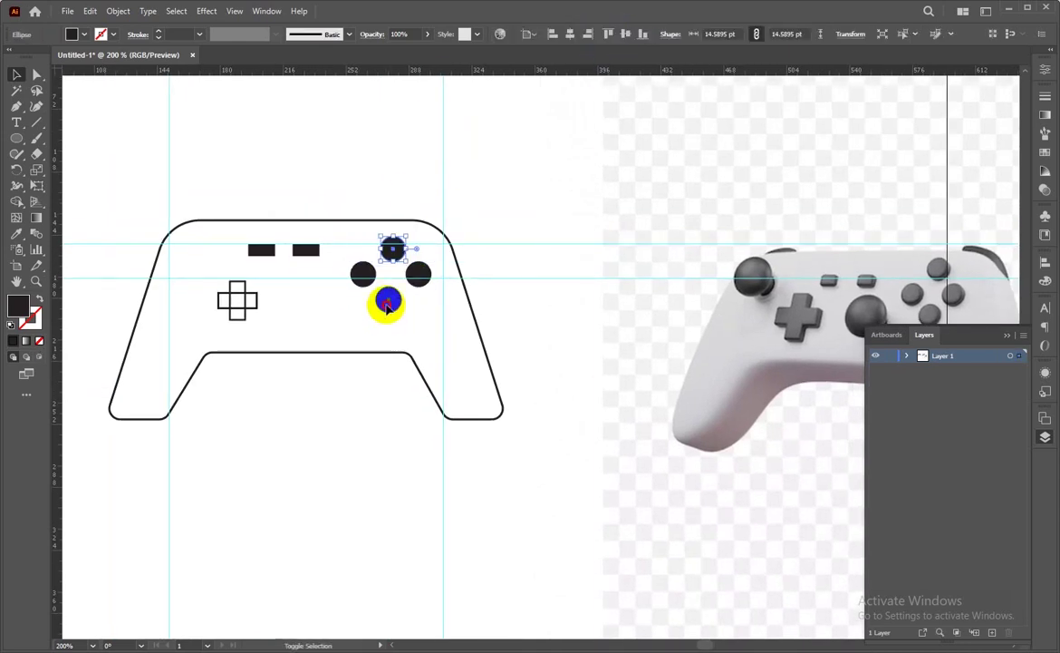
pyautogui.click(588, 34)
pyautogui.click(544, 102)
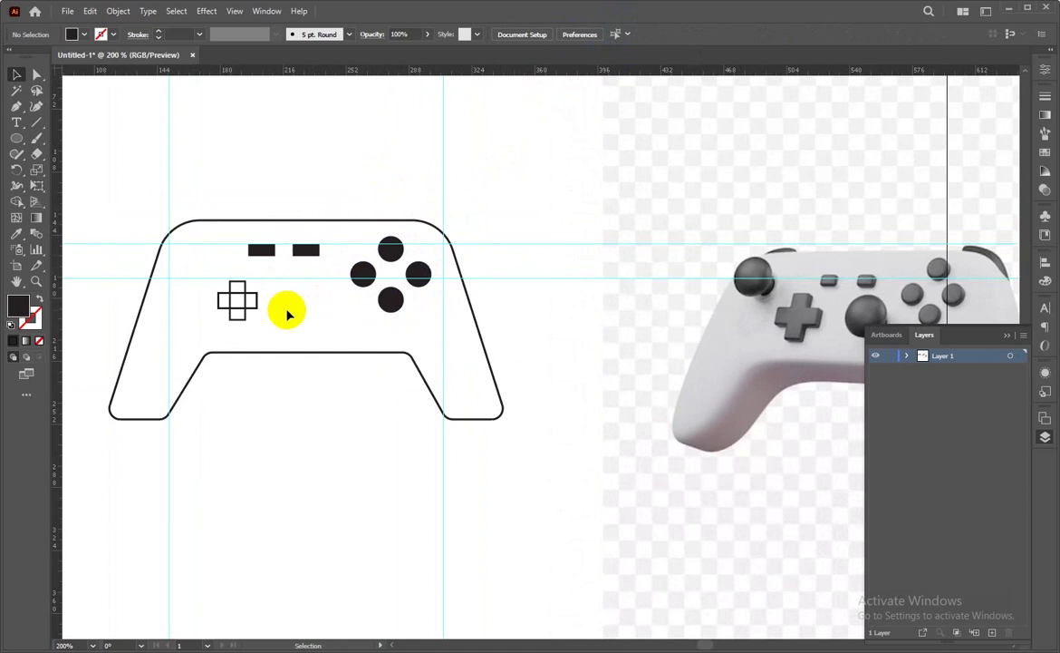
pyautogui.click(232, 288)
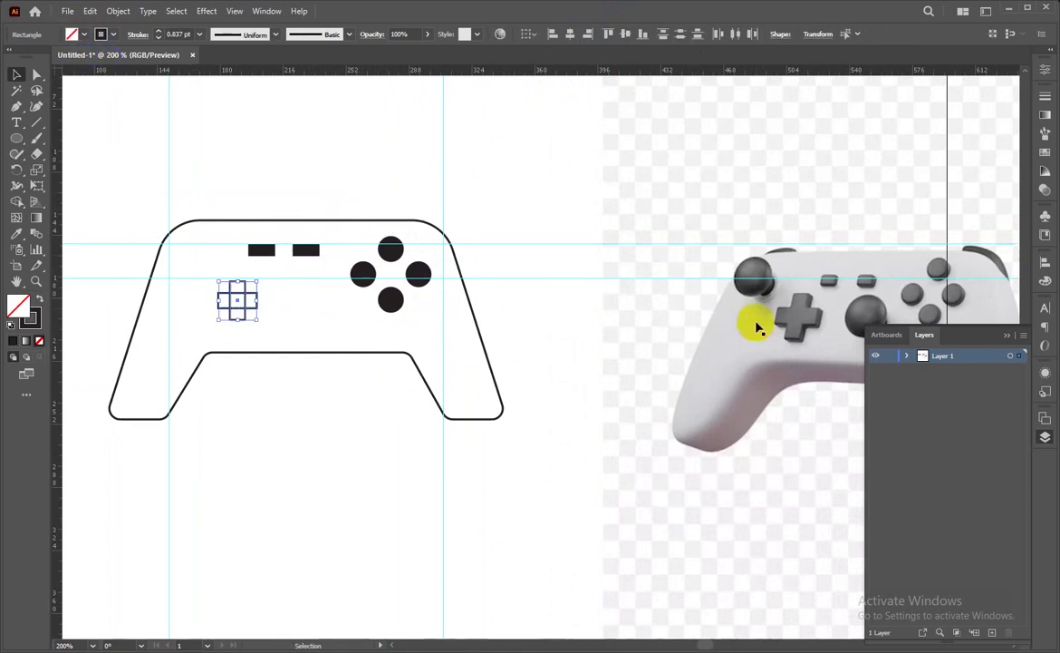
# Fill the D-pad cross with a light blue and remove its outline
pyautogui.hscroll(2, 725, 313)
pyautogui.hscroll(-5, 407, 354)
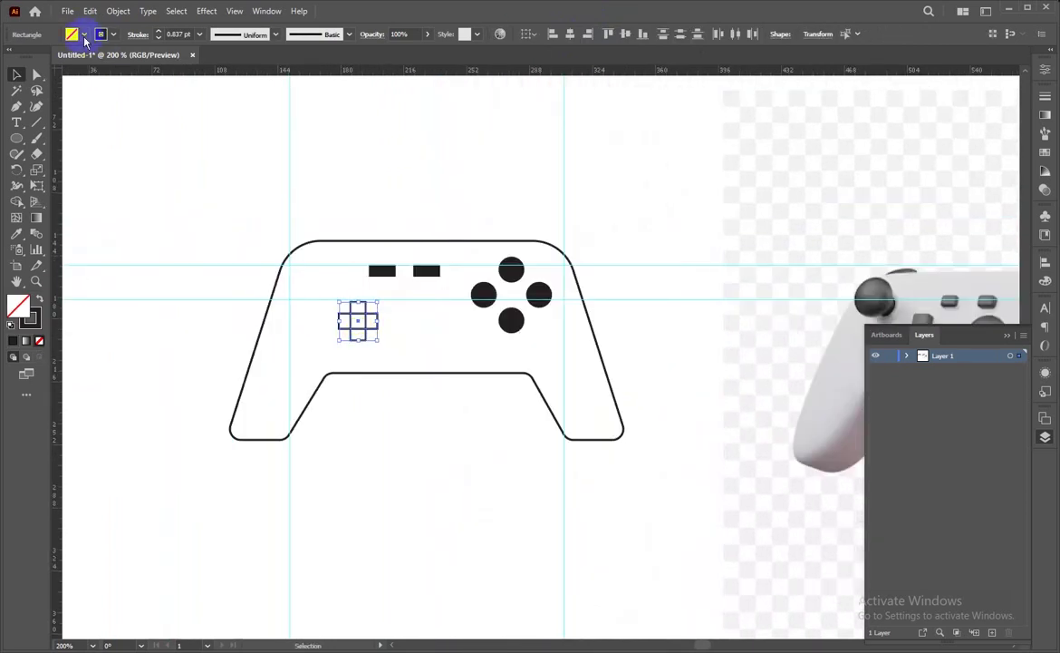
pyautogui.doubleClick(16, 306)
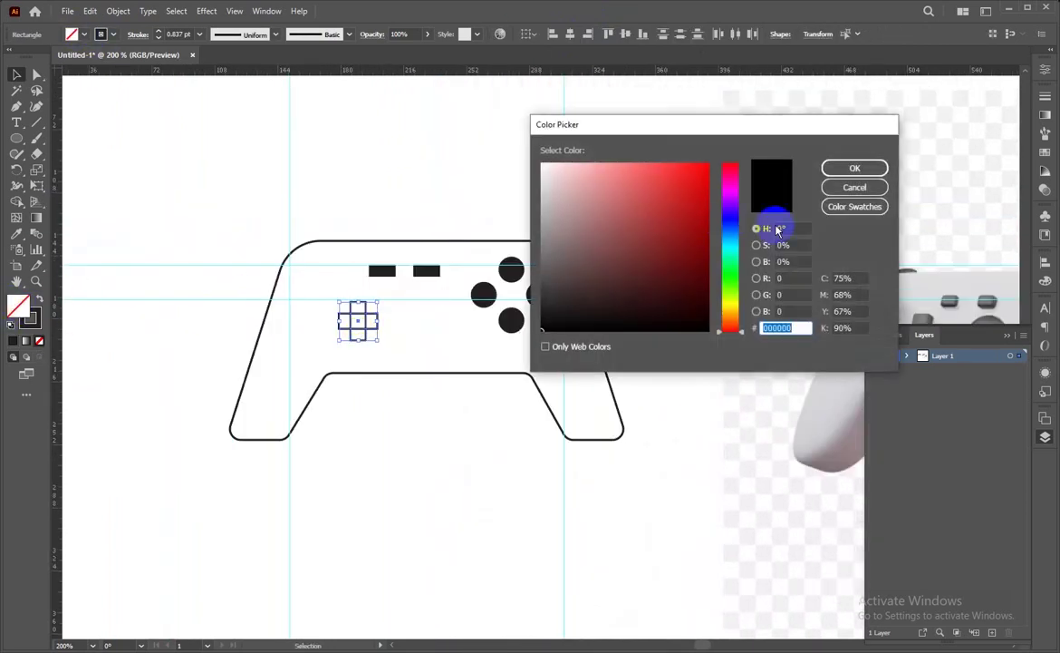
pyautogui.click(731, 227)
pyautogui.click(607, 172)
pyautogui.moveTo(710, 228); pyautogui.dragTo(719, 233)
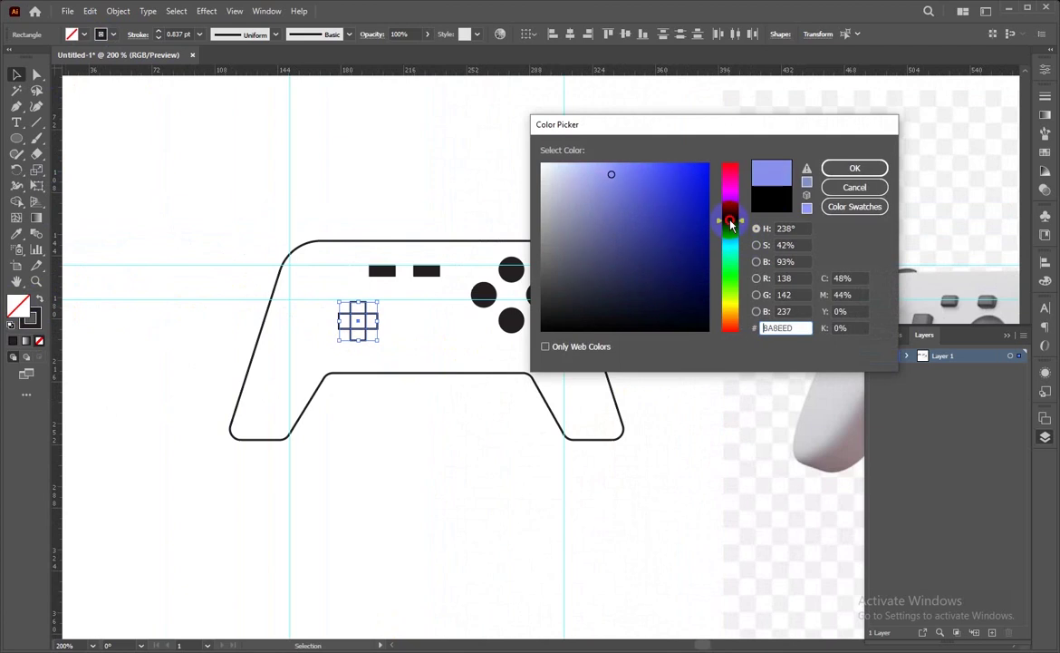
pyautogui.click(612, 178)
pyautogui.click(852, 167)
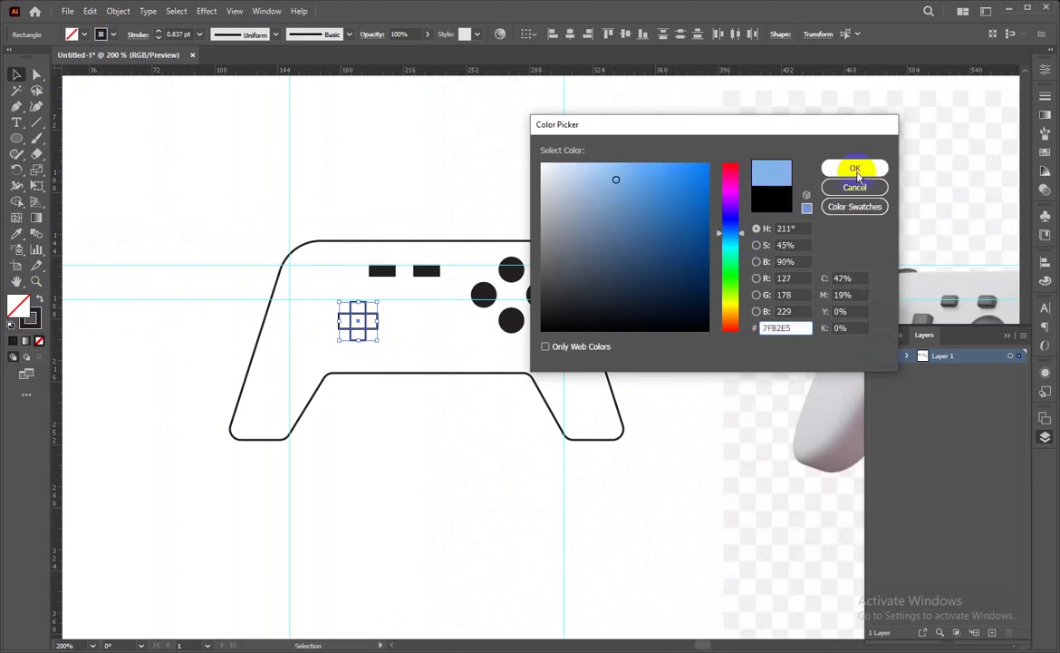
pyautogui.click(99, 33)
pyautogui.click(7, 56)
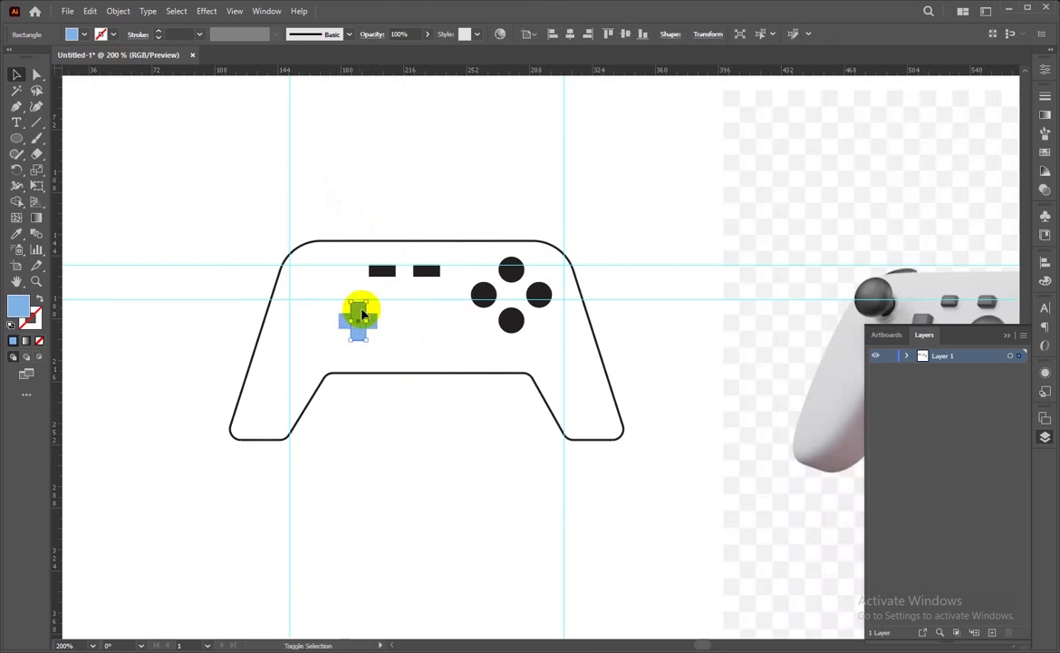
# Deepen the cross fill to #5683CC and eyedropper that blue onto the four face buttons
pyautogui.doubleClick(18, 306)
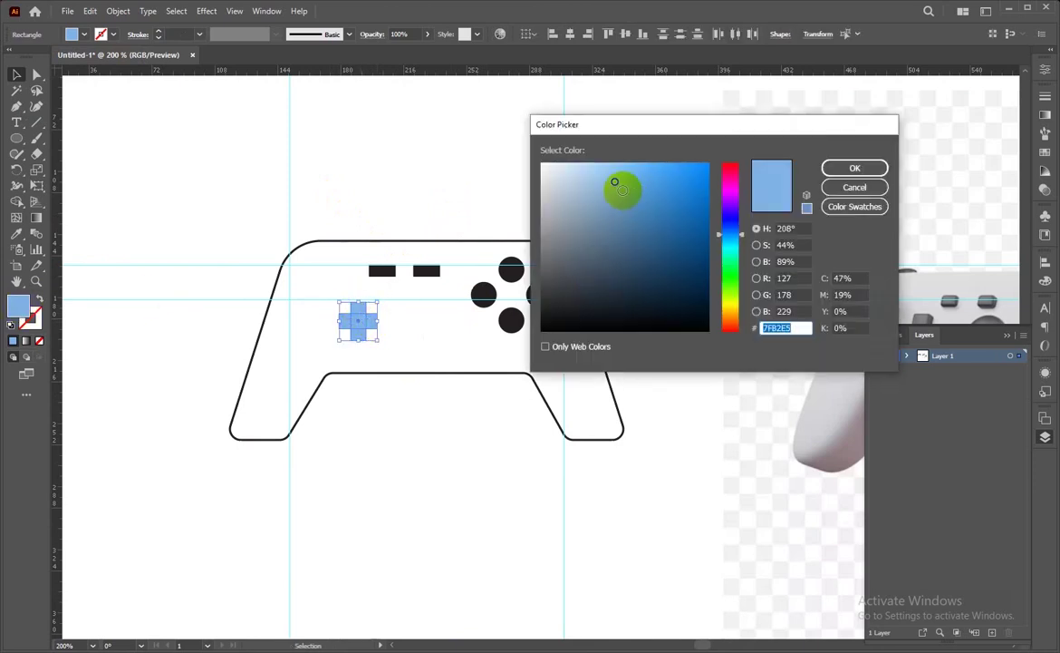
pyautogui.moveTo(731, 240); pyautogui.dragTo(733, 233)
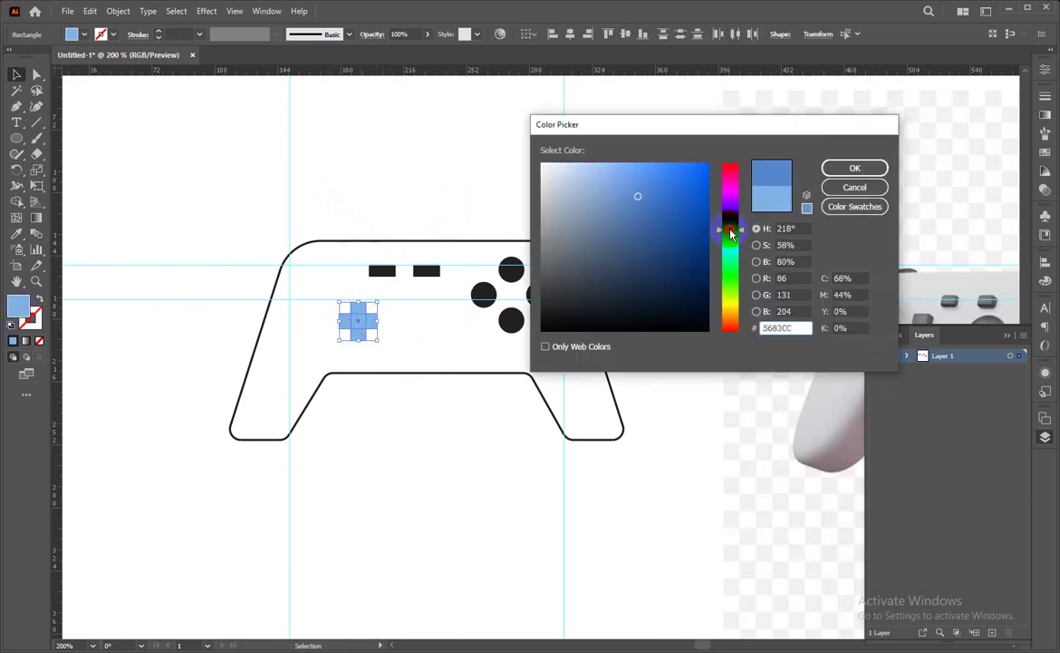
pyautogui.click(854, 169)
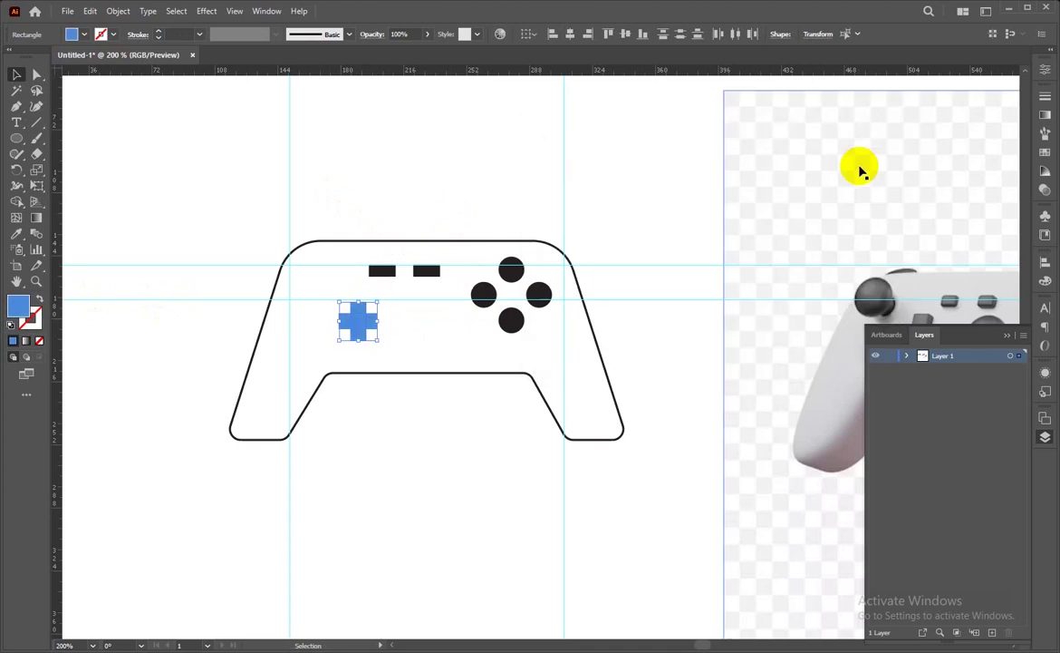
pyautogui.click(379, 208)
pyautogui.moveTo(432, 255); pyautogui.dragTo(537, 309)
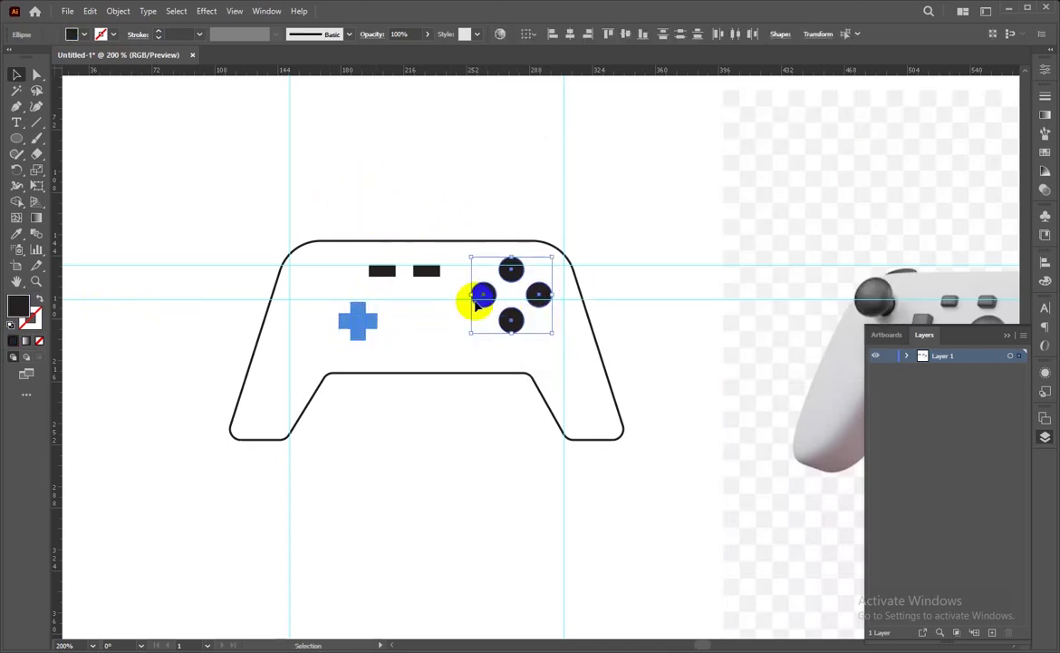
pyautogui.press('i')
pyautogui.click(355, 319)
pyautogui.click(16, 76)
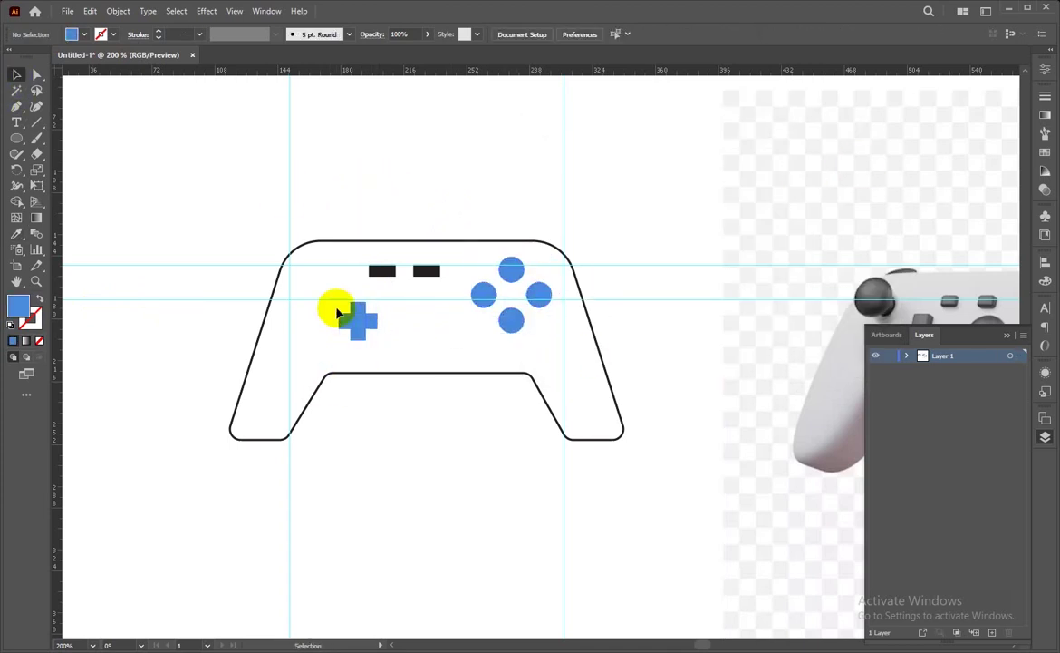
pyautogui.moveTo(356, 256); pyautogui.dragTo(426, 279)
# Eyedropper the blue onto the two small bars
pyautogui.press('i')
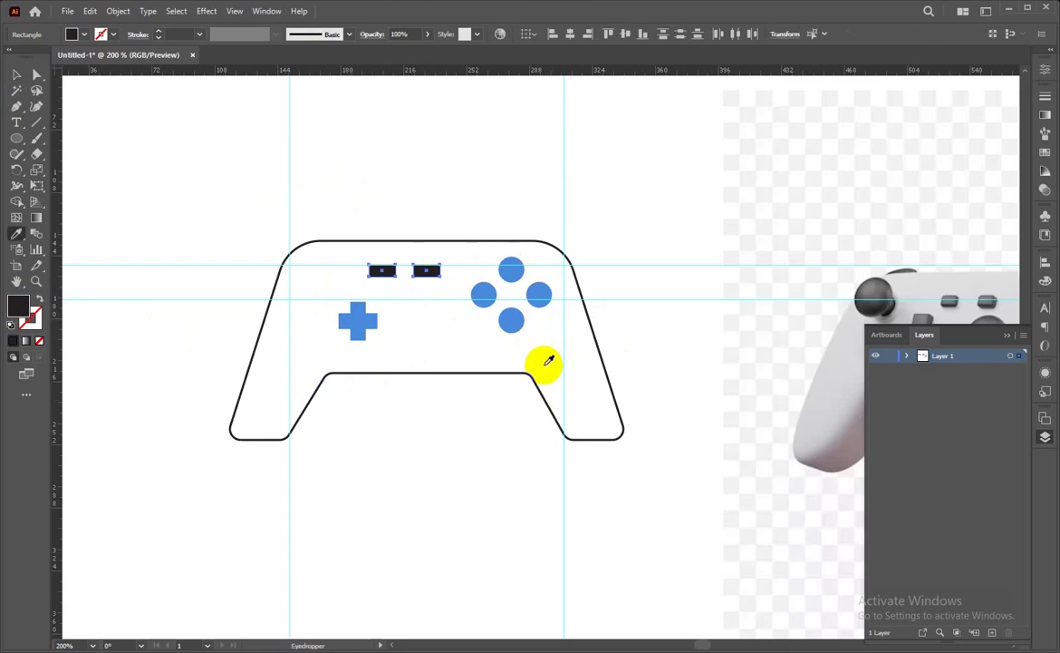
pyautogui.click(473, 293)
pyautogui.click(16, 75)
pyautogui.click(308, 136)
pyautogui.moveTo(661, 264)
pyautogui.mouseDown()
pyautogui.moveTo(384, 177)
pyautogui.moveTo(551, 248)
pyautogui.mouseUp()
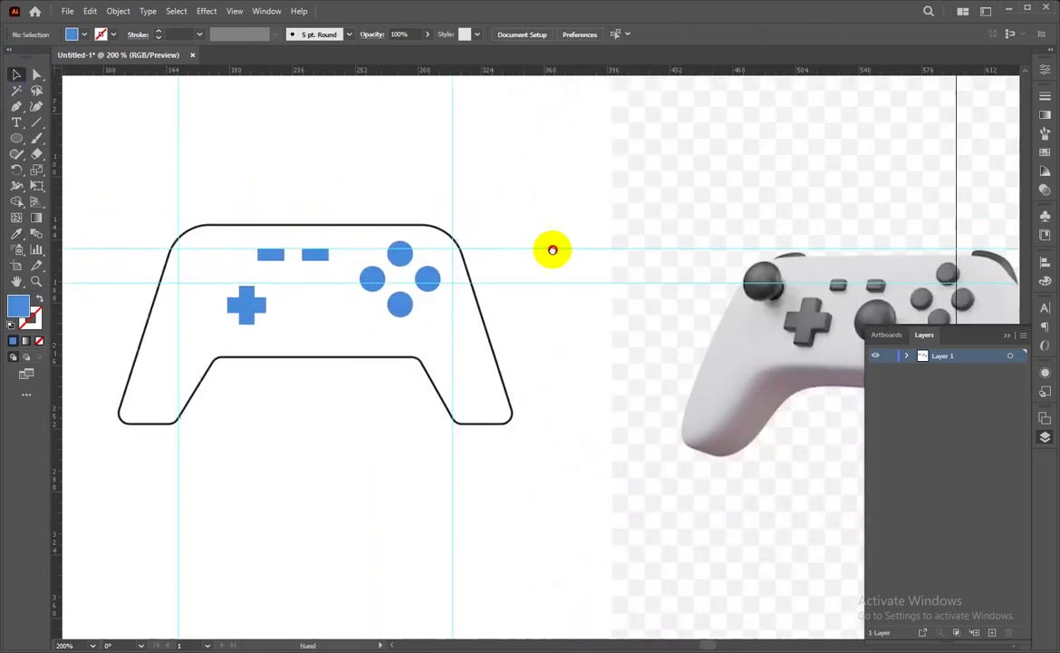
# Draw a 15.9 pt circle between the D-pad and face buttons, with a copy at the upper left
pyautogui.moveTo(17, 137); pyautogui.dragTo(62, 173)
pyautogui.moveTo(307, 308)
pyautogui.mouseDown()
pyautogui.moveTo(285, 322)
pyautogui.moveTo(311, 345)
pyautogui.mouseUp()
pyautogui.click(17, 75)
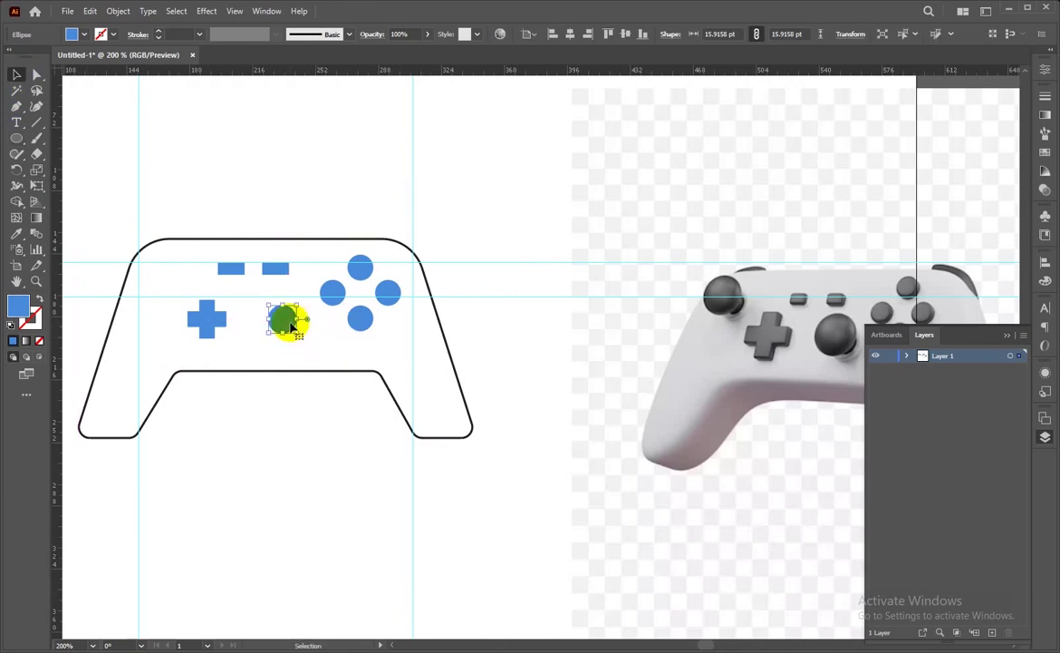
pyautogui.moveTo(284, 319); pyautogui.dragTo(175, 275)
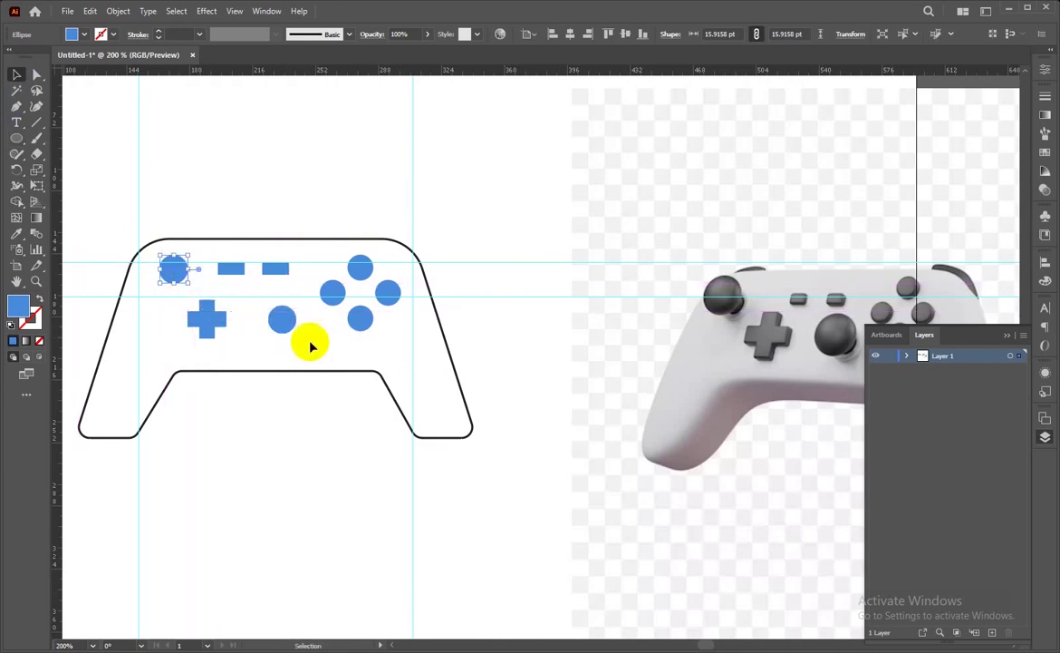
pyautogui.click(282, 318)
pyautogui.moveTo(225, 321); pyautogui.dragTo(430, 335)
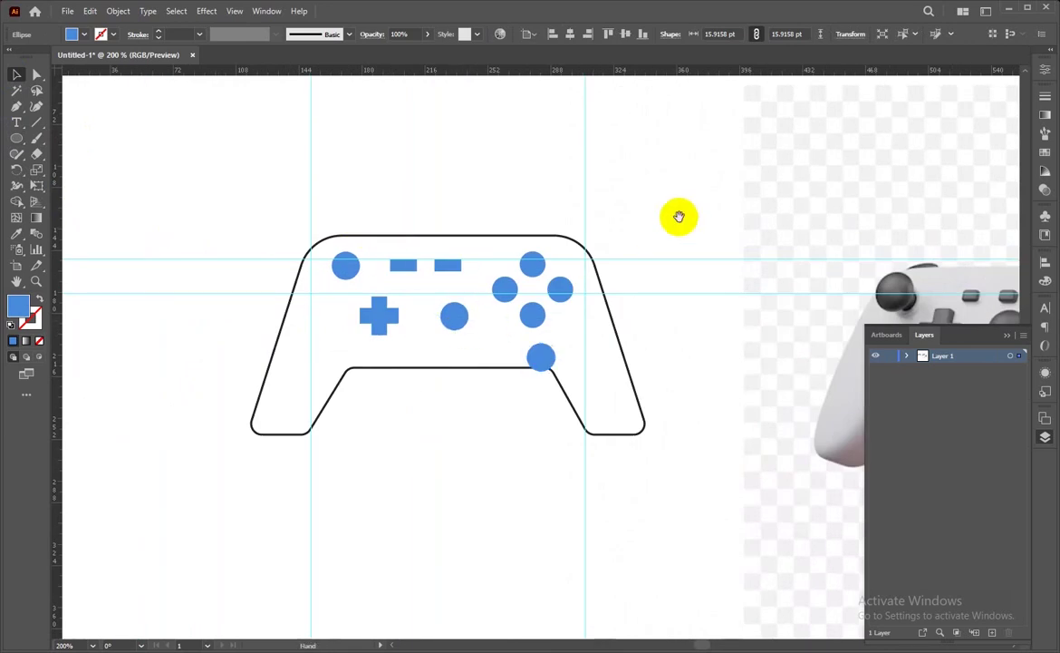
pyautogui.moveTo(679, 218); pyautogui.dragTo(282, 182)
pyautogui.click(265, 253)
pyautogui.moveTo(264, 253); pyautogui.dragTo(391, 277)
# Fill the middle and upper-left thumbstick circles light grey
pyautogui.click(310, 270)
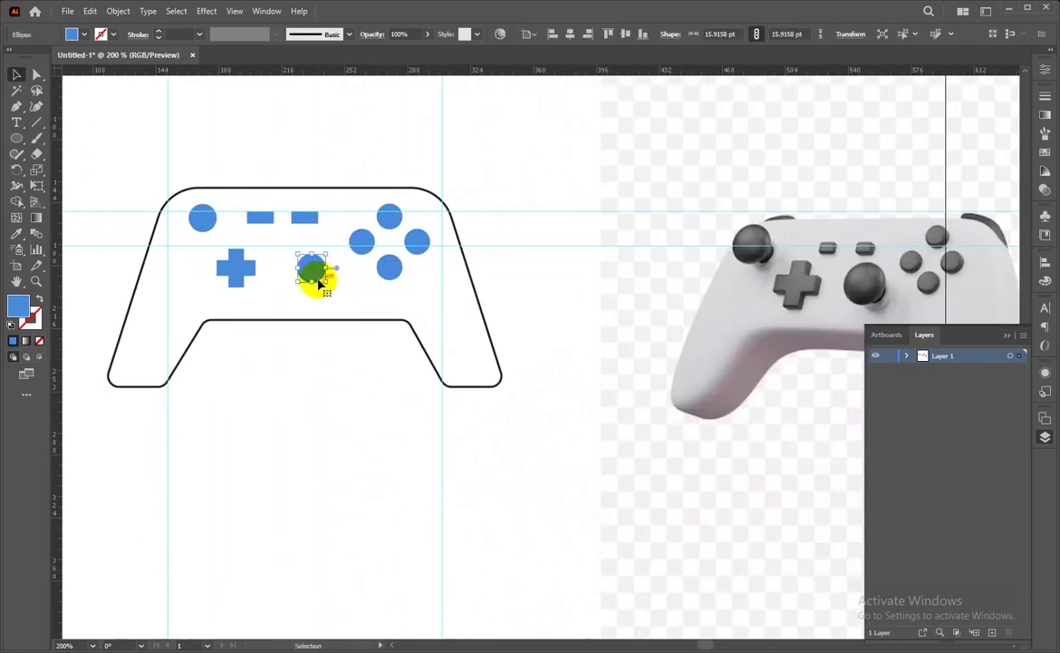
pyautogui.click(84, 34)
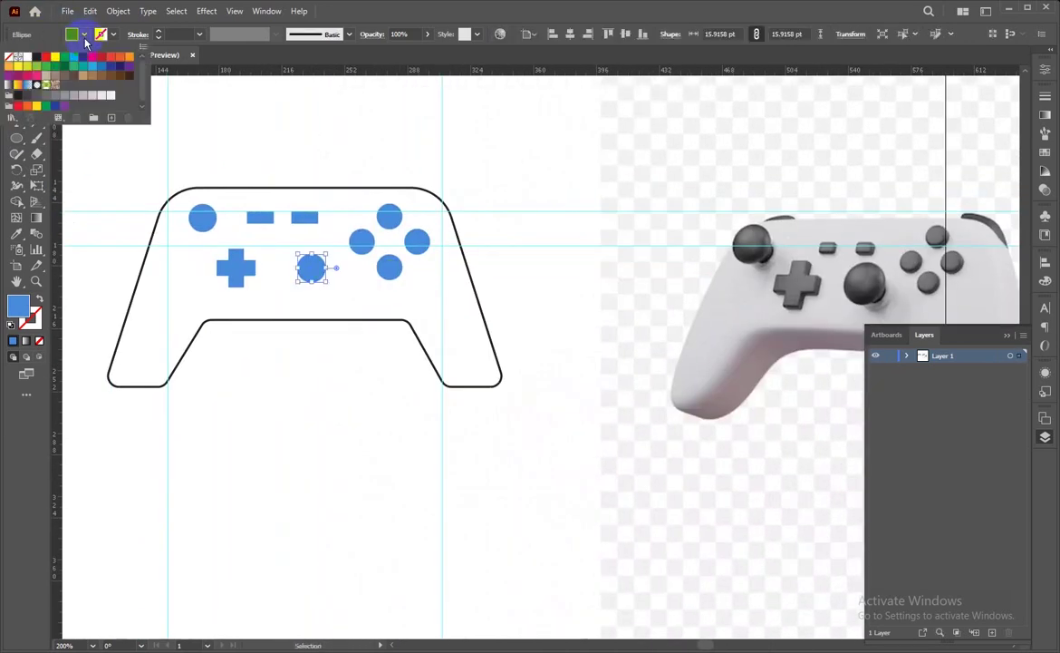
pyautogui.click(84, 100)
pyautogui.click(291, 360)
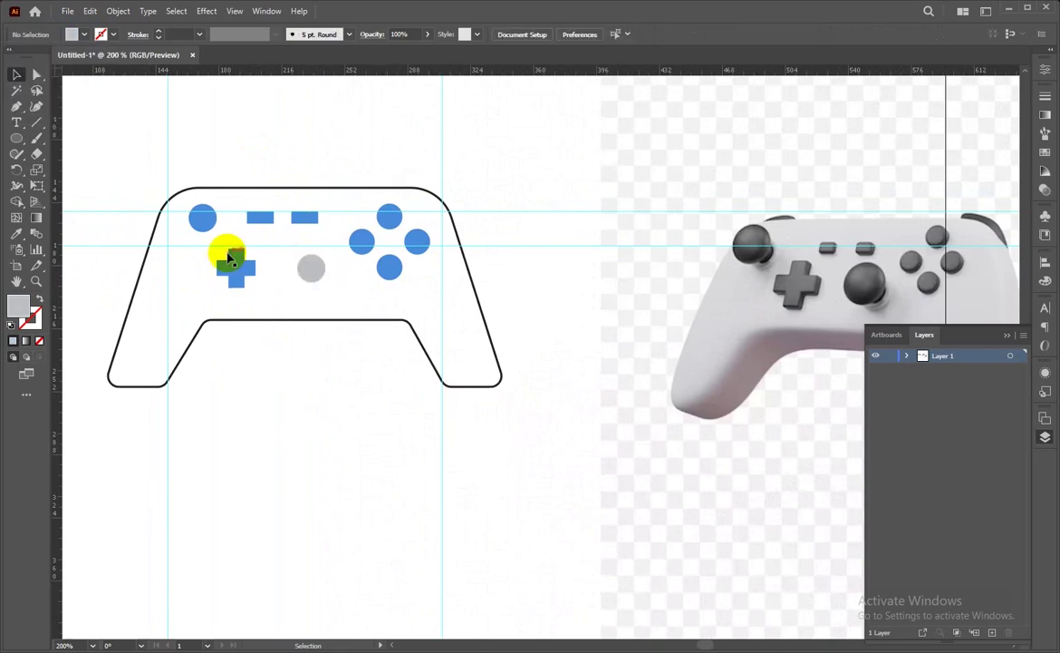
pyautogui.click(203, 220)
pyautogui.press('i')
pyautogui.click(311, 268)
pyautogui.click(16, 75)
# Make an 8.33 pt black dot inside the middle stick and copy it toward the upper-left stick
pyautogui.click(367, 385)
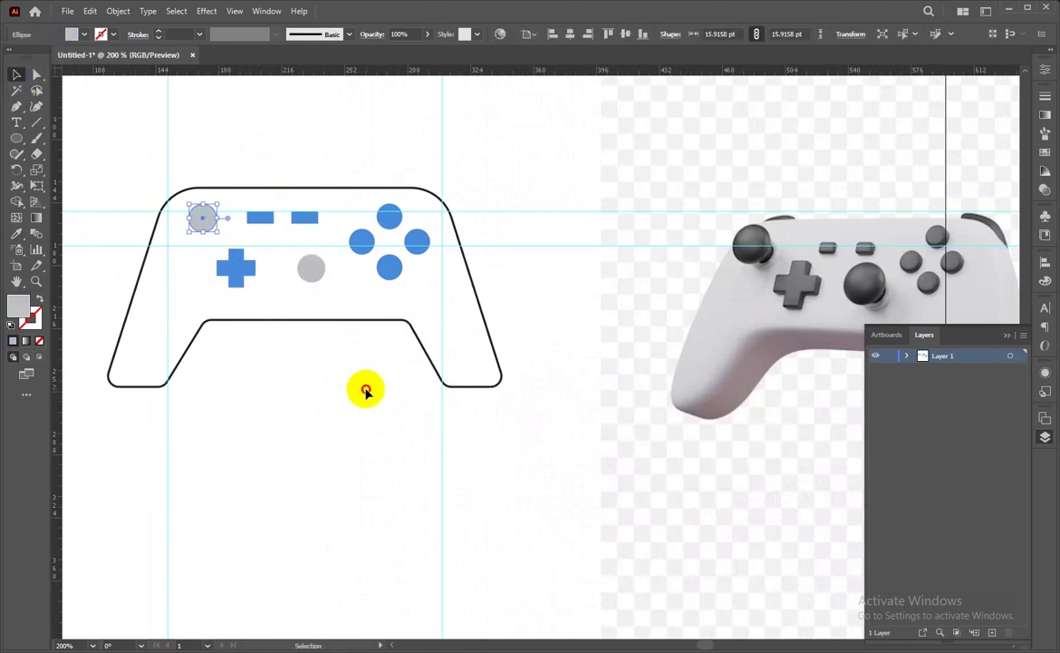
pyautogui.click(313, 272)
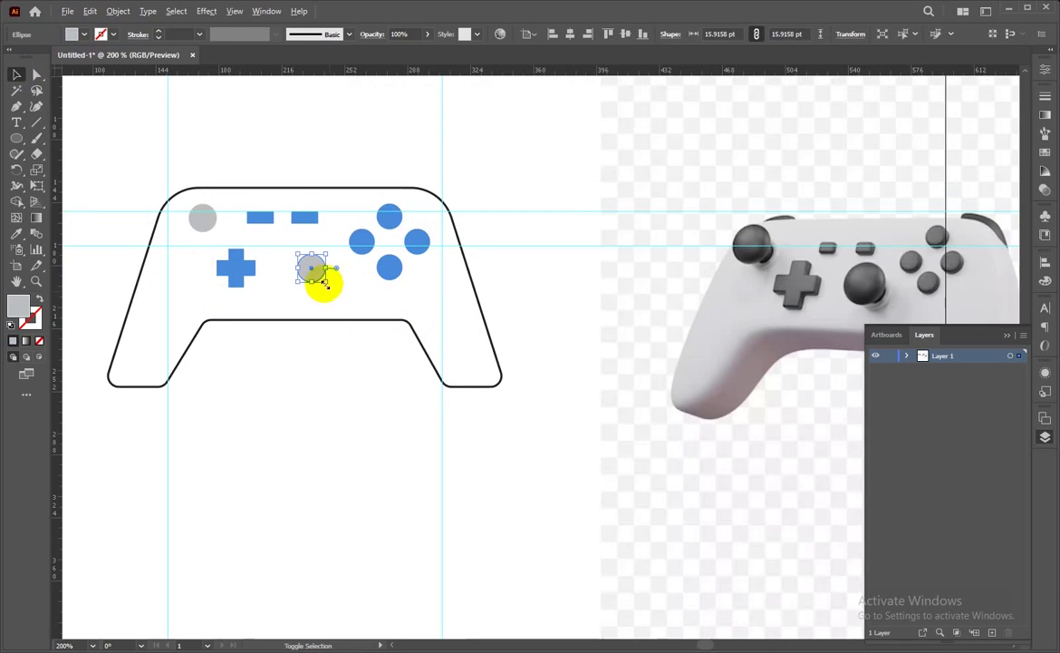
pyautogui.moveTo(324, 284); pyautogui.dragTo(317, 276)
pyautogui.click(81, 34)
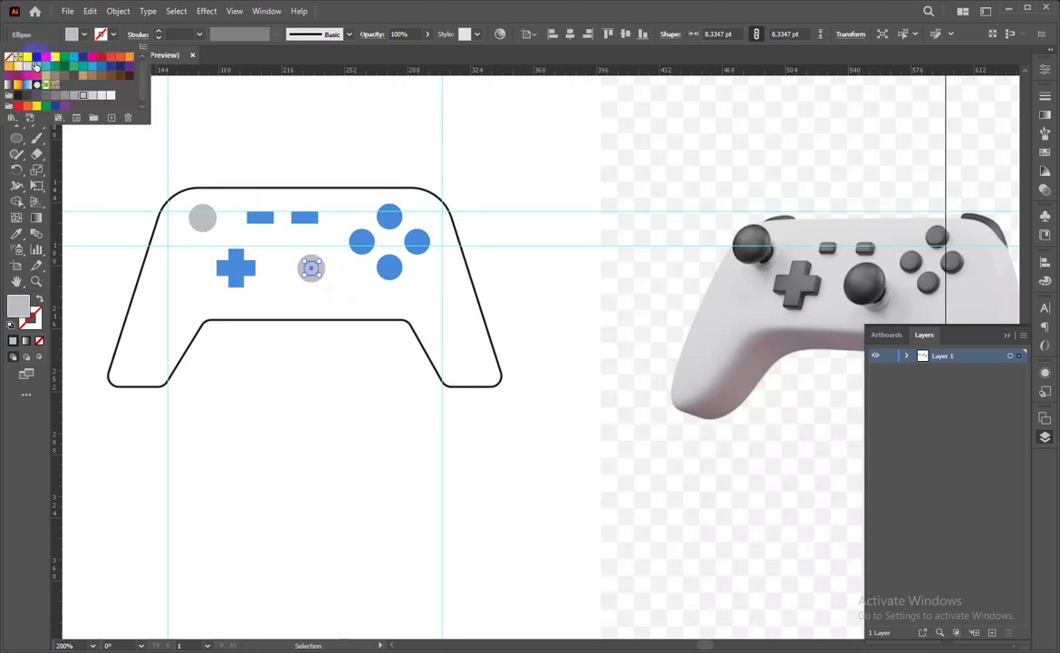
pyautogui.click(288, 338)
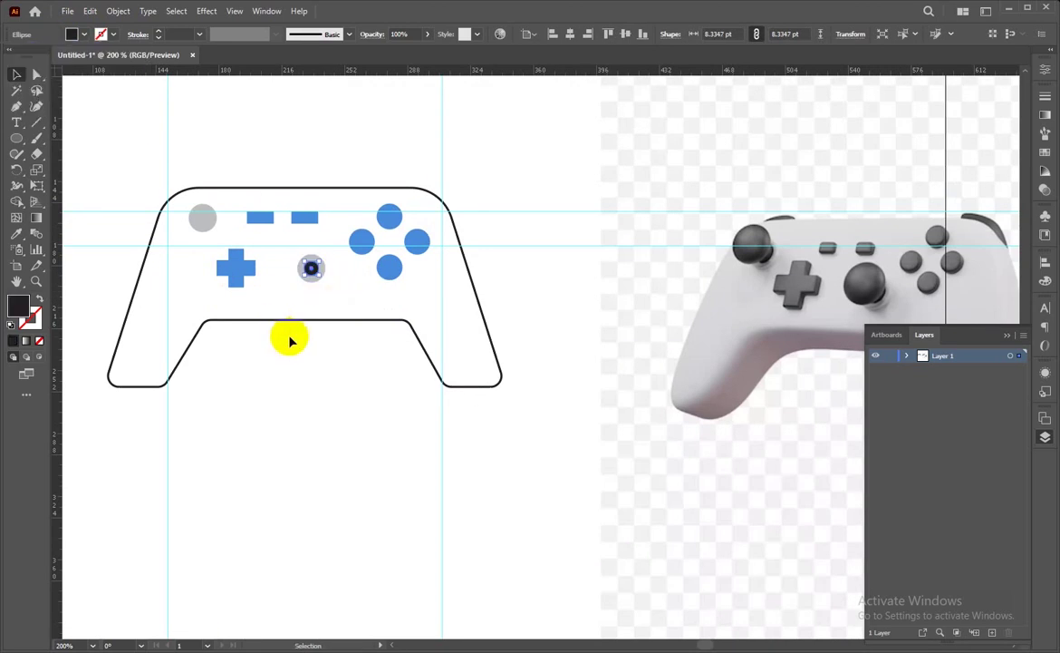
pyautogui.click(310, 268)
pyautogui.moveTo(311, 269); pyautogui.dragTo(202, 219)
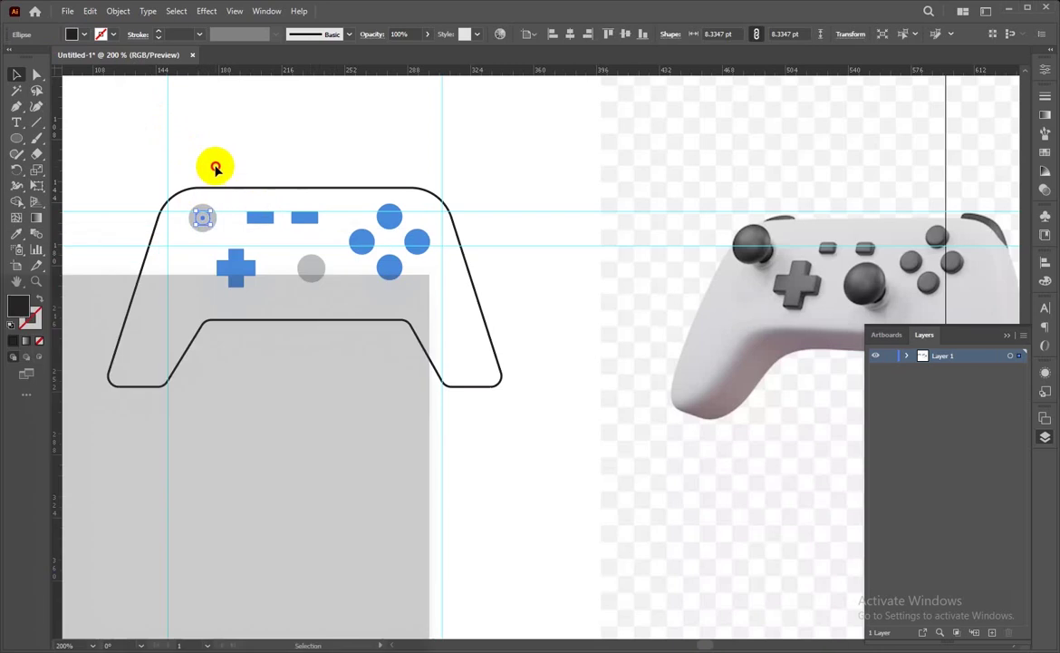
pyautogui.click(213, 166)
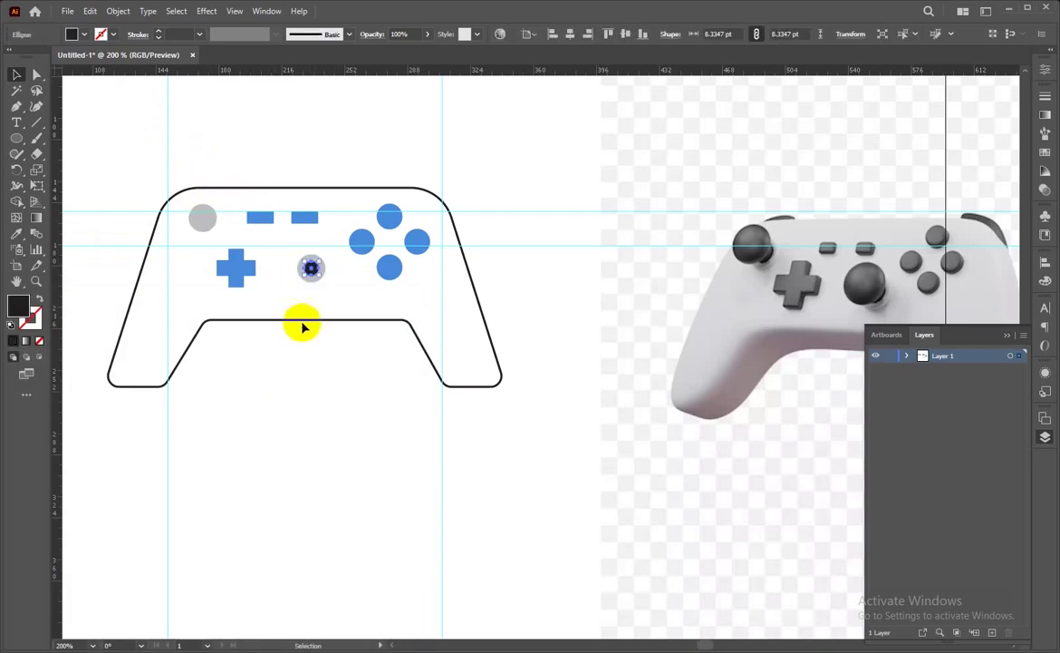
pyautogui.click(312, 269)
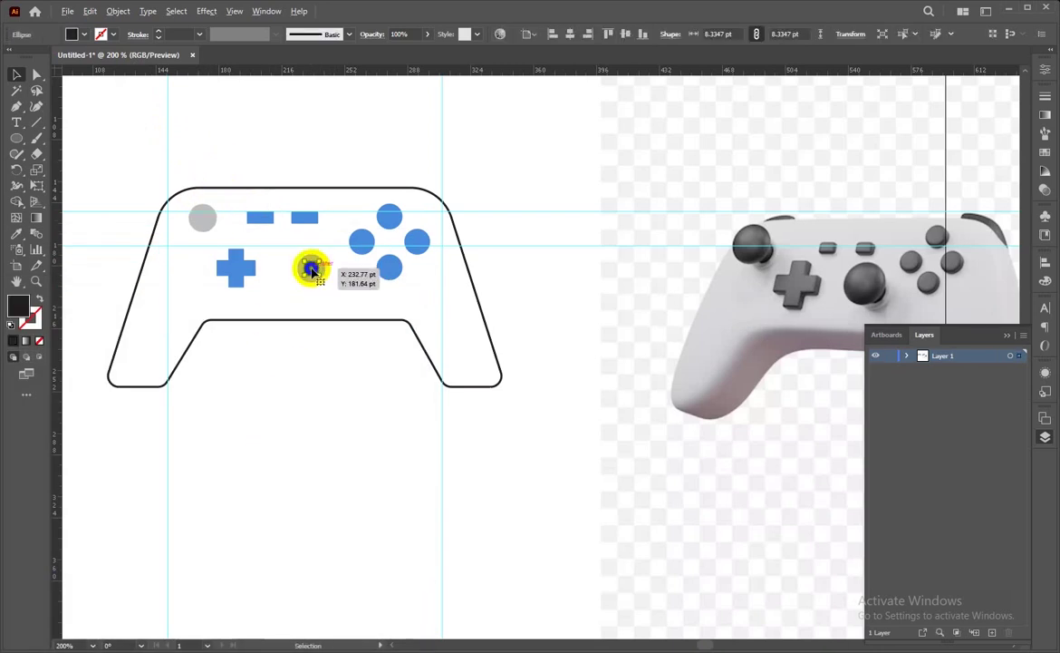
pyautogui.moveTo(311, 269); pyautogui.dragTo(205, 221)
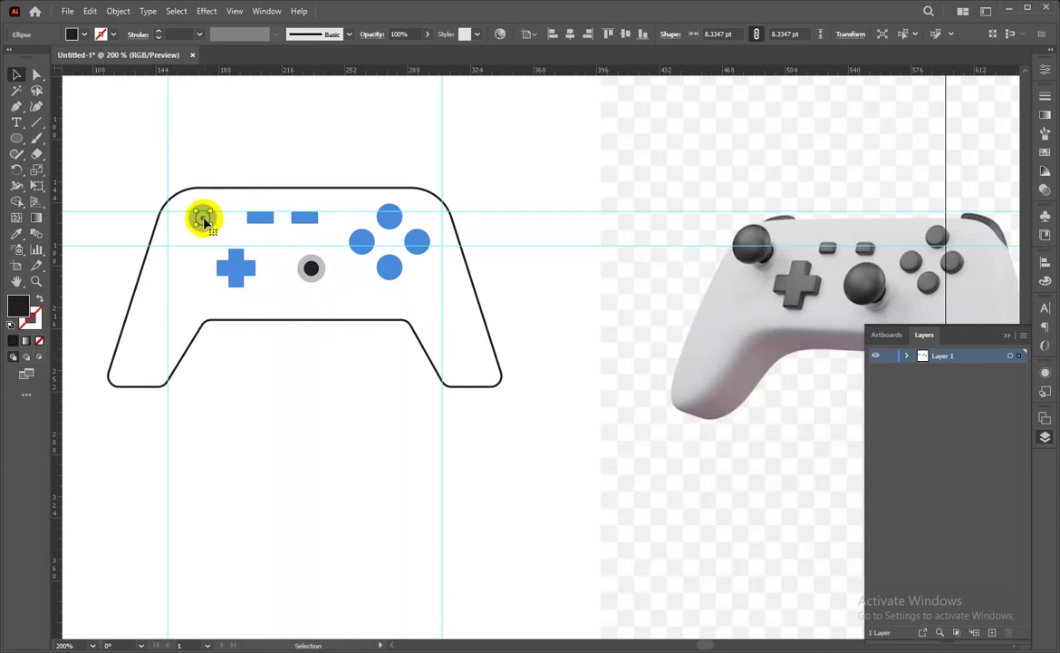
# Draw a dark 19.42 pt circle over the middle base, offset up-left
pyautogui.click(317, 134)
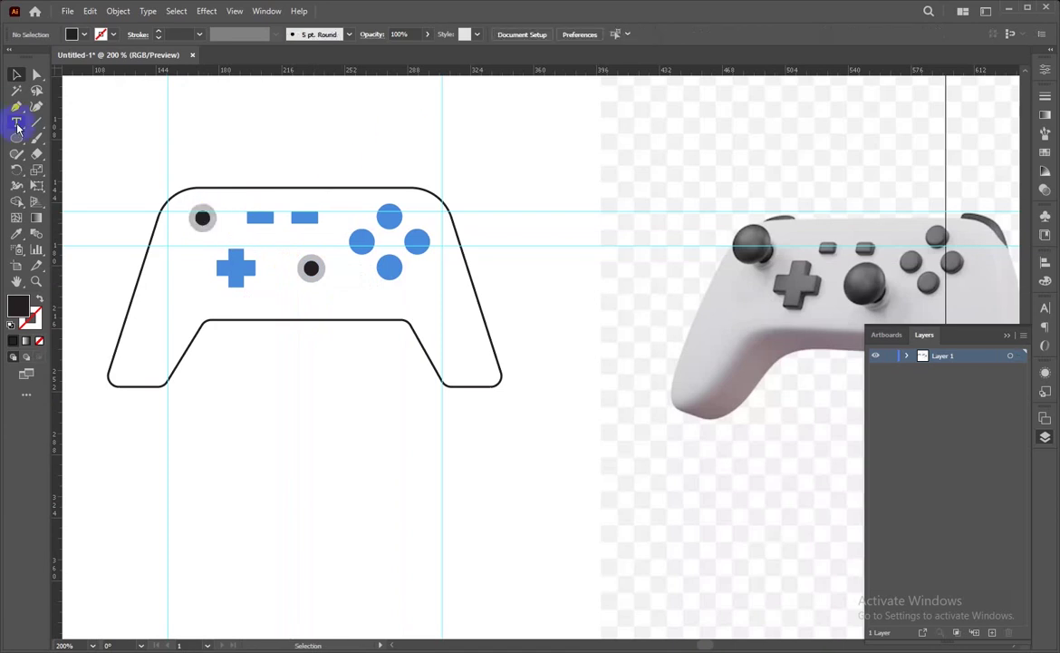
pyautogui.moveTo(287, 240)
pyautogui.mouseDown()
pyautogui.moveTo(327, 280)
pyautogui.moveTo(278, 245)
pyautogui.mouseUp()
pyautogui.click(17, 74)
pyautogui.click(362, 300)
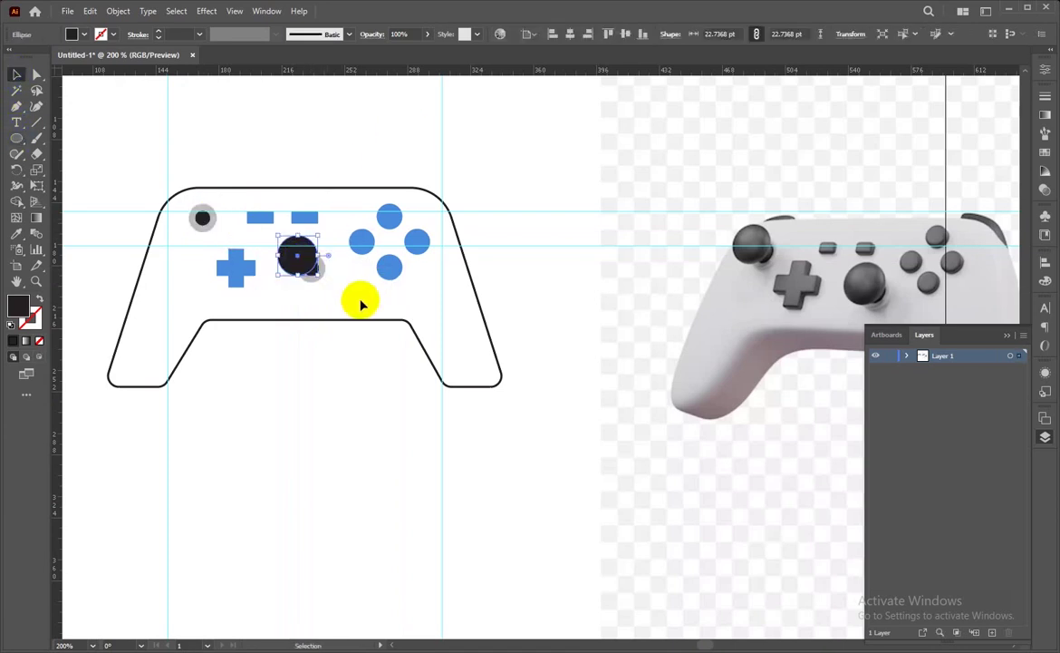
pyautogui.hotkey('ctrl', '+')
pyautogui.press('a')
pyautogui.click(470, 349)
pyautogui.press('v')
pyautogui.moveTo(589, 295); pyautogui.dragTo(580, 303)
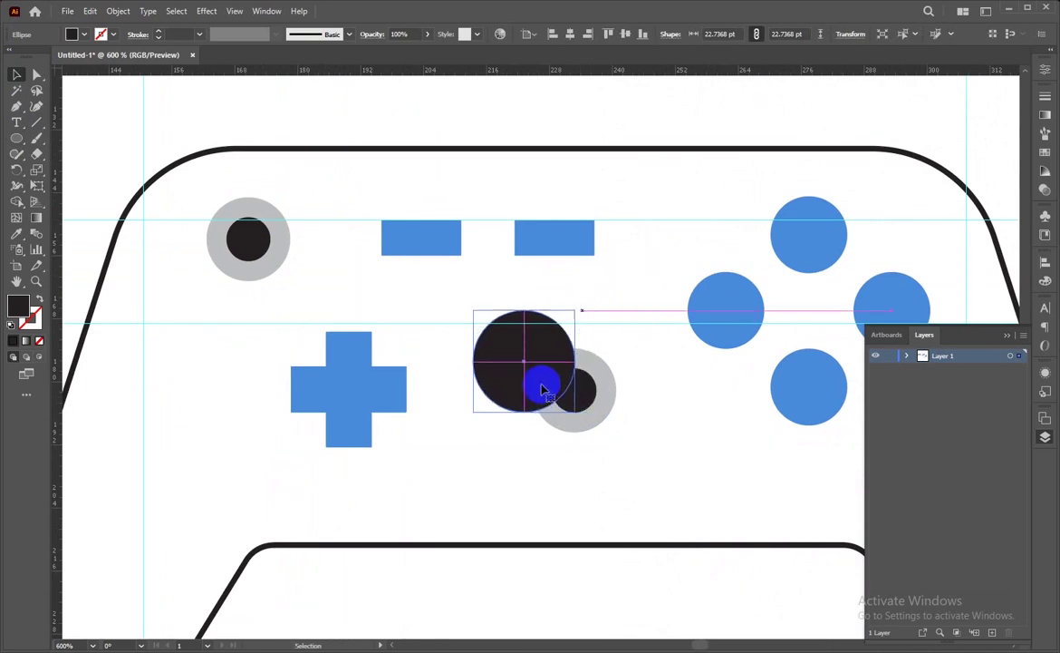
pyautogui.moveTo(540, 388); pyautogui.dragTo(553, 390)
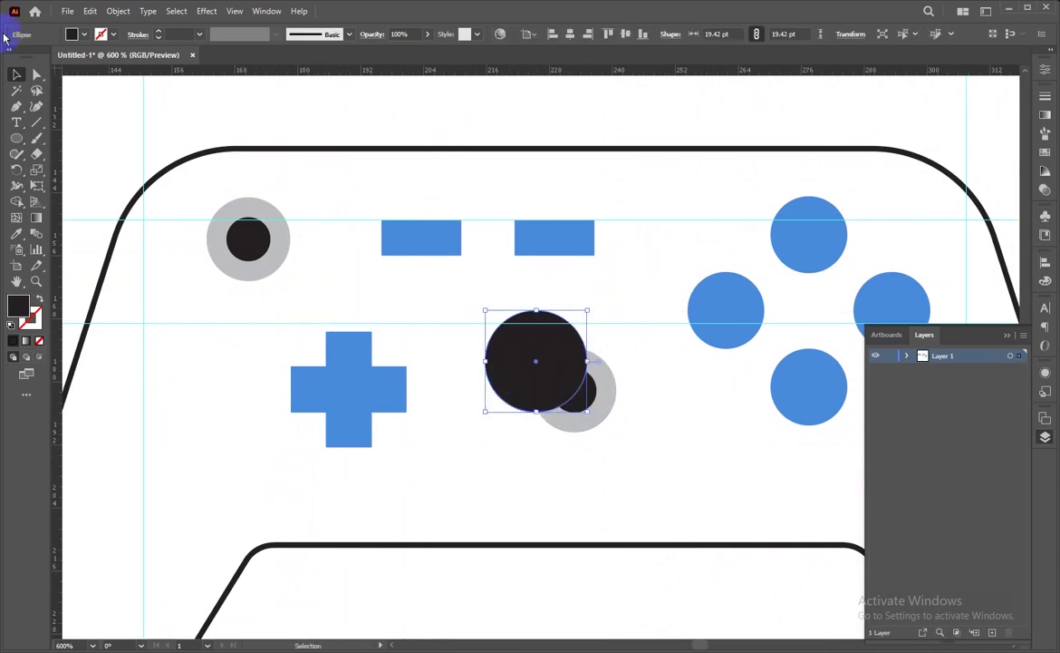
# Give the dark cap a 0.25 pt white outline and copy it onto the top-left base
pyautogui.click(84, 35)
pyautogui.click(199, 35)
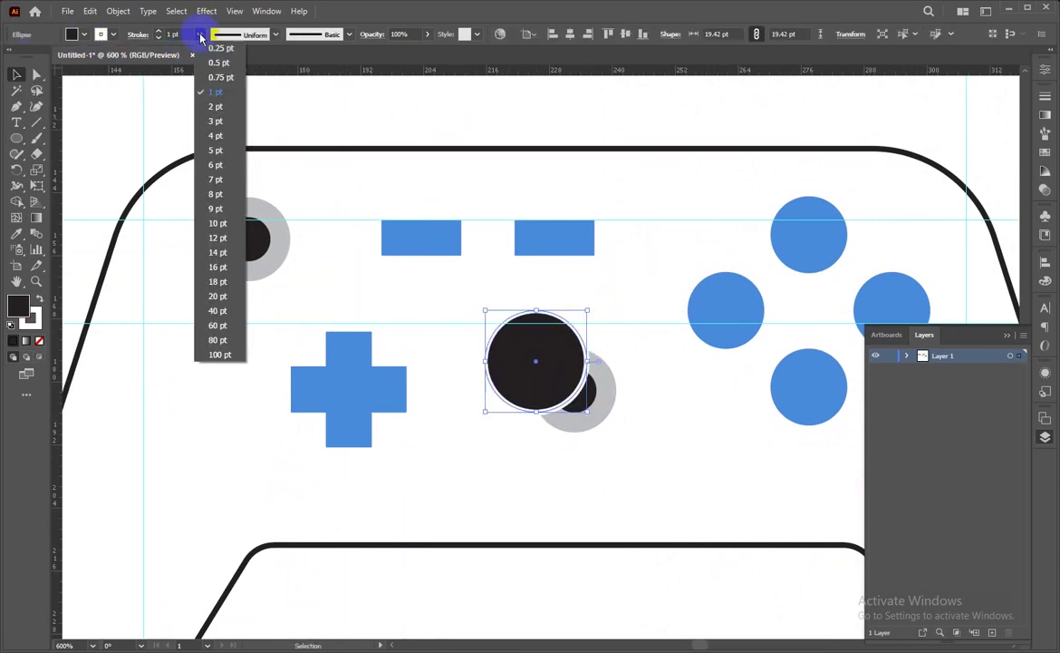
pyautogui.click(435, 389)
pyautogui.moveTo(536, 386); pyautogui.dragTo(215, 232)
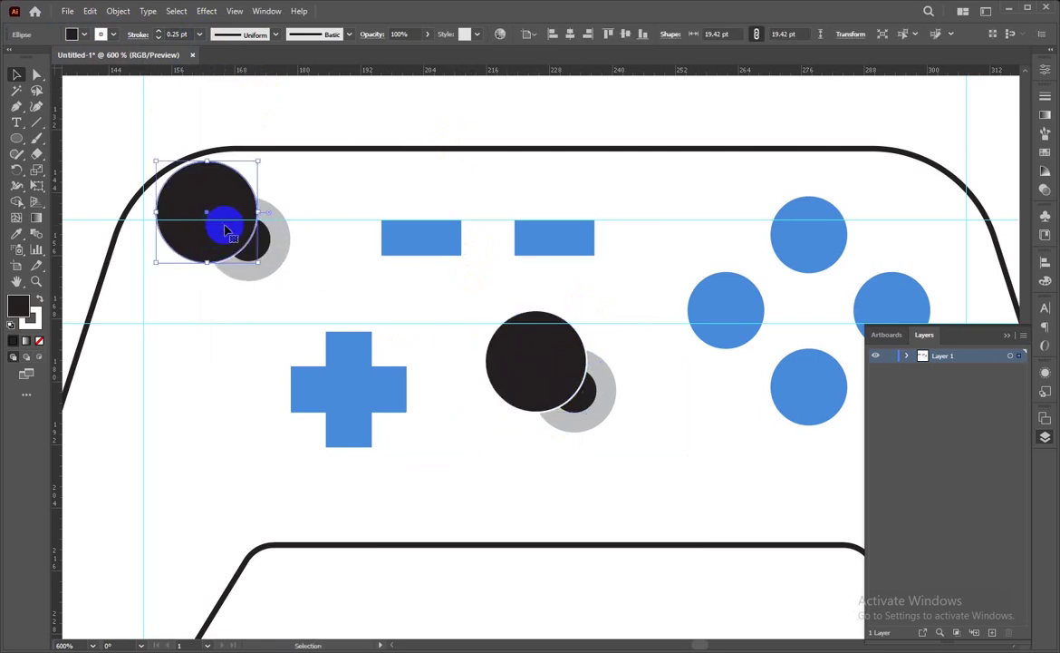
pyautogui.moveTo(215, 232); pyautogui.dragTo(214, 239)
pyautogui.moveTo(539, 376); pyautogui.dragTo(543, 382)
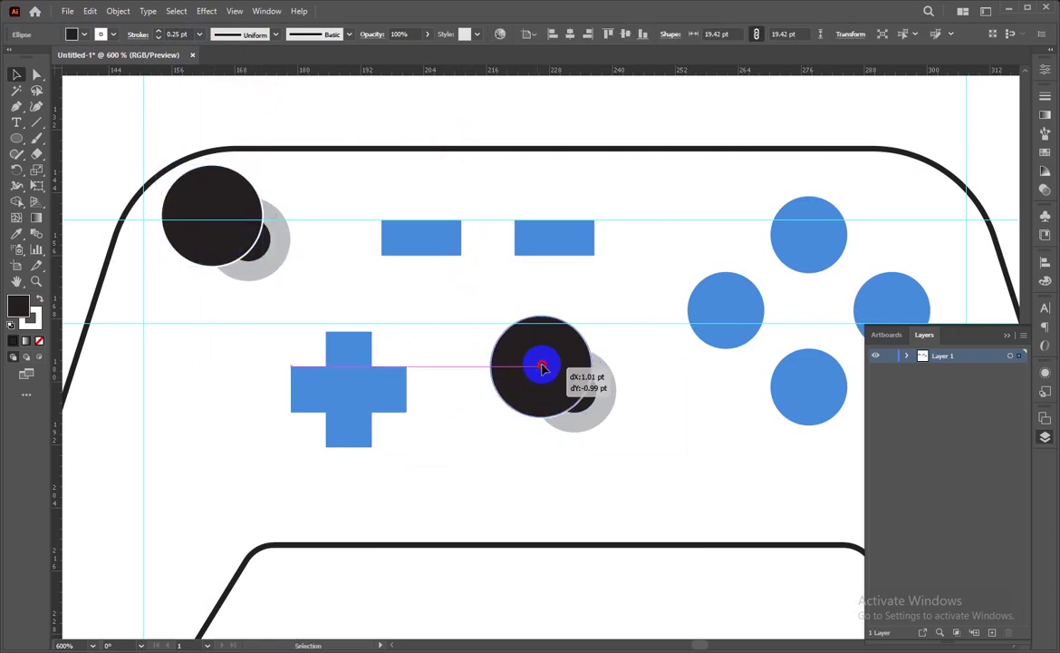
pyautogui.click(331, 172)
# Fill the controller body with a near-white light grey and remove its outline
pyautogui.hotkey('ctrl', '-')
pyautogui.hotkey('ctrl', '-')
pyautogui.hotkey('ctrl', '-')
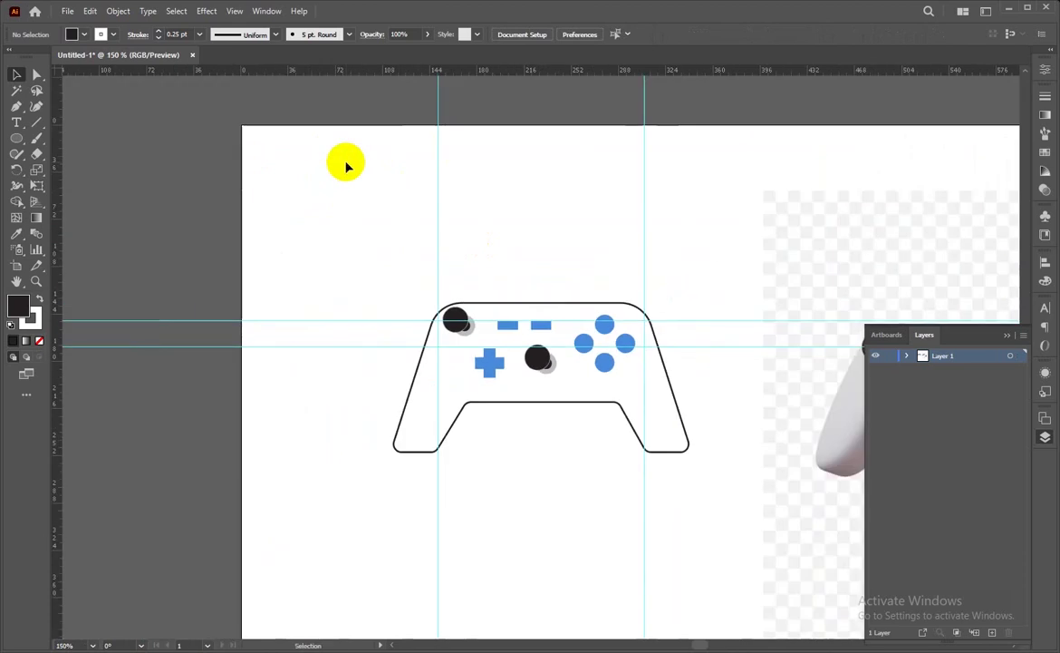
pyautogui.hscroll(3, 544, 255)
pyautogui.click(295, 326)
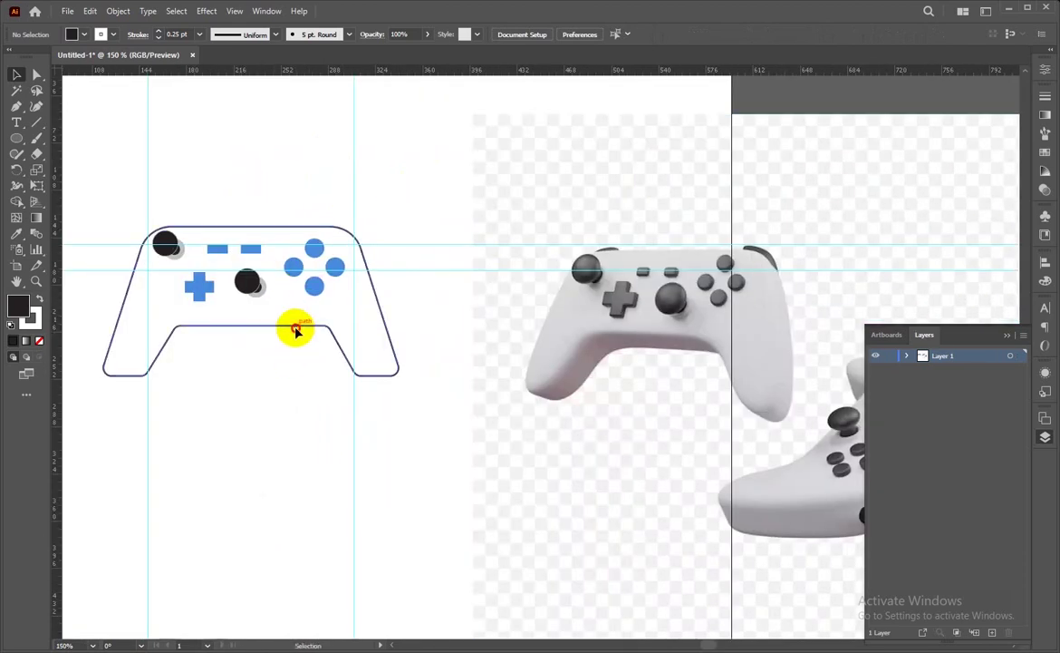
pyautogui.click(88, 37)
pyautogui.click(91, 97)
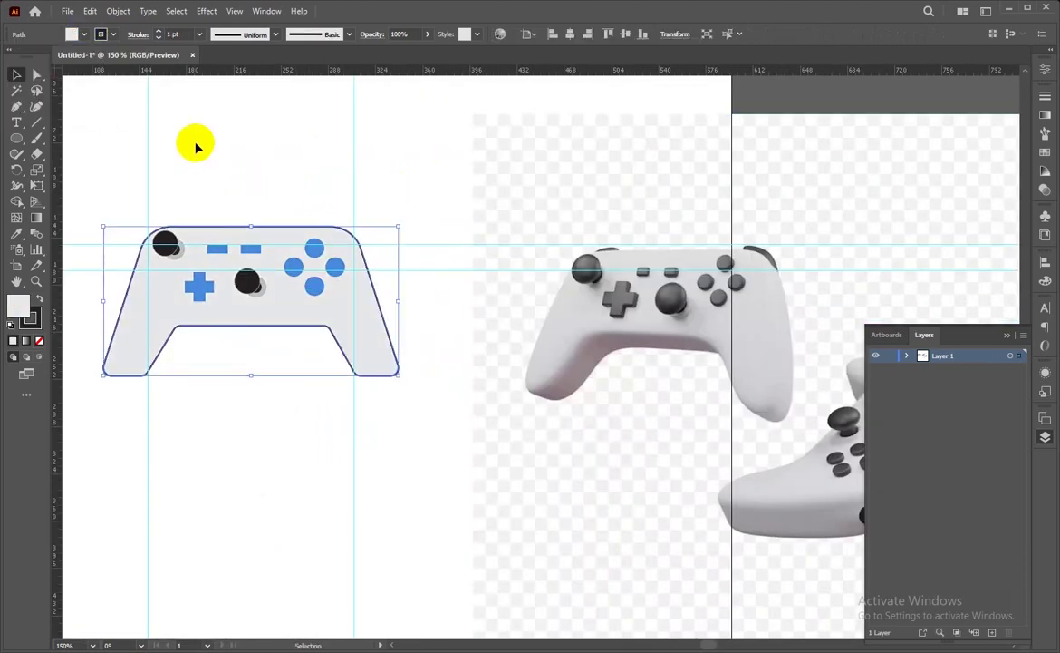
pyautogui.click(84, 36)
pyautogui.click(110, 95)
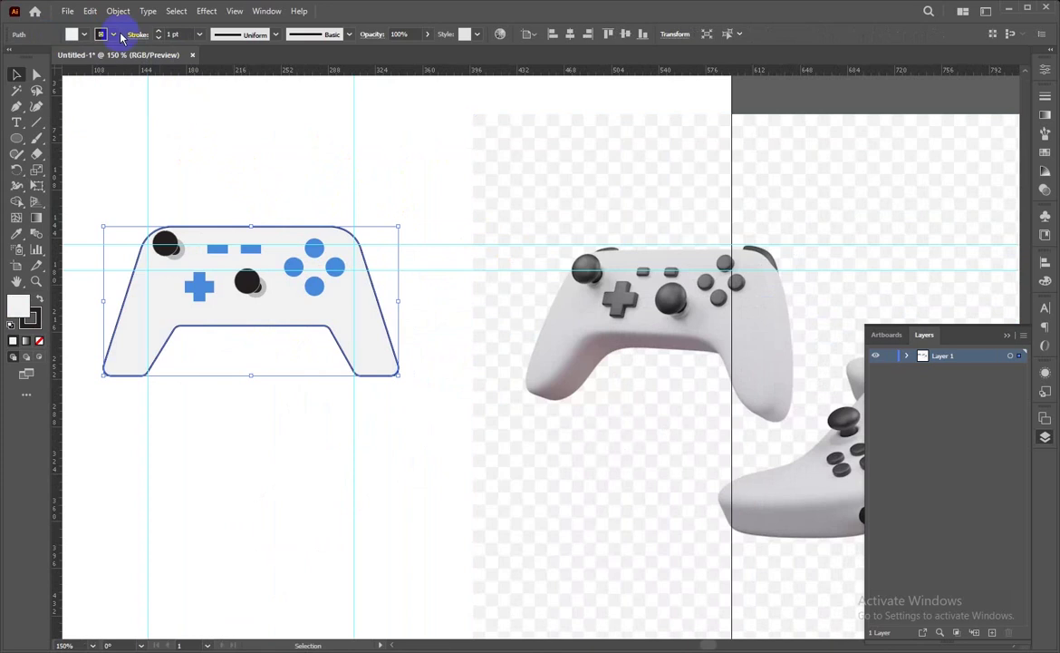
pyautogui.click(112, 34)
pyautogui.click(15, 85)
# Hide the guides with Ctrl+; and reselect the controller body
pyautogui.click(174, 135)
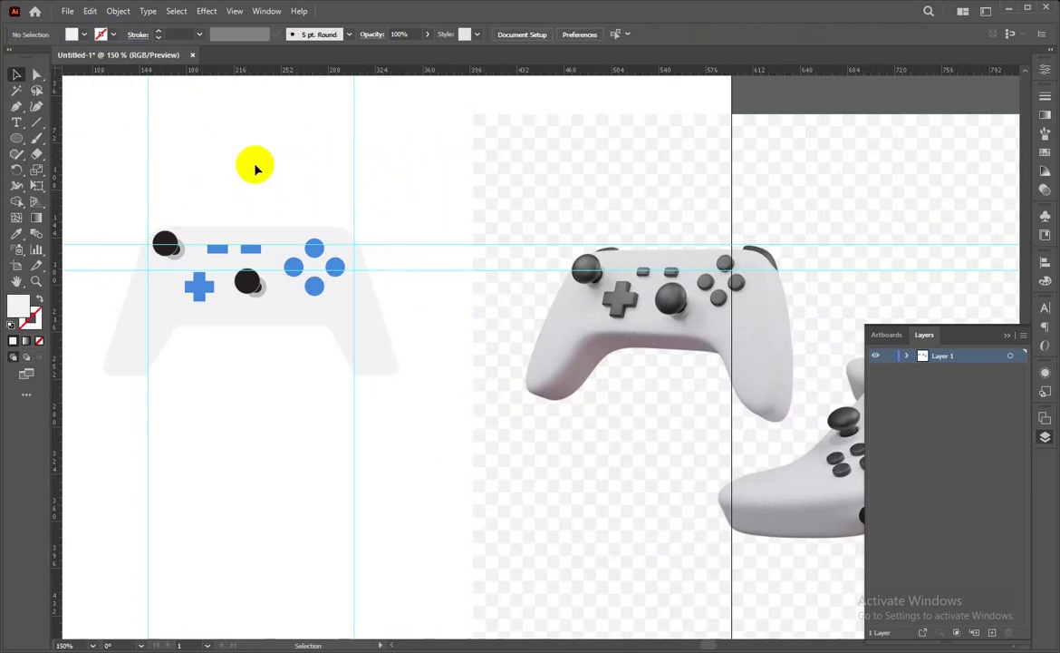
pyautogui.hotkey('ctrl', ';')
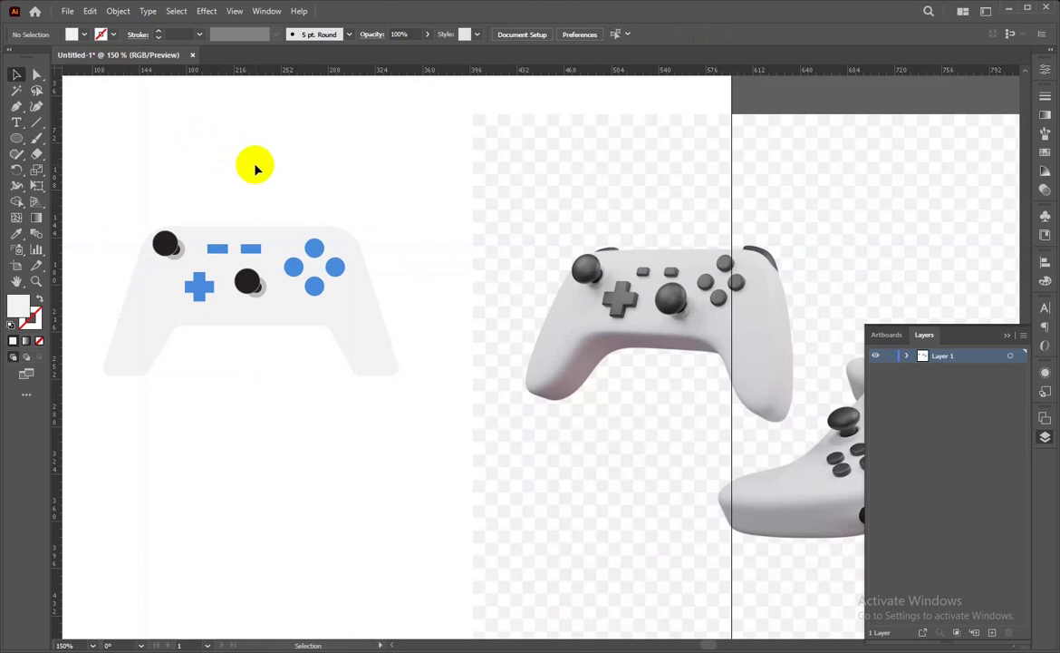
pyautogui.moveTo(211, 370)
pyautogui.mouseDown()
pyautogui.moveTo(321, 346)
pyautogui.moveTo(323, 326)
pyautogui.mouseUp()
pyautogui.click(310, 304)
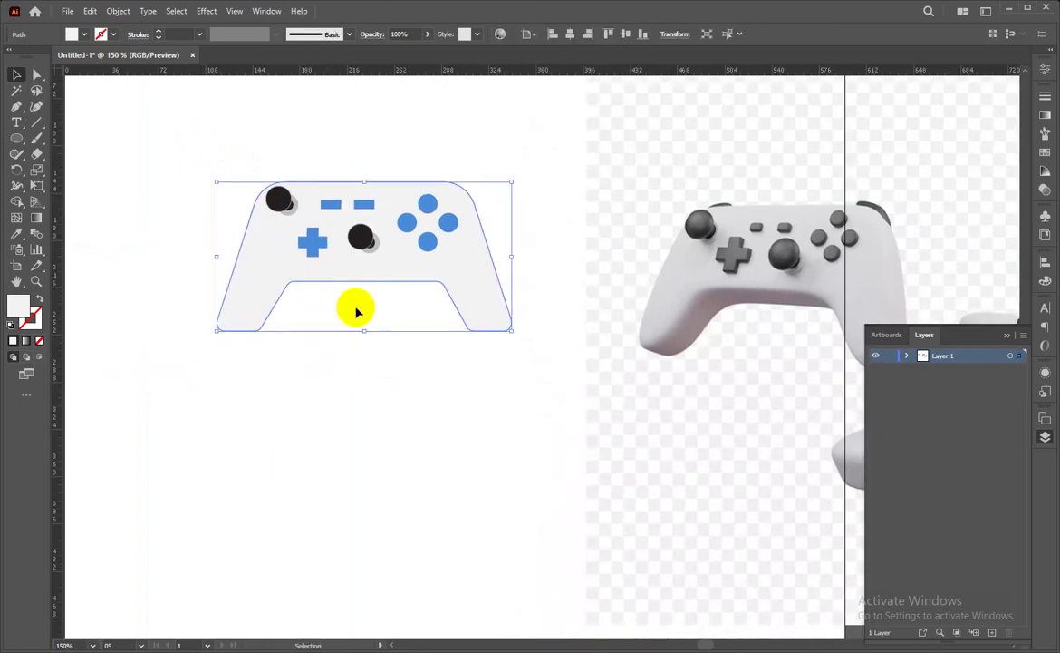
# Alt-drag a duplicate of the controller body up and to the left
pyautogui.click(1006, 336)
pyautogui.scroll(3, 260, 448)
pyautogui.moveTo(260, 449); pyautogui.dragTo(383, 475)
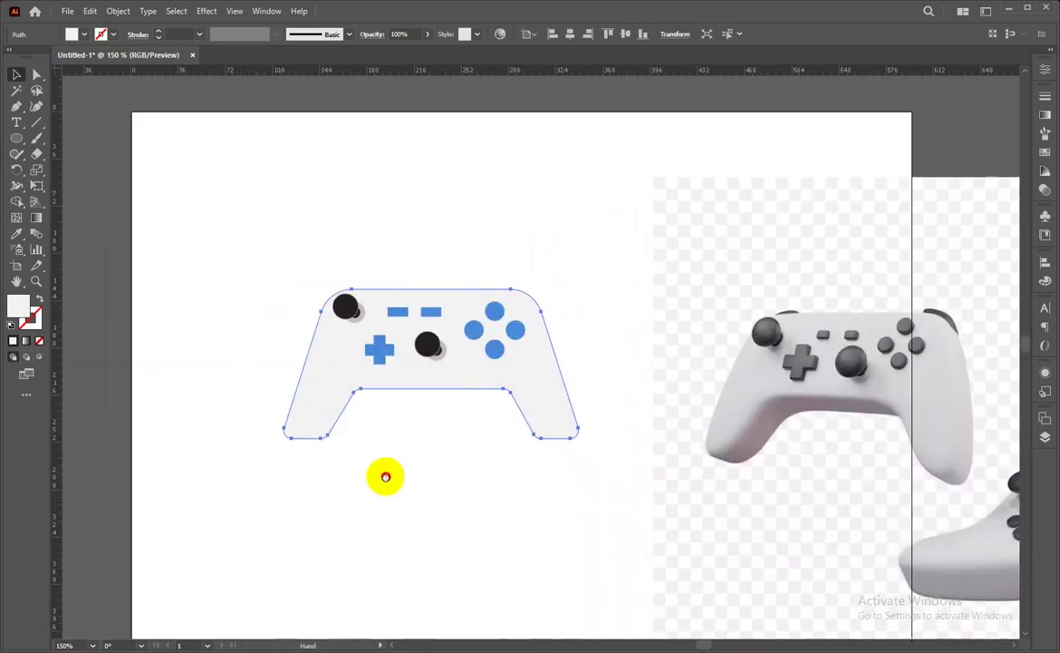
pyautogui.click(382, 272)
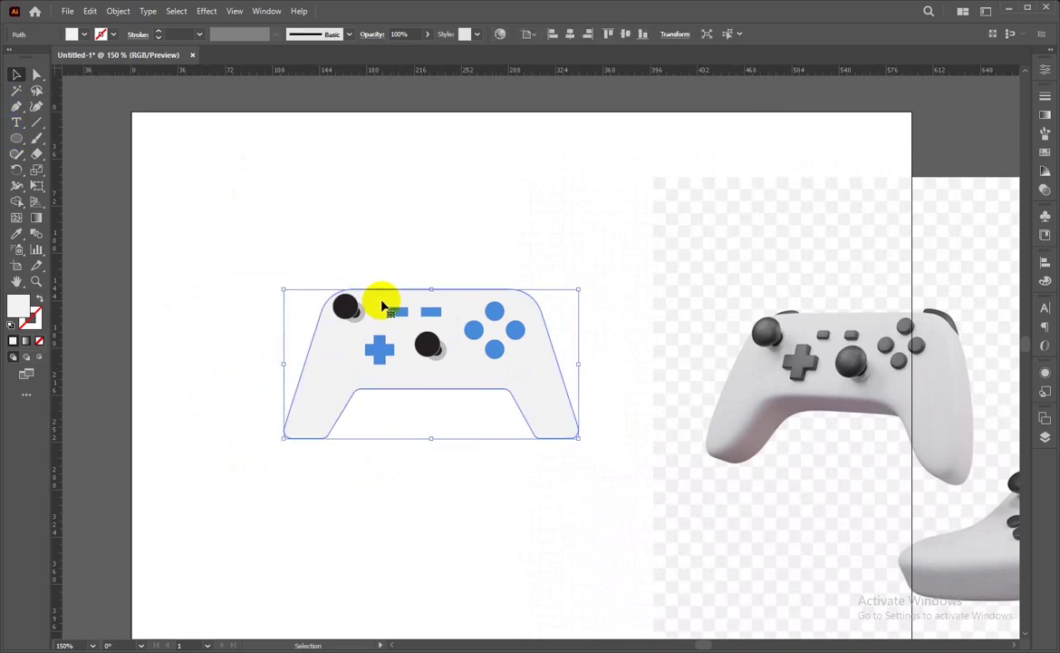
pyautogui.moveTo(383, 308)
pyautogui.mouseDown()
pyautogui.moveTo(227, 176)
pyautogui.moveTo(236, 173)
pyautogui.mouseUp()
pyautogui.moveTo(312, 177); pyautogui.dragTo(330, 166)
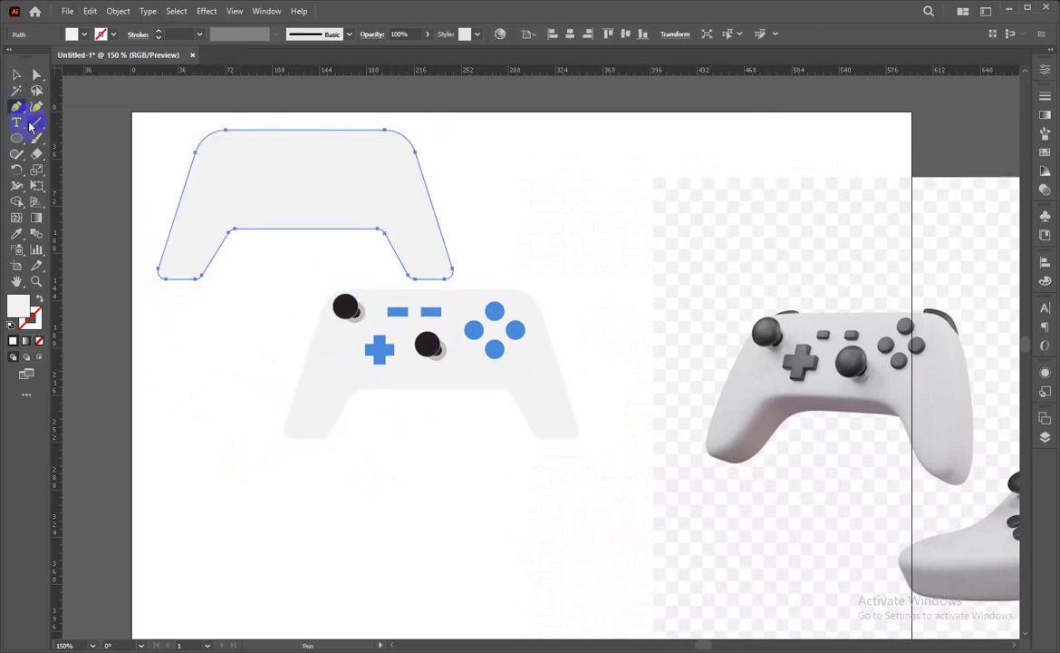
# Pen-draw a black crescent at the duplicate body's top-left corner
pyautogui.press('p')
pyautogui.click(223, 132)
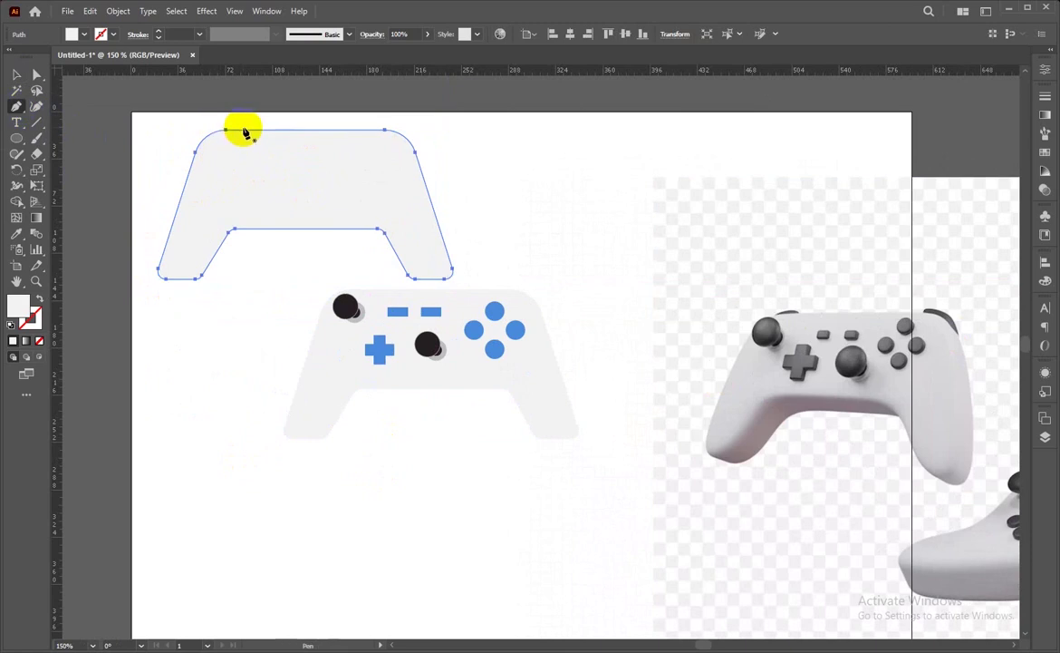
pyautogui.click(242, 128)
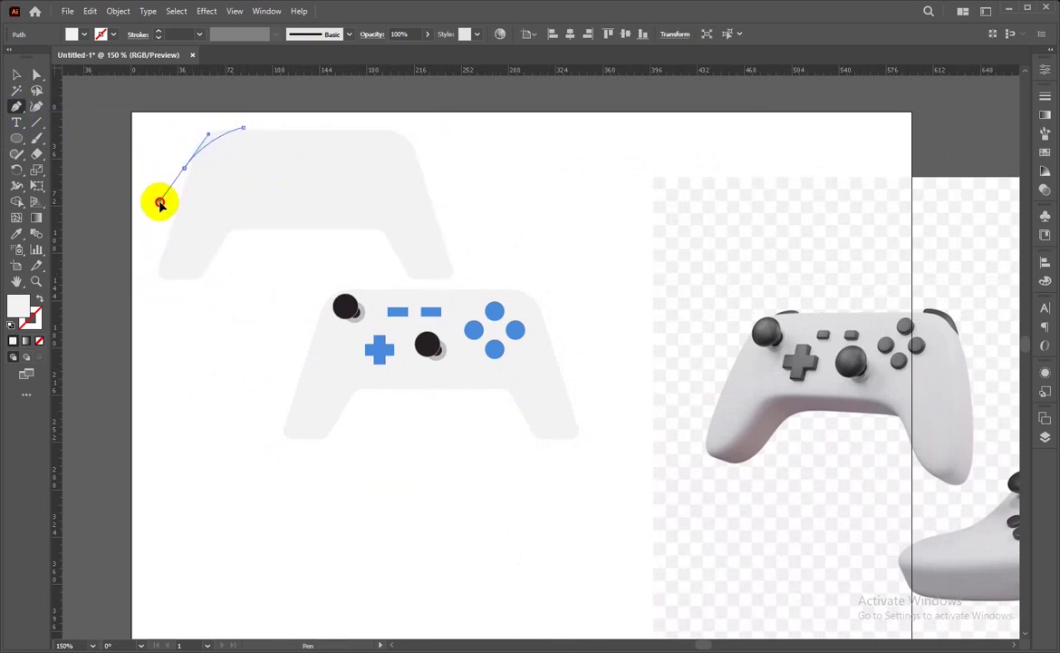
pyautogui.click(159, 203)
pyautogui.moveTo(184, 172)
pyautogui.mouseDown()
pyautogui.moveTo(253, 126)
pyautogui.moveTo(245, 132)
pyautogui.mouseUp()
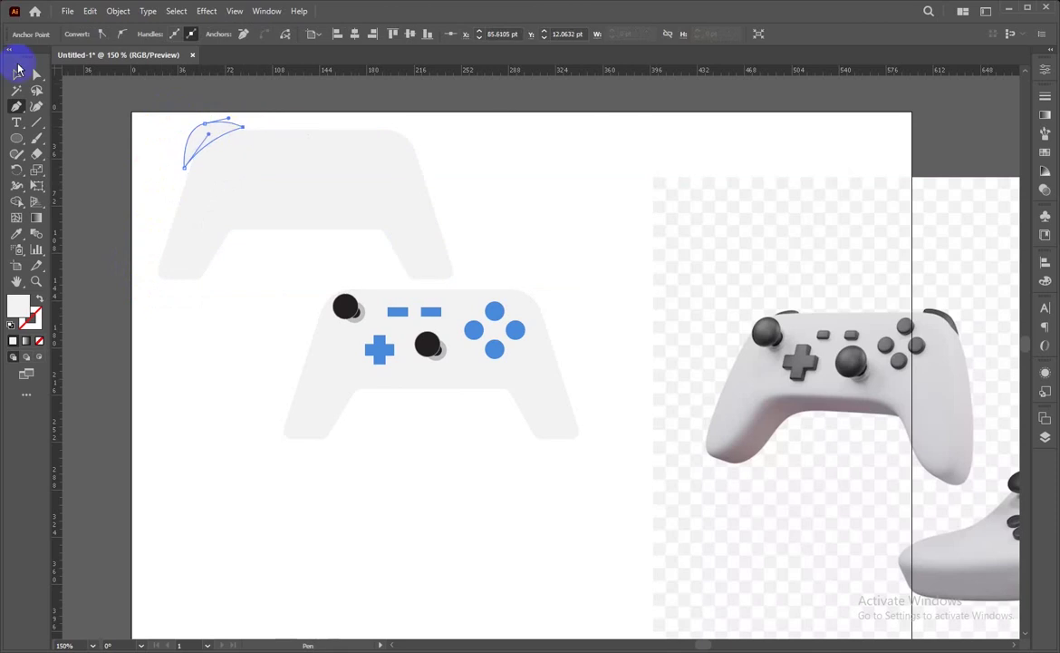
pyautogui.click(19, 70)
pyautogui.click(78, 34)
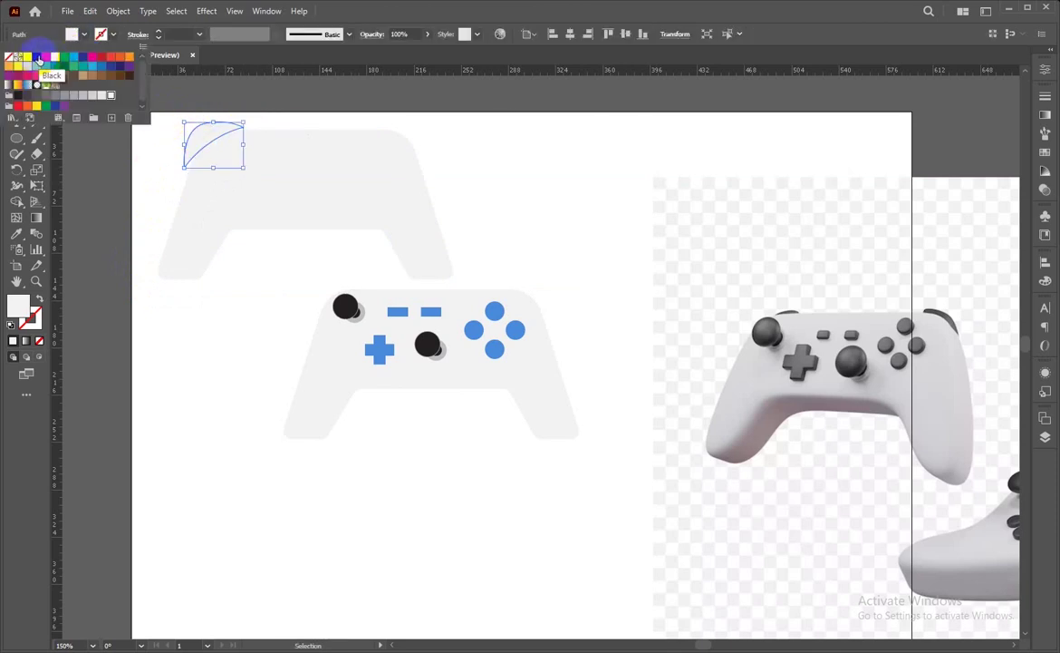
pyautogui.click(38, 58)
pyautogui.click(181, 142)
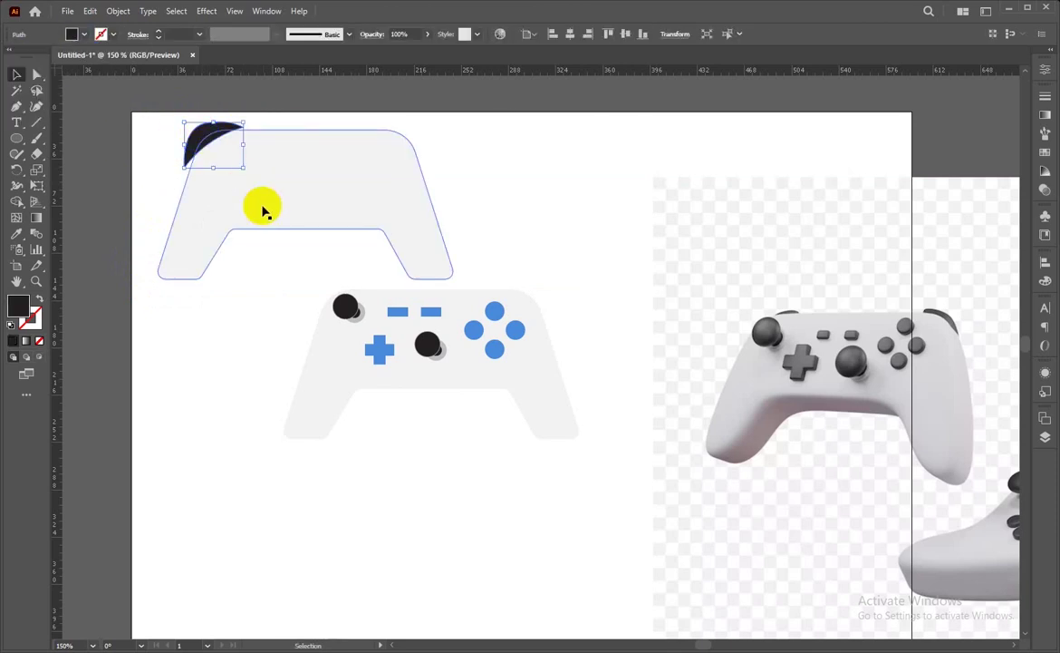
pyautogui.hotkey('ctrl', '=')
pyautogui.hotkey('ctrl', '=')
pyautogui.moveTo(311, 224); pyautogui.dragTo(367, 213)
# Reflect a copy of the black crescent and move it to the top-right corner
pyautogui.click(351, 318)
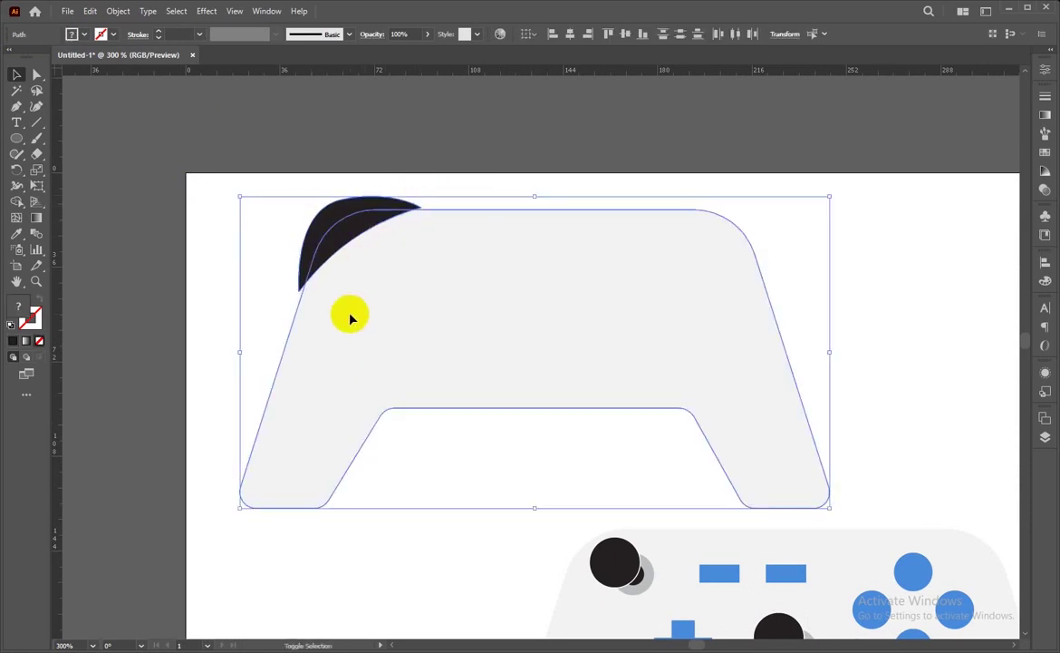
pyautogui.click(265, 225)
pyautogui.click(314, 268)
pyautogui.rightClick(324, 233)
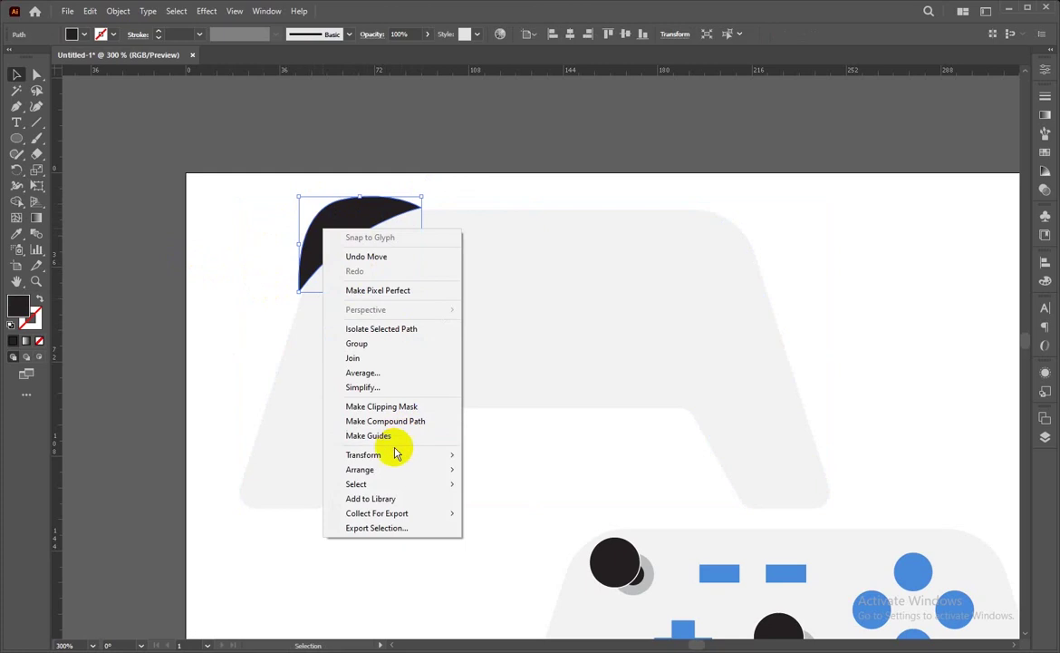
pyautogui.click(515, 501)
pyautogui.click(724, 302)
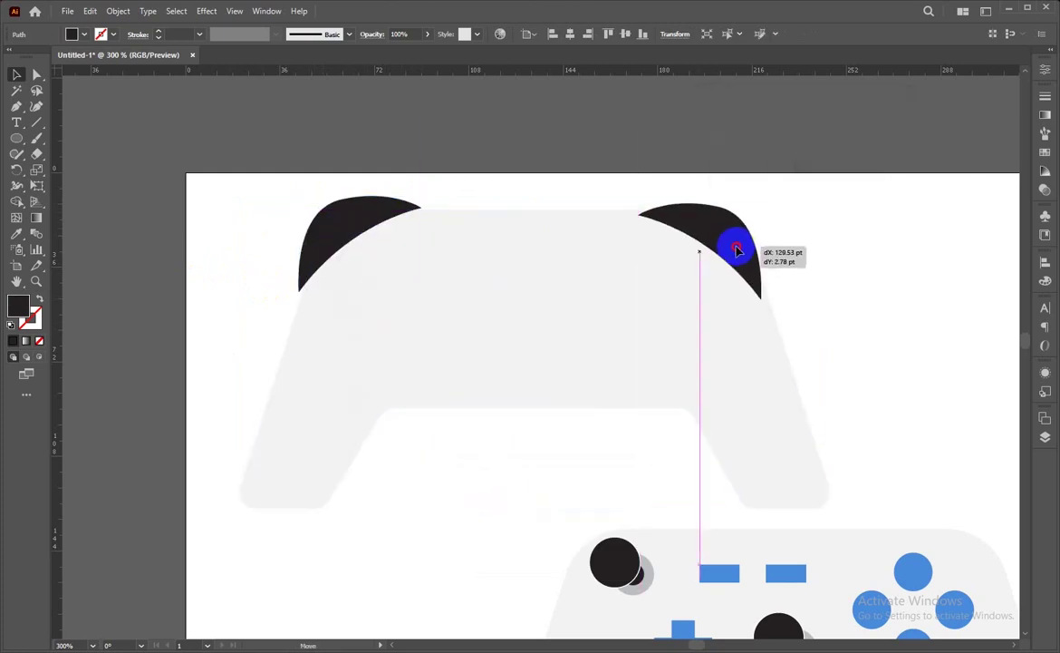
pyautogui.moveTo(396, 243); pyautogui.dragTo(739, 237)
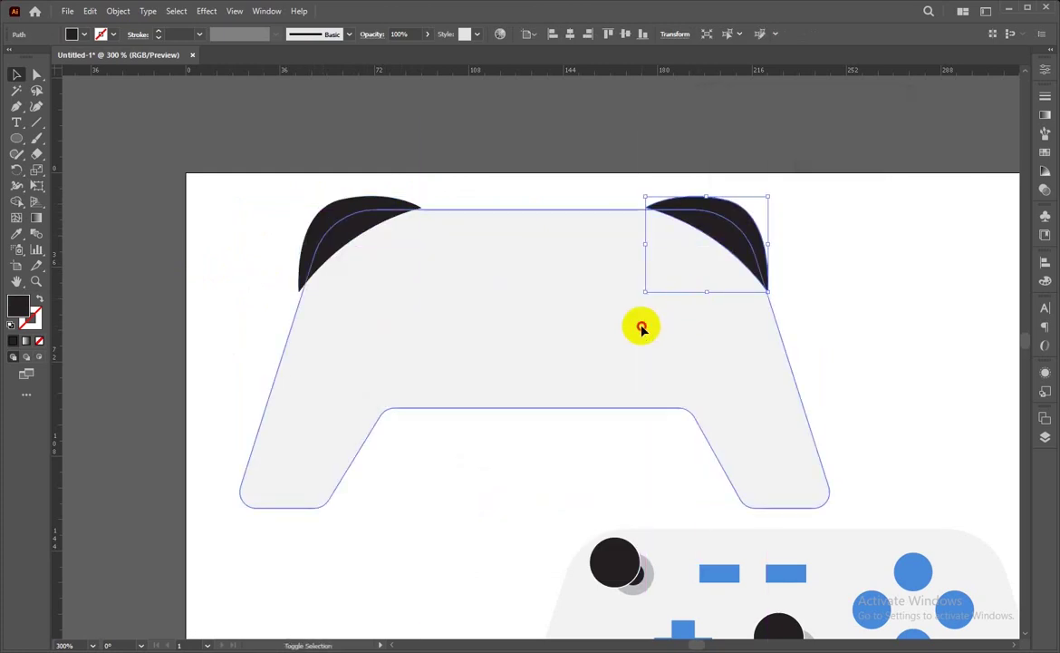
# Delete the duplicate body with Shape Builder and move both crescents onto the controller
pyautogui.keyDown('shift'); pyautogui.click(640, 328); pyautogui.keyUp('shift')
pyautogui.click(16, 201)
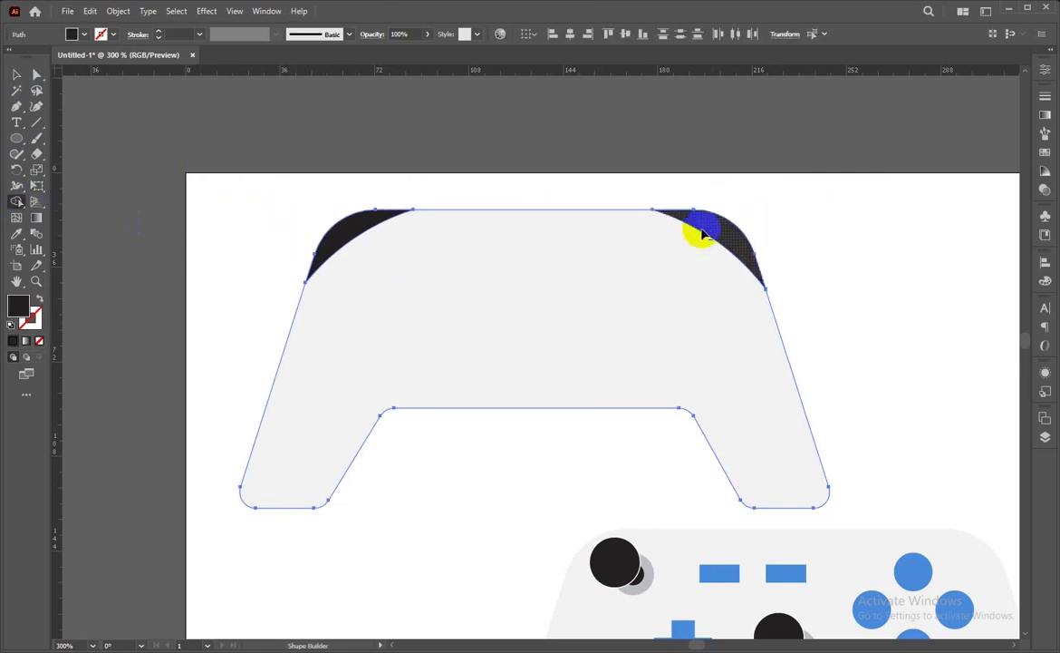
pyautogui.keyDown('alt'); pyautogui.click(511, 338); pyautogui.keyUp('alt')
pyautogui.press('v')
pyautogui.scroll(-3, 272, 181)
pyautogui.hscroll(3, 272, 181)
pyautogui.moveTo(582, 109); pyautogui.dragTo(842, 441)
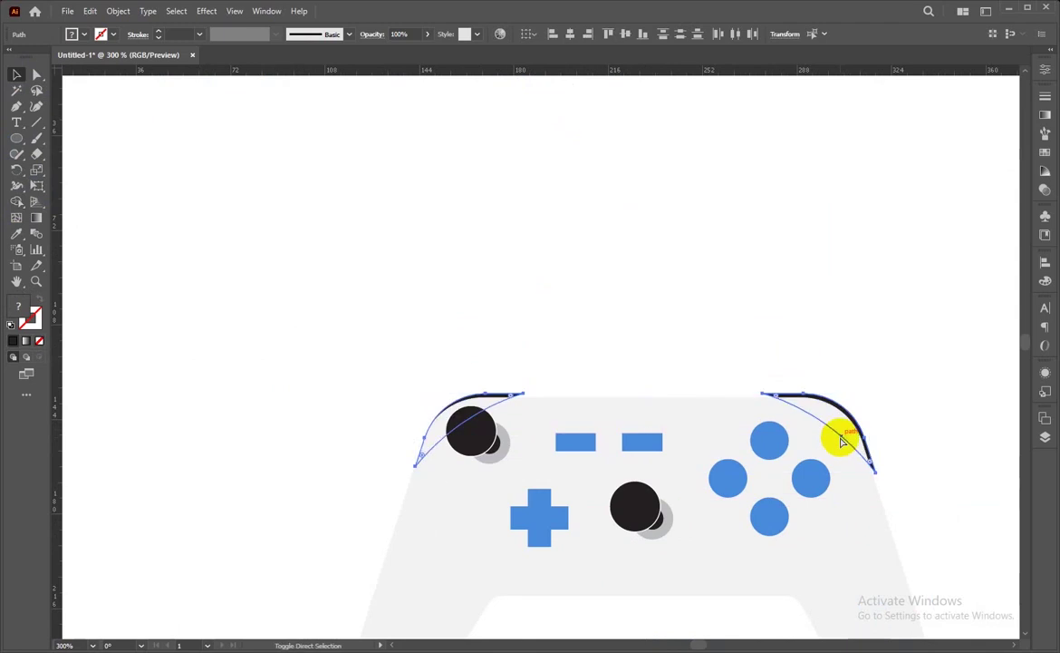
# Check the left and right crescents and zoom out to compare with the reference photo
pyautogui.click(594, 345)
pyautogui.click(480, 395)
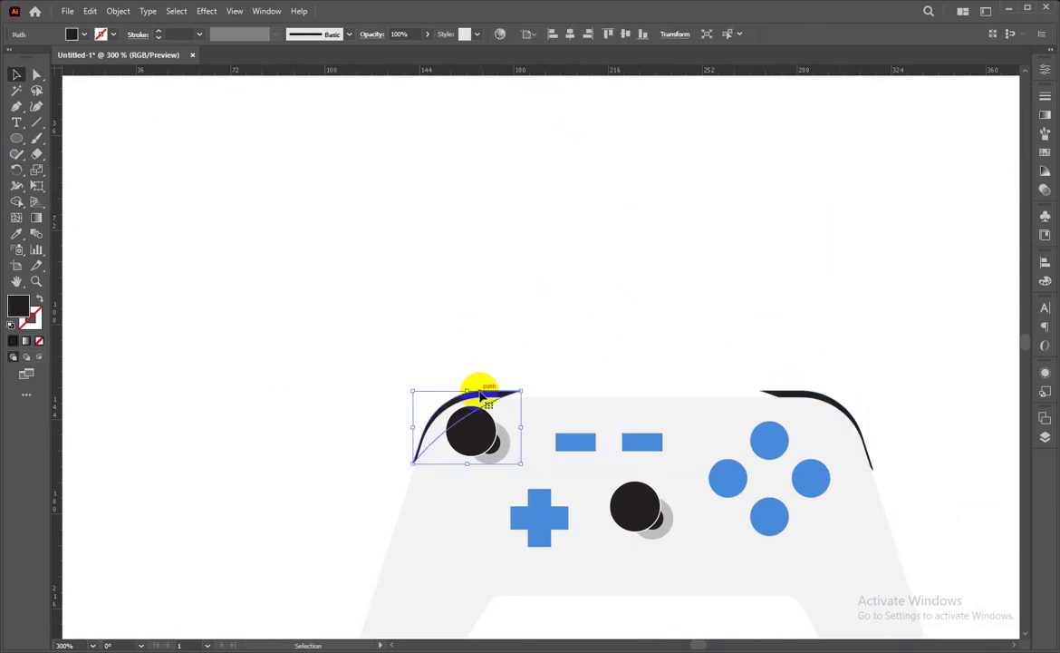
pyautogui.click(789, 358)
pyautogui.click(817, 396)
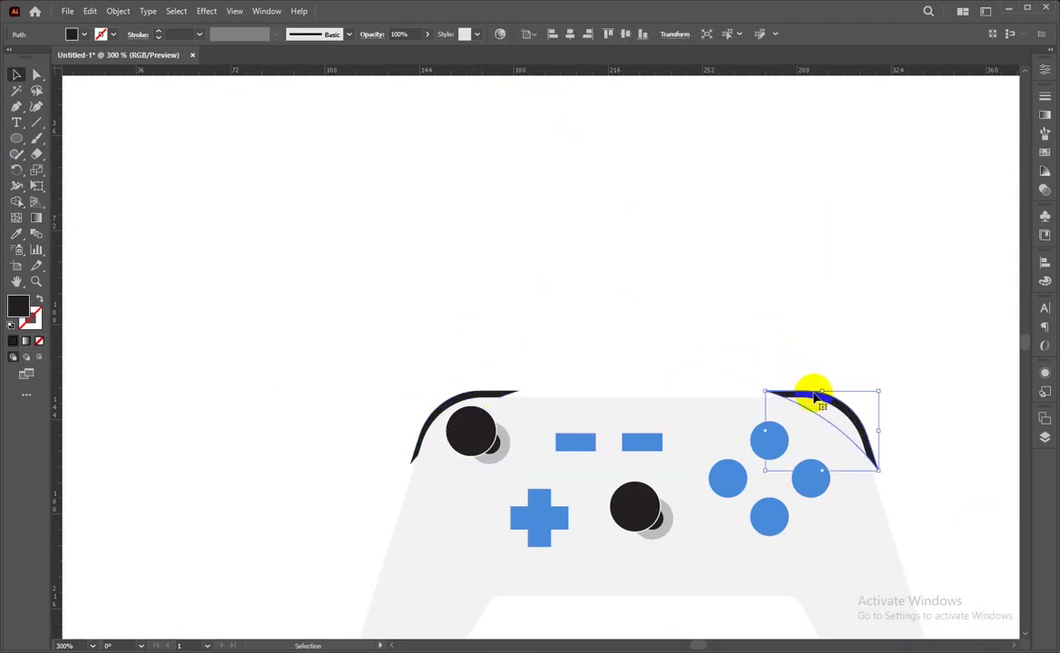
pyautogui.click(777, 331)
pyautogui.hotkey('ctrl', '-')
pyautogui.hotkey('ctrl', '-')
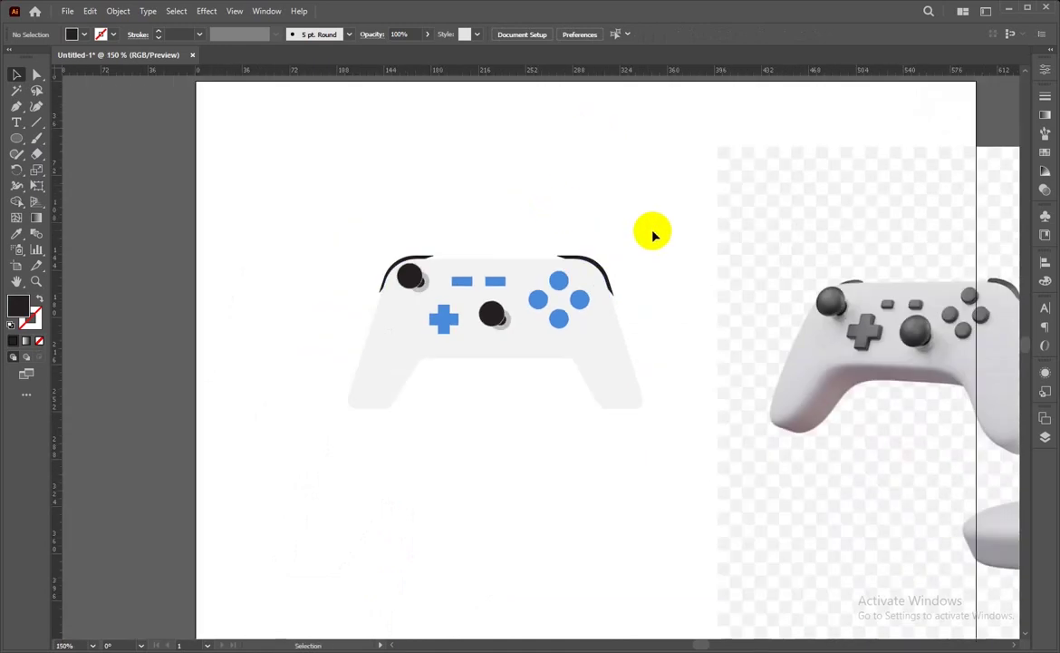
pyautogui.scroll(2, 535, 282)
pyautogui.scroll(1, 581, 267)
pyautogui.click(639, 246)
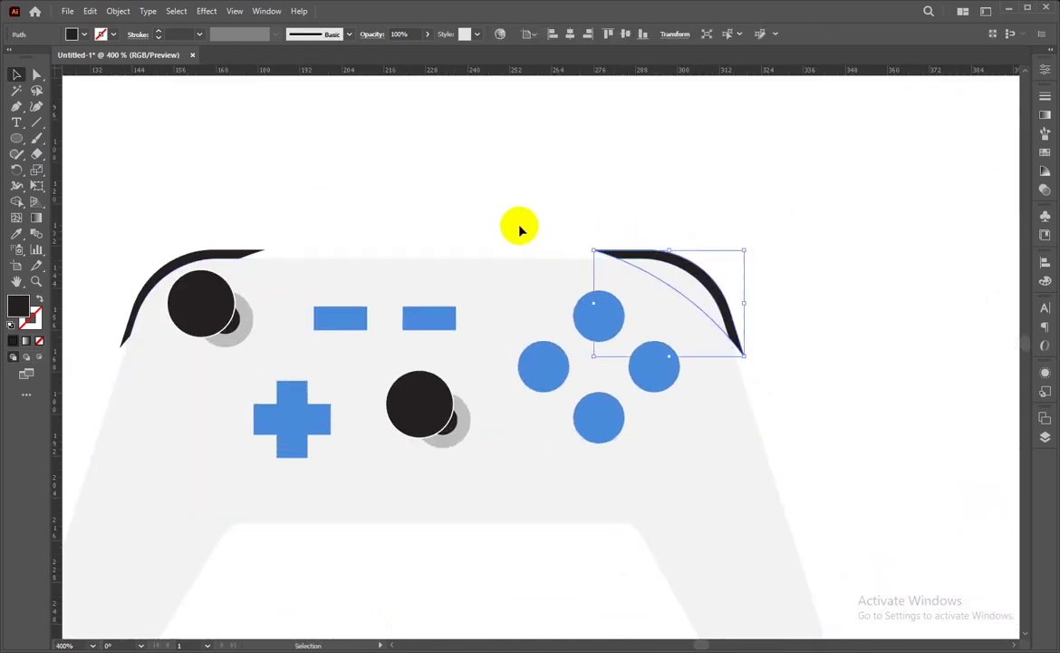
pyautogui.click(476, 206)
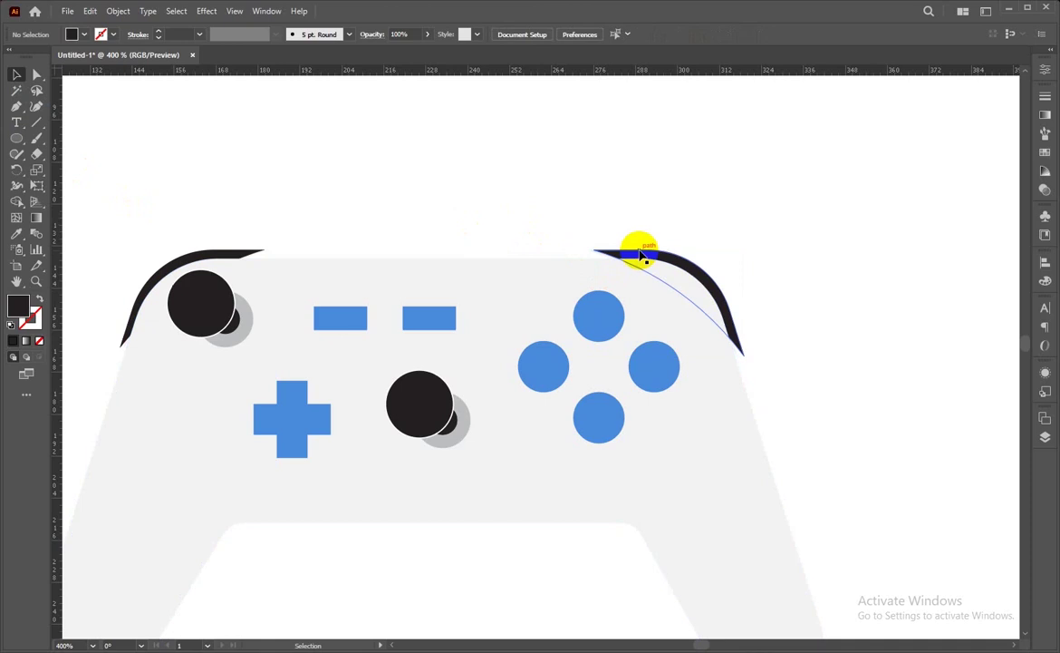
# Add an anchor point partway along the right black ear's curve with Add Anchor Point
pyautogui.click(72, 118)
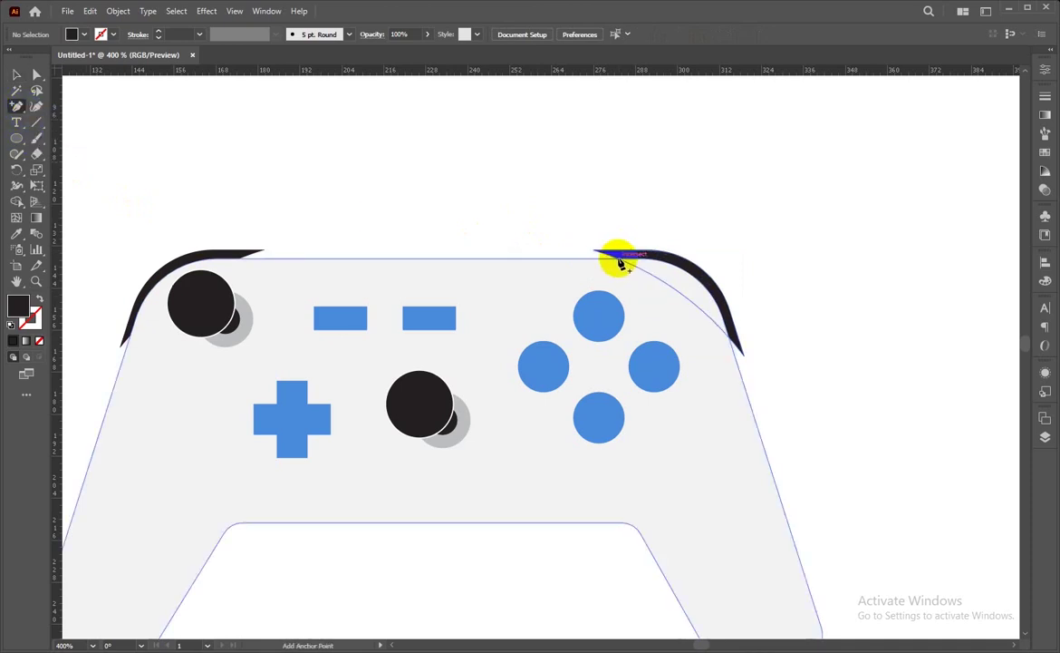
pyautogui.click(620, 262)
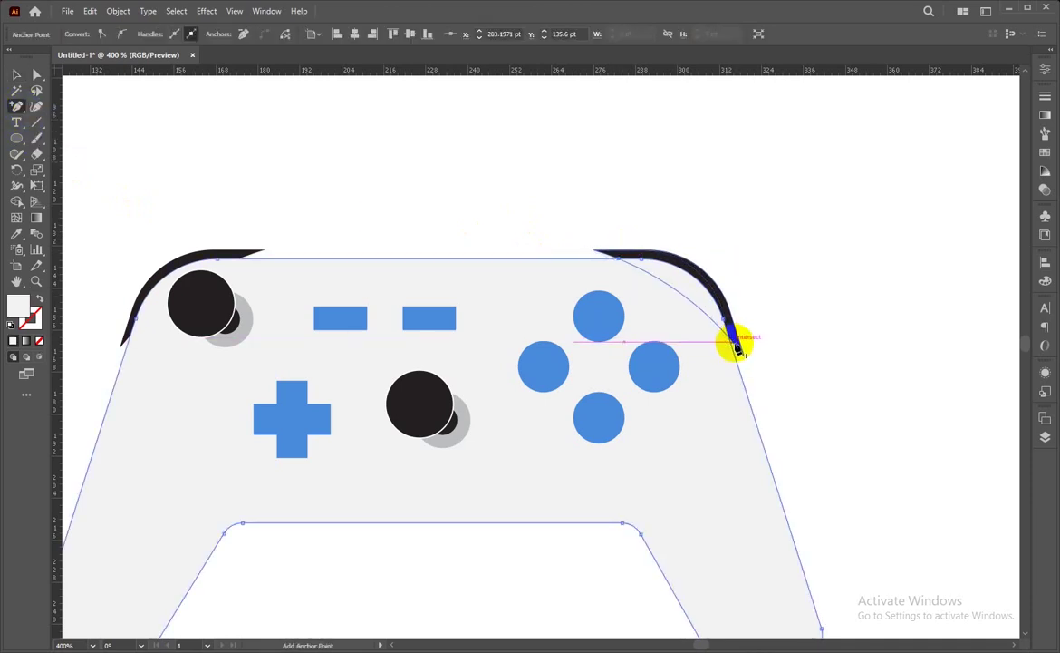
pyautogui.click(736, 345)
pyautogui.click(627, 348)
pyautogui.click(16, 74)
pyautogui.click(565, 189)
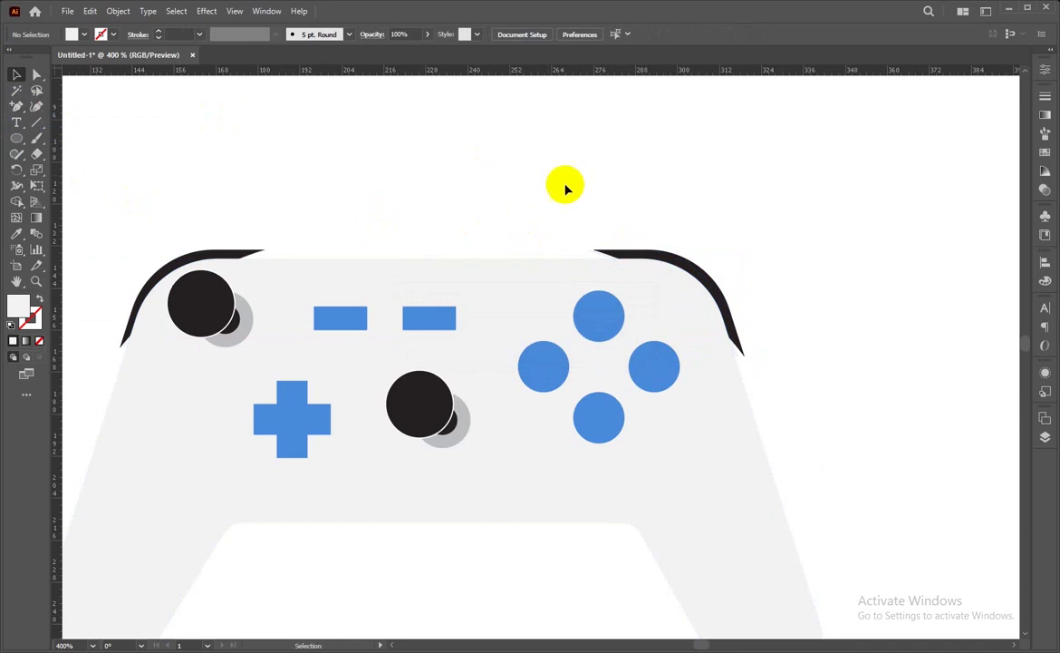
# Move both black grip ears up above the controller
pyautogui.moveTo(623, 264); pyautogui.dragTo(623, 218)
pyautogui.click(562, 210)
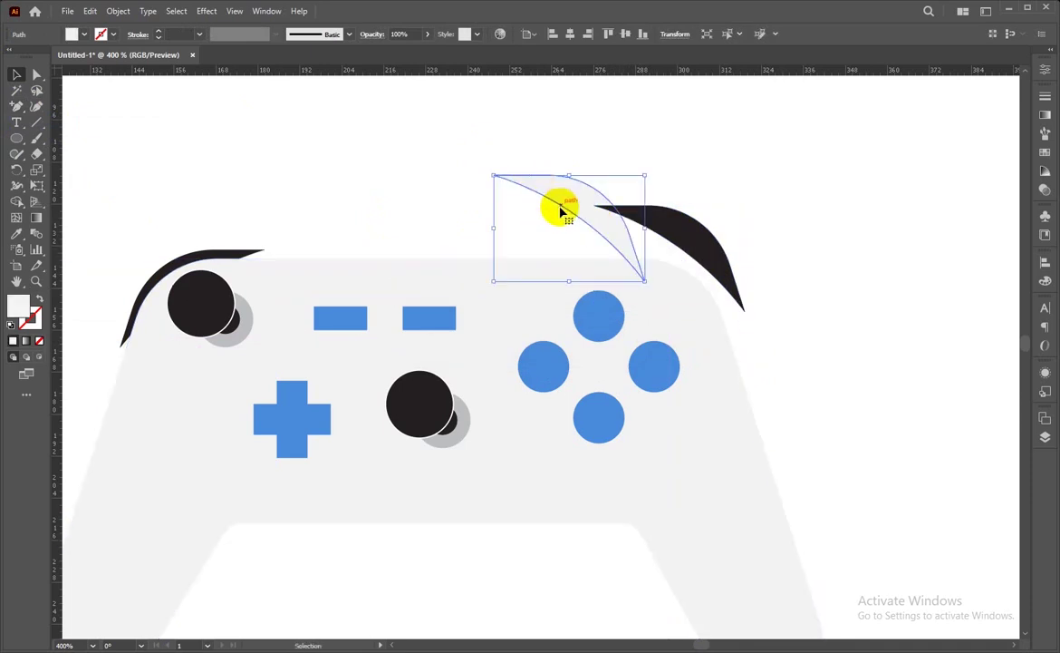
pyautogui.moveTo(231, 255)
pyautogui.mouseDown()
pyautogui.moveTo(210, 218)
pyautogui.moveTo(329, 188)
pyautogui.moveTo(331, 169)
pyautogui.mouseUp()
pyautogui.click(240, 251)
pyautogui.moveTo(687, 239); pyautogui.dragTo(743, 176)
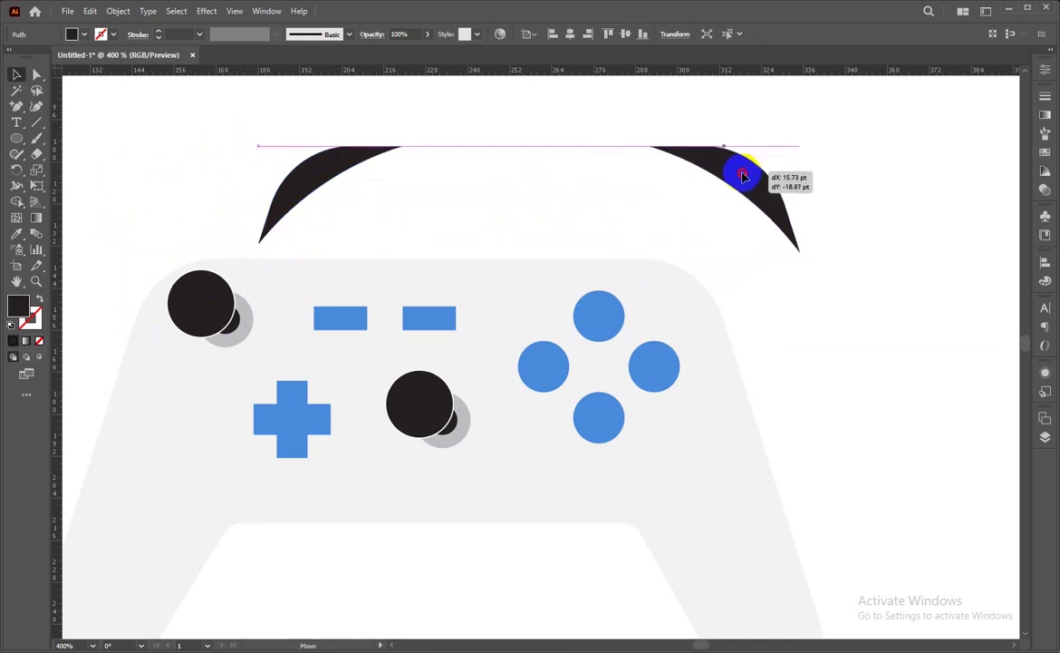
# Top-align and centre-align the two ears, then nudge the right ear slightly down
pyautogui.moveTo(205, 99)
pyautogui.mouseDown()
pyautogui.moveTo(728, 205)
pyautogui.moveTo(728, 178)
pyautogui.mouseUp()
pyautogui.click(614, 36)
pyautogui.click(550, 123)
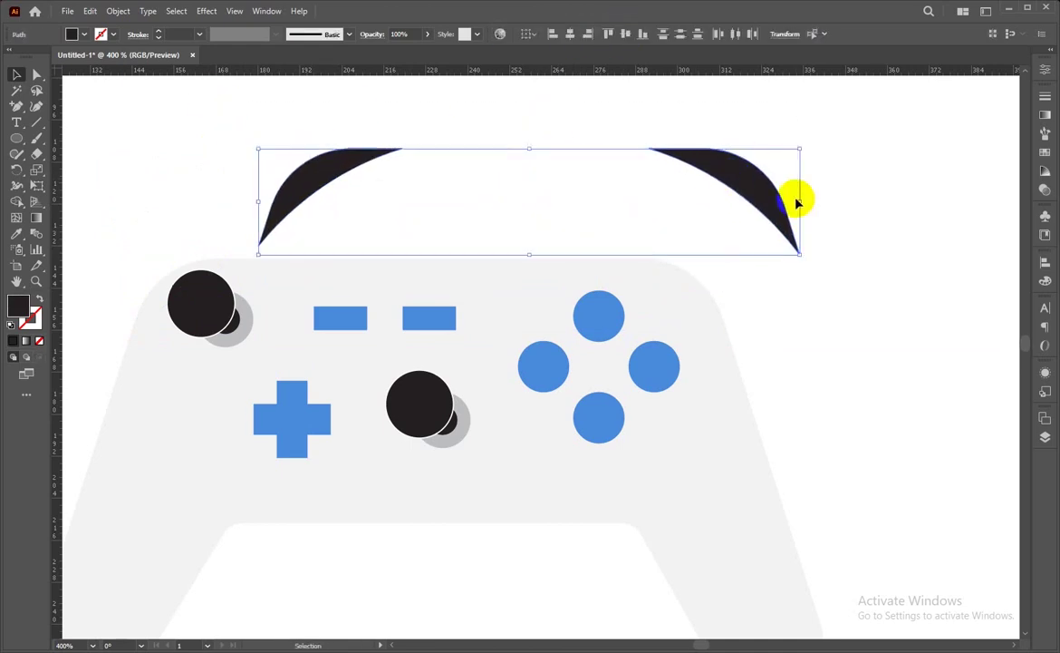
pyautogui.click(625, 37)
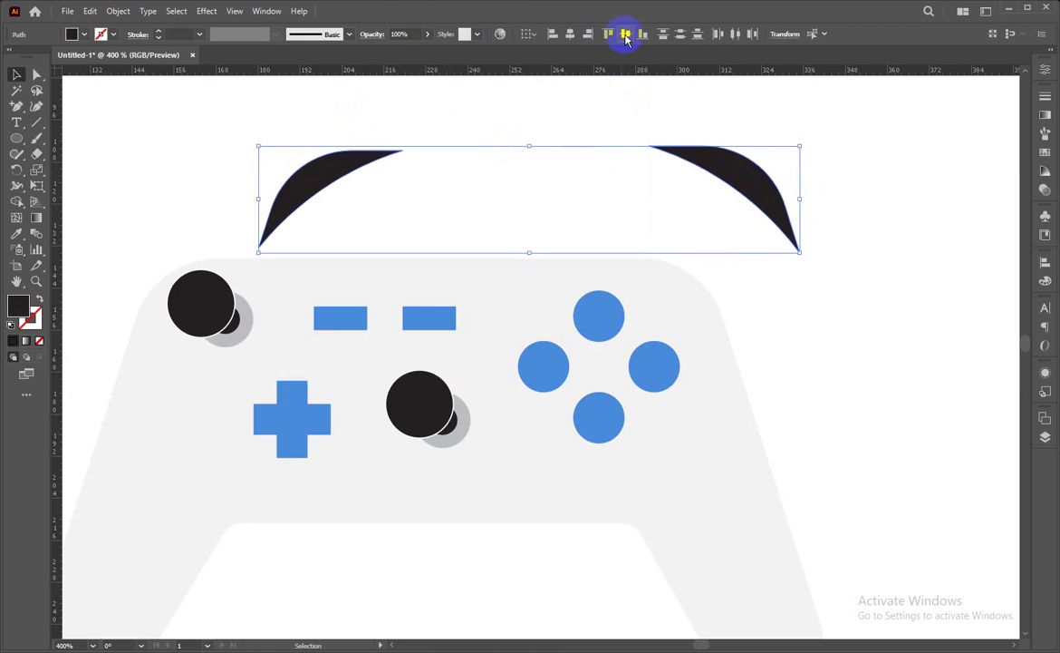
pyautogui.click(584, 82)
pyautogui.click(726, 161)
pyautogui.moveTo(726, 160); pyautogui.dragTo(726, 172)
pyautogui.click(30, 118)
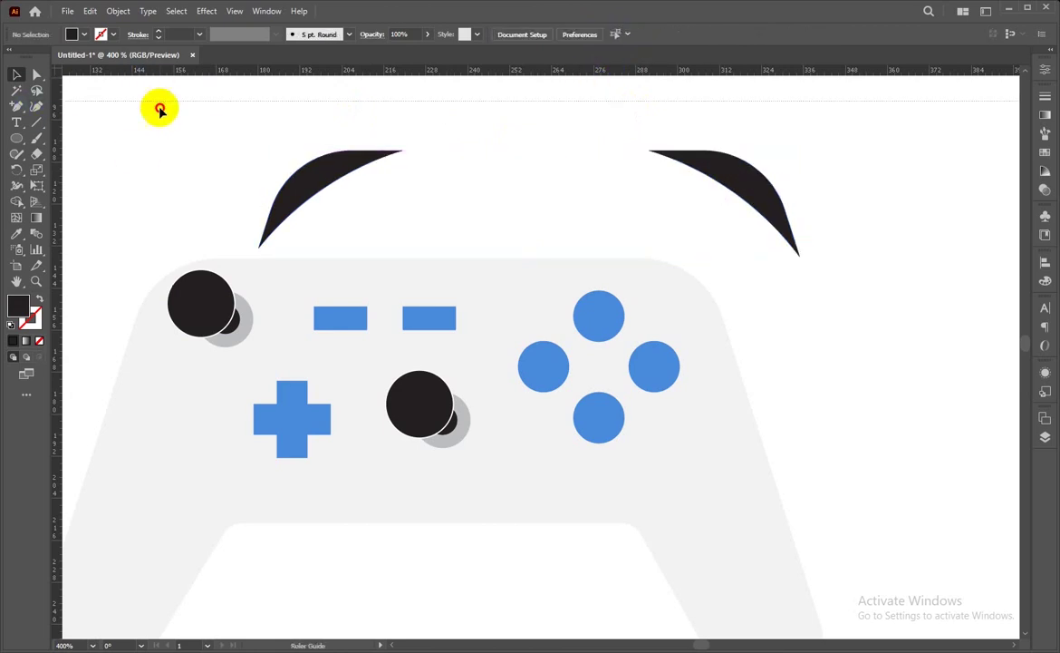
# Add horizontal guides at the ears' top and controller top edge, and lock guides
pyautogui.moveTo(159, 107); pyautogui.dragTo(165, 159)
pyautogui.hotkey('ctrl', ';')
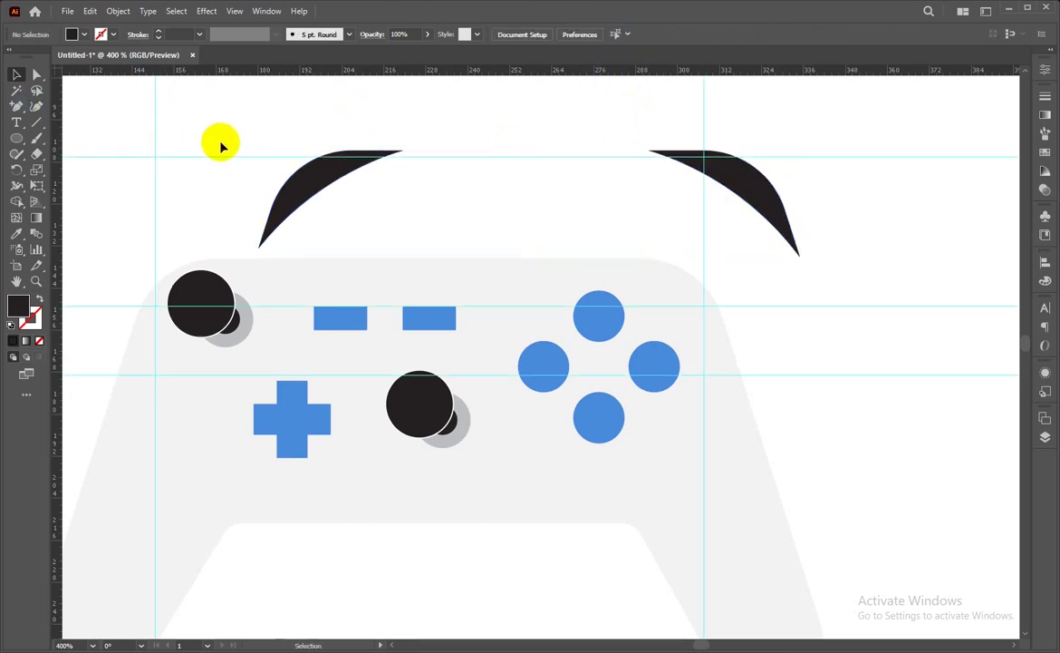
pyautogui.rightClick(452, 160)
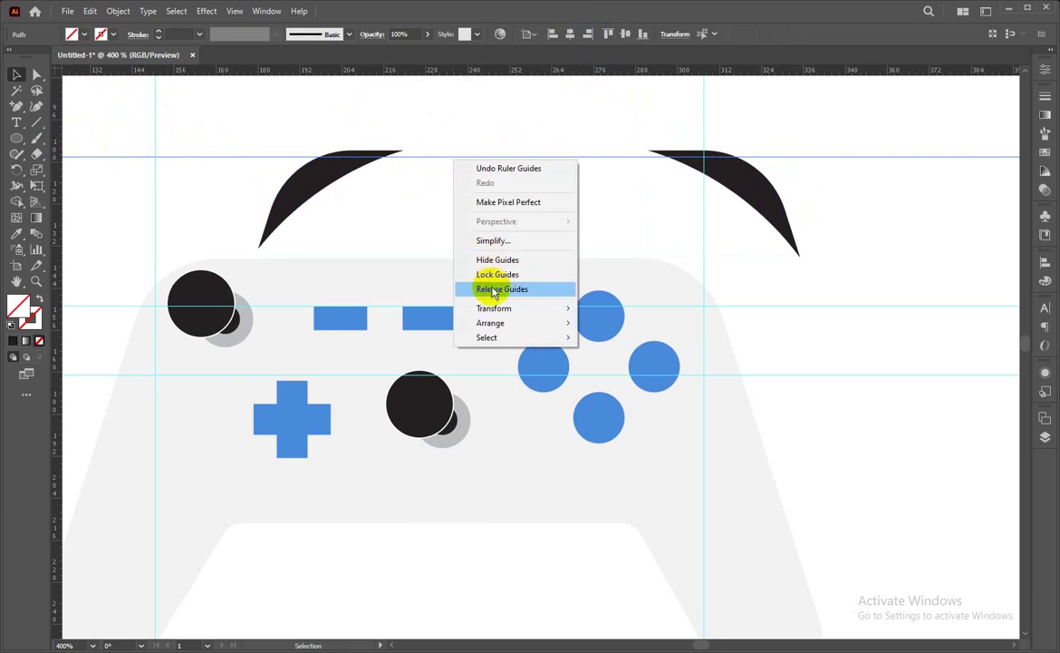
pyautogui.click(497, 274)
pyautogui.click(17, 106)
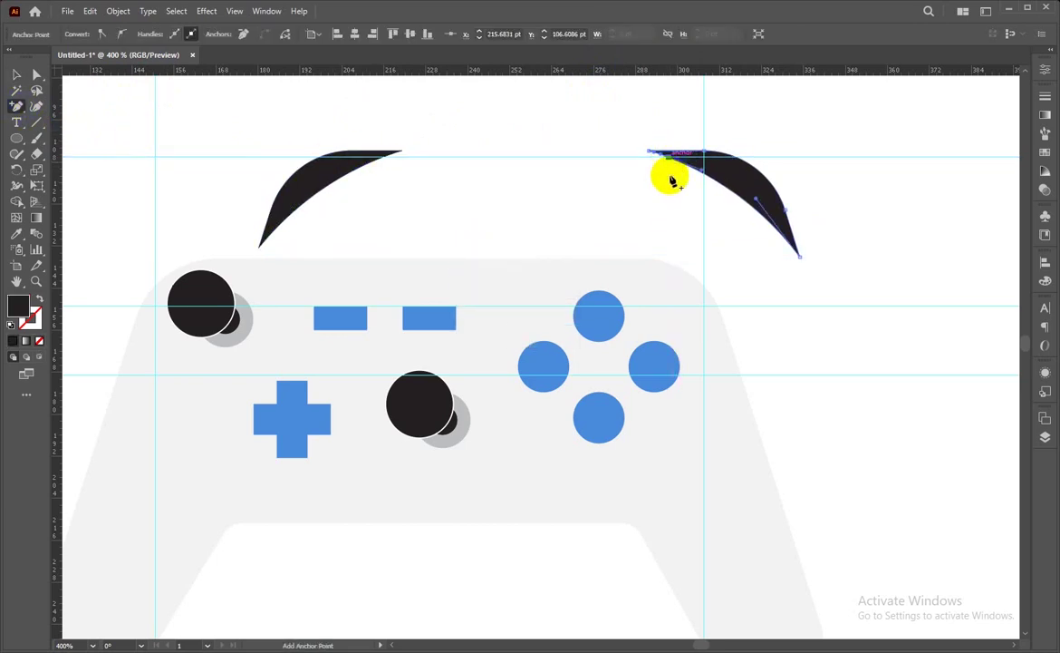
pyautogui.click(36, 74)
pyautogui.moveTo(325, 178); pyautogui.dragTo(188, 287)
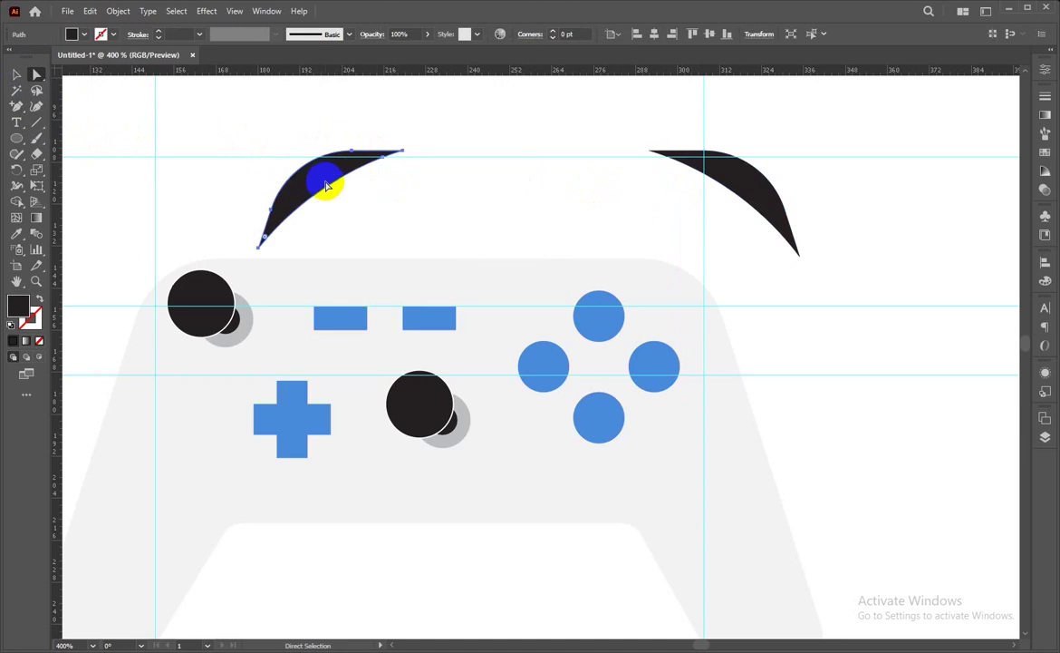
pyautogui.hotkey('ctrl', 'z')
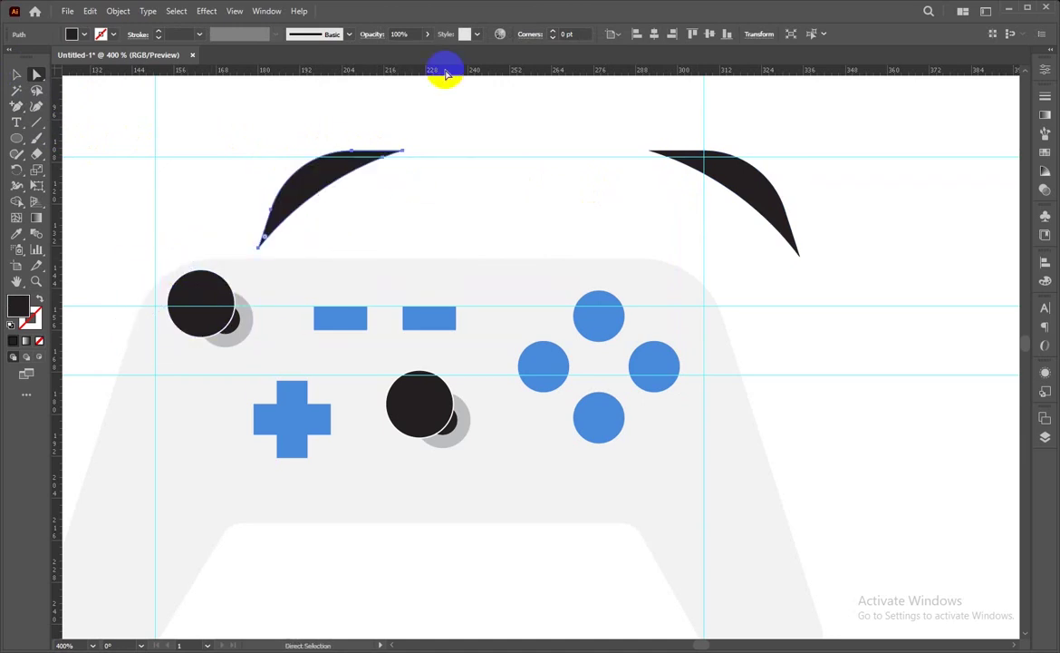
pyautogui.moveTo(455, 78); pyautogui.dragTo(452, 240)
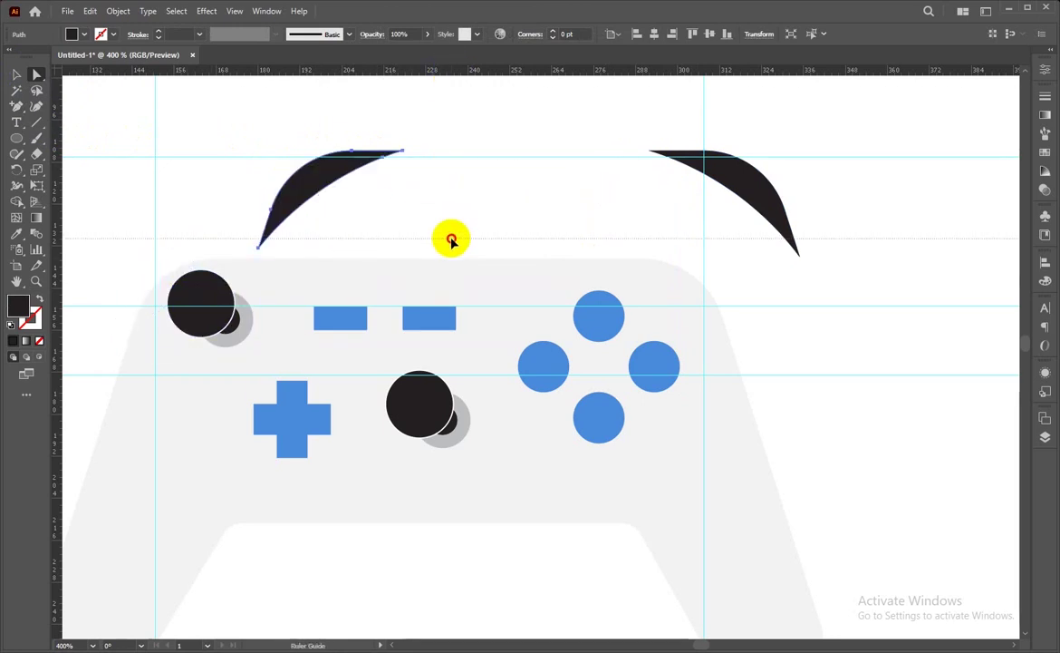
# Add an anchor near the right ear's tip and move the left ear onto the top-left edge
pyautogui.click(16, 106)
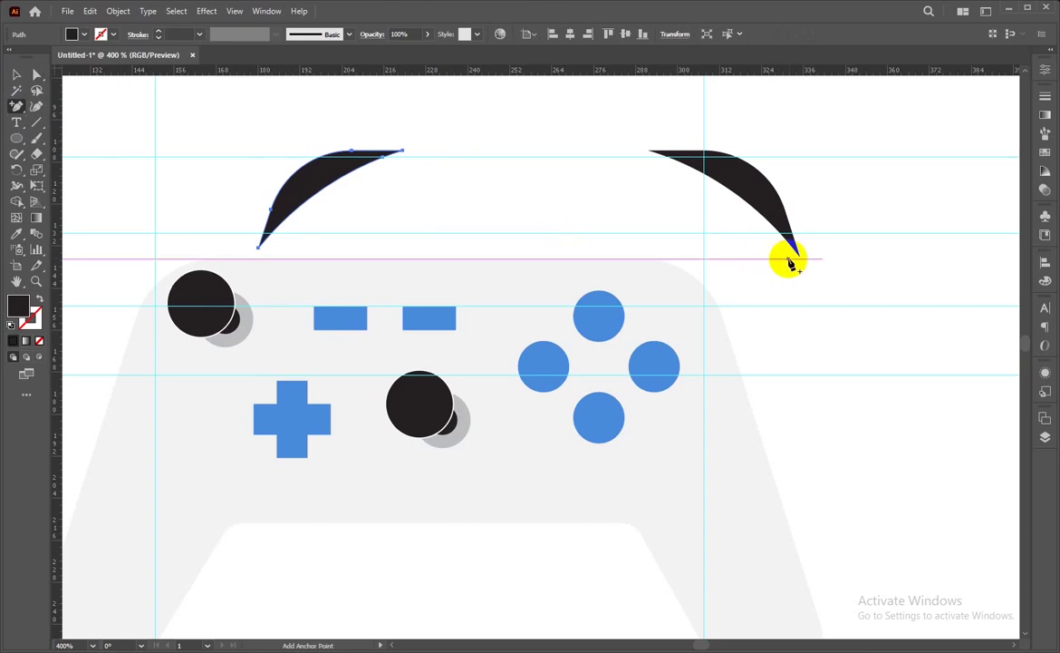
pyautogui.click(785, 240)
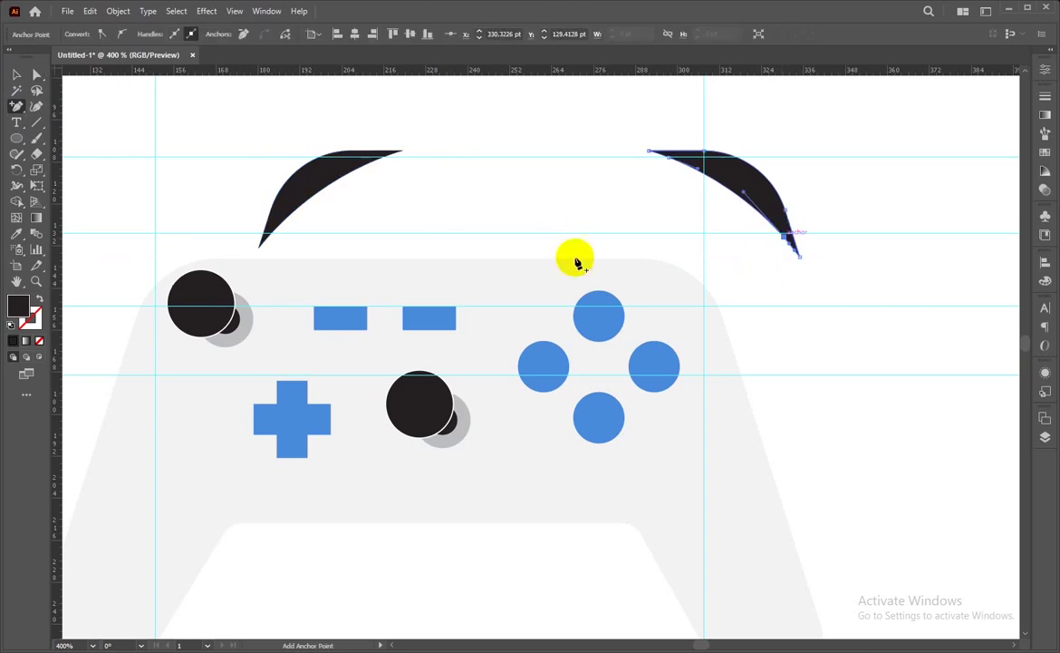
pyautogui.click(16, 75)
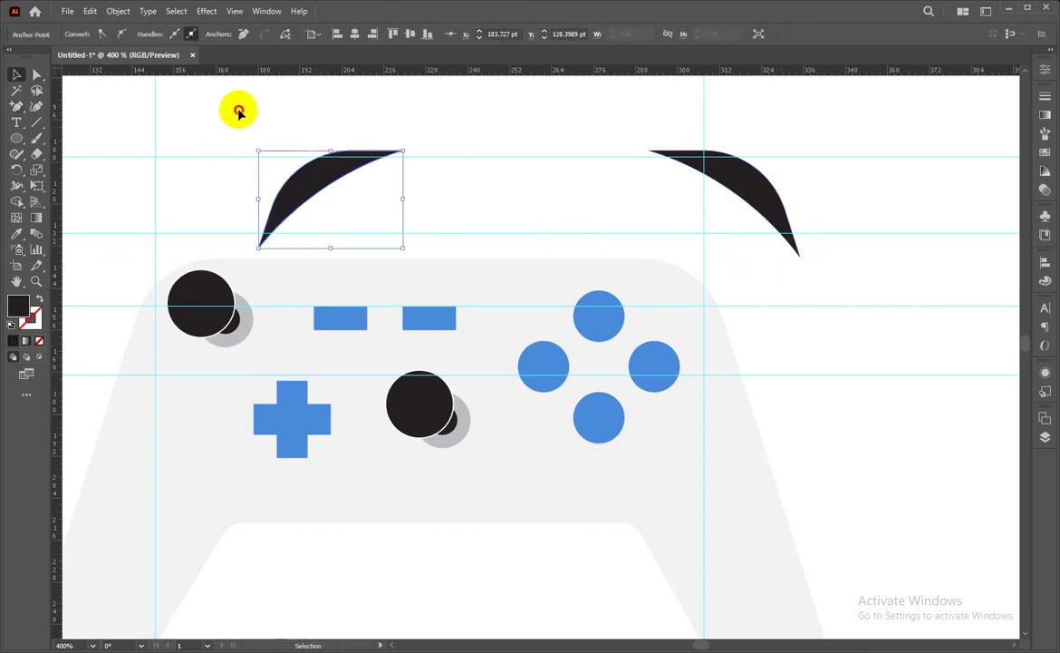
pyautogui.moveTo(316, 190); pyautogui.dragTo(172, 292)
# Stretch the left ear's right end along the controller's top edge
pyautogui.click(36, 75)
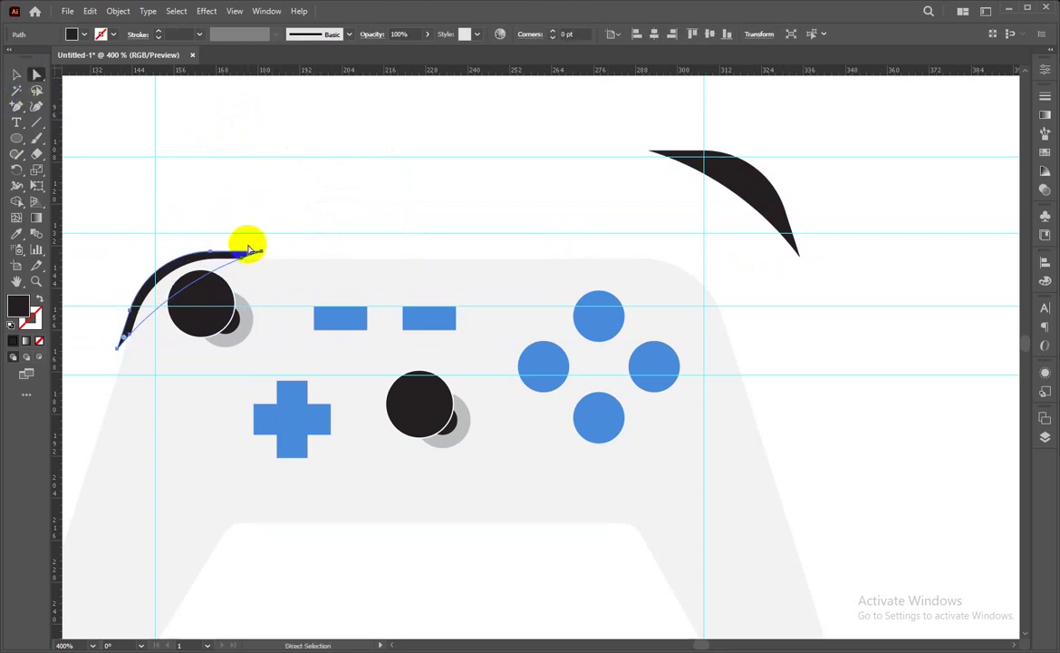
pyautogui.moveTo(241, 259); pyautogui.dragTo(259, 260)
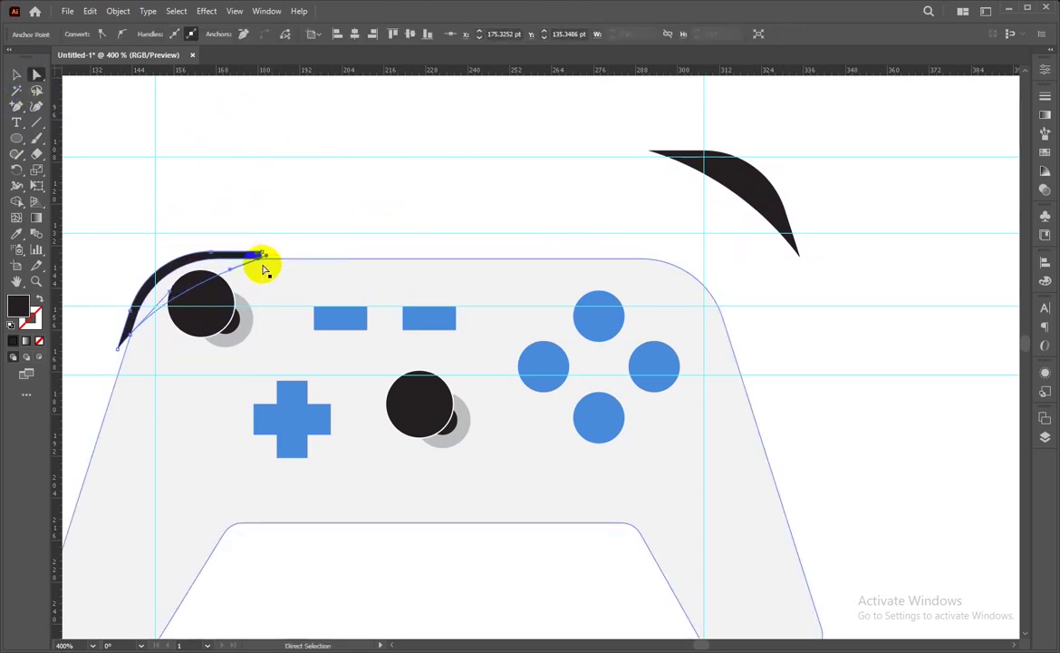
pyautogui.click(194, 210)
pyautogui.hotkey('ctrl', '+')
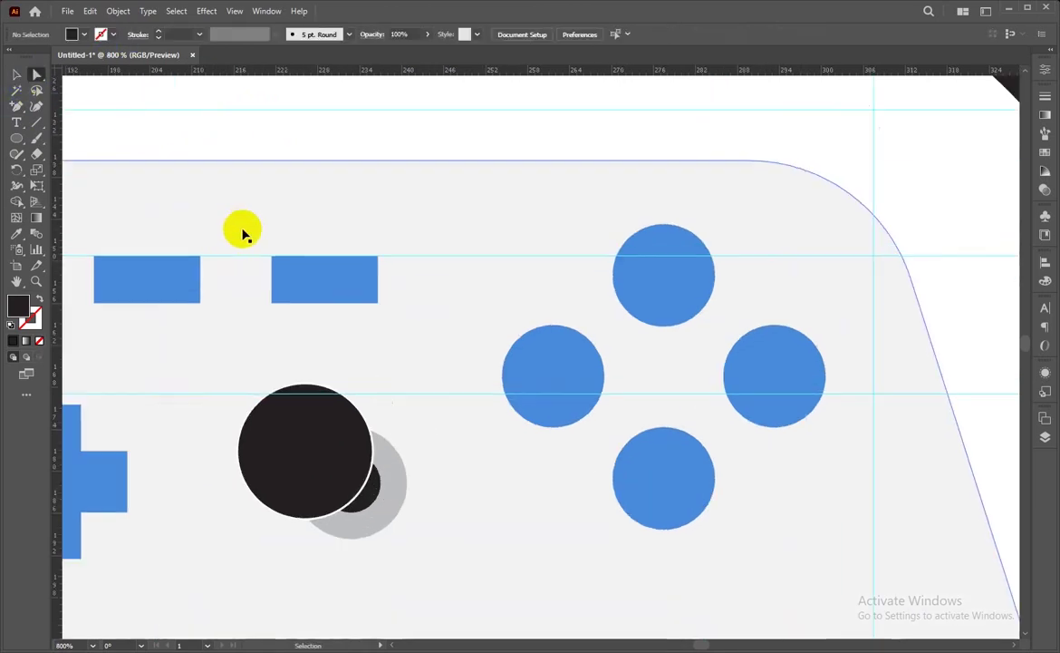
pyautogui.moveTo(158, 191); pyautogui.dragTo(637, 369)
pyautogui.click(451, 332)
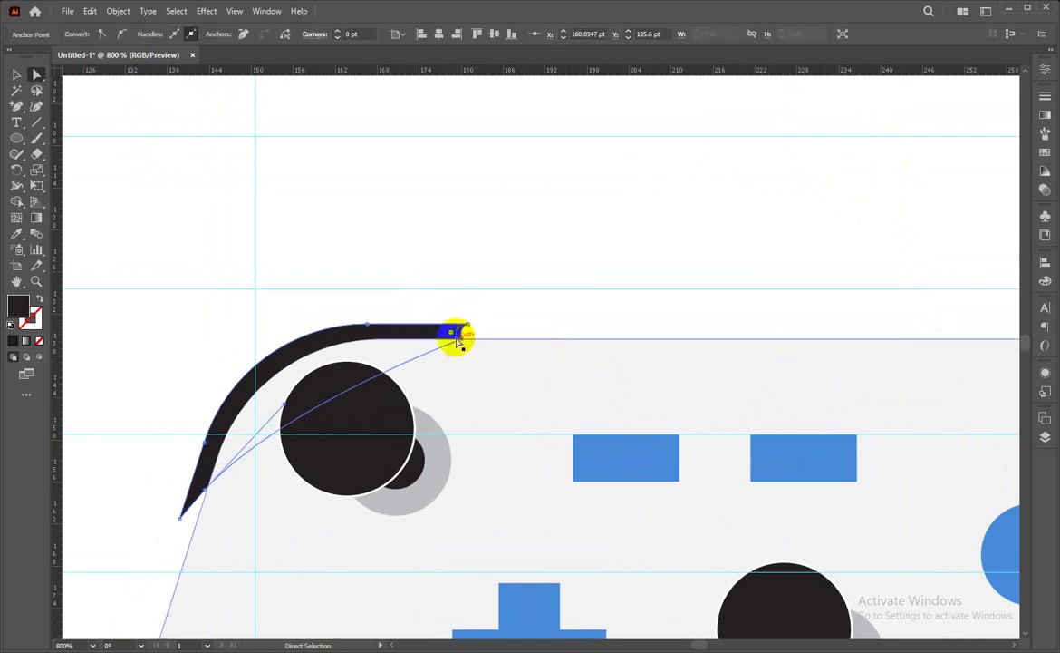
pyautogui.moveTo(458, 340); pyautogui.dragTo(468, 335)
pyautogui.click(489, 329)
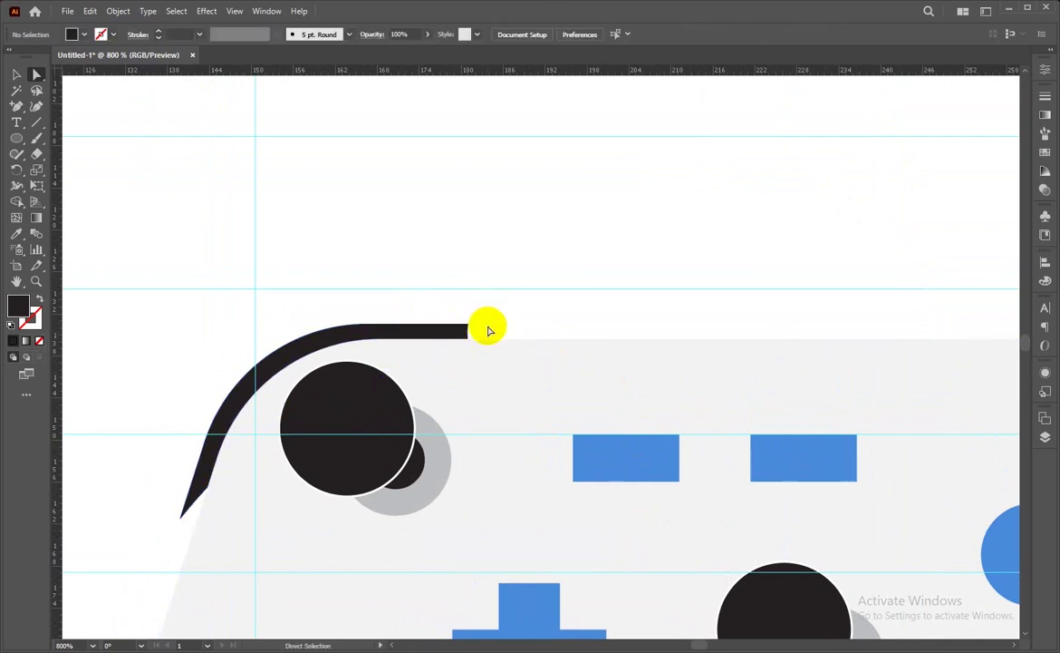
# Drag the left ear's bottom tip down-left into a thinner curved band
pyautogui.moveTo(189, 495)
pyautogui.mouseDown()
pyautogui.moveTo(205, 493)
pyautogui.moveTo(182, 515)
pyautogui.moveTo(191, 510)
pyautogui.mouseUp()
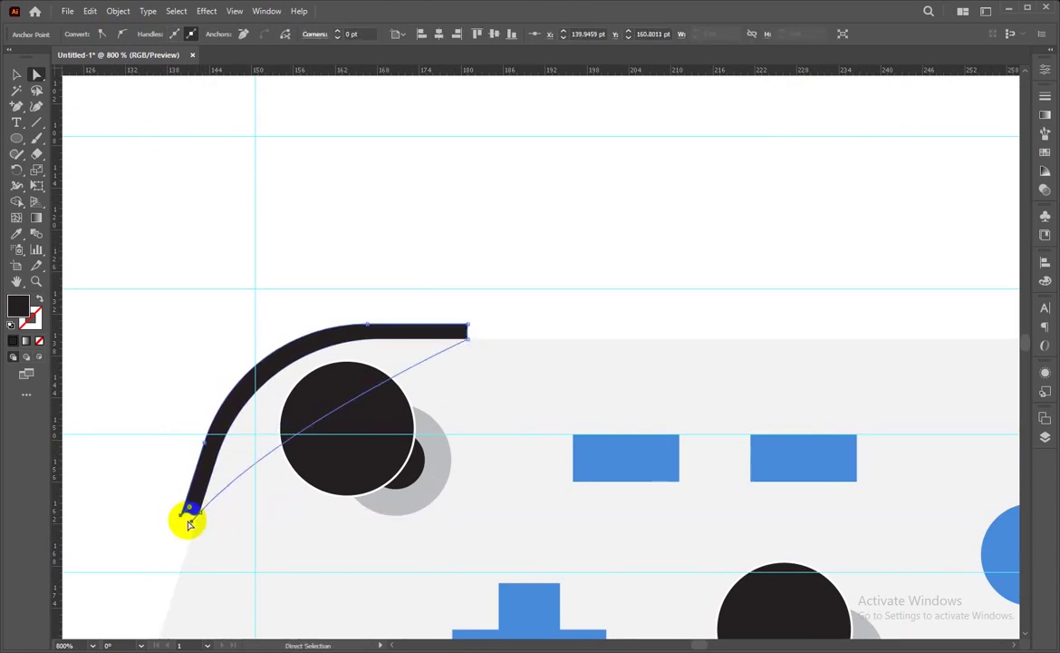
pyautogui.hotkey('ctrl', '+')
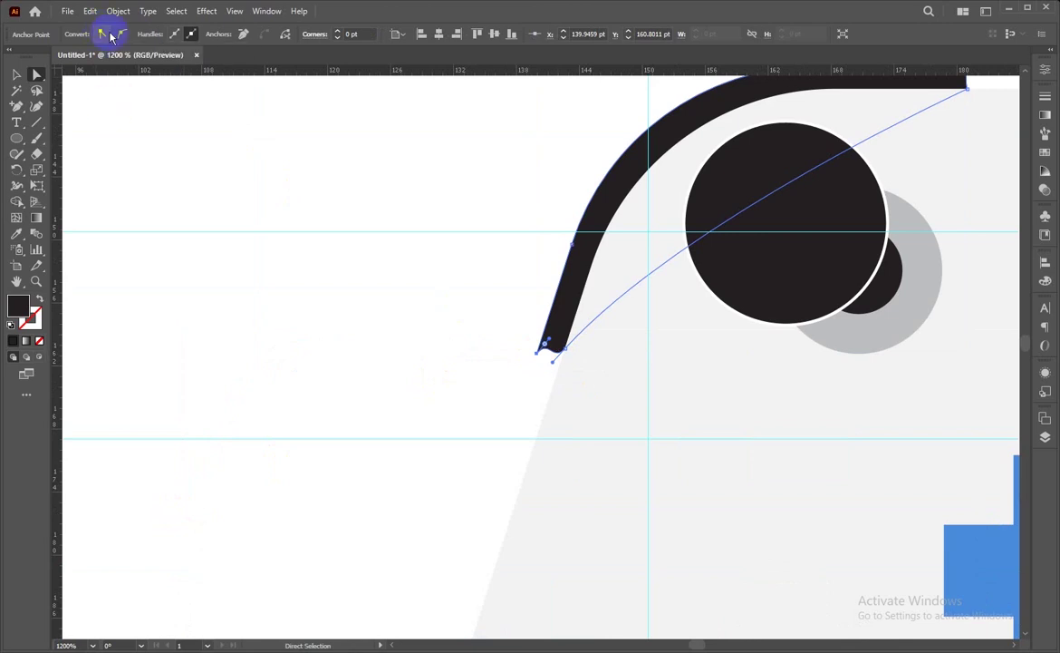
pyautogui.moveTo(556, 352); pyautogui.dragTo(552, 361)
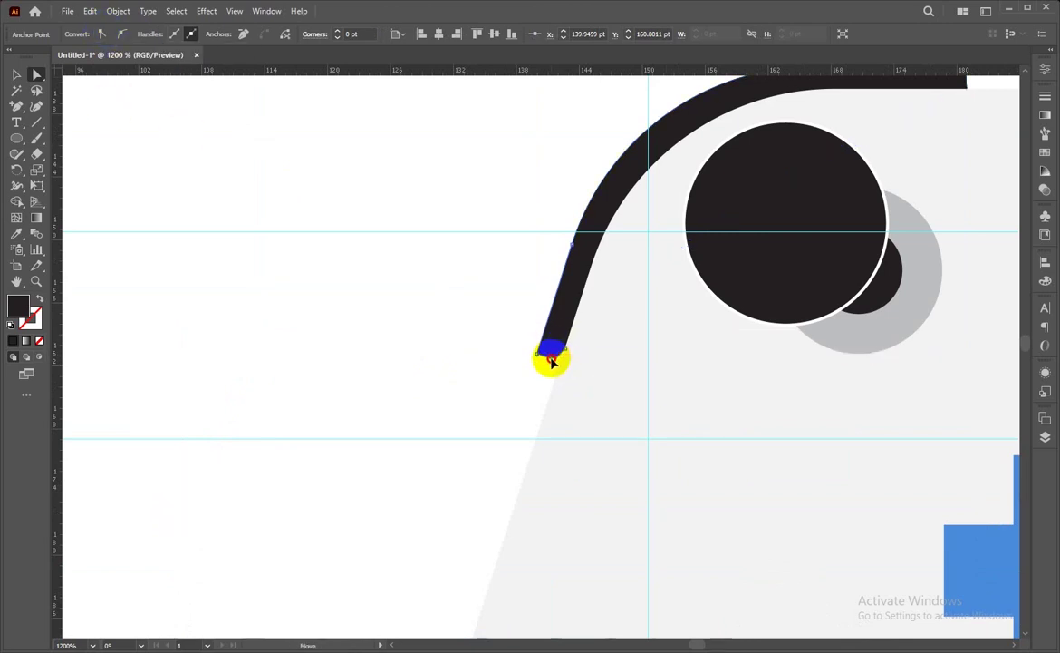
pyautogui.click(509, 378)
pyautogui.click(548, 352)
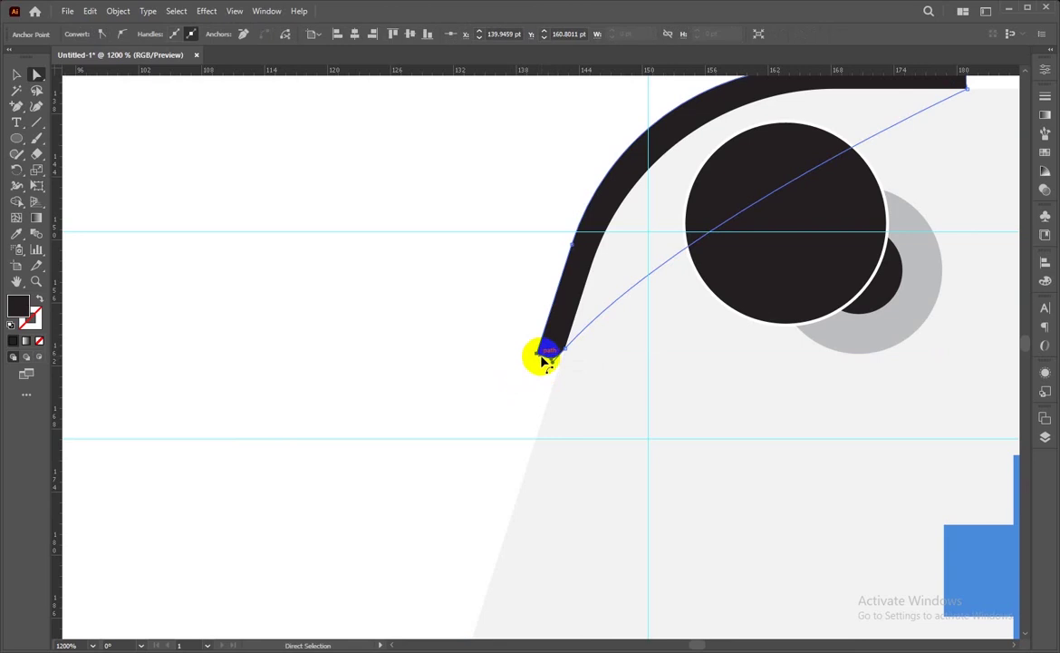
pyautogui.moveTo(735, 331); pyautogui.dragTo(414, 457)
pyautogui.click(471, 263)
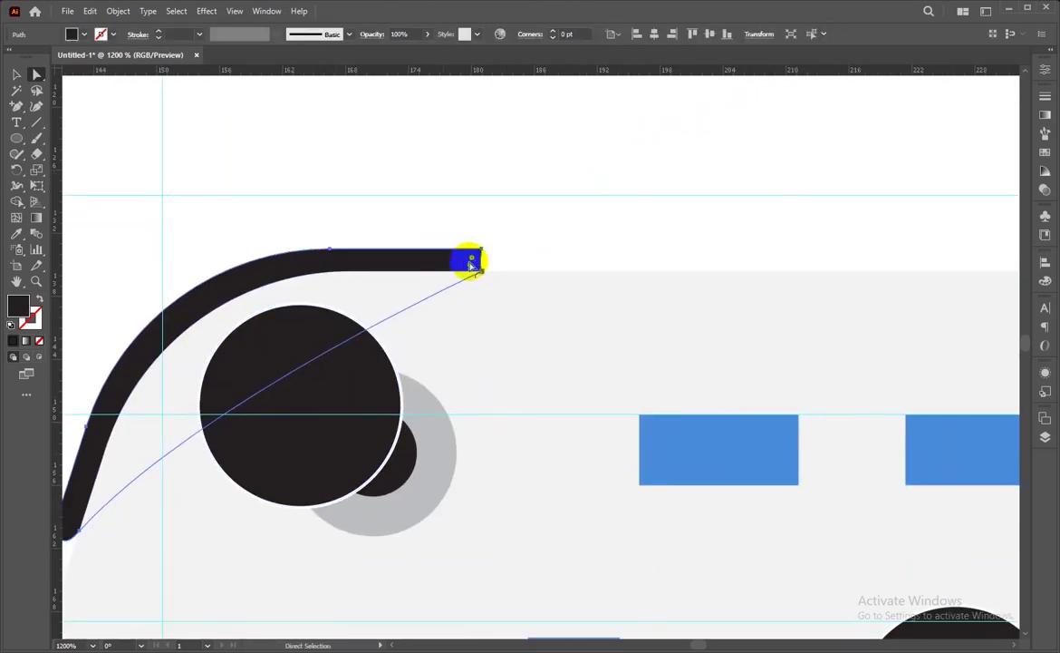
pyautogui.moveTo(259, 279); pyautogui.dragTo(441, 154)
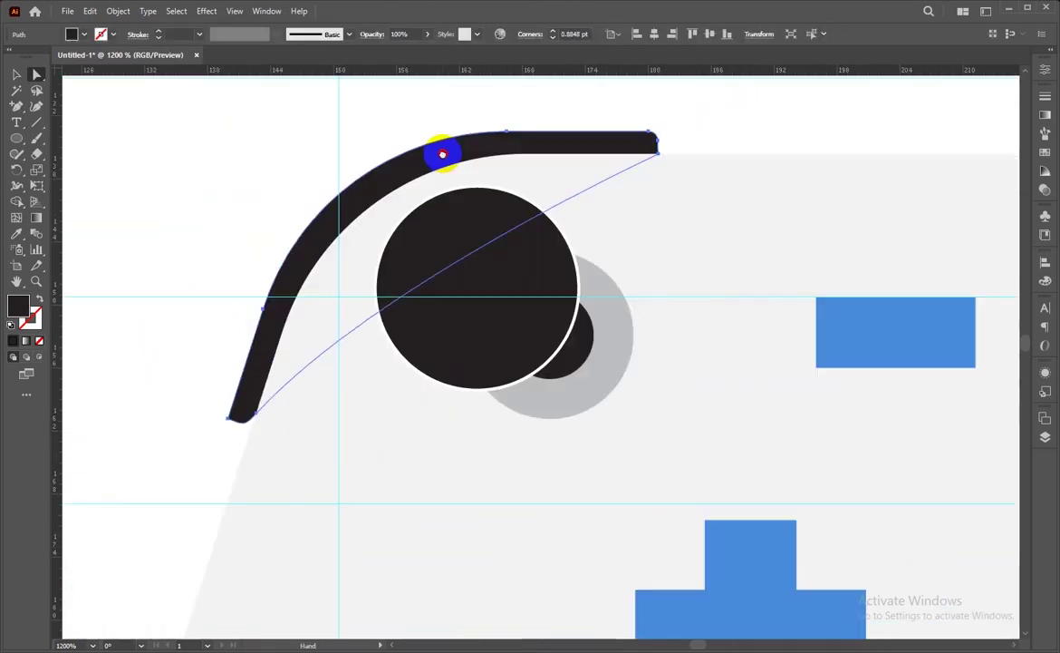
pyautogui.click(238, 417)
pyautogui.click(762, 366)
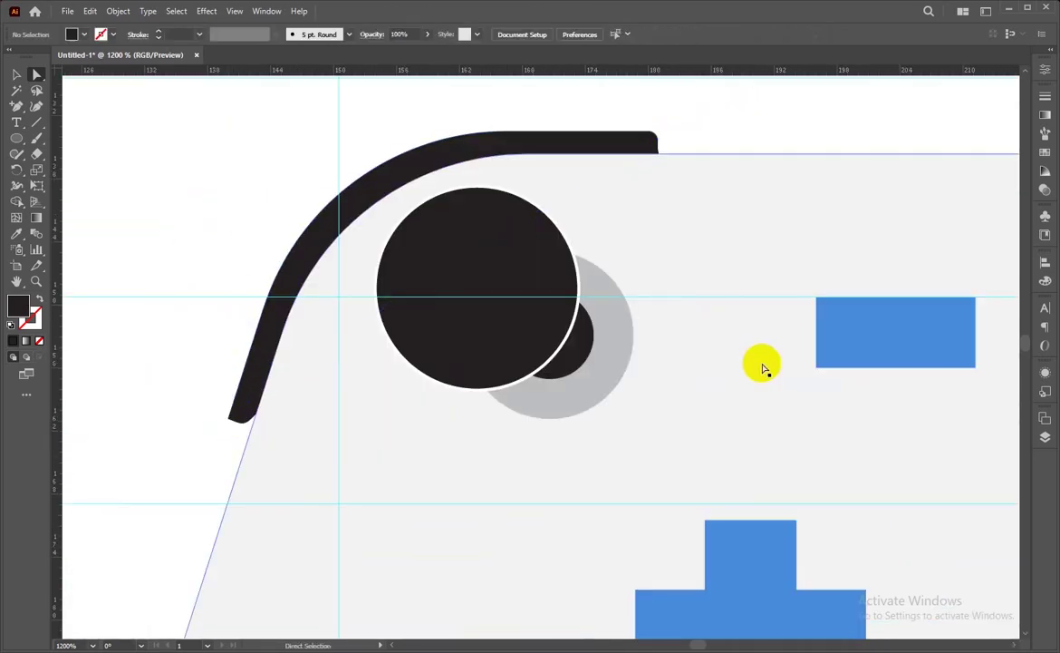
# Reflect a copy of the curved bumper and place it at the controller's top-right corner
pyautogui.scroll(-3, 490, 309)
pyautogui.scroll(-1, 601, 191)
pyautogui.click(822, 161)
pyautogui.moveTo(822, 161); pyautogui.dragTo(281, 208)
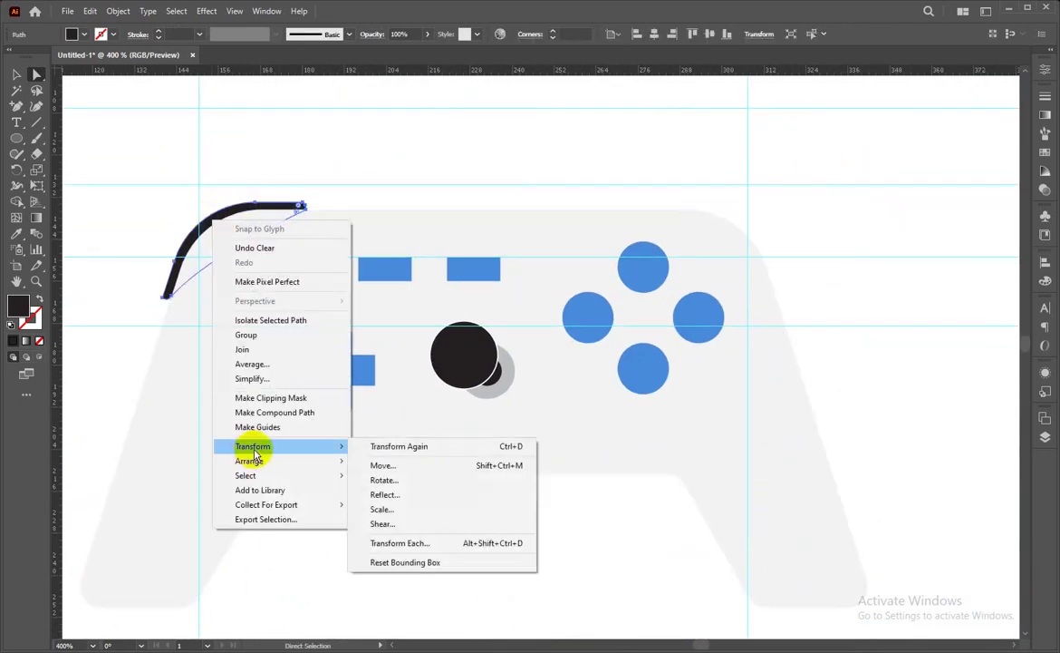
pyautogui.click(454, 496)
pyautogui.click(734, 300)
pyautogui.moveTo(210, 215); pyautogui.dragTo(687, 217)
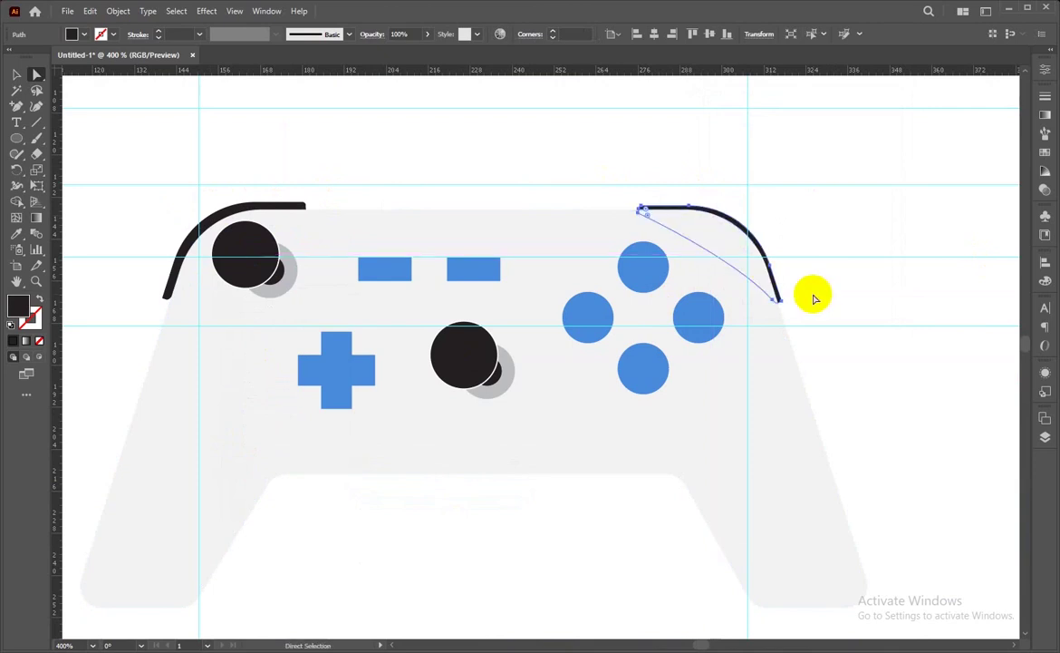
pyautogui.click(804, 290)
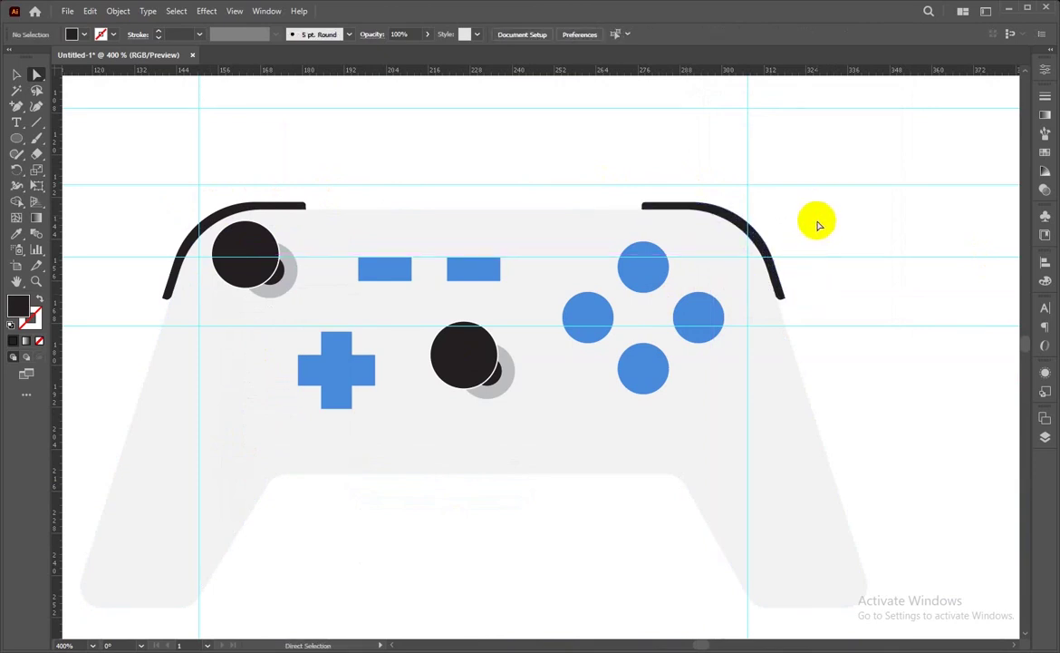
pyautogui.hotkey('ctrl', '-')
pyautogui.hotkey('ctrl', '-')
pyautogui.hotkey('ctrl', '-')
pyautogui.hotkey('ctrl', '-')
# Hide the guides, select all controller parts, and drag out a duplicate controller
pyautogui.hotkey('ctrl', ';')
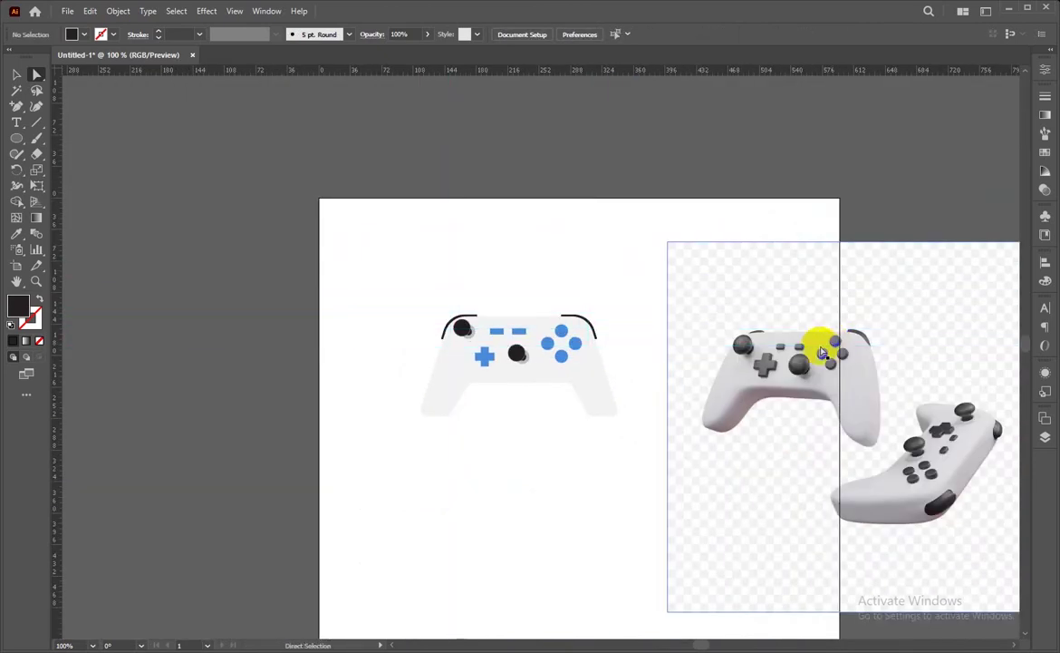
pyautogui.hotkey('ctrl', '+')
pyautogui.hotkey('ctrl', '+')
pyautogui.press('a')
pyautogui.click(675, 421)
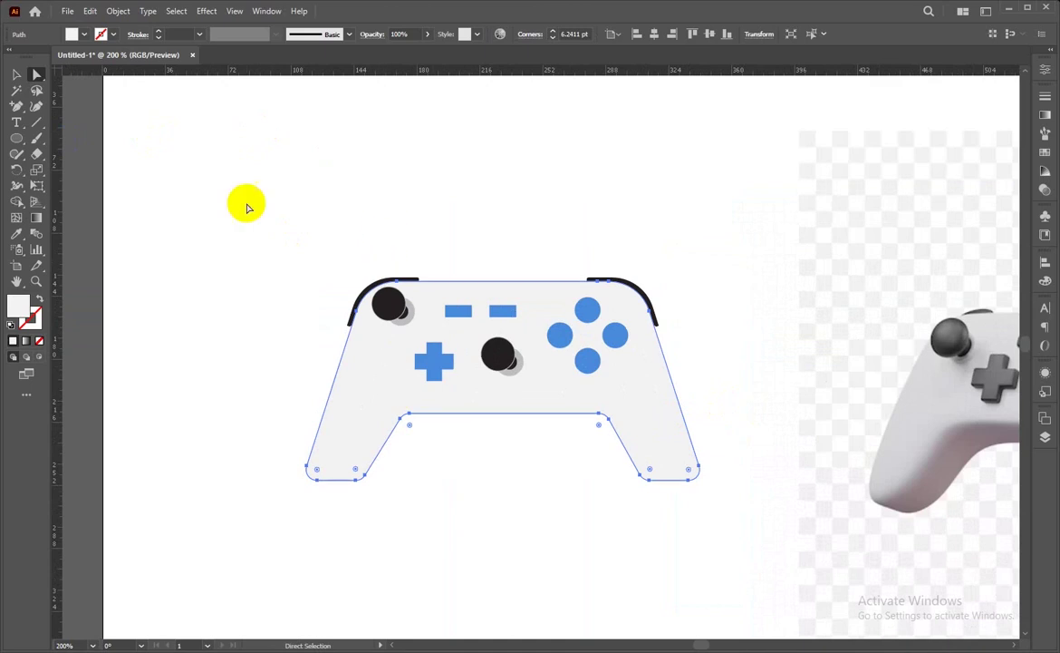
pyautogui.moveTo(240, 199)
pyautogui.mouseDown()
pyautogui.moveTo(544, 378)
pyautogui.moveTo(367, 621)
pyautogui.mouseUp()
pyautogui.press('v')
pyautogui.click(513, 352)
pyautogui.moveTo(546, 382)
pyautogui.mouseDown()
pyautogui.moveTo(233, 199)
pyautogui.moveTo(209, 198)
pyautogui.mouseUp()
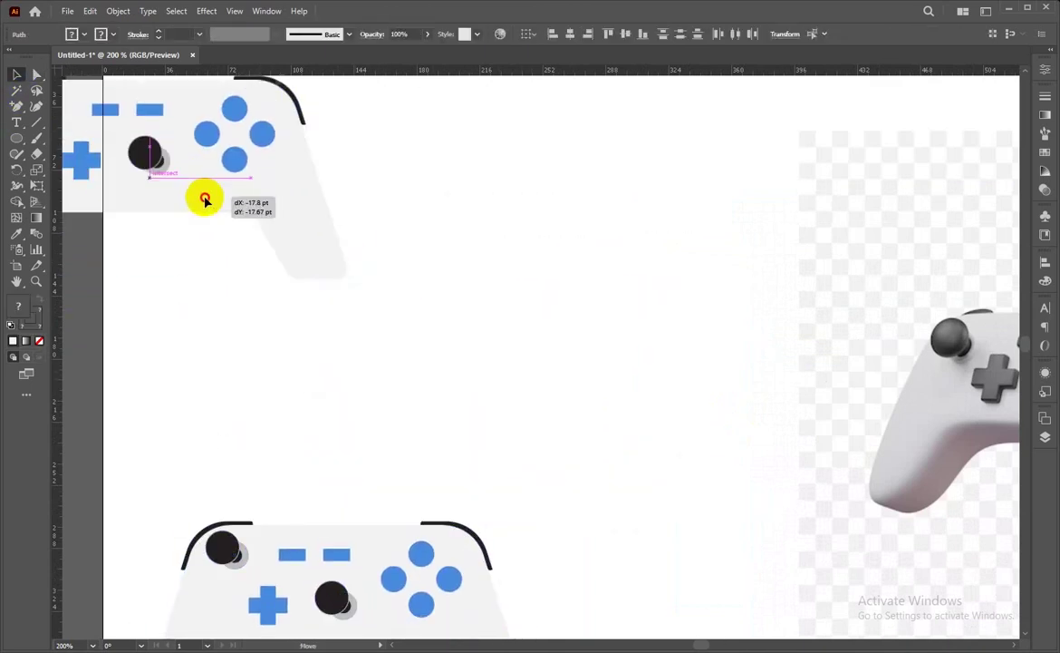
pyautogui.moveTo(568, 465)
pyautogui.mouseDown()
pyautogui.moveTo(320, 594)
pyautogui.moveTo(440, 323)
pyautogui.moveTo(412, 518)
pyautogui.mouseUp()
# Park the spare controller off the artboard's left side and select the original
pyautogui.hotkey('ctrl', '-')
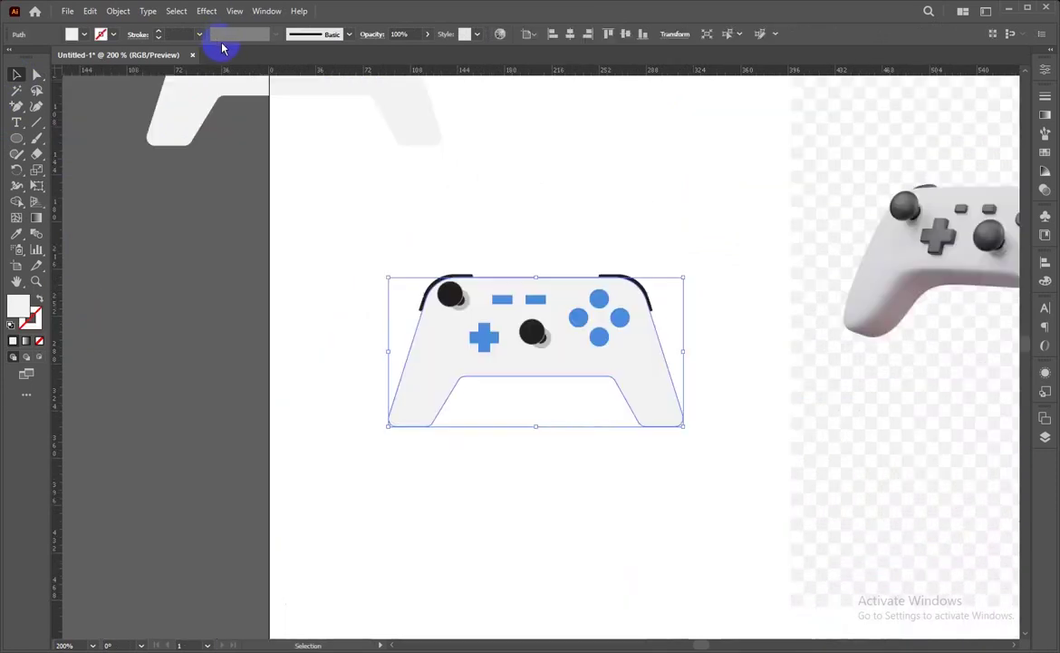
pyautogui.hotkey('ctrl', '-')
pyautogui.moveTo(315, 160); pyautogui.dragTo(106, 236)
pyautogui.hotkey('ctrl', 'z')
pyautogui.moveTo(363, 167); pyautogui.dragTo(160, 274)
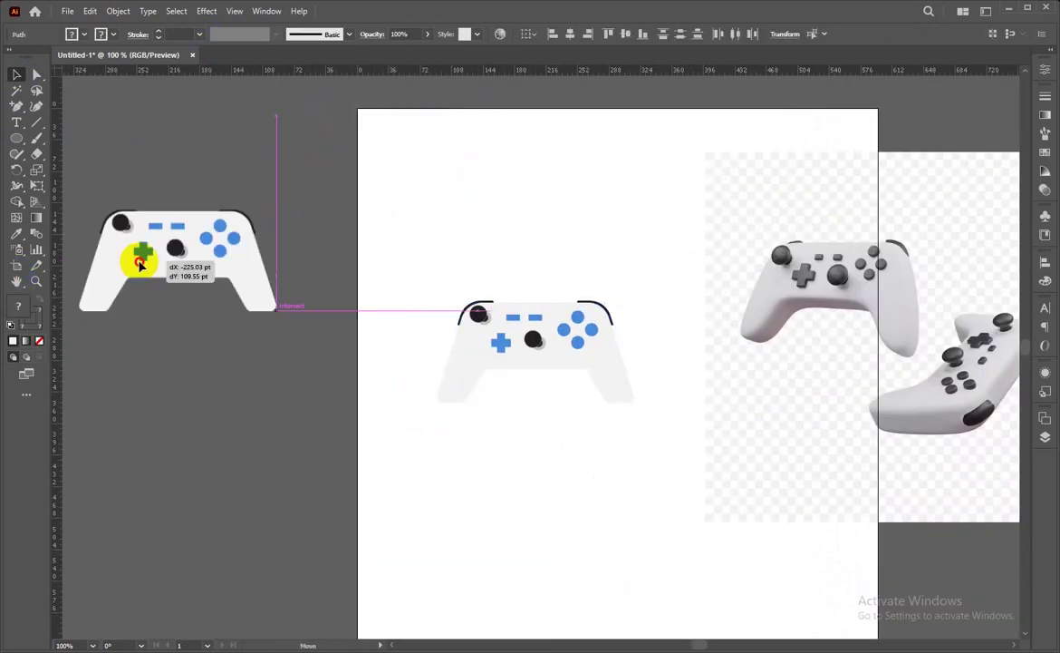
pyautogui.click(457, 367)
# Apply the 3D Inflate effect to the controller and preview the Isometric Top rotation
pyautogui.click(207, 11)
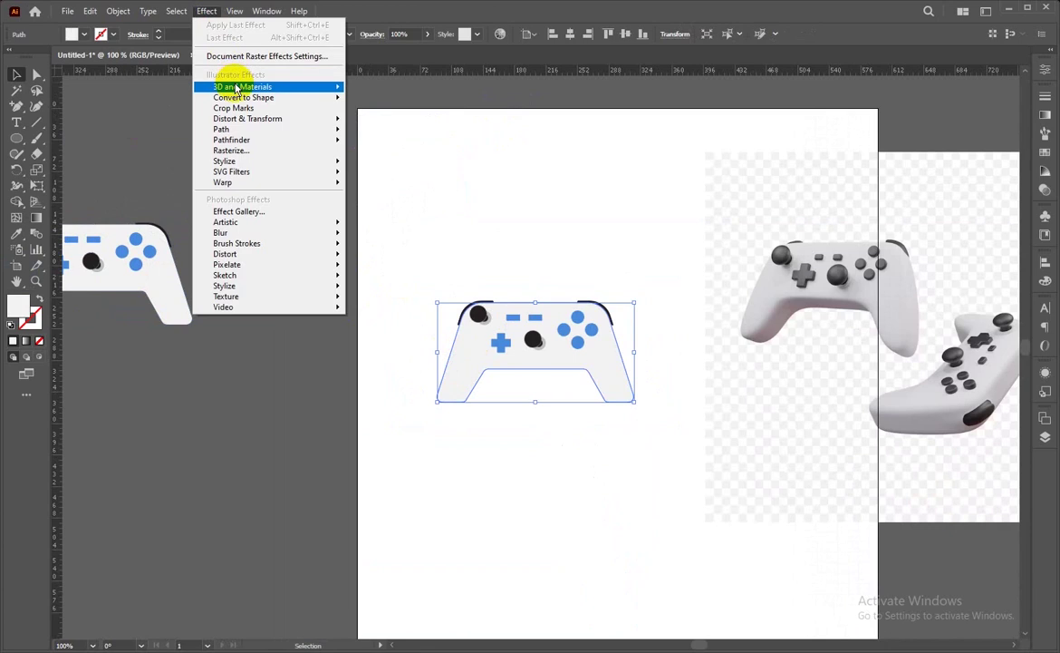
pyautogui.click(391, 121)
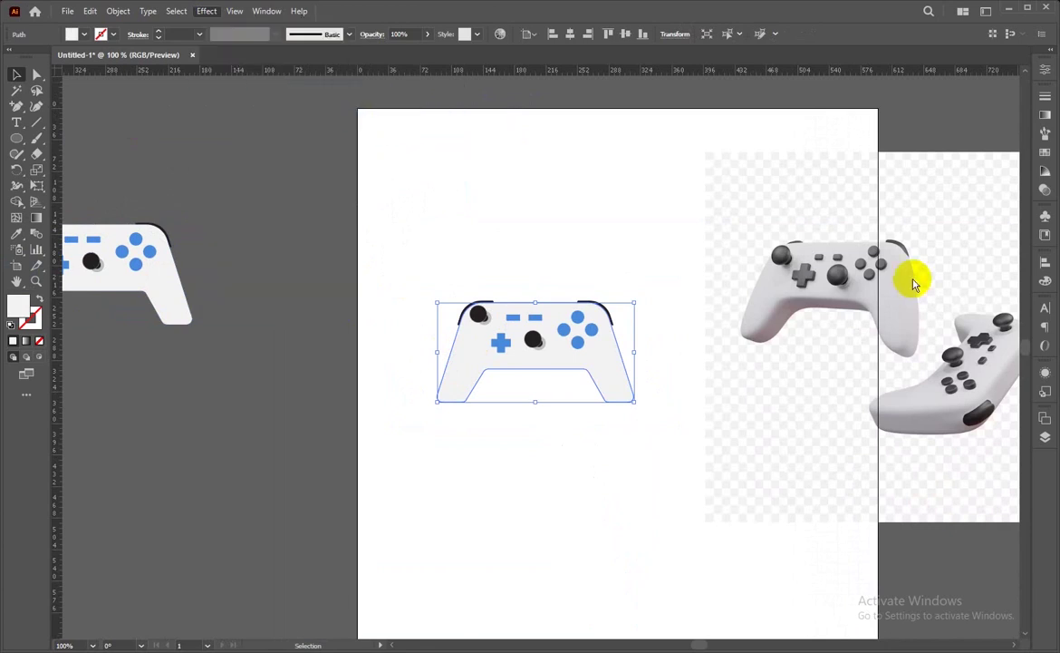
pyautogui.moveTo(743, 123); pyautogui.dragTo(863, 126)
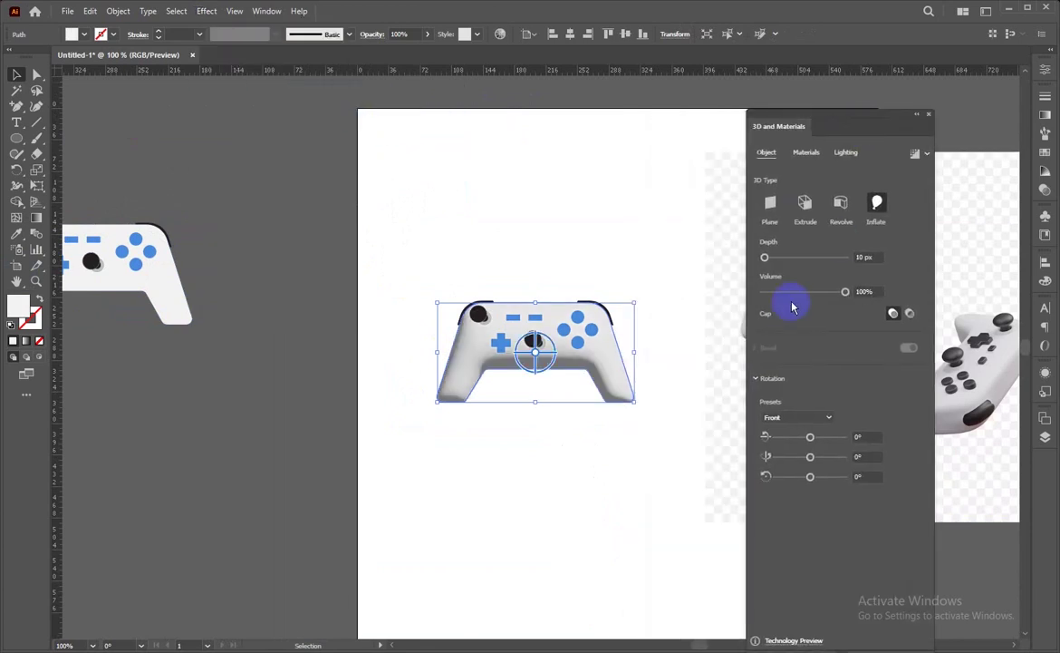
pyautogui.click(796, 419)
pyautogui.click(798, 388)
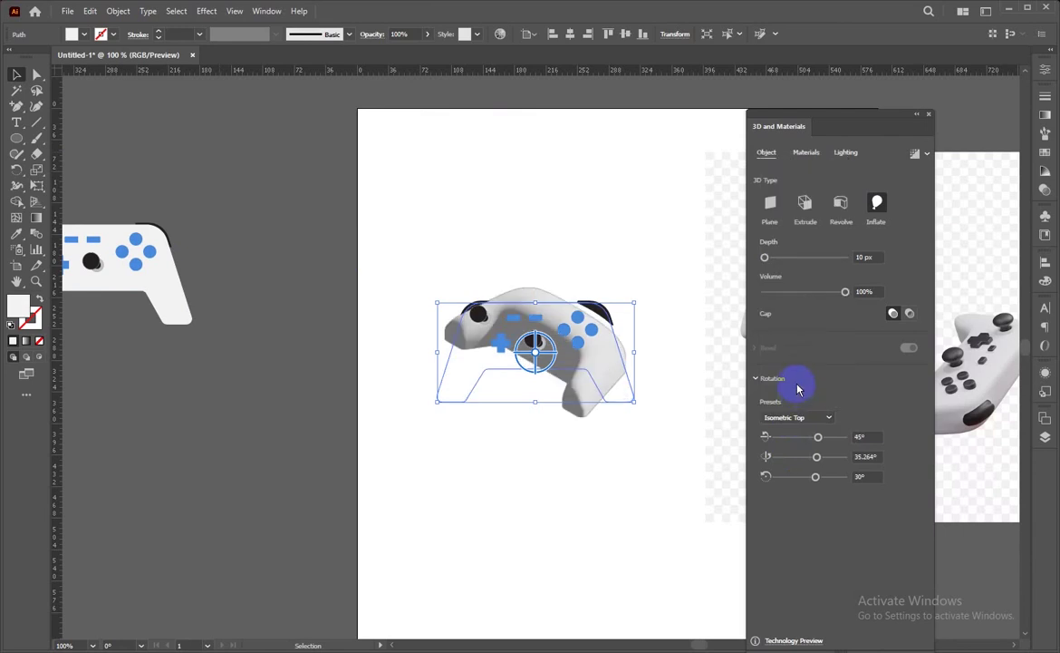
pyautogui.moveTo(847, 116)
pyautogui.mouseDown()
pyautogui.moveTo(372, 88)
pyautogui.moveTo(890, 190)
pyautogui.moveTo(849, 133)
pyautogui.mouseUp()
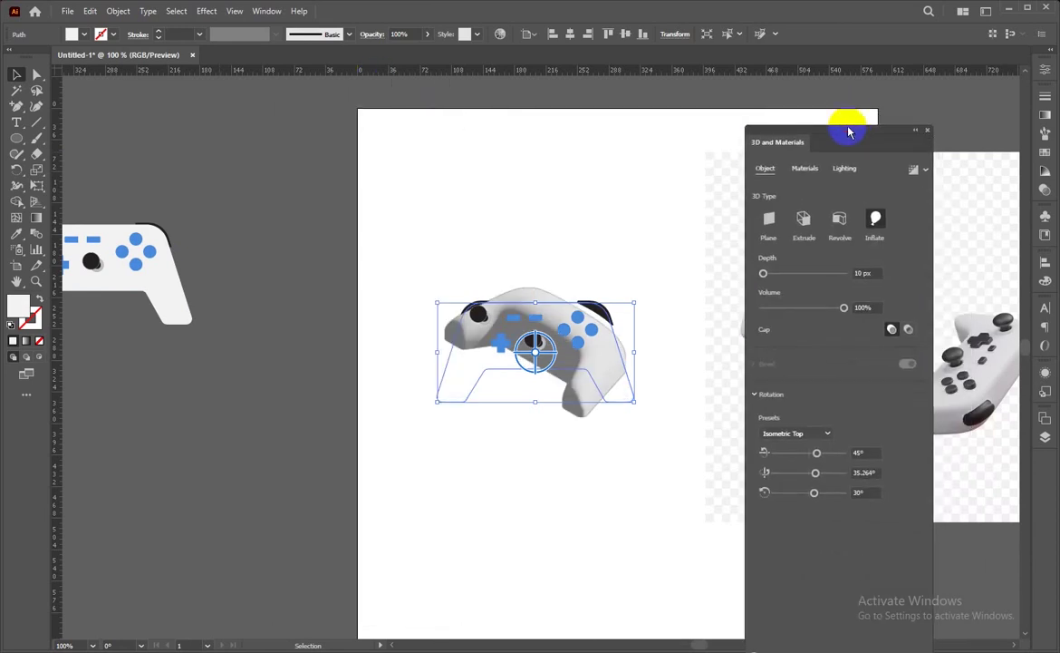
# Try the Isometric Bottom, Right, Left and Off-Axis Left presets, then revert to Front
pyautogui.click(796, 433)
pyautogui.click(803, 434)
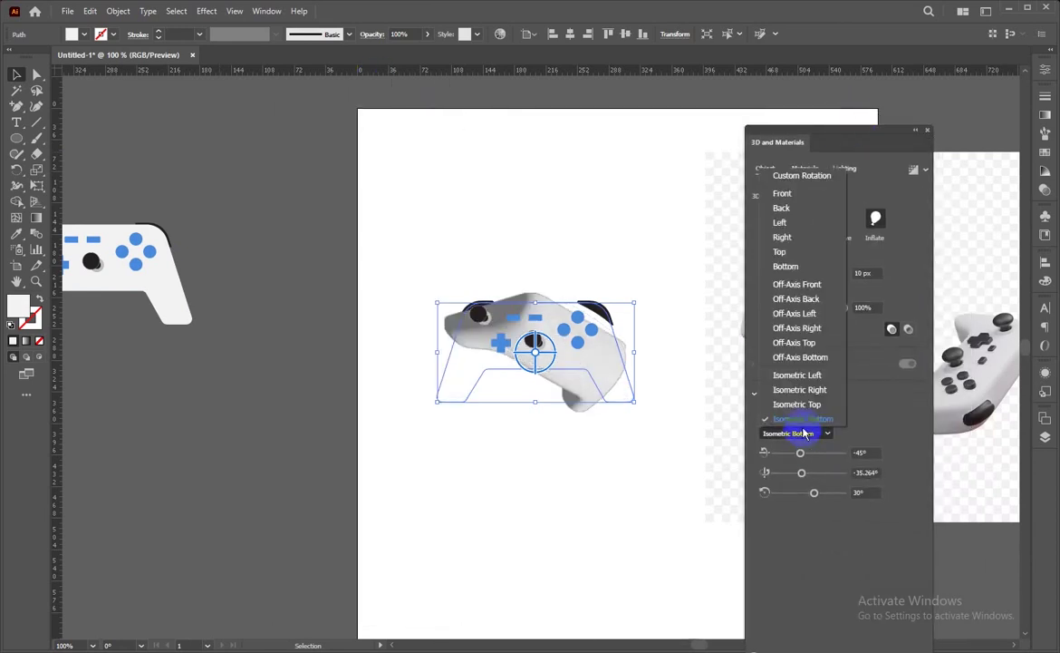
pyautogui.click(809, 393)
pyautogui.click(795, 432)
pyautogui.click(803, 379)
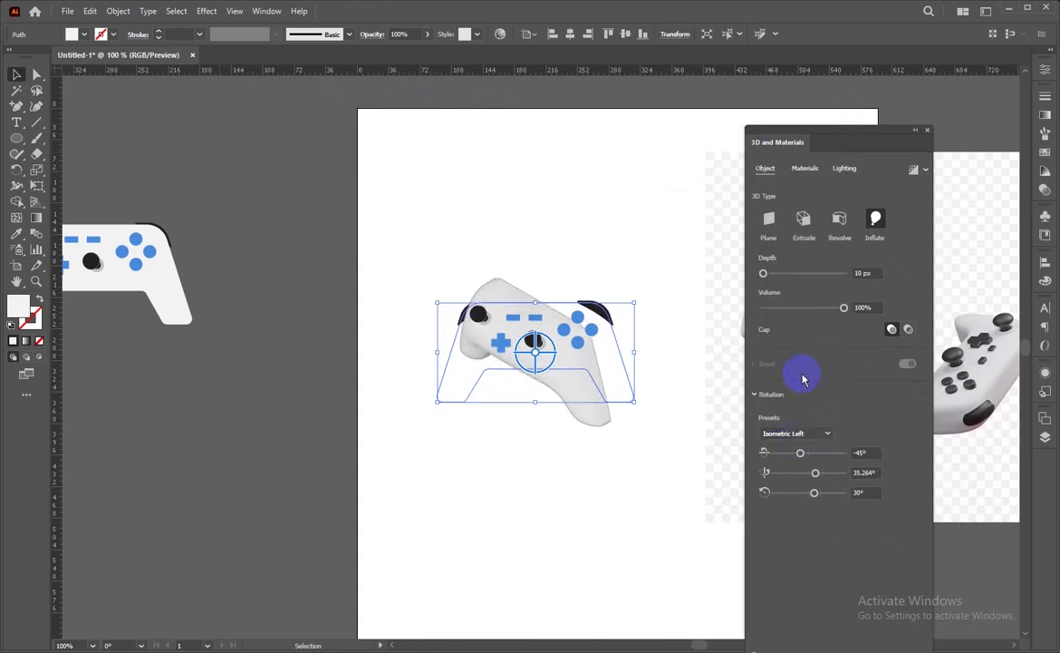
pyautogui.click(789, 434)
pyautogui.click(788, 313)
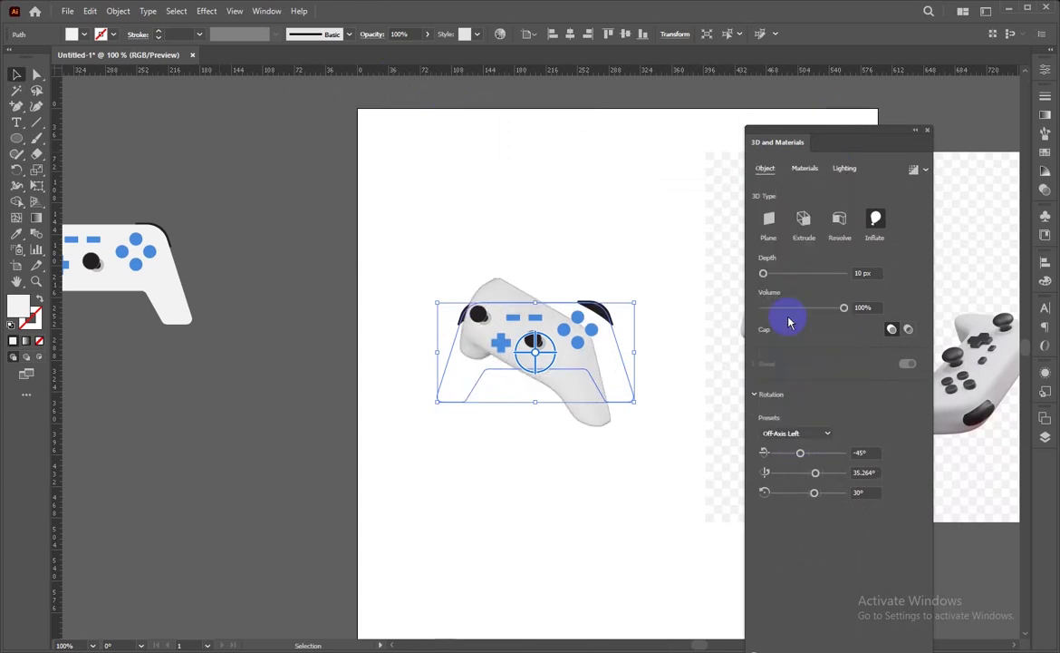
pyautogui.click(787, 433)
pyautogui.click(787, 404)
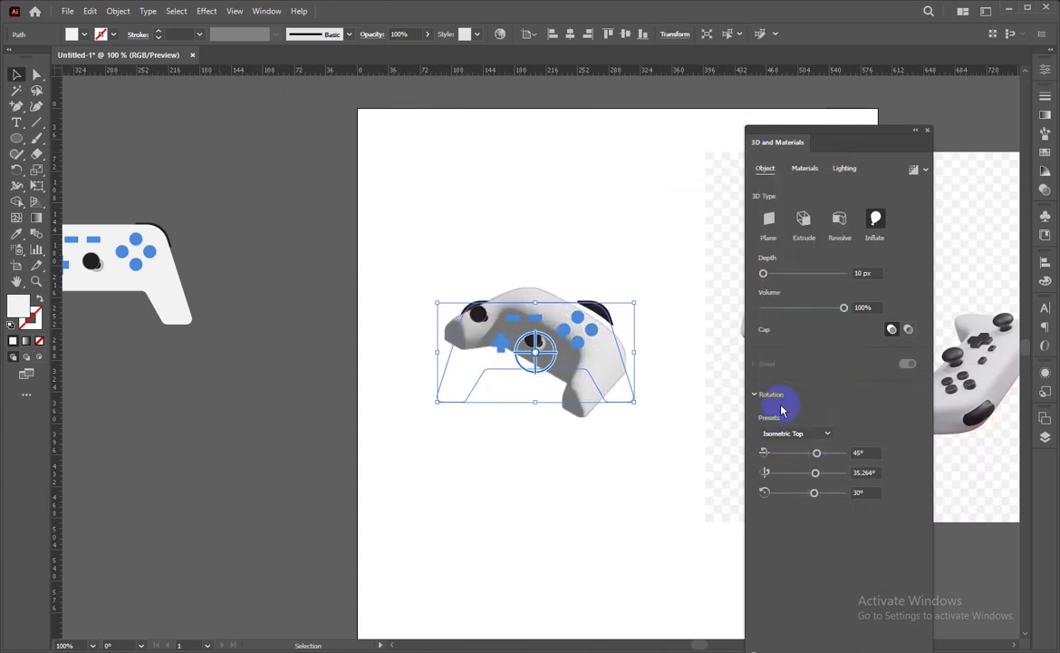
pyautogui.click(516, 248)
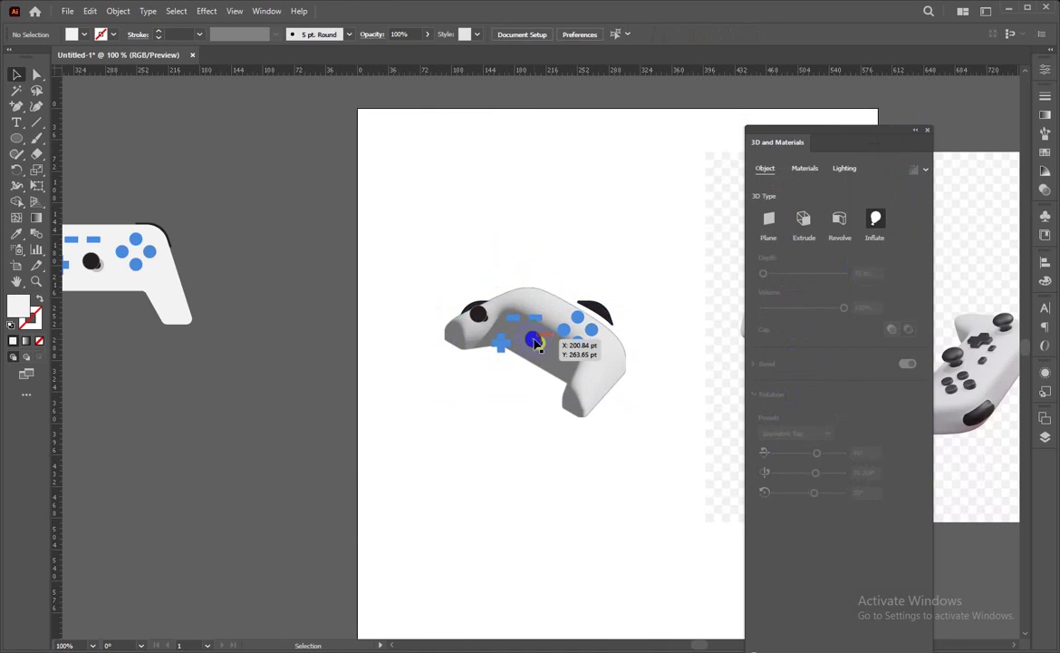
pyautogui.click(572, 385)
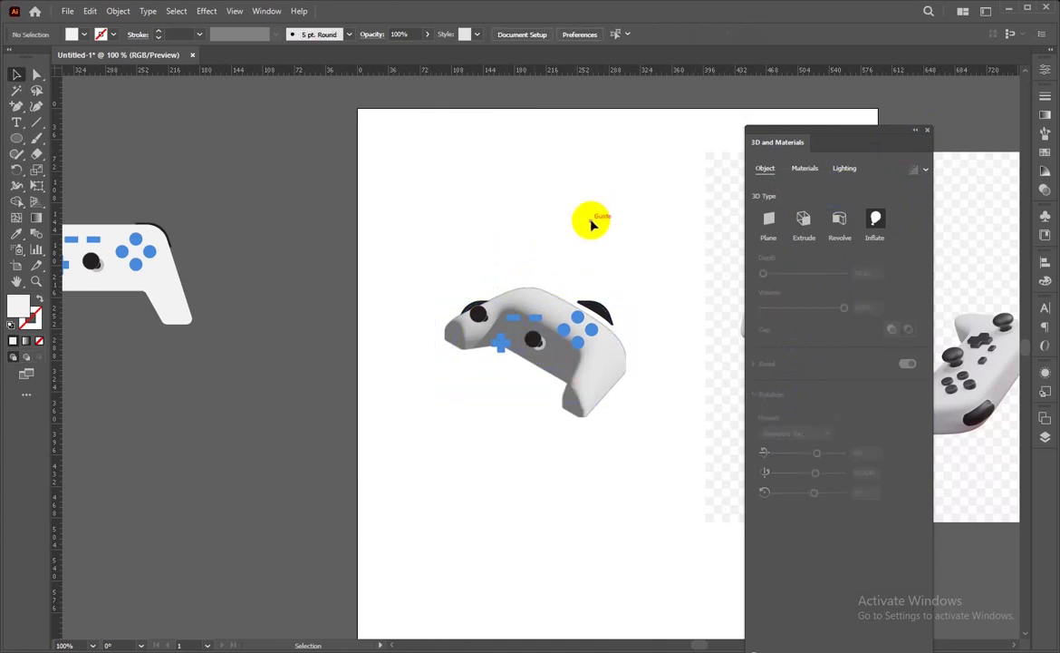
pyautogui.hotkey('ctrl', 'z')
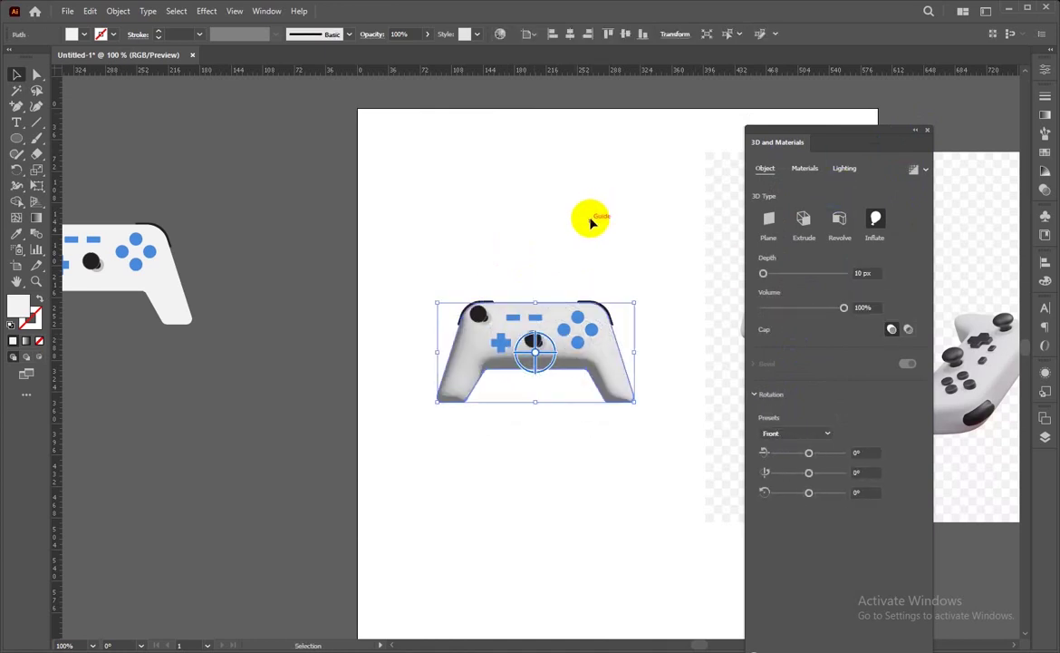
pyautogui.click(436, 427)
pyautogui.moveTo(436, 427); pyautogui.dragTo(349, 237)
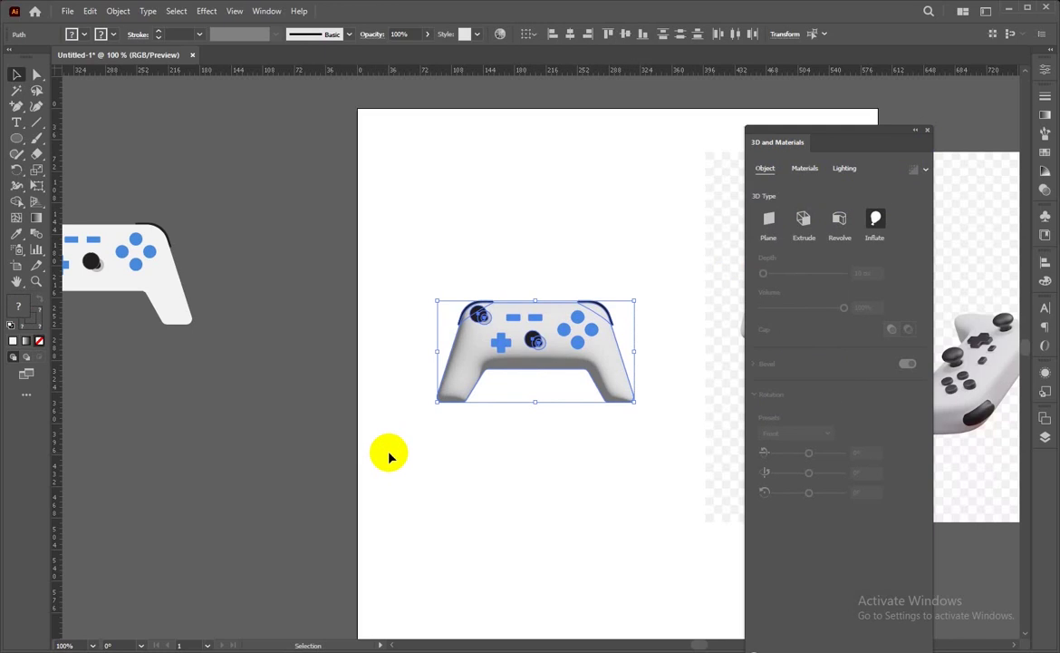
pyautogui.click(547, 232)
pyautogui.moveTo(667, 333); pyautogui.dragTo(372, 474)
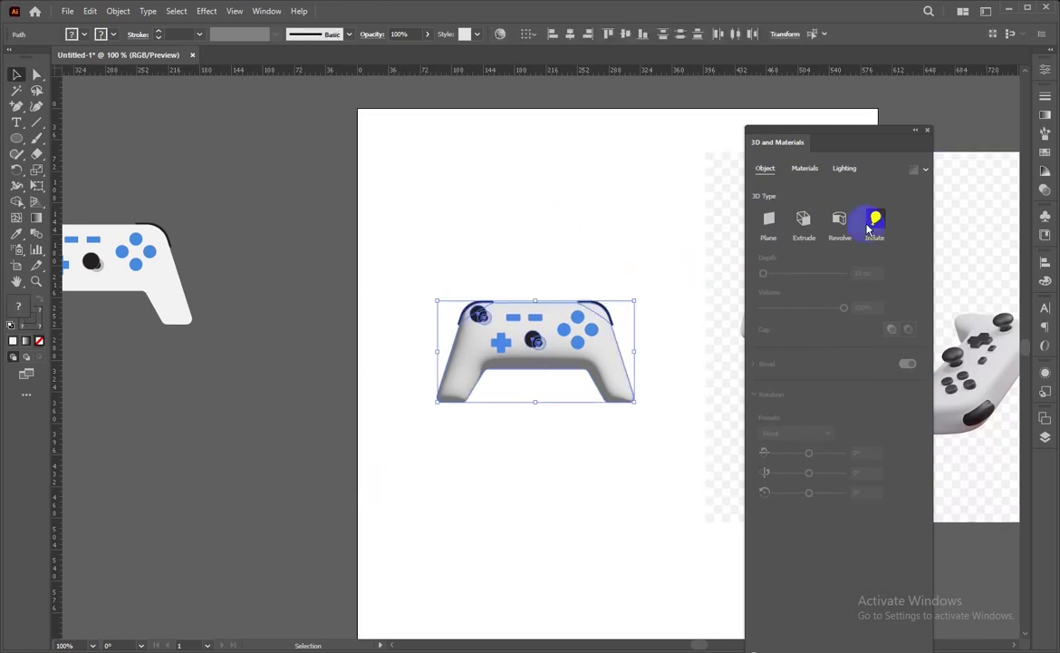
pyautogui.click(580, 222)
pyautogui.moveTo(580, 222); pyautogui.dragTo(408, 471)
pyautogui.click(874, 222)
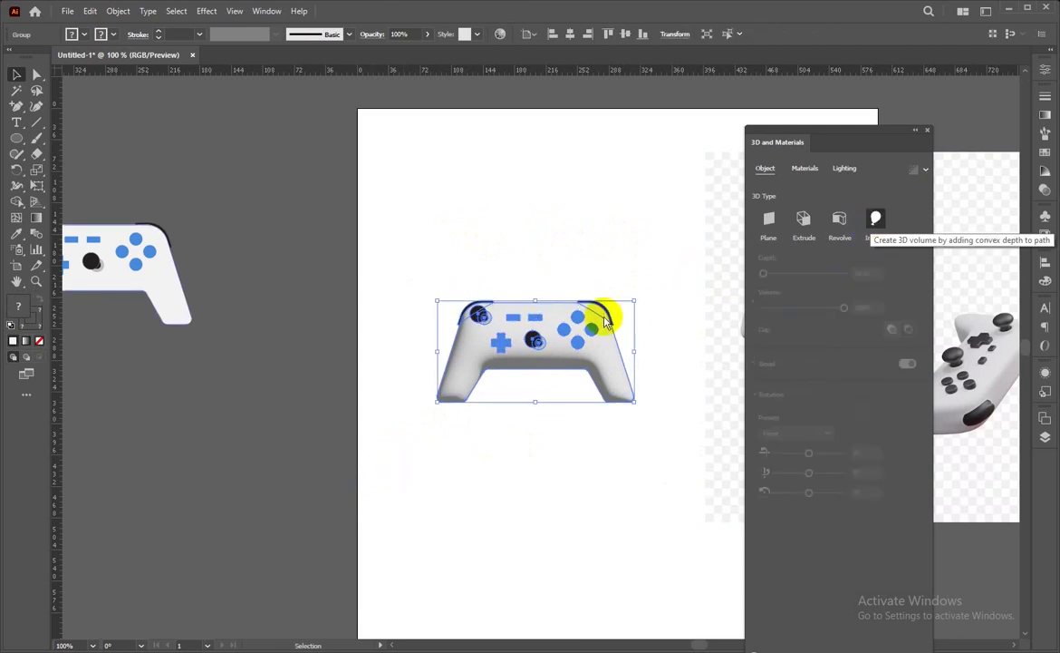
pyautogui.scroll(3, 634, 295)
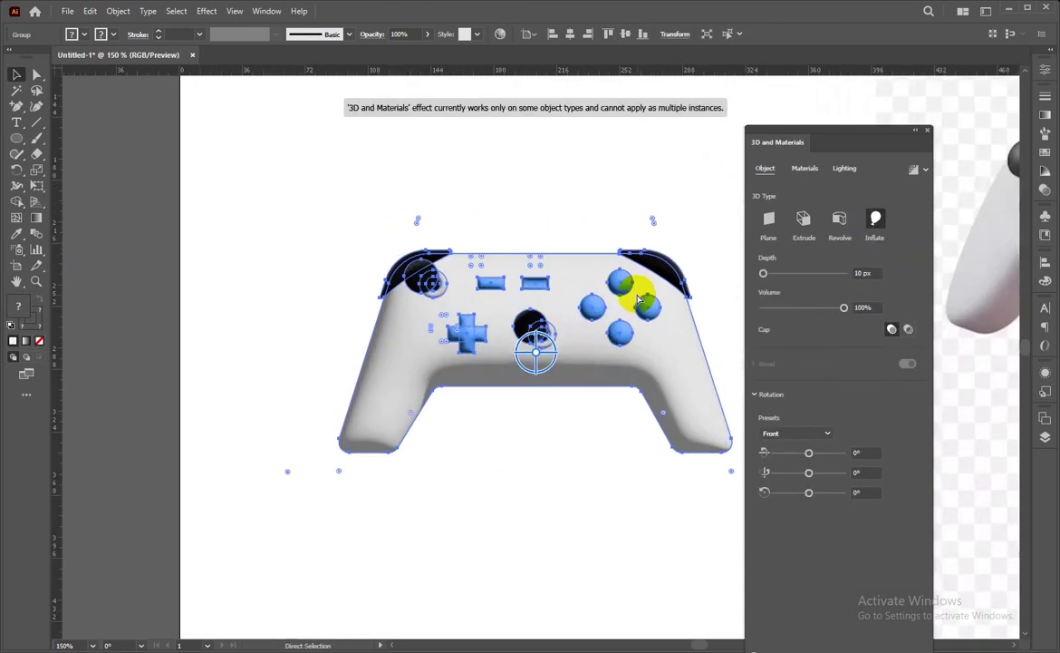
pyautogui.scroll(2, 556, 272)
pyautogui.scroll(-1, 445, 279)
pyautogui.click(420, 184)
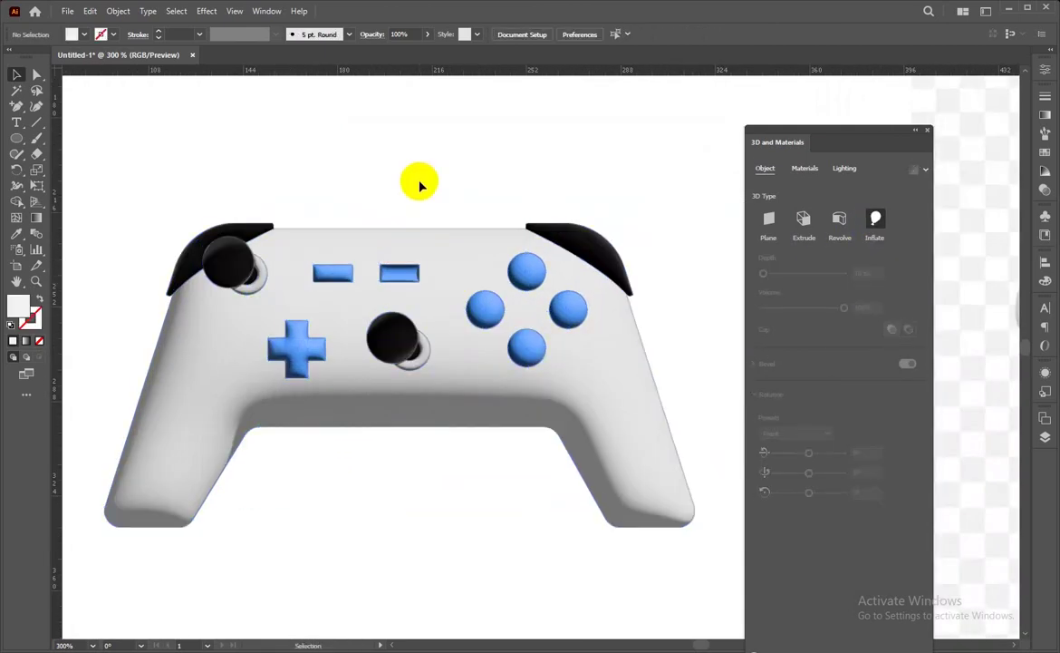
pyautogui.click(635, 258)
pyautogui.click(680, 265)
pyautogui.click(580, 231)
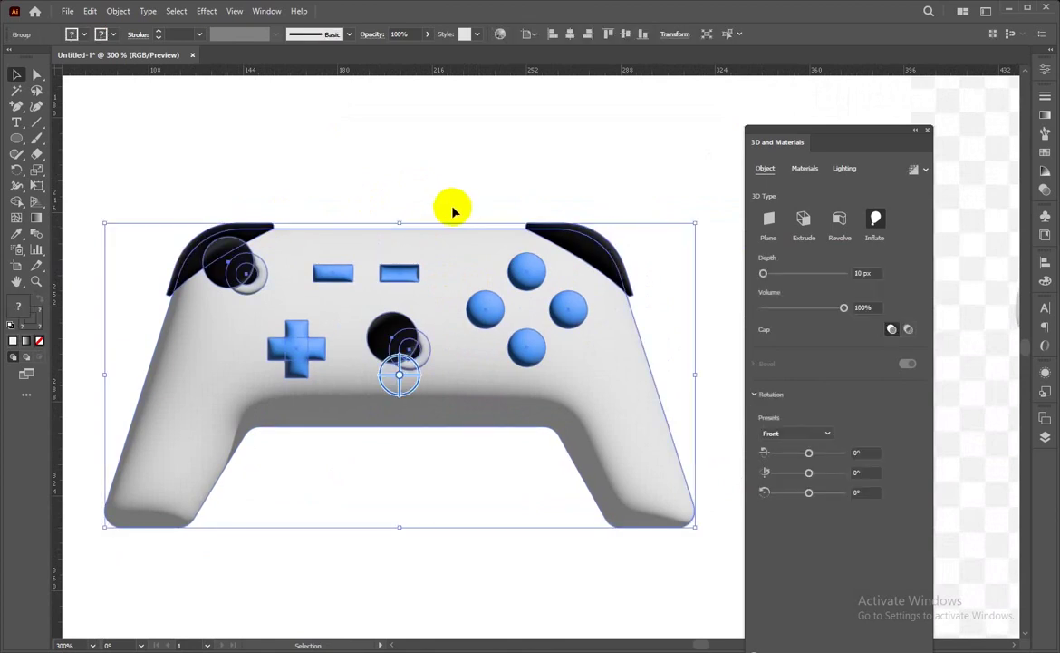
pyautogui.click(471, 175)
pyautogui.click(598, 226)
pyautogui.click(207, 215)
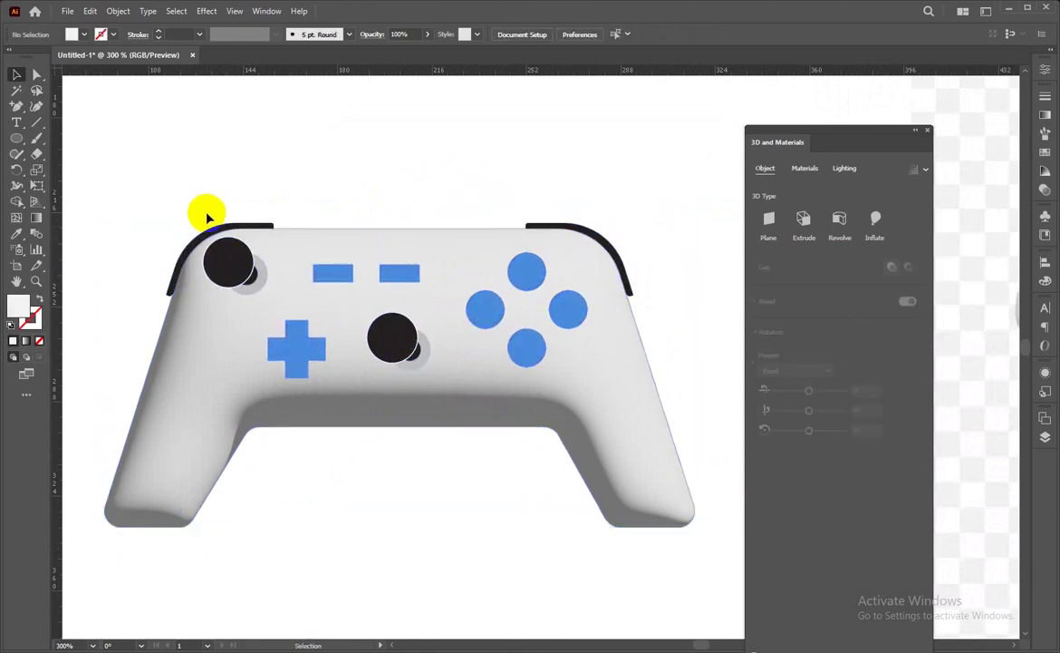
pyautogui.press('ctrl')
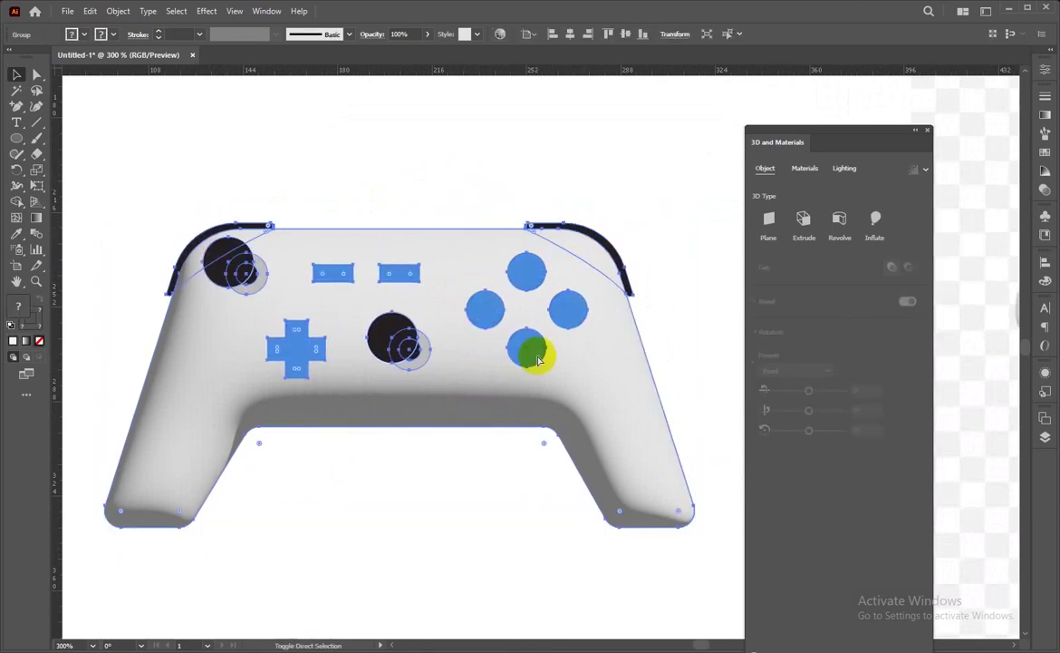
pyautogui.click(558, 225)
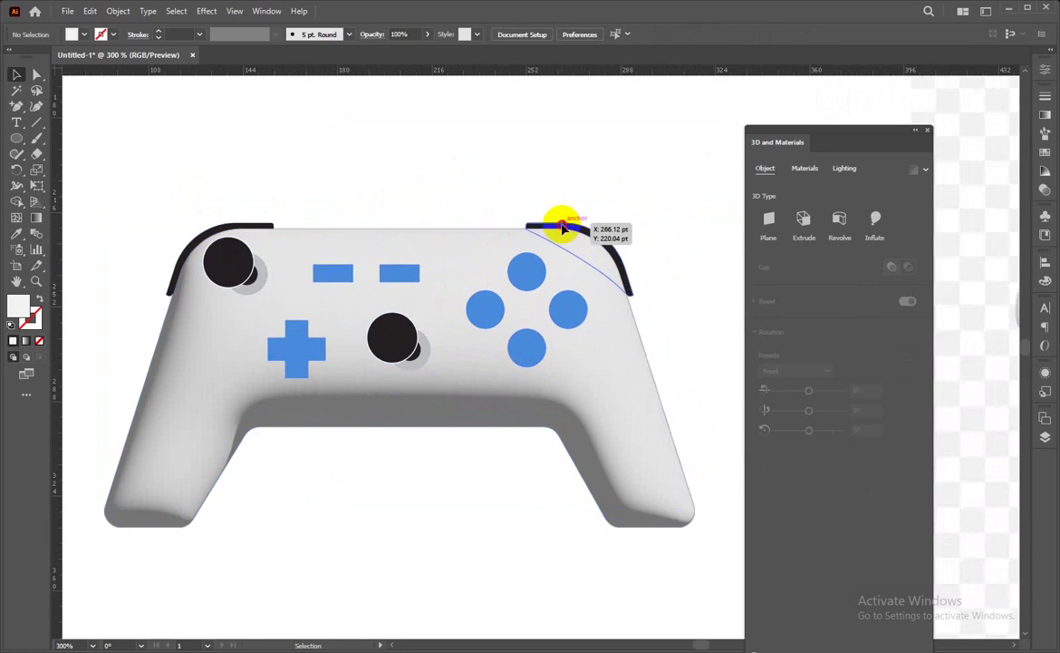
pyautogui.keyDown('shift'); pyautogui.click(235, 234); pyautogui.keyUp('shift')
pyautogui.press('ctrl')
# Merge the D-pad pieces into one cross and set the body to Isometric Top
pyautogui.click(409, 136)
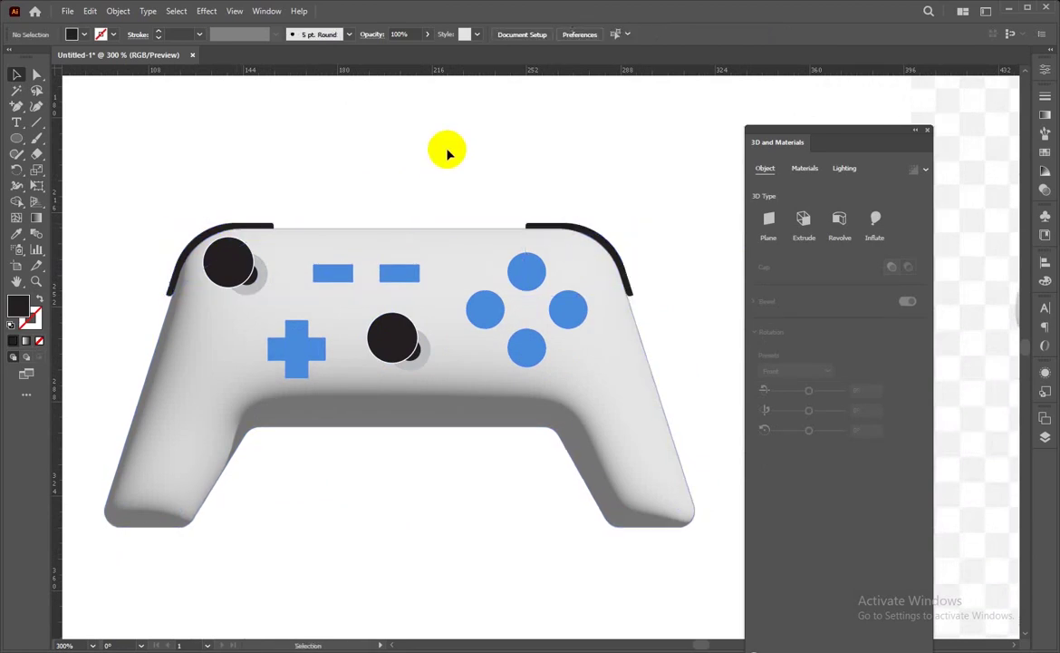
pyautogui.moveTo(630, 164); pyautogui.dragTo(471, 282)
pyautogui.click(328, 568)
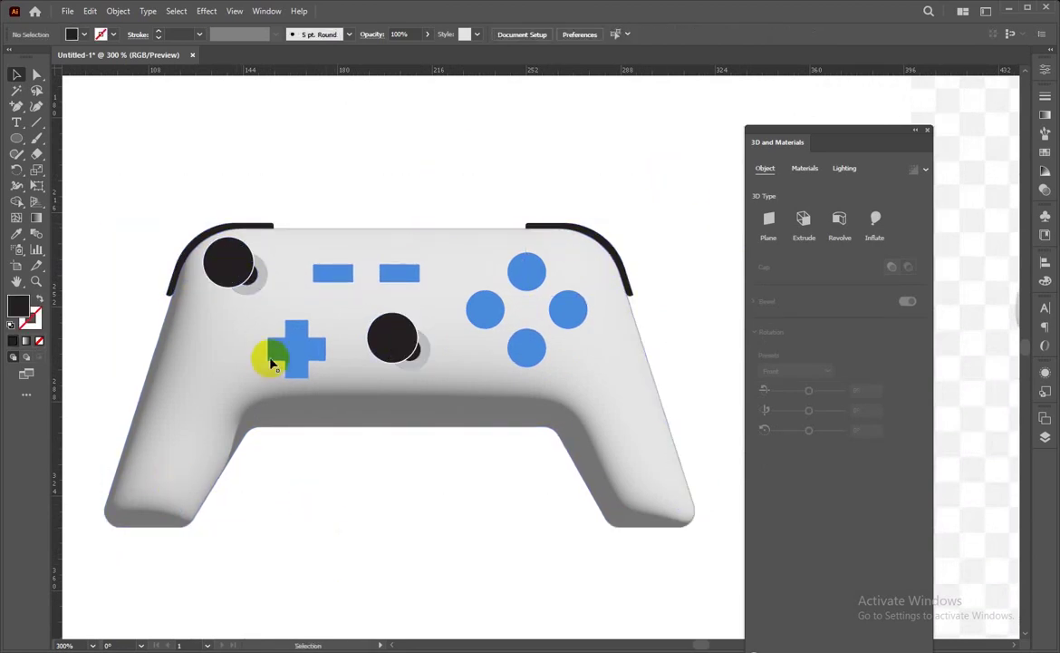
pyautogui.click(292, 343)
pyautogui.click(18, 201)
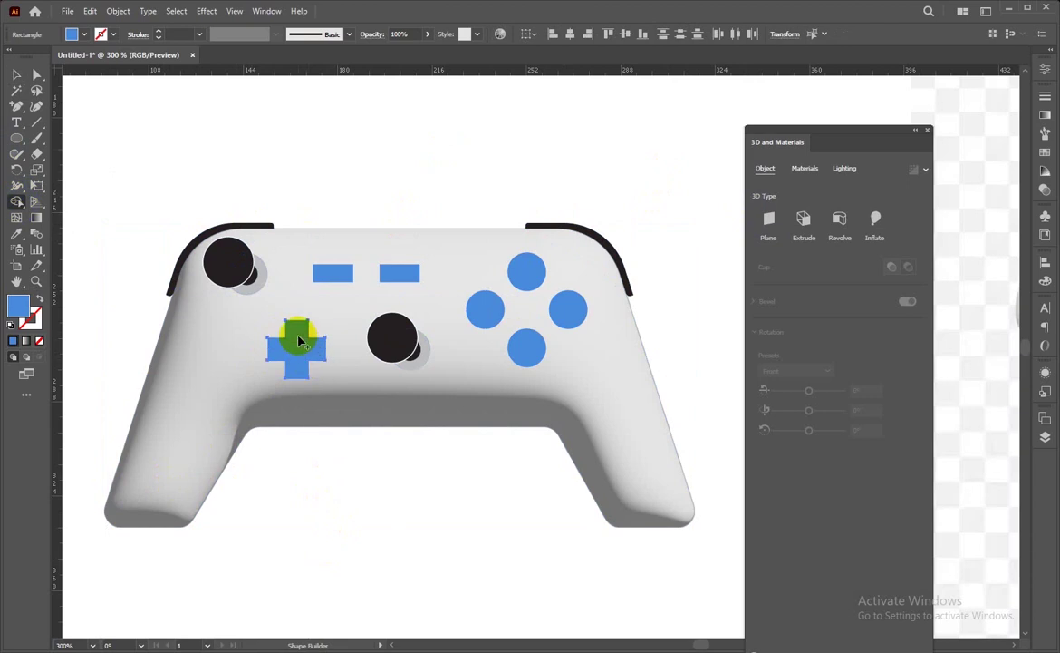
pyautogui.click(282, 351)
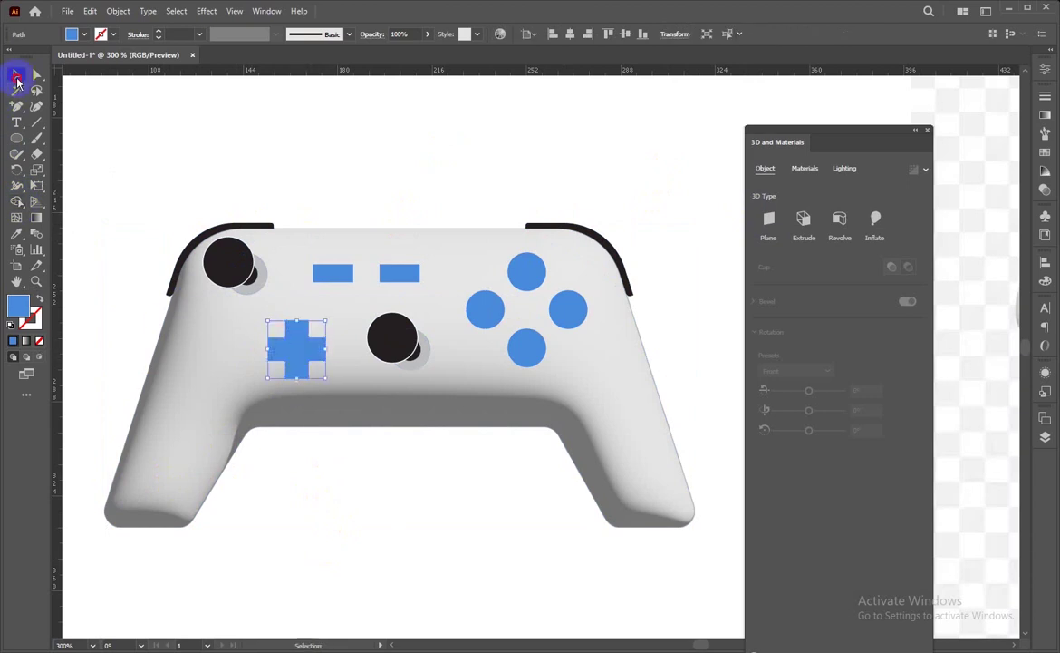
pyautogui.click(576, 372)
pyautogui.click(784, 434)
pyautogui.click(797, 404)
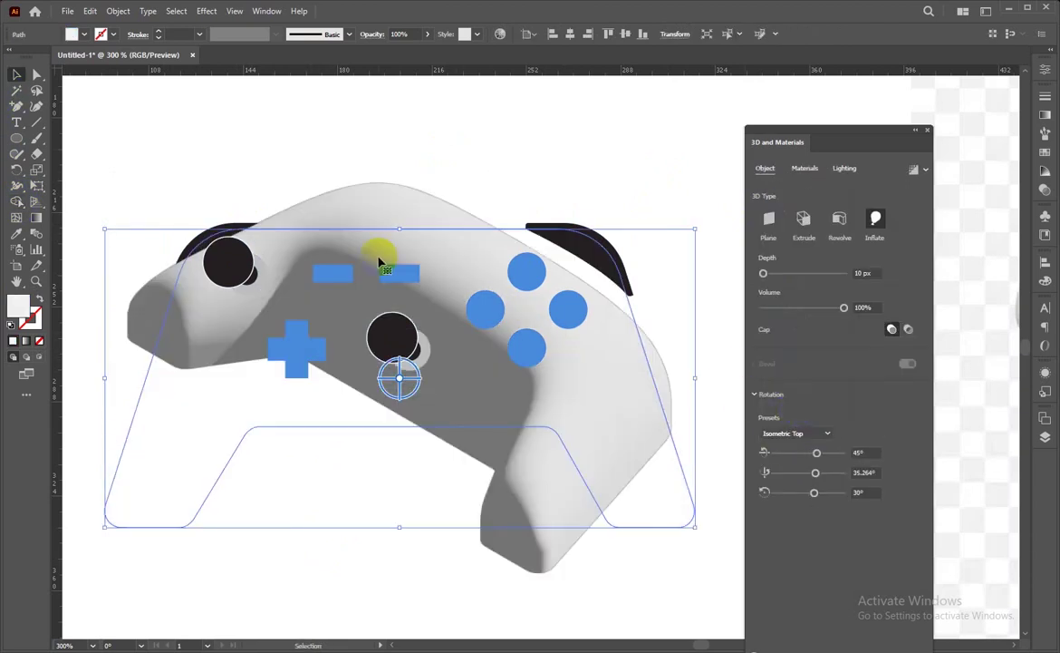
# Inflate the D-pad cross with 59% volume, 0 px depth and Isometric Top rotation
pyautogui.click(310, 342)
pyautogui.click(866, 237)
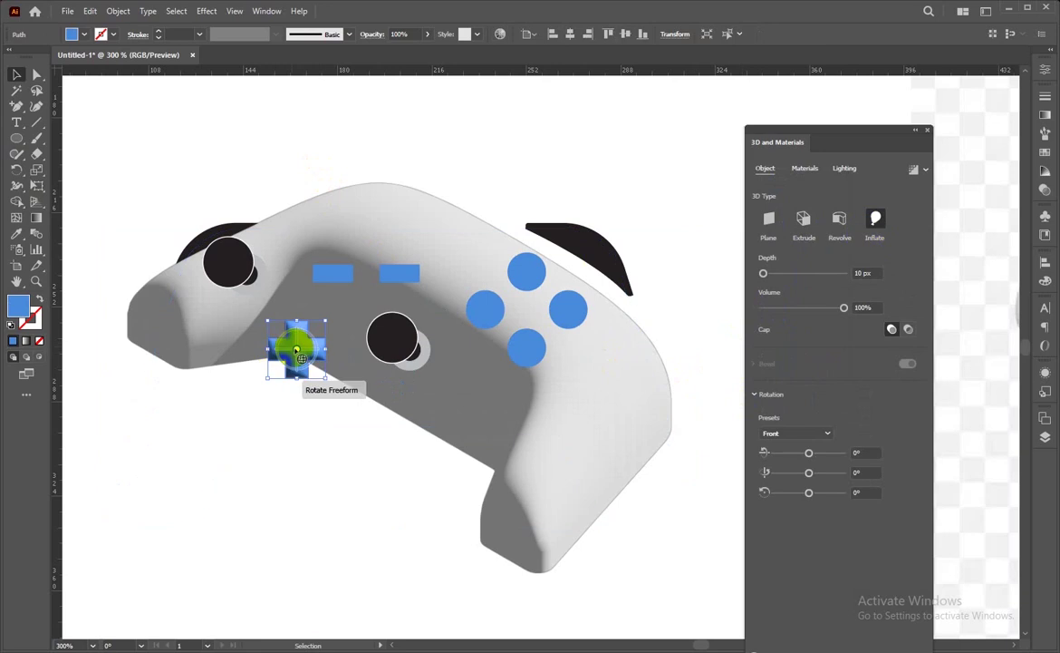
pyautogui.hotkey('ctrl', '+')
pyautogui.hotkey('ctrl', '+')
pyautogui.hotkey('ctrl', '+')
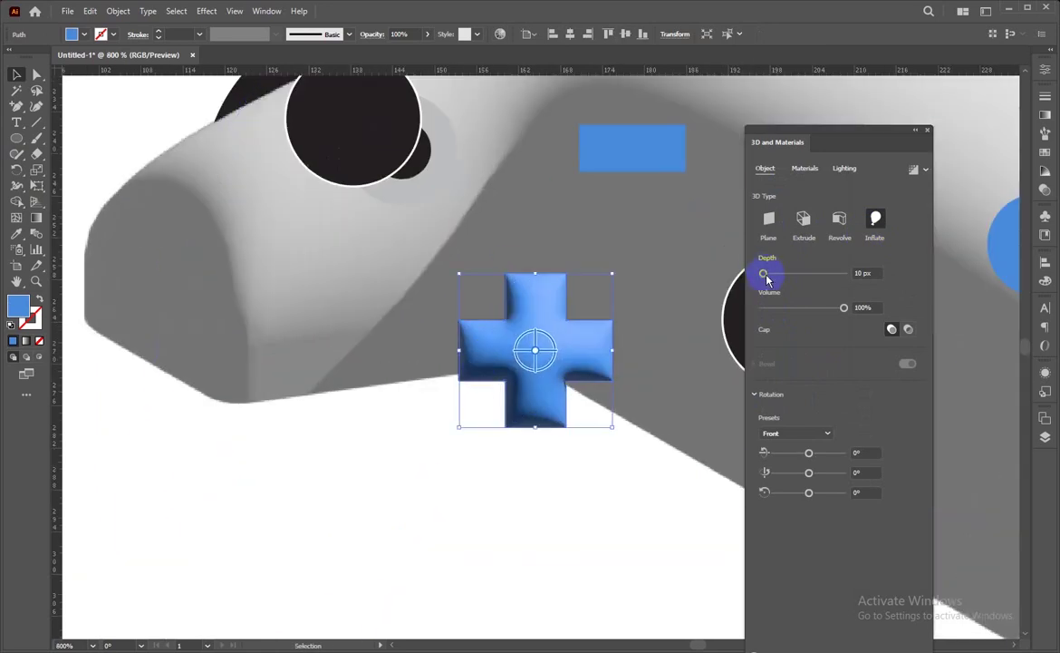
pyautogui.moveTo(844, 308); pyautogui.dragTo(812, 309)
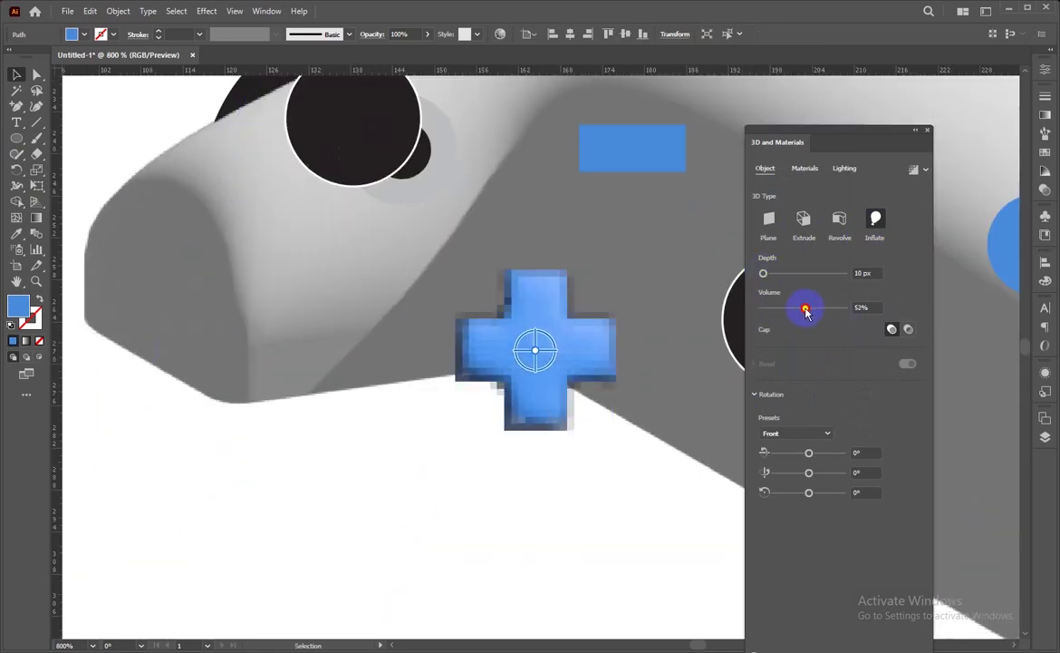
pyautogui.moveTo(766, 275); pyautogui.dragTo(785, 273)
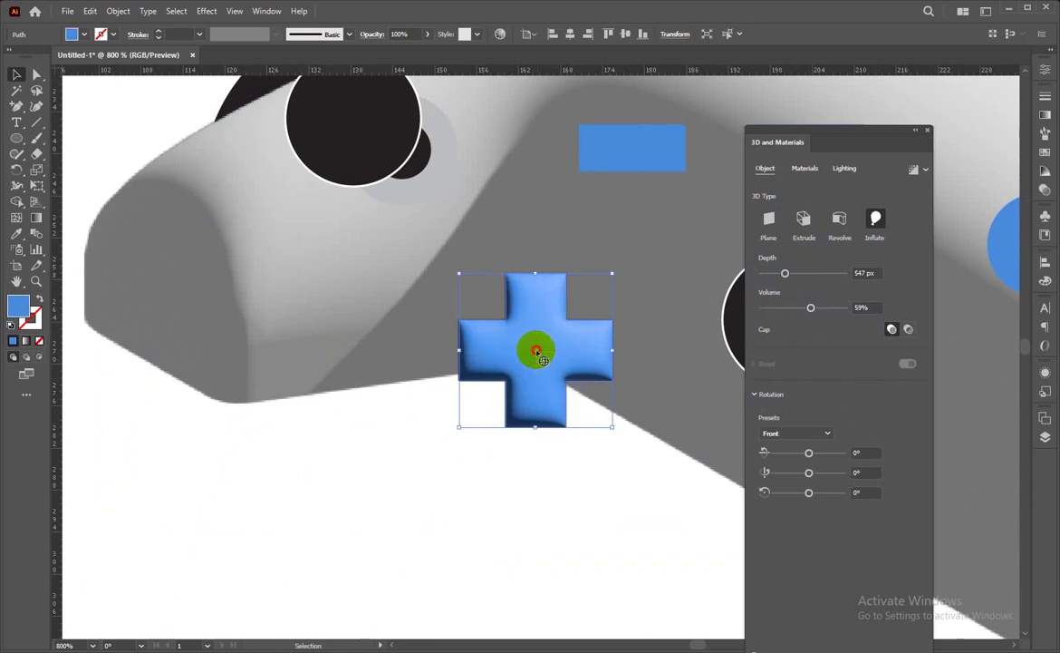
pyautogui.moveTo(536, 352); pyautogui.dragTo(535, 404)
pyautogui.moveTo(785, 274); pyautogui.dragTo(762, 275)
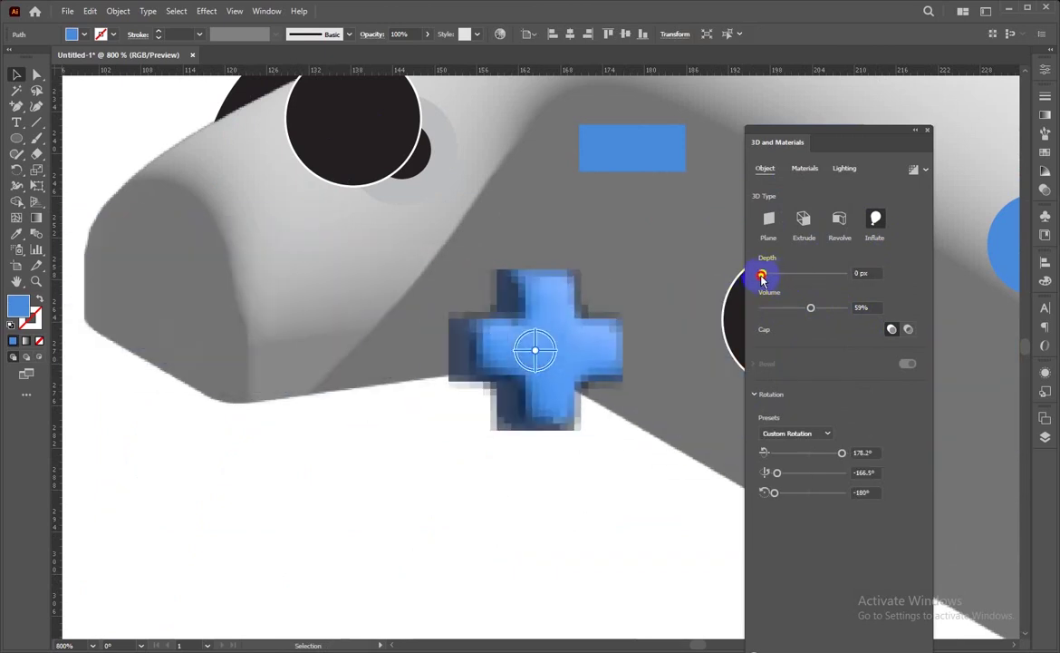
pyautogui.moveTo(534, 350)
pyautogui.mouseDown()
pyautogui.moveTo(552, 350)
pyautogui.moveTo(552, 434)
pyautogui.moveTo(535, 352)
pyautogui.moveTo(504, 427)
pyautogui.mouseUp()
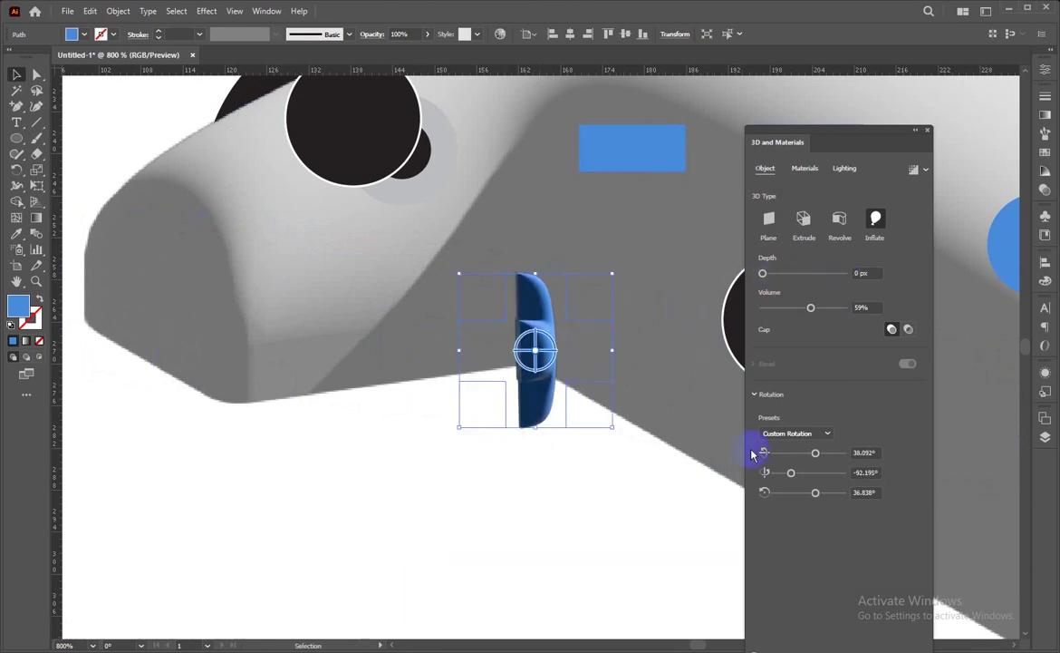
pyautogui.click(794, 433)
pyautogui.click(797, 407)
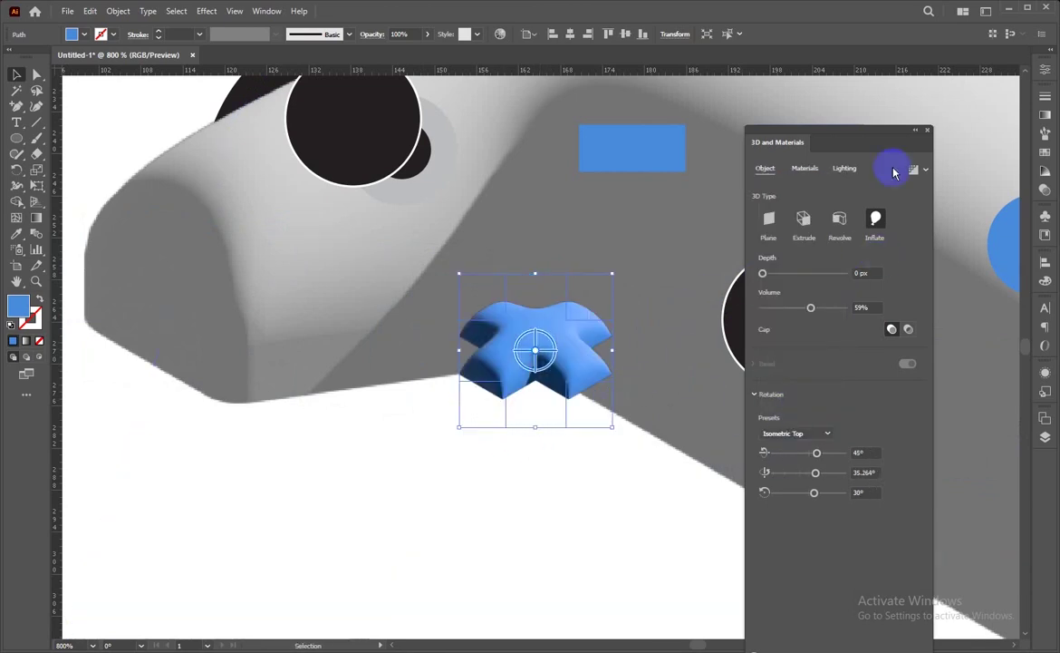
# Collapse the 3D panel and select both blue rectangle buttons
pyautogui.click(913, 134)
pyautogui.click(498, 238)
pyautogui.keyDown('shift'); pyautogui.click(651, 239); pyautogui.keyUp('shift')
# Give both blue rectangles Inflate with 57% volume, 0 px depth and Isometric Top rotation
pyautogui.click(757, 145)
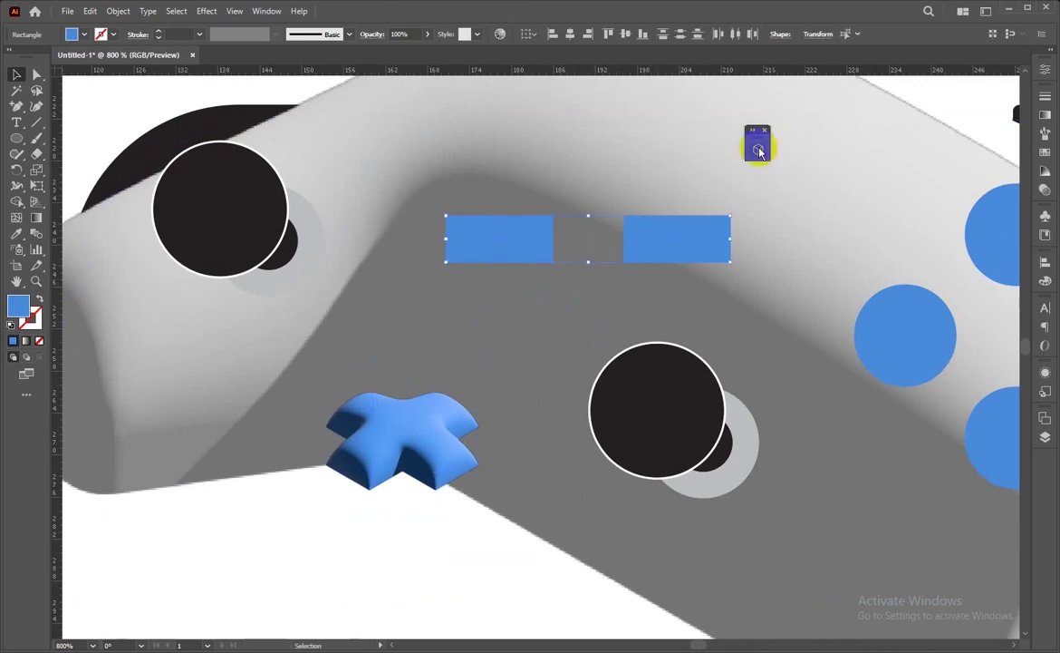
pyautogui.click(686, 196)
pyautogui.moveTo(639, 118); pyautogui.dragTo(847, 143)
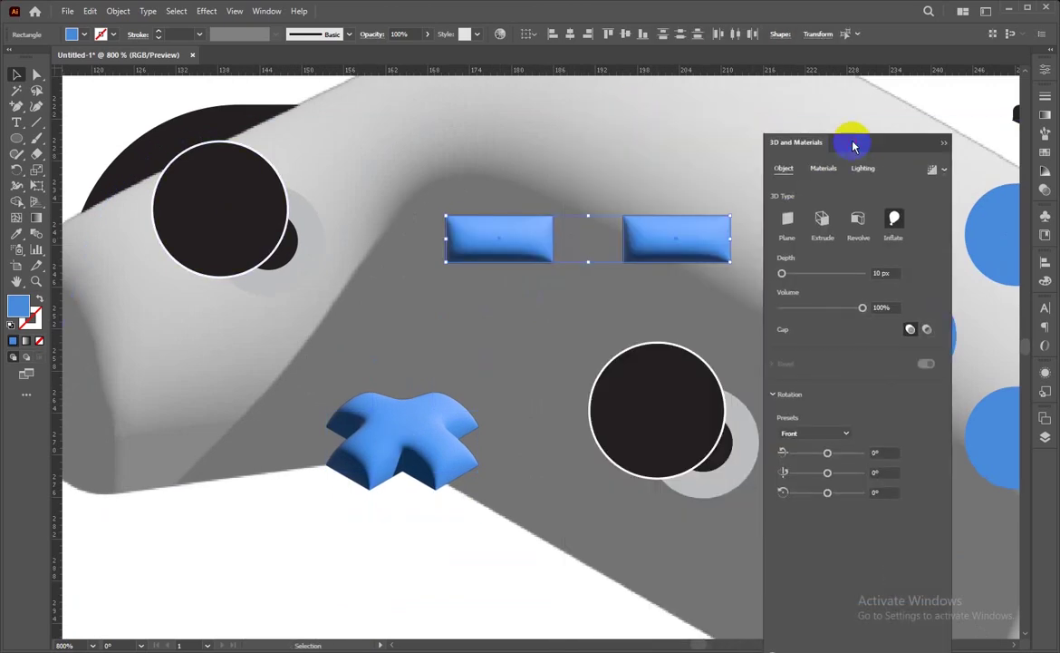
pyautogui.moveTo(863, 311); pyautogui.dragTo(831, 310)
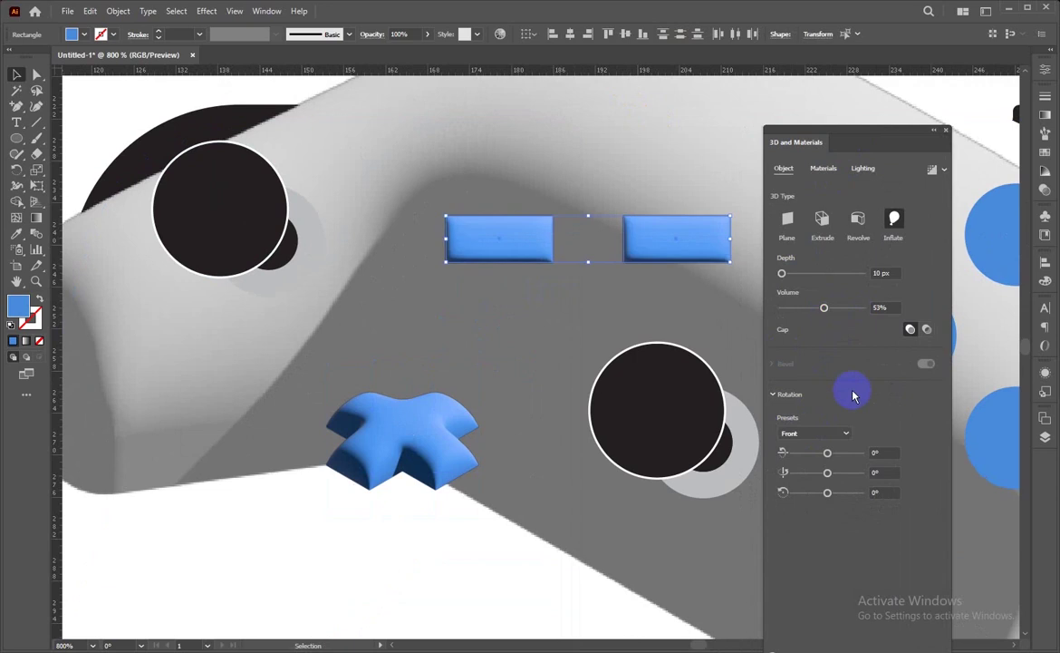
pyautogui.write('0')
pyautogui.press('Tab')
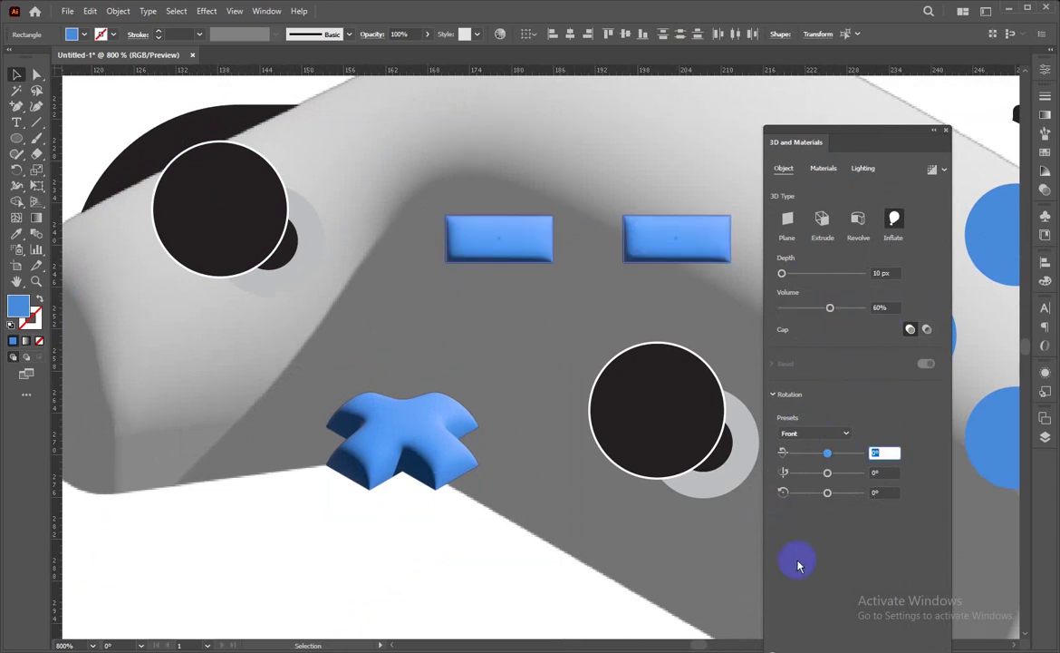
pyautogui.click(832, 435)
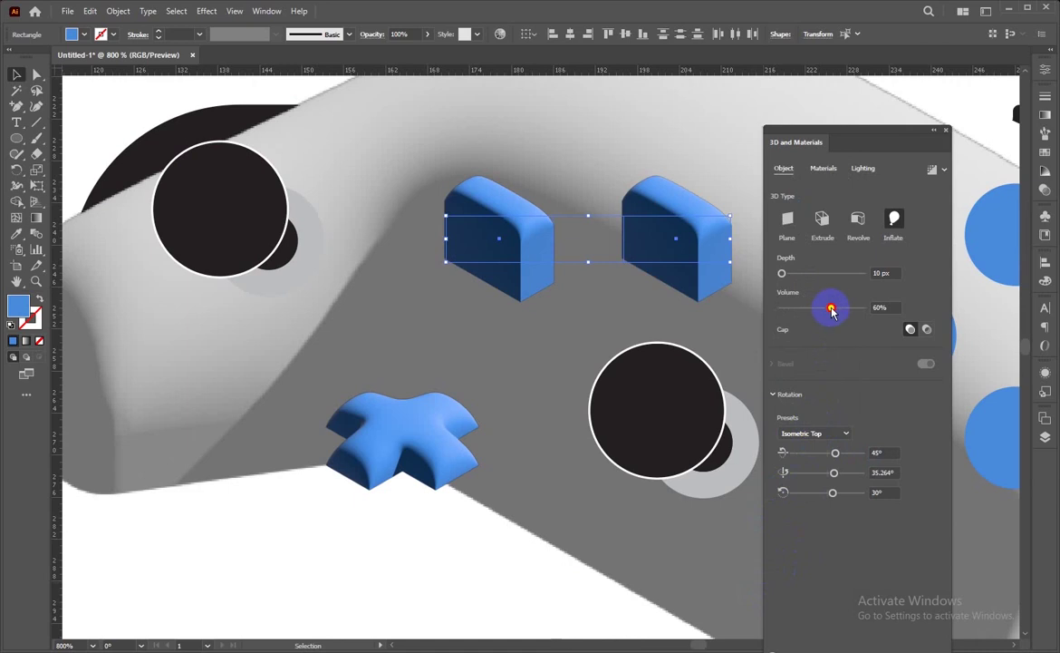
pyautogui.moveTo(832, 309); pyautogui.dragTo(826, 308)
pyautogui.moveTo(781, 273); pyautogui.dragTo(777, 275)
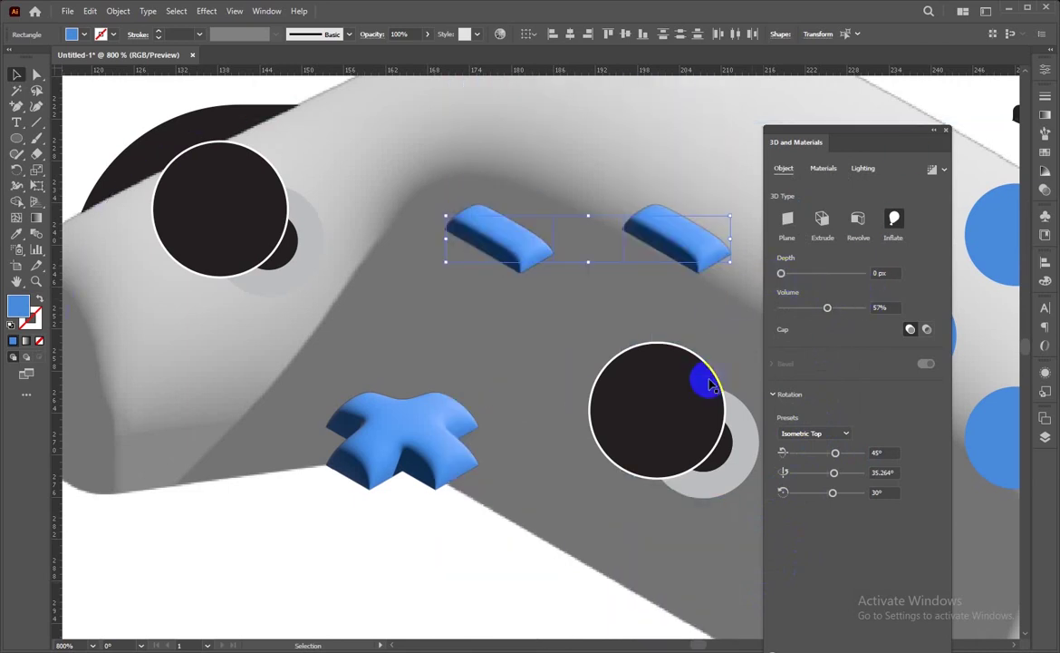
# Inflate the black thumbstick cap and enlarge the small stem circle to about 15.9 pt with less volume
pyautogui.click(712, 385)
pyautogui.click(894, 218)
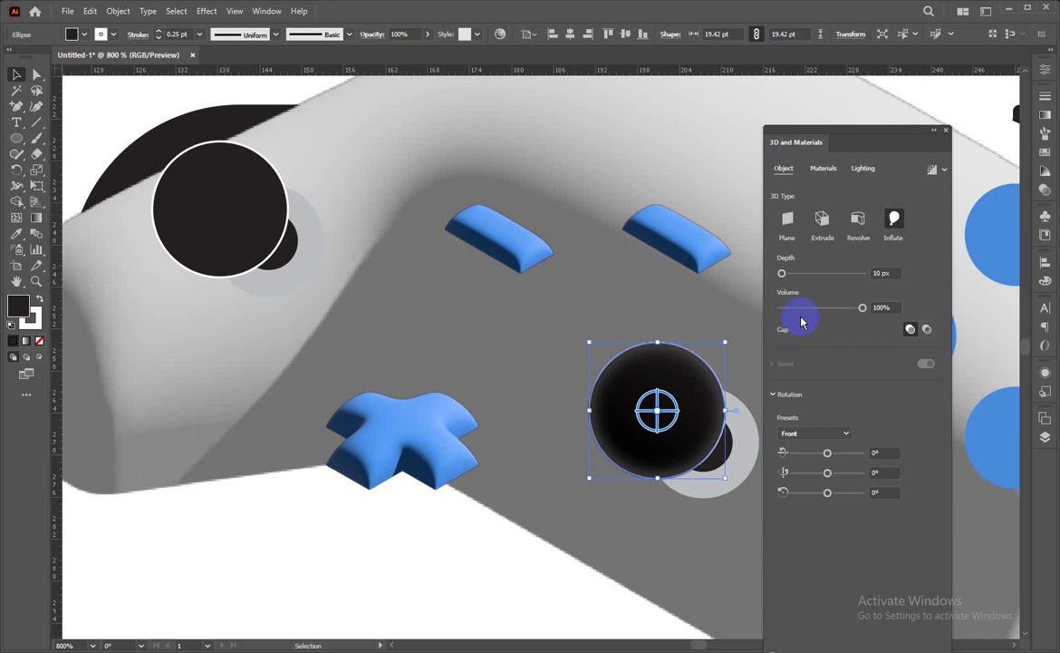
pyautogui.click(712, 464)
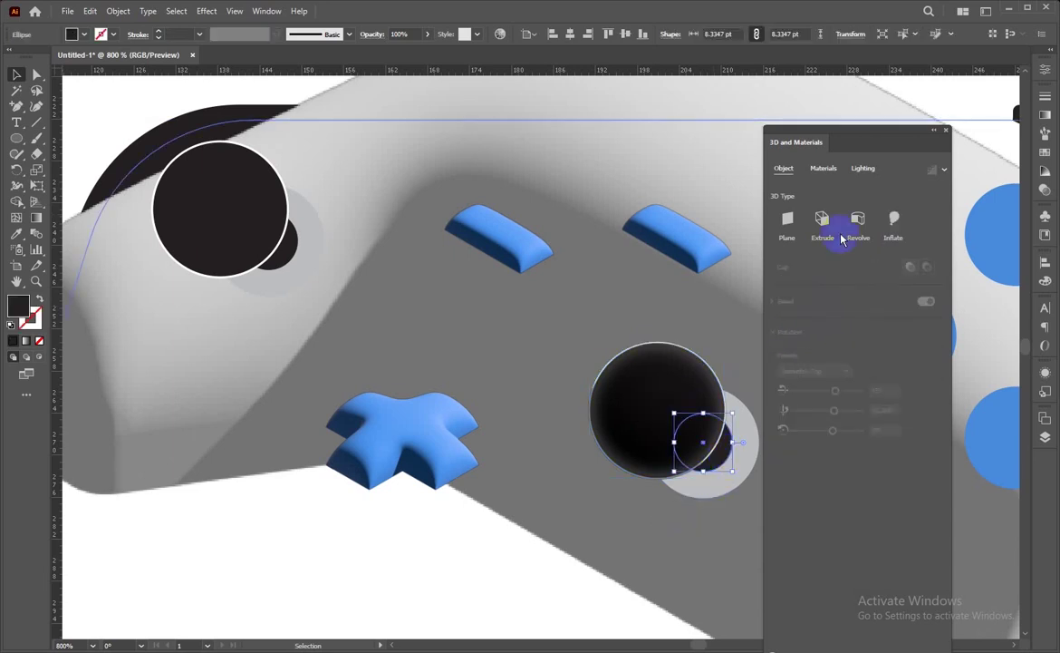
pyautogui.moveTo(732, 470); pyautogui.dragTo(760, 497)
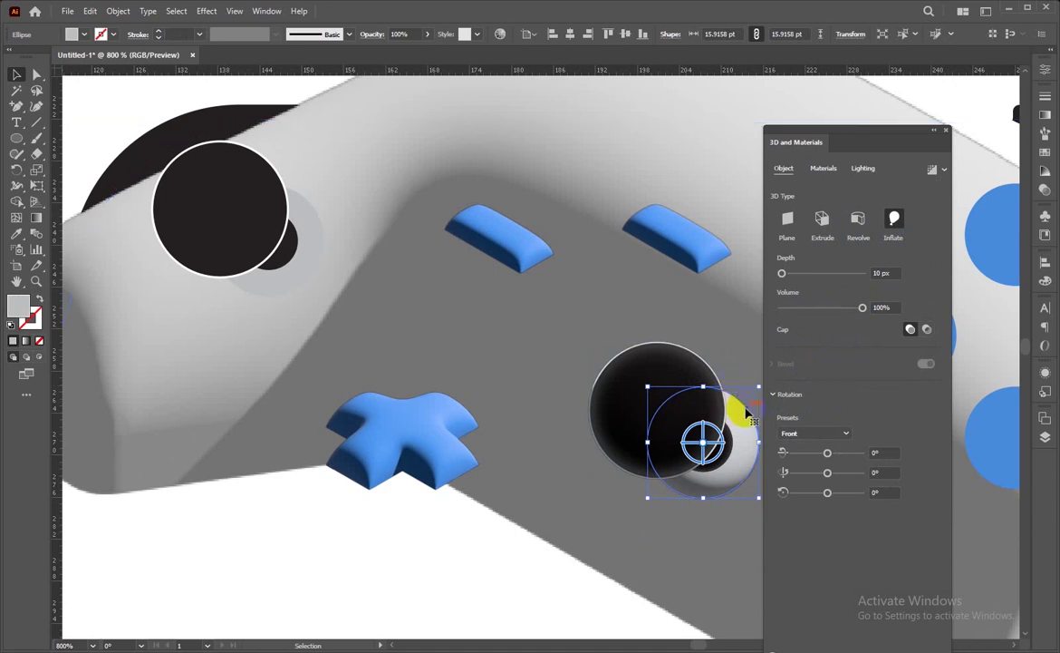
pyautogui.moveTo(862, 308); pyautogui.dragTo(855, 308)
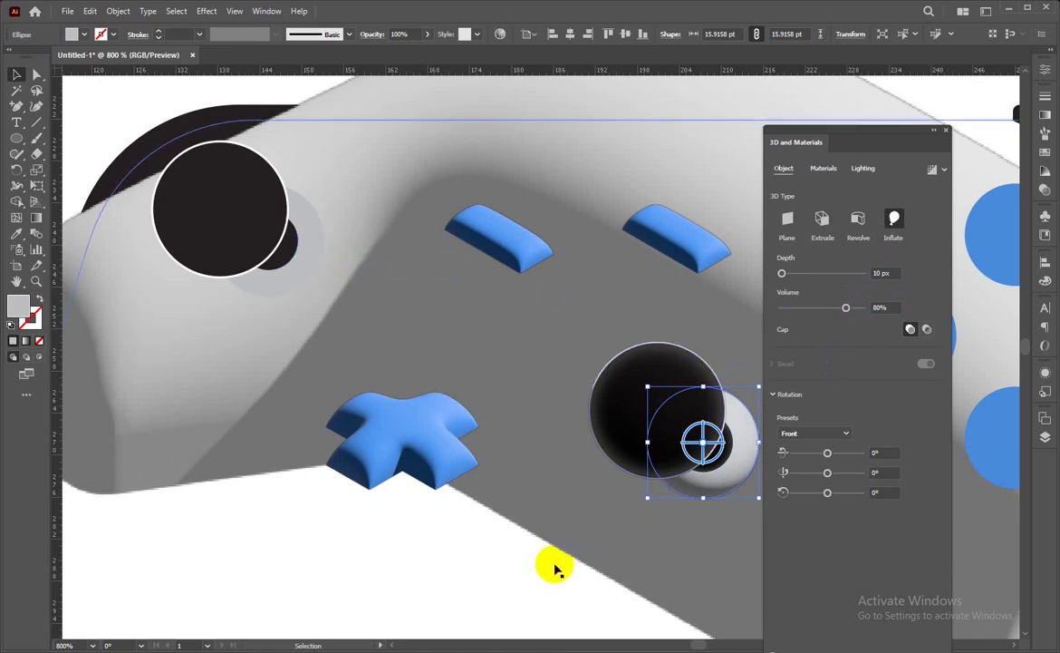
# Give the black thumbstick cap an Isometric Top rotation
pyautogui.click(315, 260)
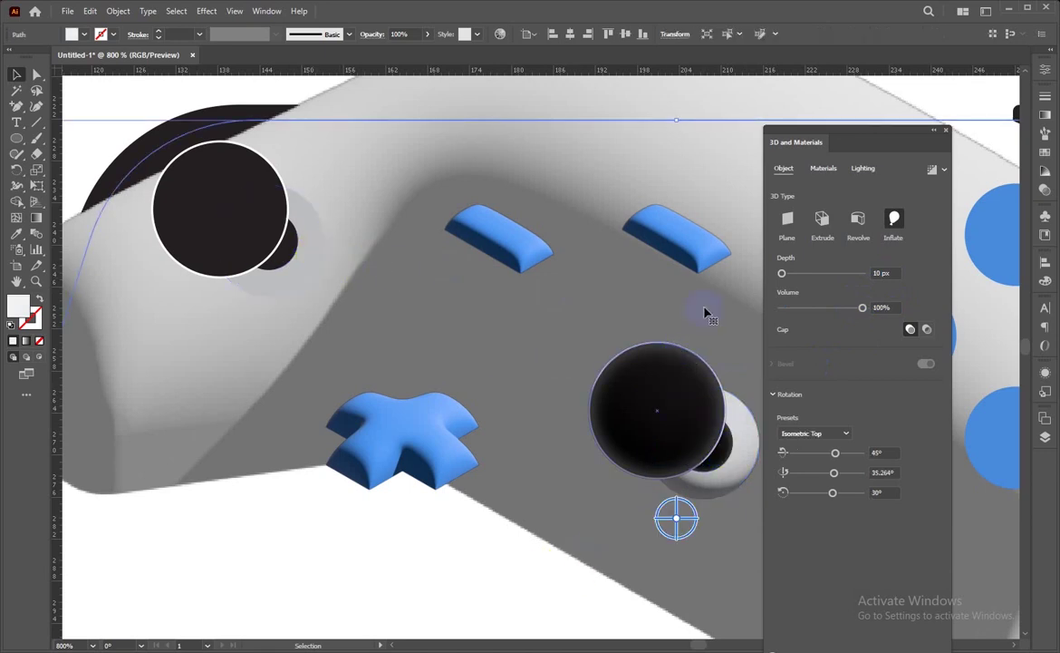
pyautogui.moveTo(706, 312); pyautogui.dragTo(213, 246)
pyautogui.click(458, 290)
pyautogui.keyDown('shift'); pyautogui.click(524, 198); pyautogui.keyUp('shift')
pyautogui.keyDown('shift'); pyautogui.click(636, 290); pyautogui.keyUp('shift')
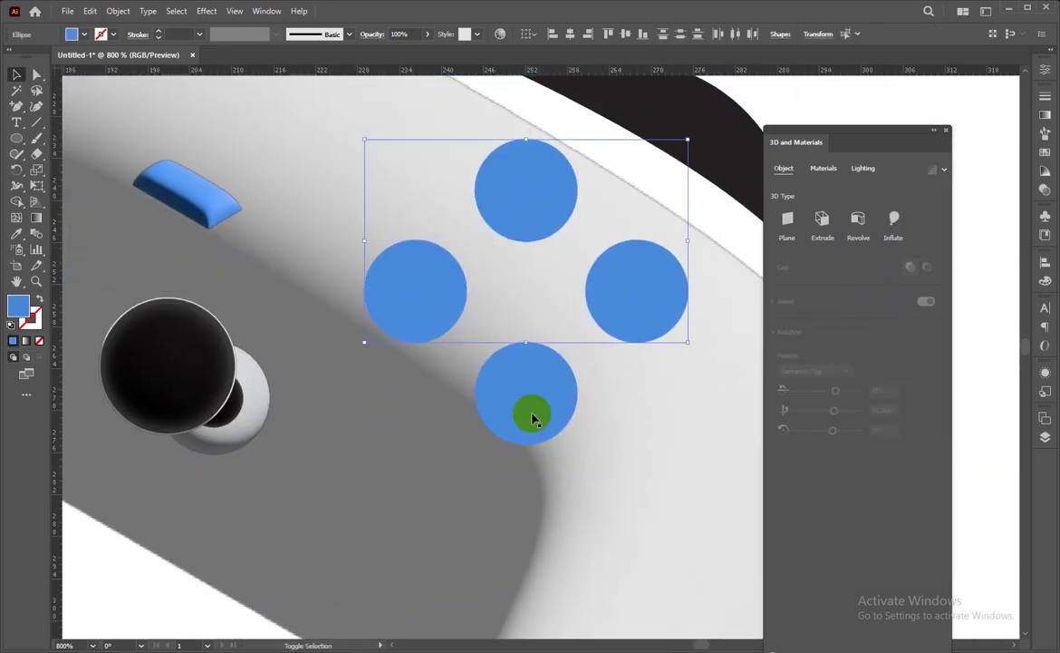
pyautogui.keyDown('shift'); pyautogui.click(535, 419); pyautogui.keyUp('shift')
pyautogui.click(213, 391)
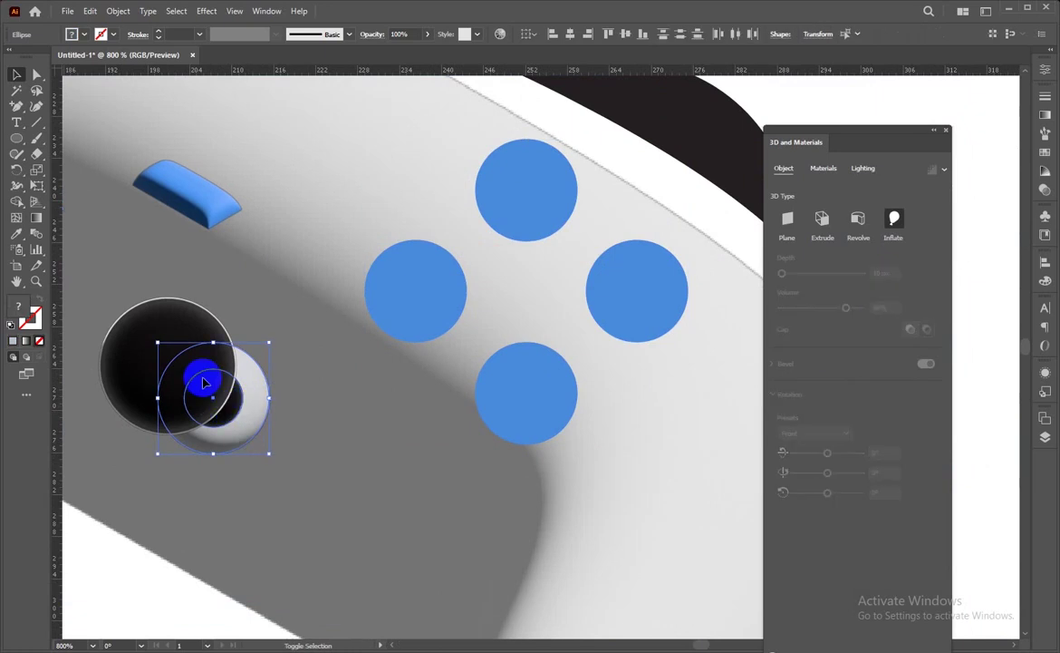
pyautogui.click(170, 362)
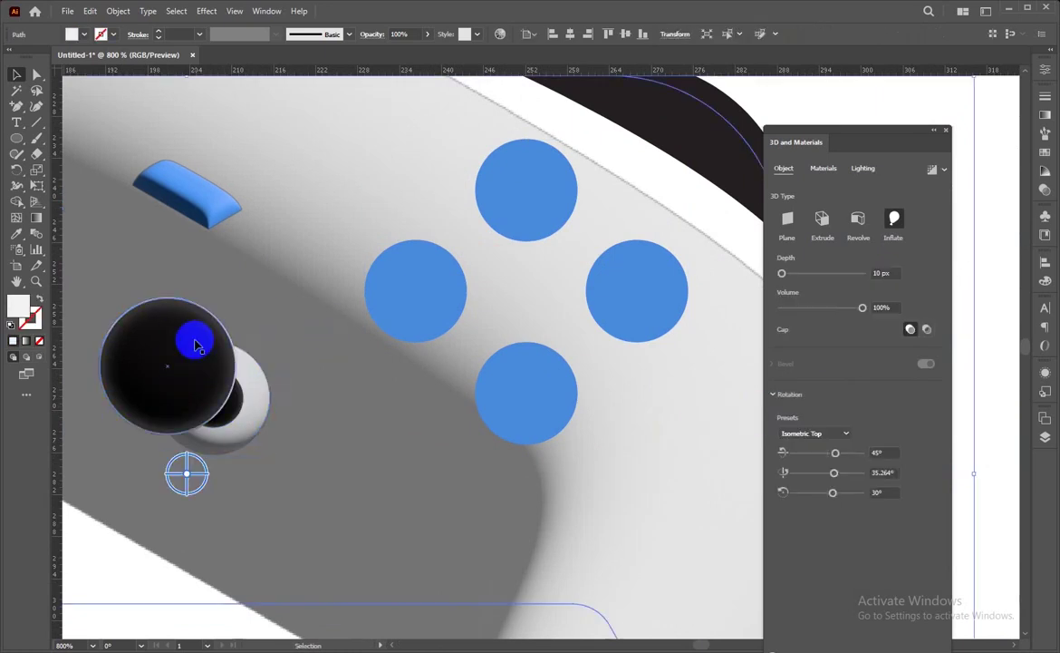
pyautogui.click(828, 448)
pyautogui.click(817, 404)
# Set the small stem circle and the grey base to Isometric Top rotation
pyautogui.click(245, 401)
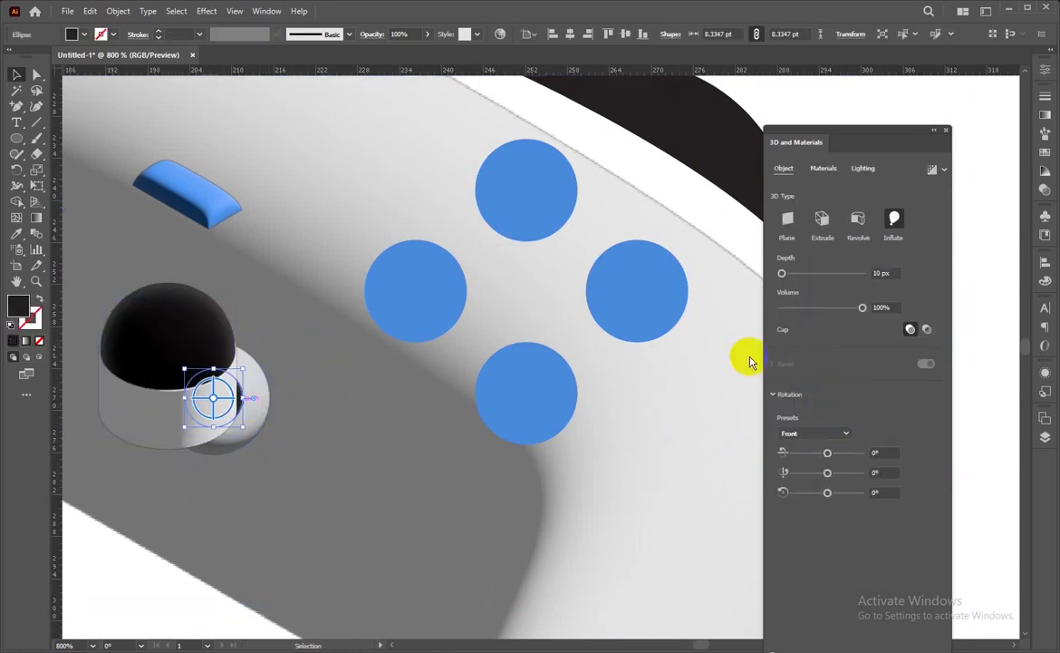
pyautogui.click(816, 432)
pyautogui.click(812, 404)
pyautogui.click(256, 401)
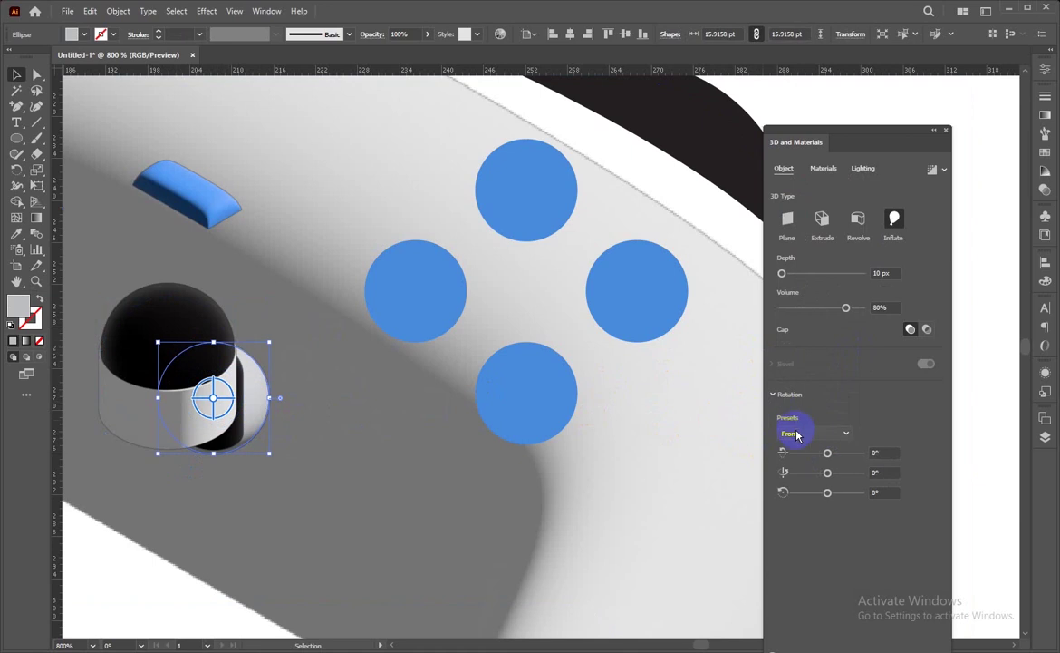
pyautogui.click(796, 436)
pyautogui.click(791, 407)
# Move the black dome onto the base and remove depth from the dome and base
pyautogui.click(198, 352)
pyautogui.moveTo(198, 353); pyautogui.dragTo(236, 301)
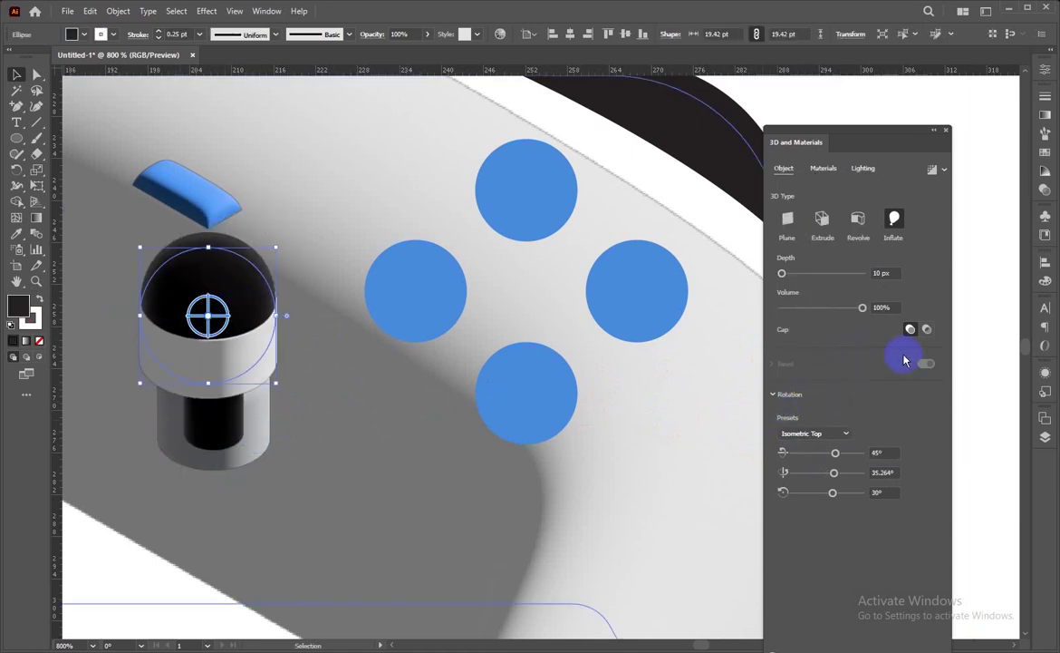
pyautogui.click(784, 274)
pyautogui.click(222, 417)
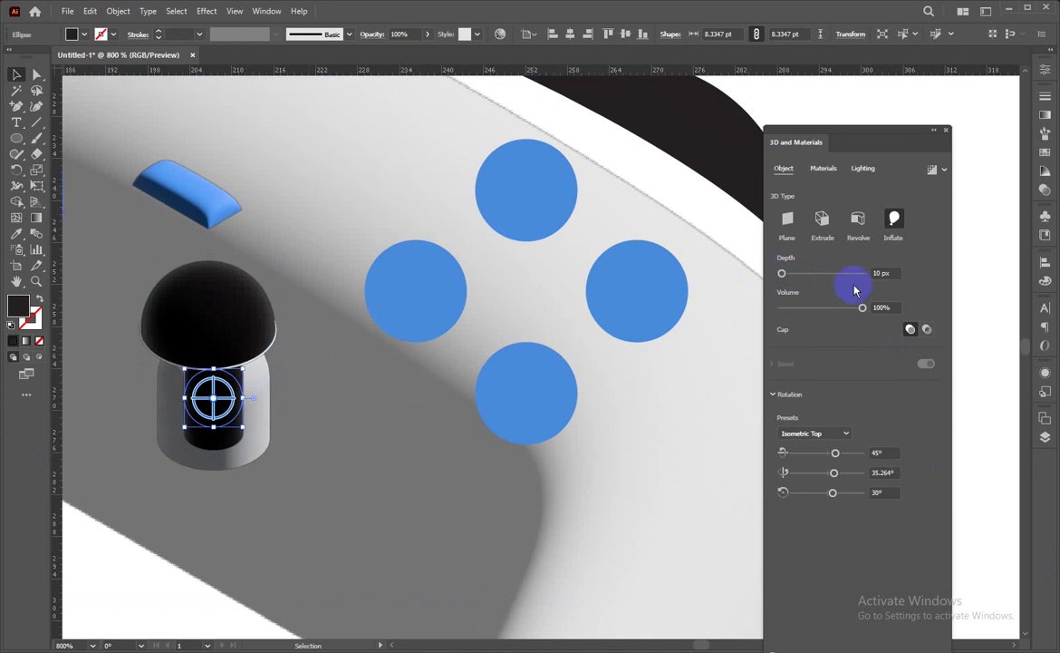
pyautogui.click(248, 442)
pyautogui.click(403, 320)
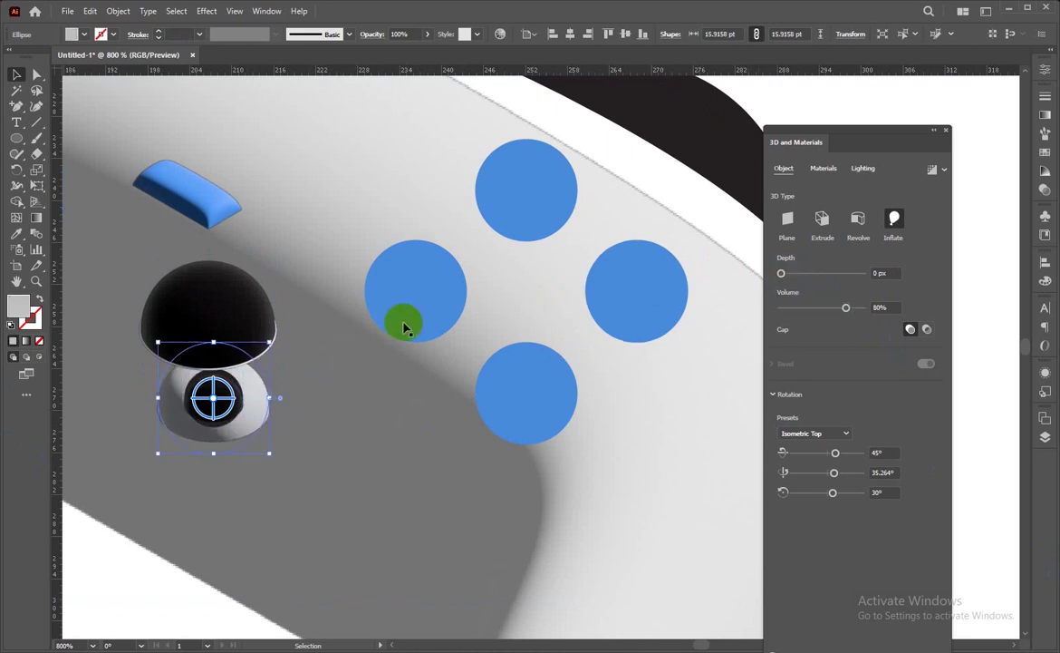
# Seat the dark stem circle under the dome on the thumbstick base
pyautogui.click(227, 413)
pyautogui.moveTo(226, 410)
pyautogui.mouseDown()
pyautogui.moveTo(228, 387)
pyautogui.moveTo(336, 446)
pyautogui.mouseUp()
pyautogui.moveTo(202, 405); pyautogui.dragTo(213, 457)
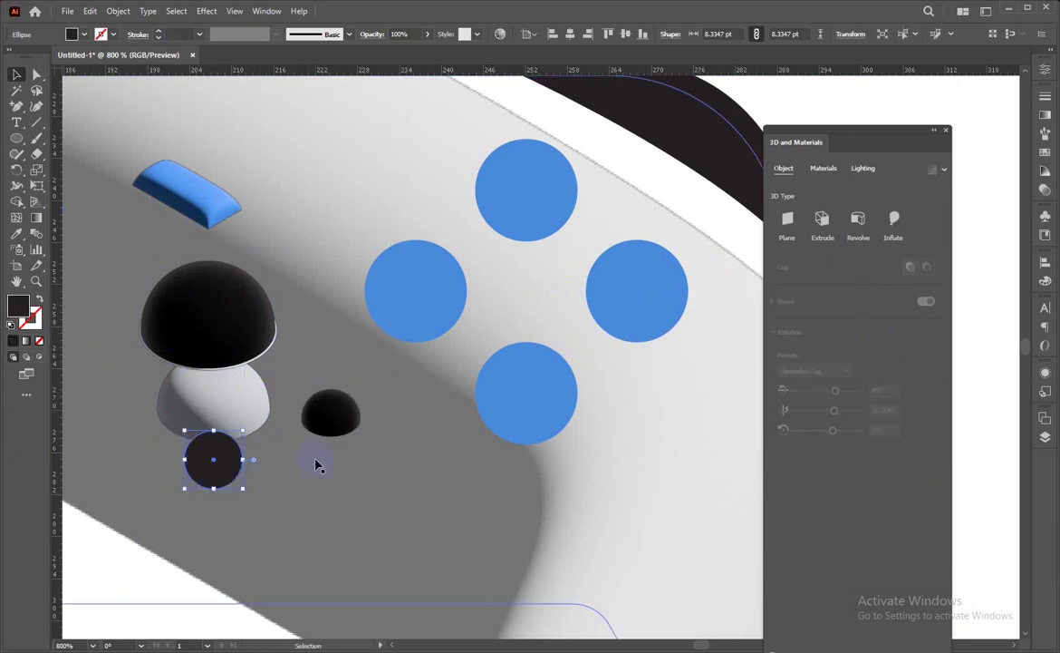
pyautogui.moveTo(331, 414)
pyautogui.mouseDown()
pyautogui.moveTo(217, 385)
pyautogui.moveTo(224, 345)
pyautogui.mouseUp()
pyautogui.click(112, 565)
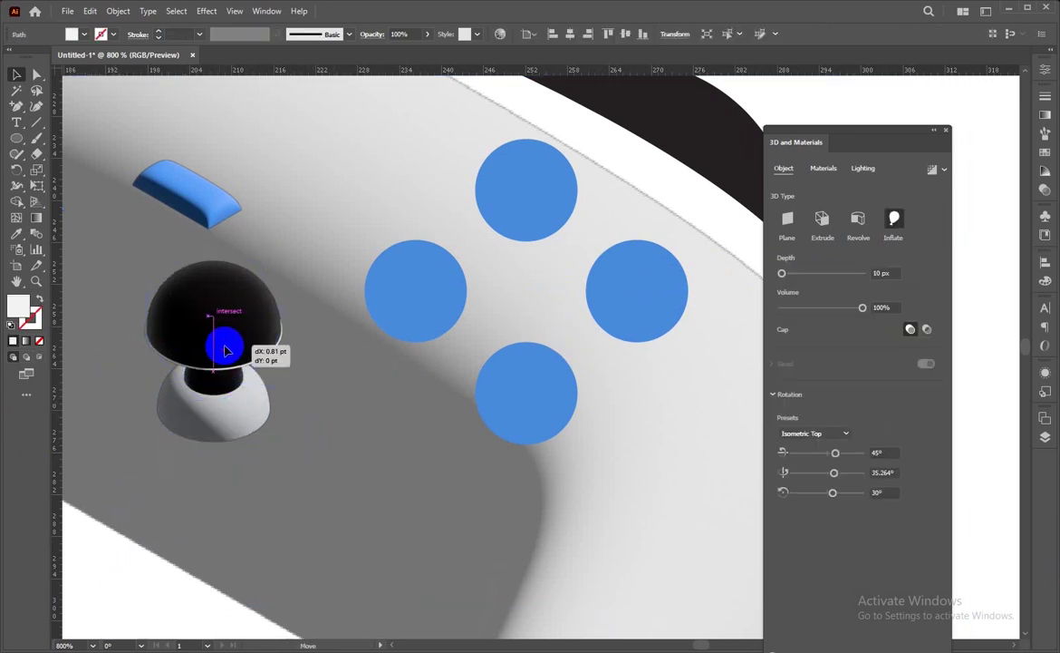
pyautogui.click(213, 417)
# Lower the grey base disc's inflation volume to 30%
pyautogui.moveTo(847, 309); pyautogui.dragTo(807, 309)
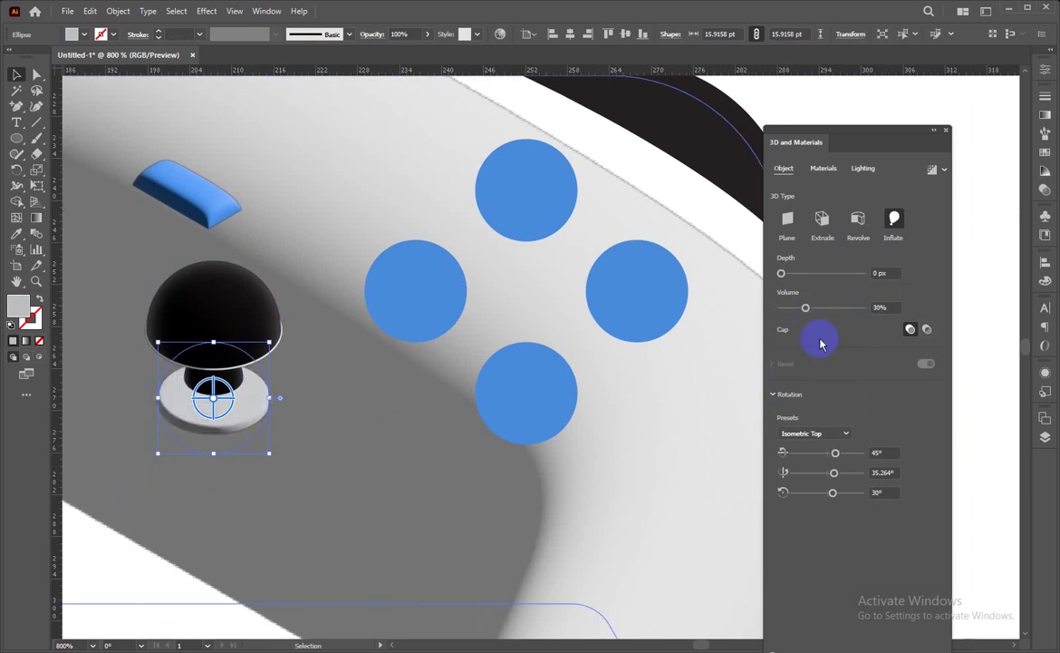
pyautogui.click(237, 391)
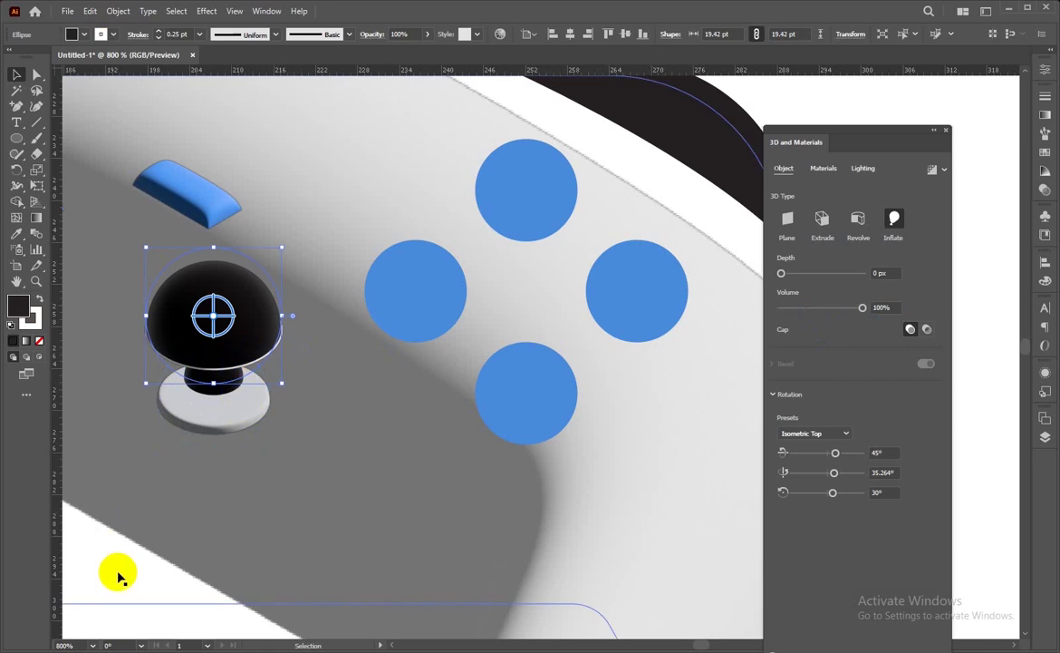
pyautogui.click(311, 363)
pyautogui.click(541, 387)
# Inflate all four blue circles with 0 px depth, Isometric Top rotation and 50% volume
pyautogui.click(429, 303)
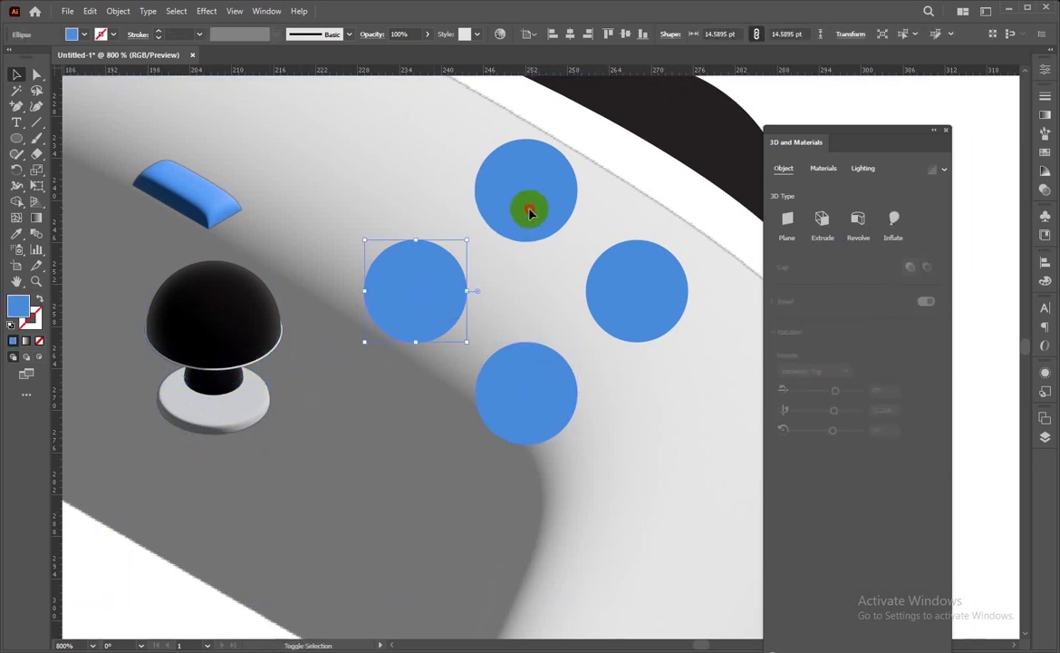
pyautogui.keyDown('shift'); pyautogui.click(526, 209); pyautogui.keyUp('shift')
pyautogui.keyDown('shift'); pyautogui.click(604, 293); pyautogui.keyUp('shift')
pyautogui.keyDown('shift'); pyautogui.click(546, 415); pyautogui.keyUp('shift')
pyautogui.click(894, 237)
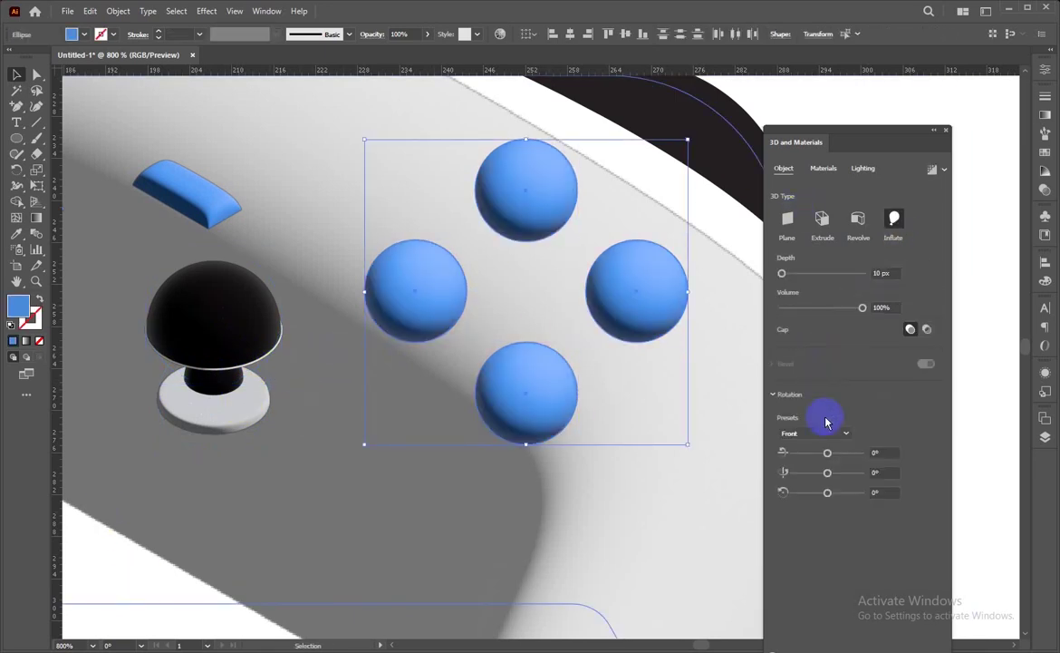
pyautogui.write('0')
pyautogui.press('Return')
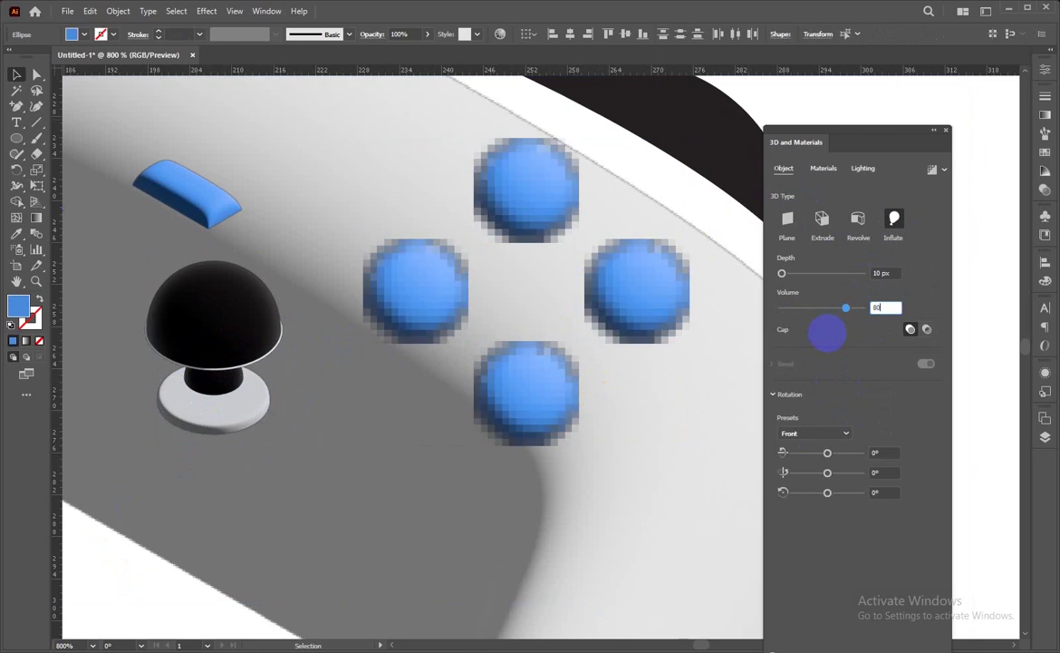
pyautogui.click(814, 434)
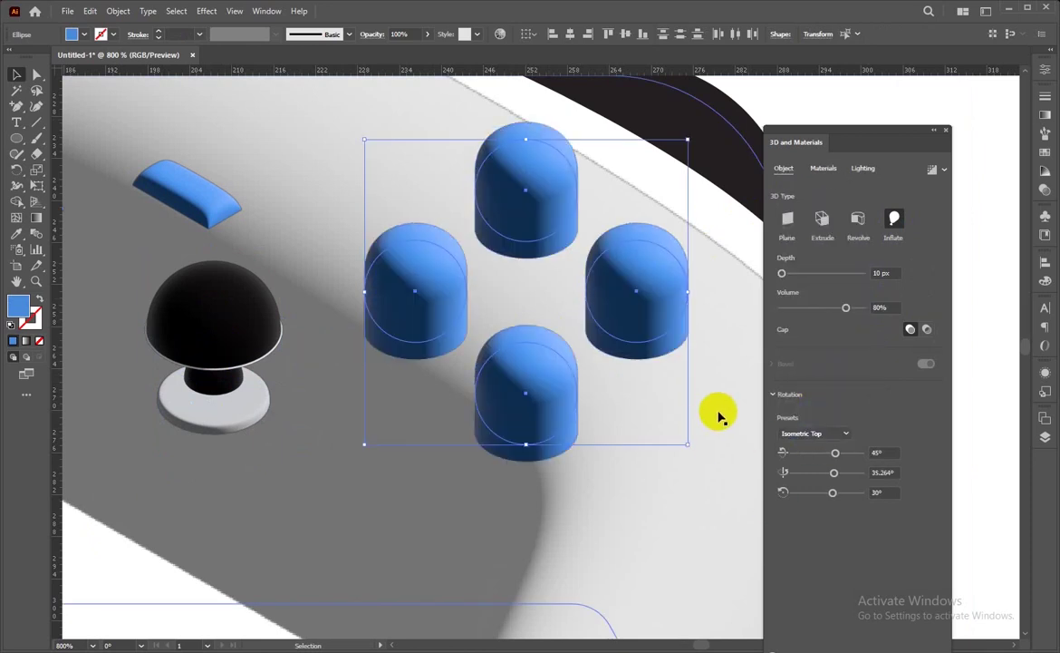
pyautogui.click(884, 307)
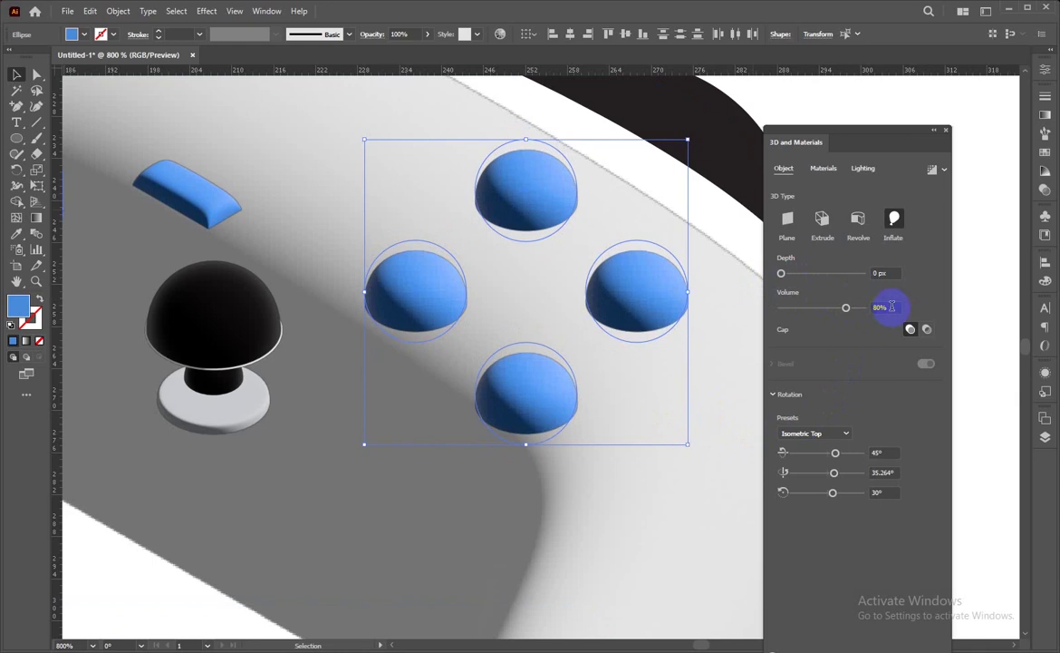
pyautogui.write('60')
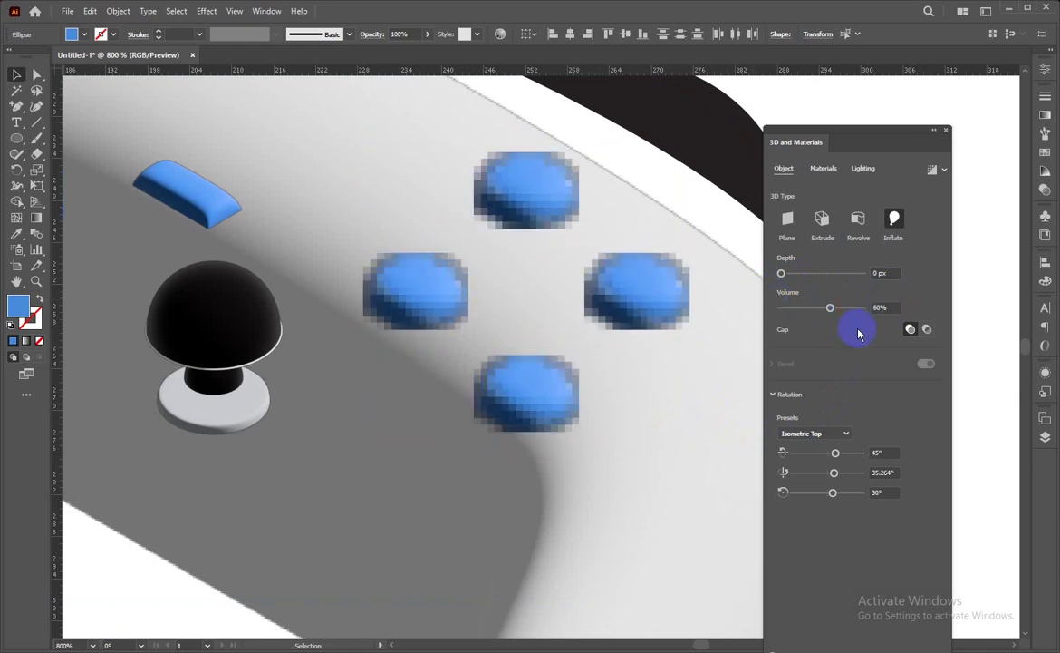
pyautogui.write('50')
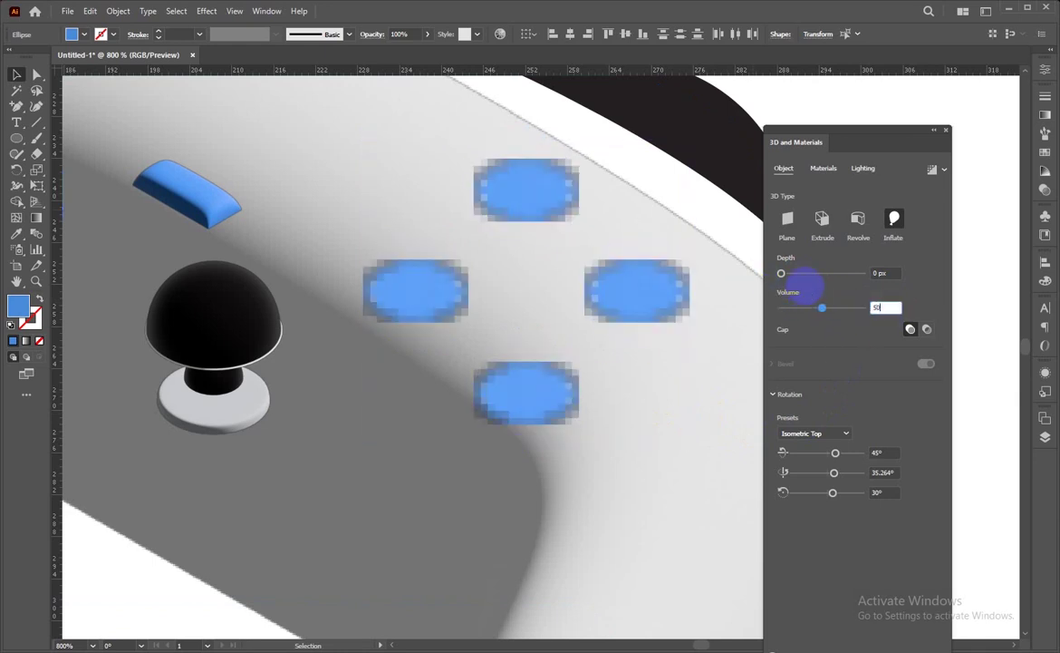
# Nudge two blue face buttons closer together
pyautogui.scroll(-3, 723, 303)
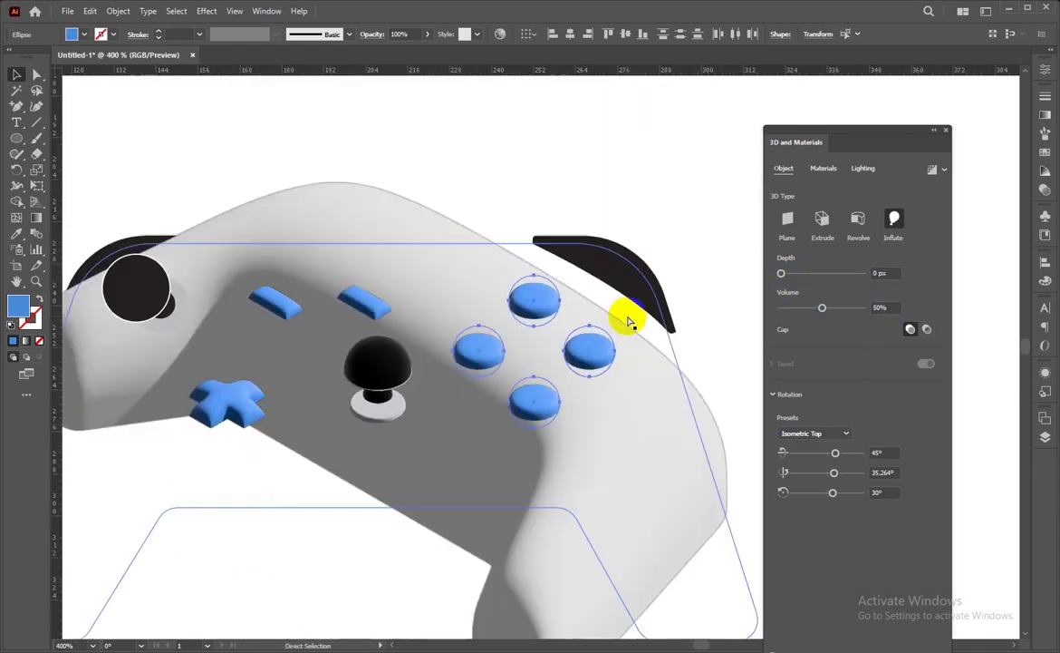
pyautogui.scroll(-2, 625, 315)
pyautogui.click(556, 420)
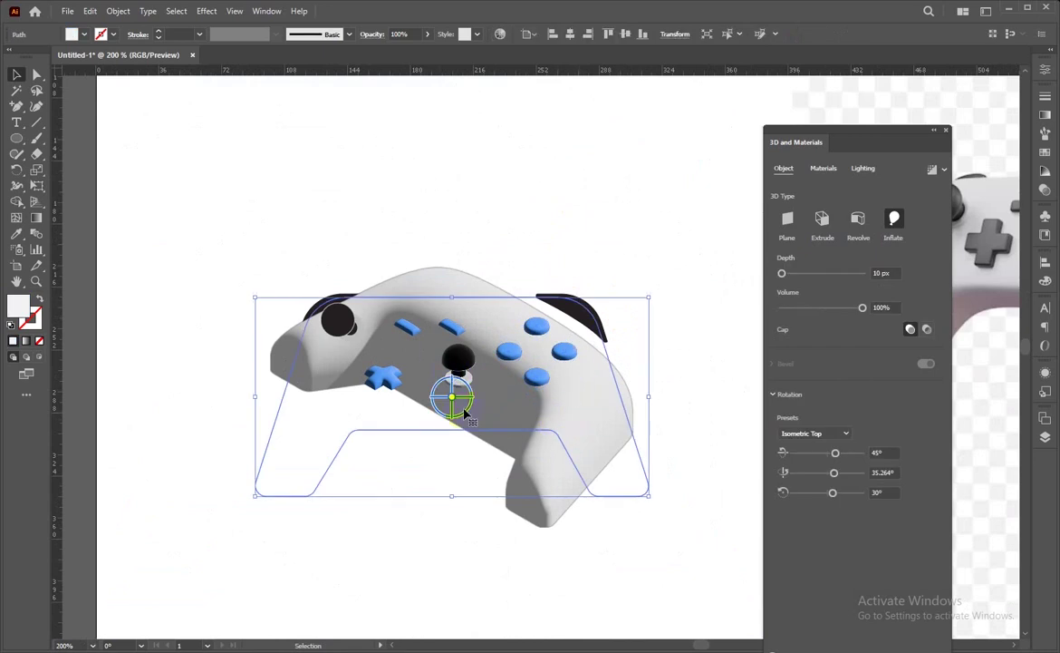
pyautogui.click(436, 537)
pyautogui.click(515, 358)
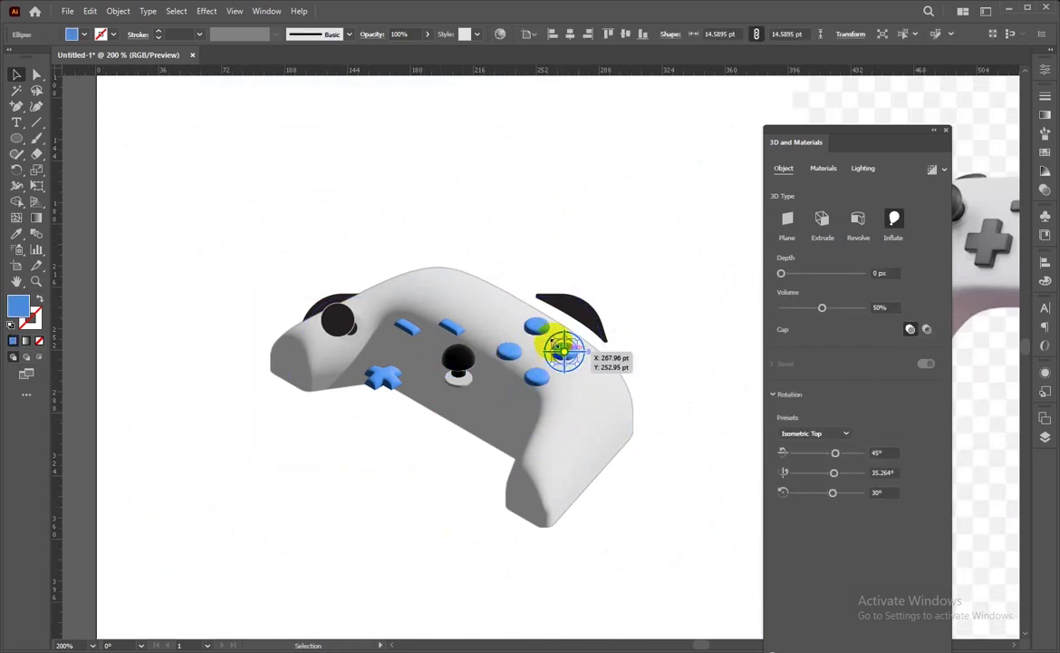
pyautogui.click(539, 378)
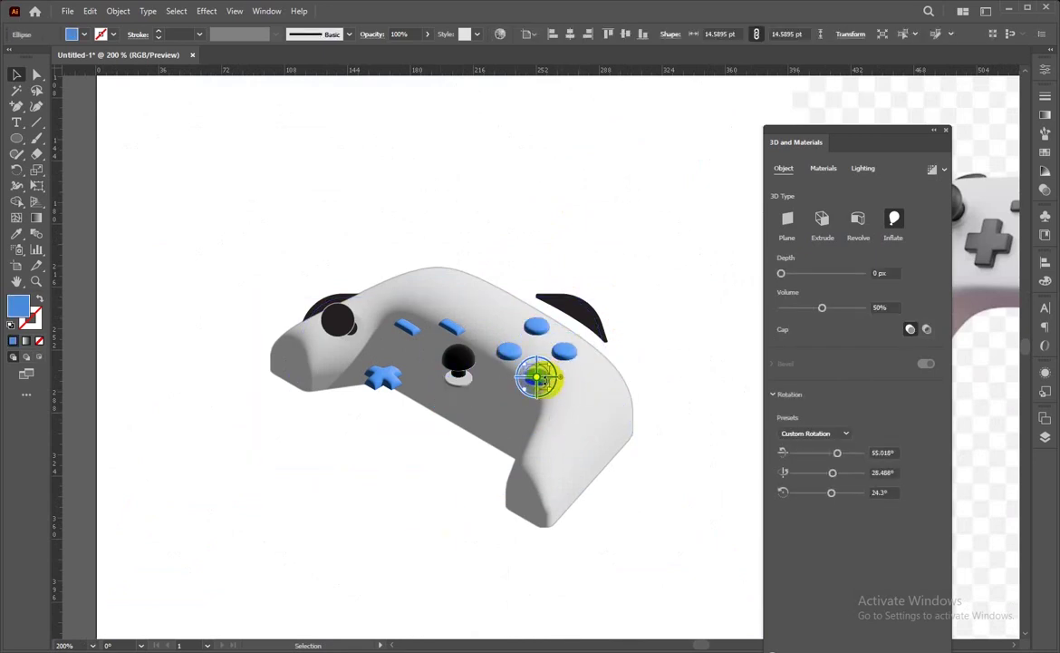
pyautogui.moveTo(539, 379)
pyautogui.mouseDown()
pyautogui.moveTo(550, 371)
pyautogui.moveTo(541, 371)
pyautogui.mouseUp()
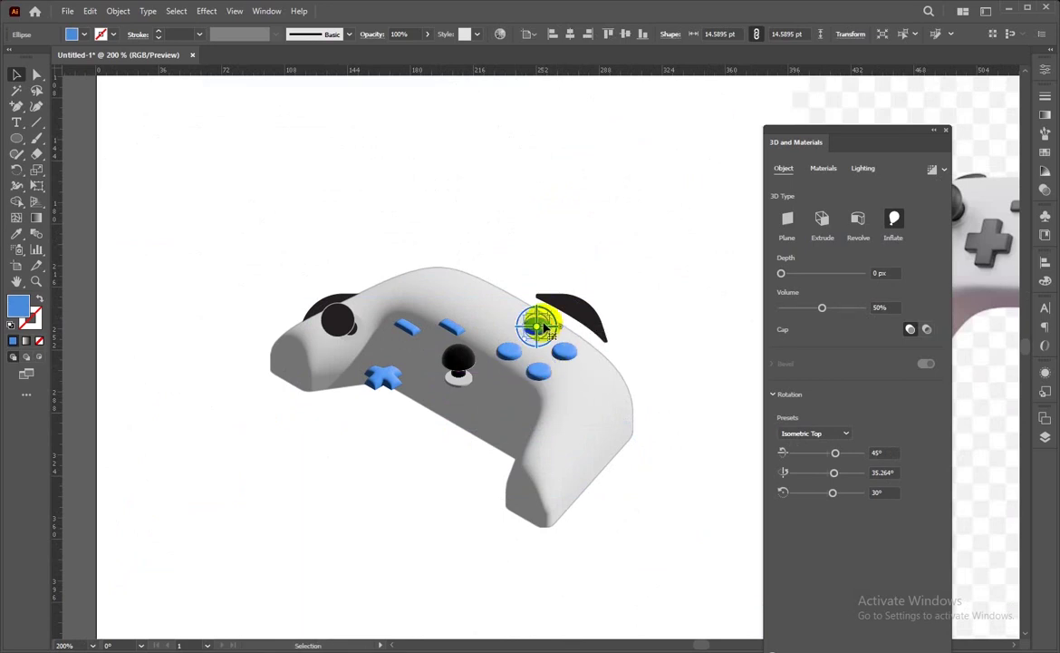
pyautogui.moveTo(535, 322); pyautogui.dragTo(564, 344)
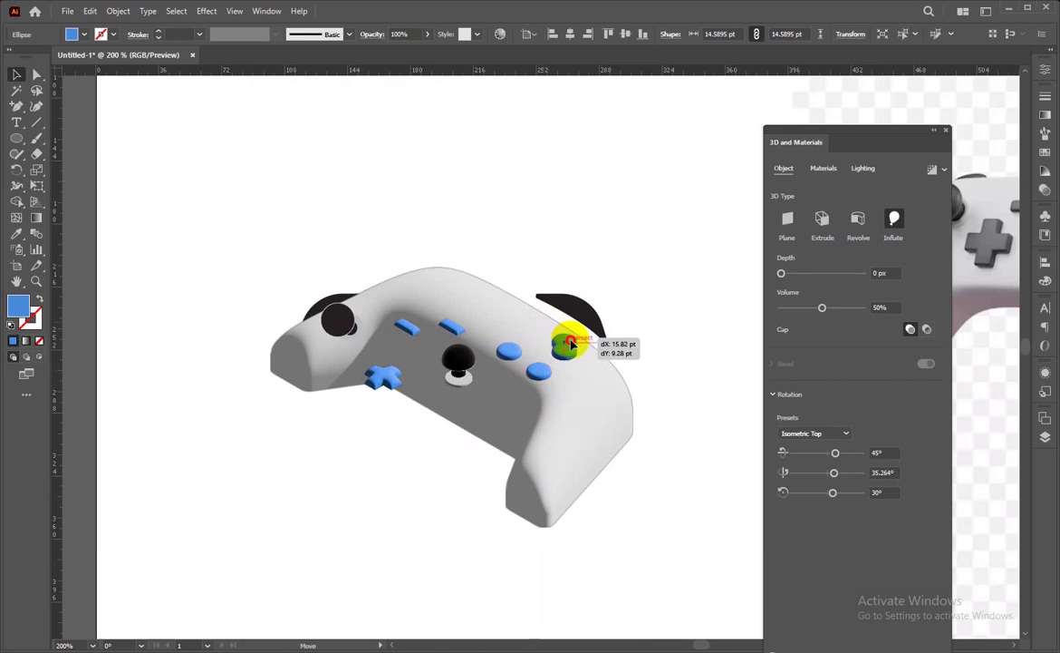
# Move the right face button up and the lower face button to the right
pyautogui.click(573, 356)
pyautogui.keyDown('alt'); pyautogui.scroll(5, 574, 357); pyautogui.keyUp('alt')
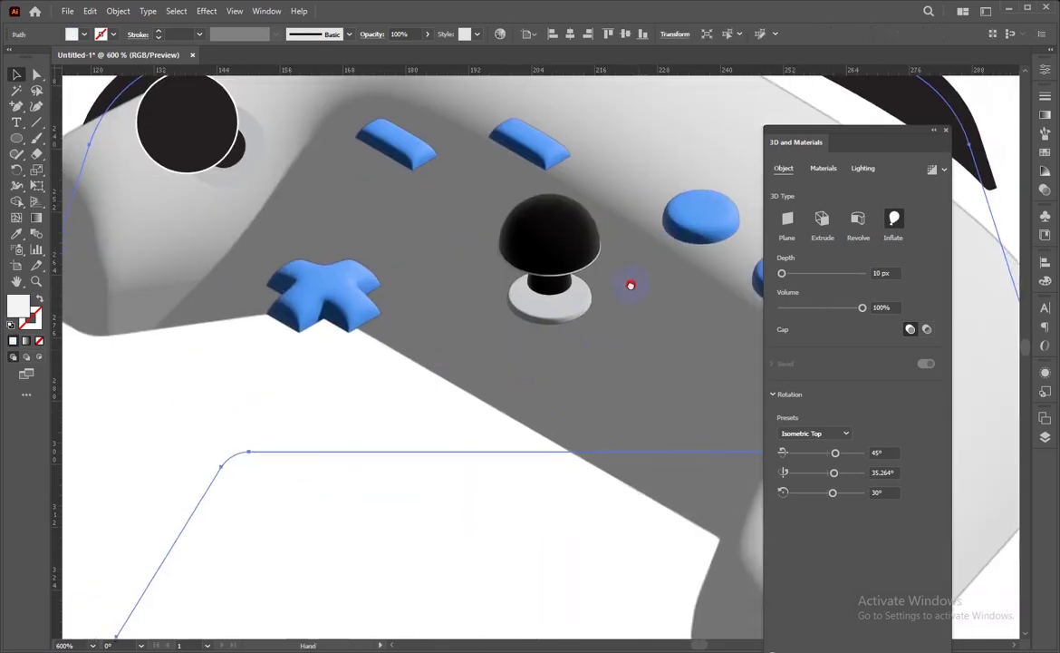
pyautogui.click(453, 372)
pyautogui.moveTo(456, 373); pyautogui.dragTo(456, 348)
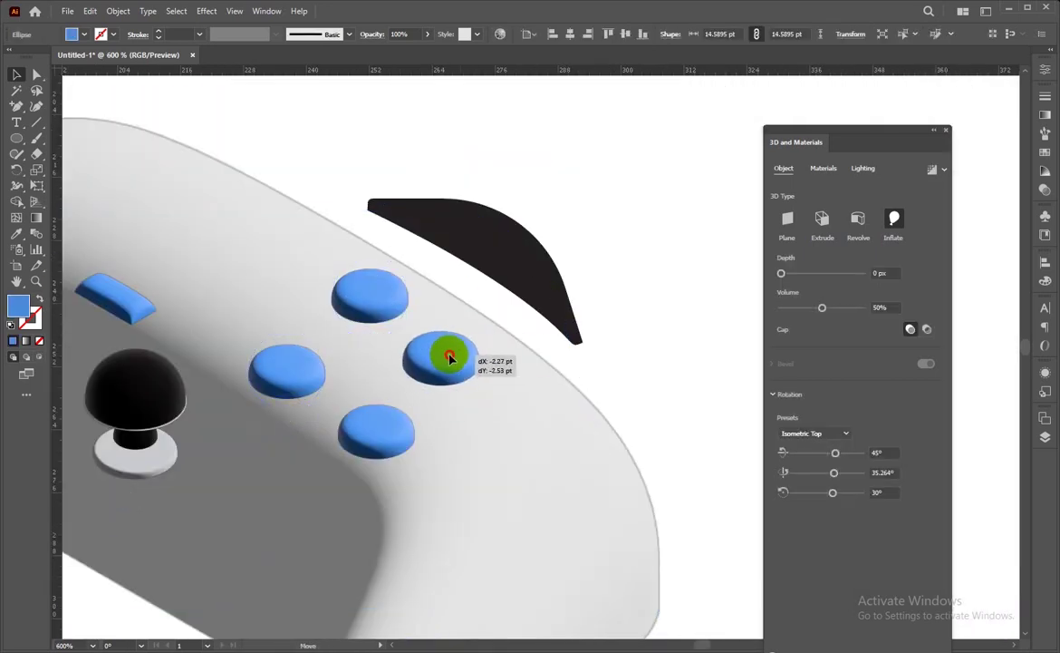
pyautogui.moveTo(392, 434); pyautogui.dragTo(415, 435)
# Reduce the controller body's inflation volume and increase its depth
pyautogui.keyDown('alt'); pyautogui.scroll(-4, 415, 435); pyautogui.keyUp('alt')
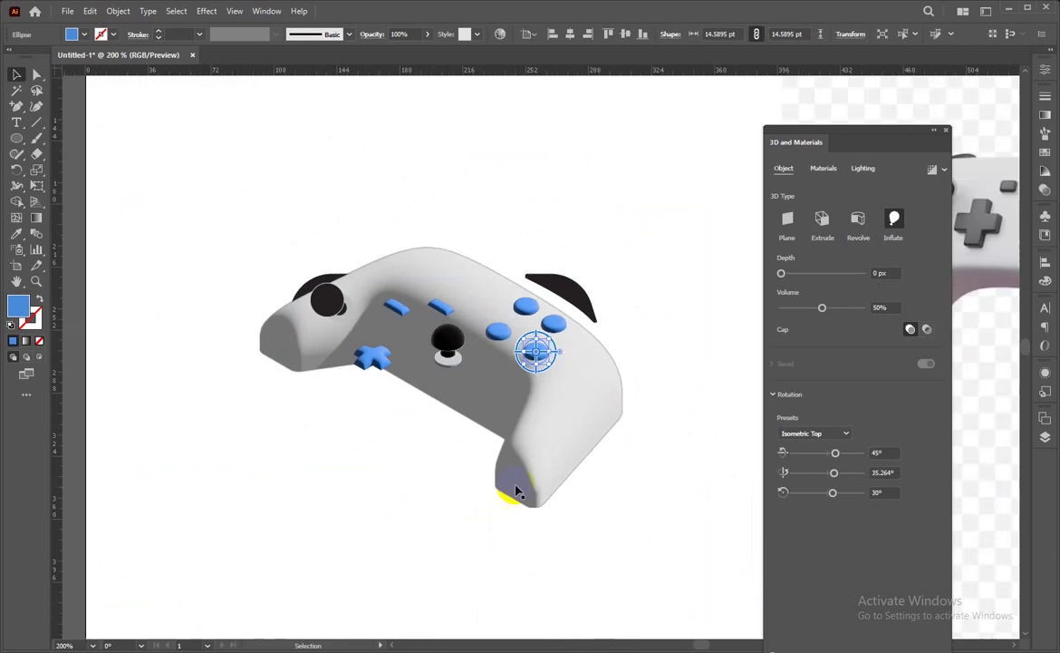
pyautogui.click(504, 492)
pyautogui.moveTo(863, 307); pyautogui.dragTo(824, 309)
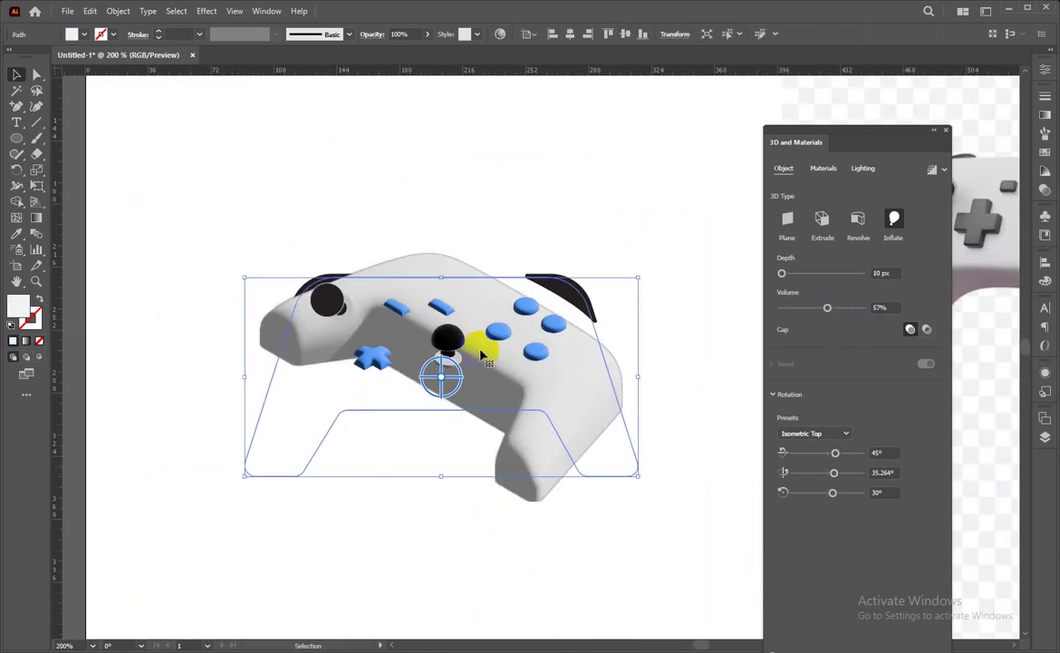
pyautogui.moveTo(782, 273)
pyautogui.mouseDown()
pyautogui.moveTo(867, 281)
pyautogui.moveTo(817, 338)
pyautogui.mouseUp()
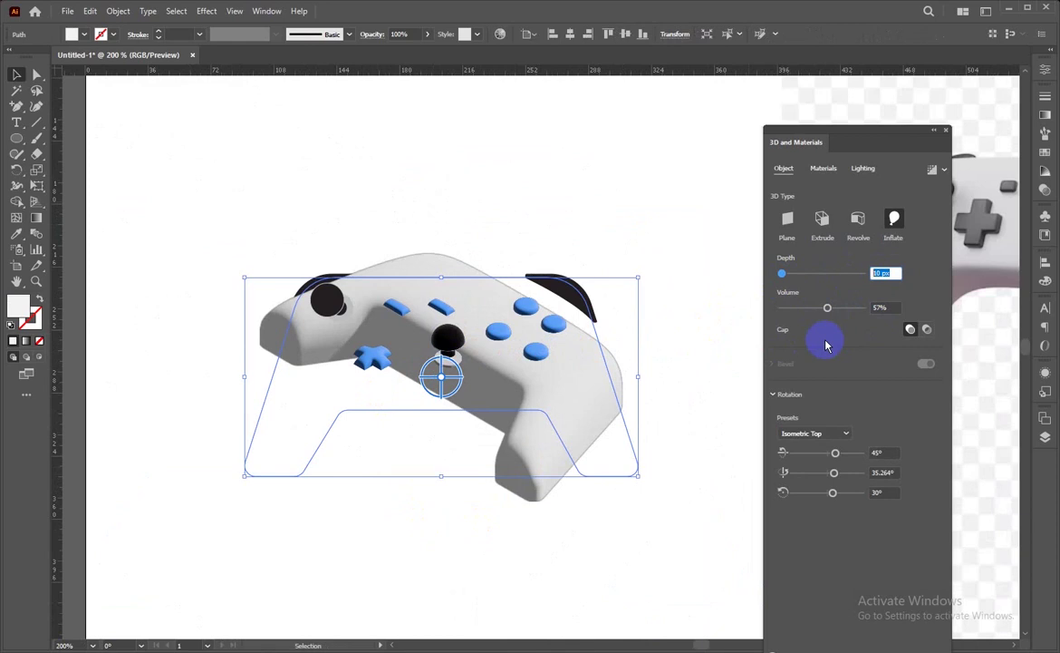
pyautogui.click(385, 166)
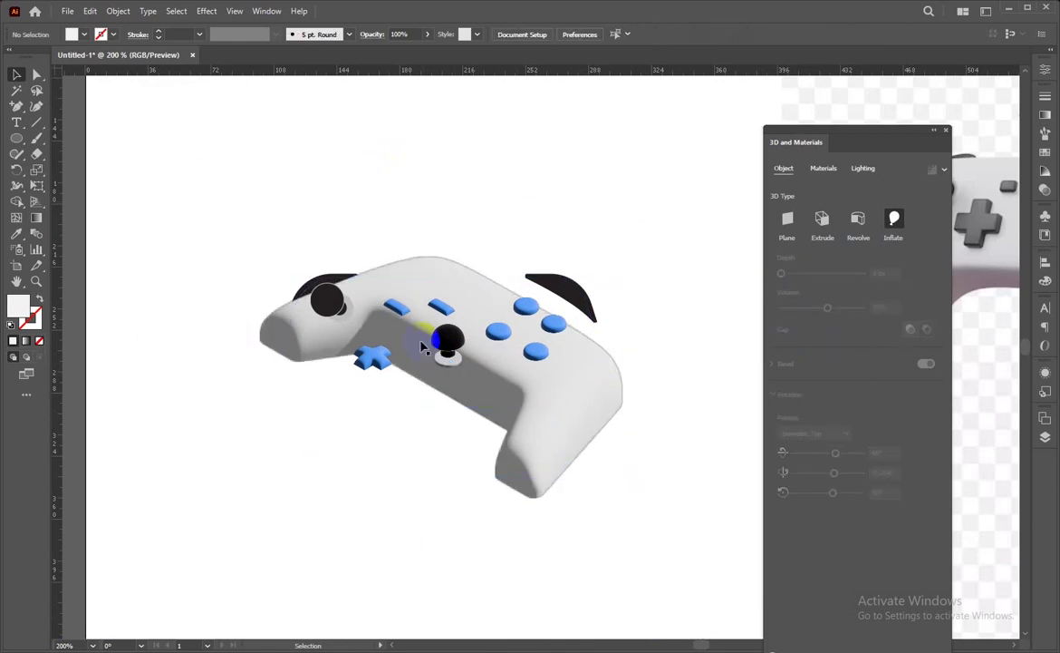
# Delete the leftover left black circle and flatten the D-pad by lowering its volume
pyautogui.click(328, 301)
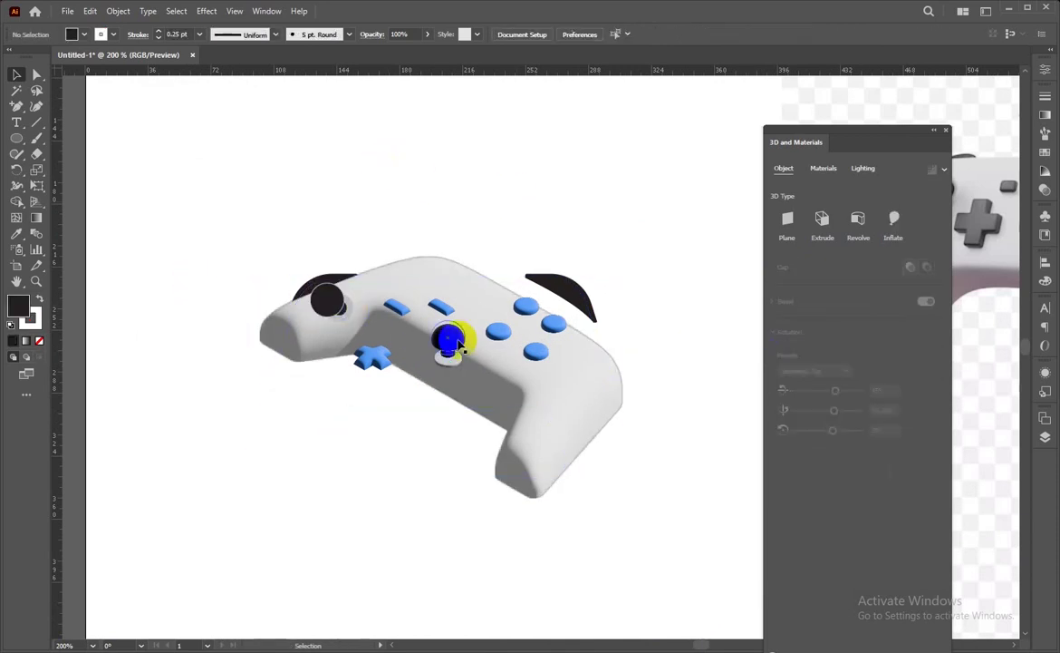
pyautogui.press('Delete')
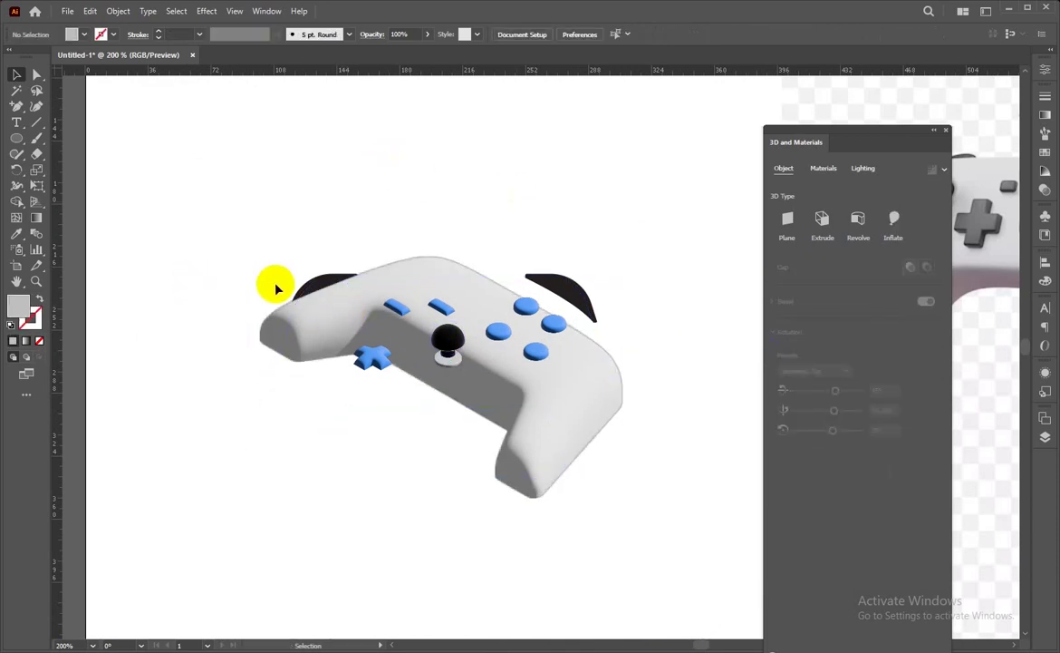
pyautogui.click(375, 359)
pyautogui.moveTo(829, 307); pyautogui.dragTo(783, 307)
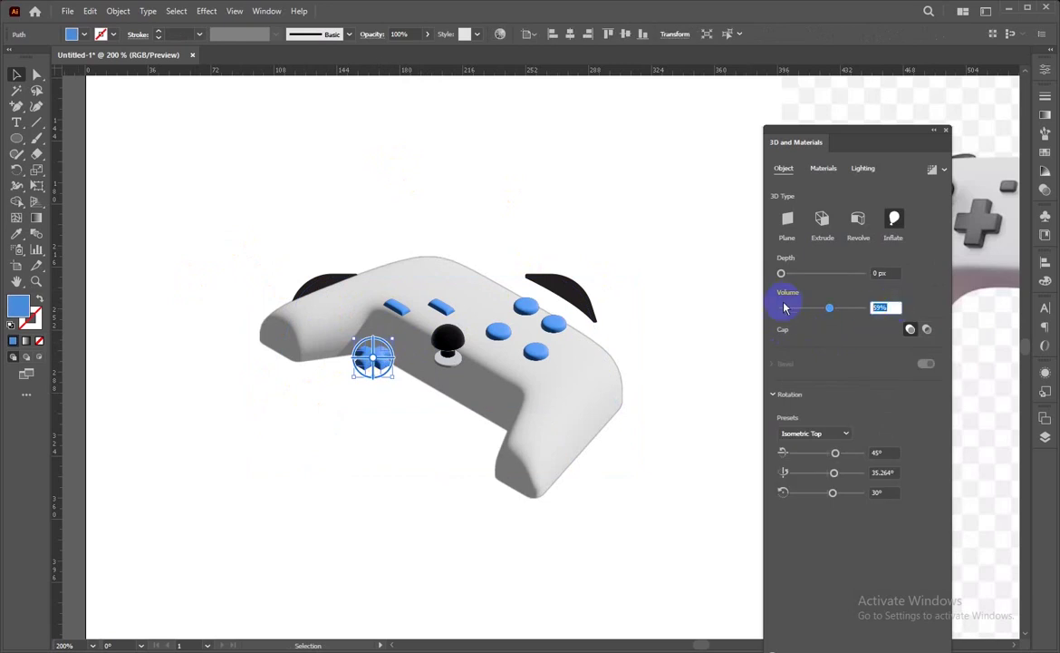
# Move both small blue bars to the top edge and shift the thumbstick upward
pyautogui.click(402, 311)
pyautogui.keyDown('shift'); pyautogui.click(441, 307); pyautogui.keyUp('shift')
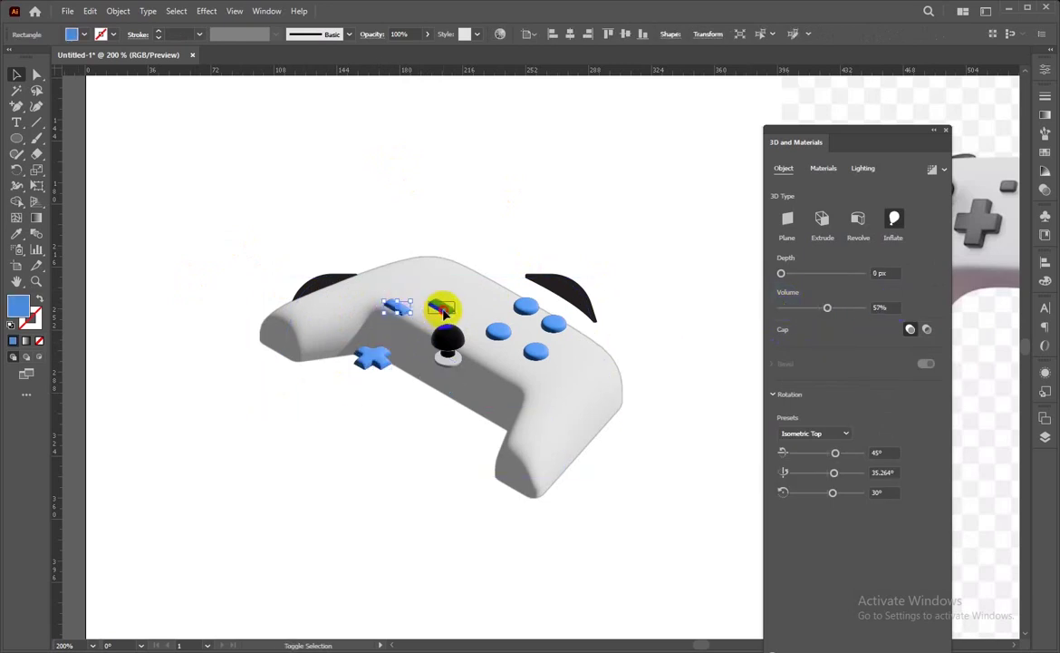
pyautogui.click(271, 159)
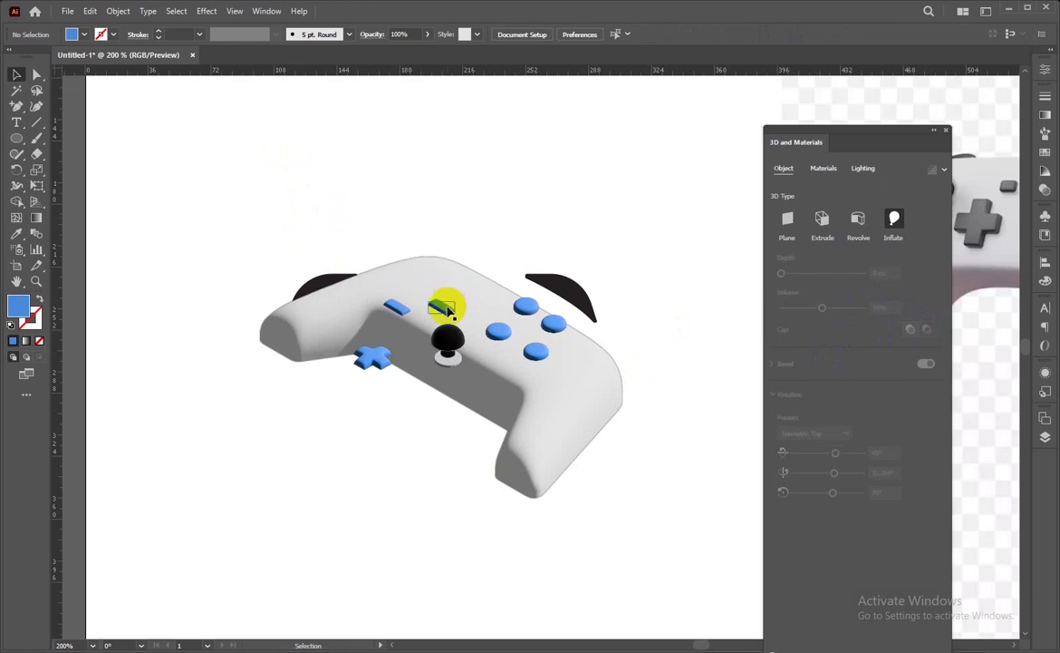
pyautogui.moveTo(446, 311); pyautogui.dragTo(489, 291)
pyautogui.moveTo(398, 310)
pyautogui.mouseDown()
pyautogui.moveTo(433, 280)
pyautogui.moveTo(460, 279)
pyautogui.mouseUp()
pyautogui.click(455, 356)
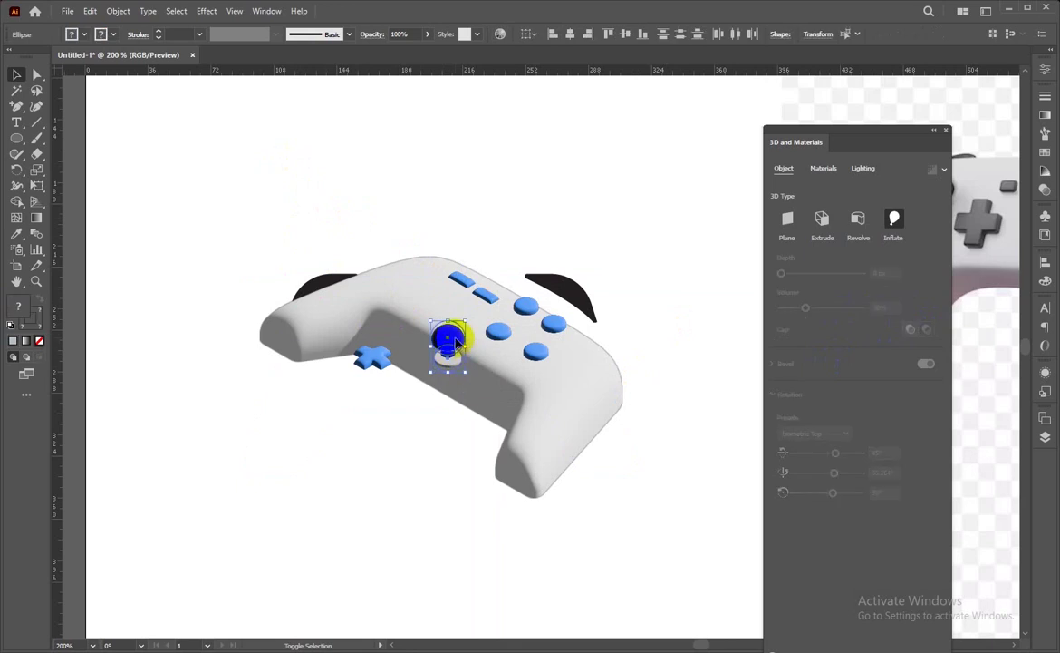
pyautogui.moveTo(457, 357)
pyautogui.mouseDown()
pyautogui.moveTo(462, 326)
pyautogui.moveTo(451, 331)
pyautogui.mouseUp()
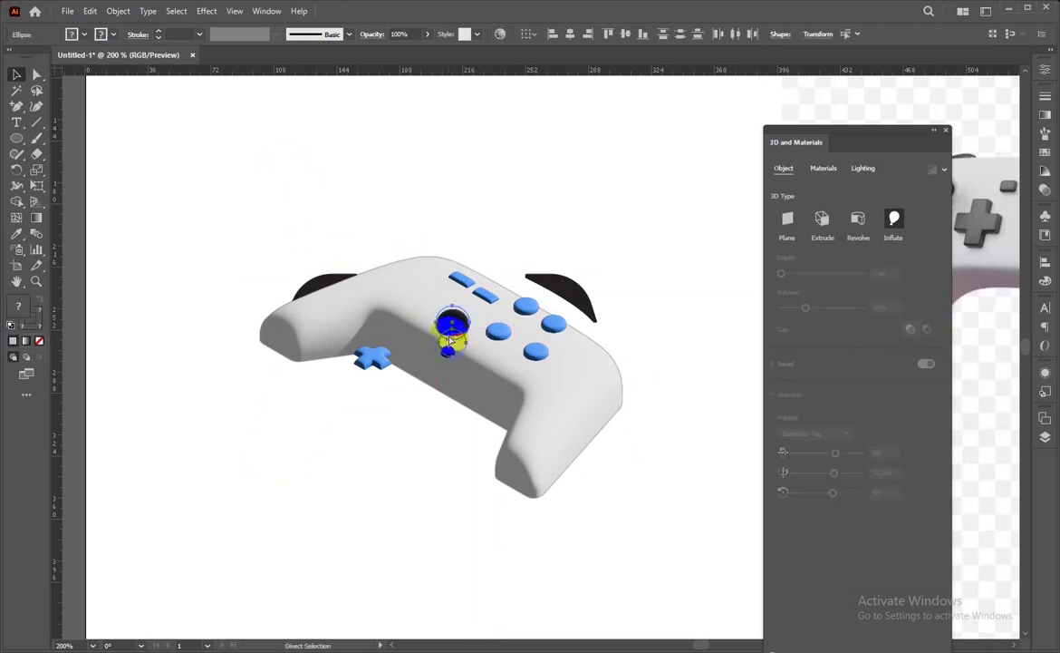
pyautogui.scroll(3, 452, 344)
# Rearrange the four blue face buttons into a tighter diamond
pyautogui.hscroll(2, 508, 426)
pyautogui.hotkey('ctrl', 'shift', 'a')
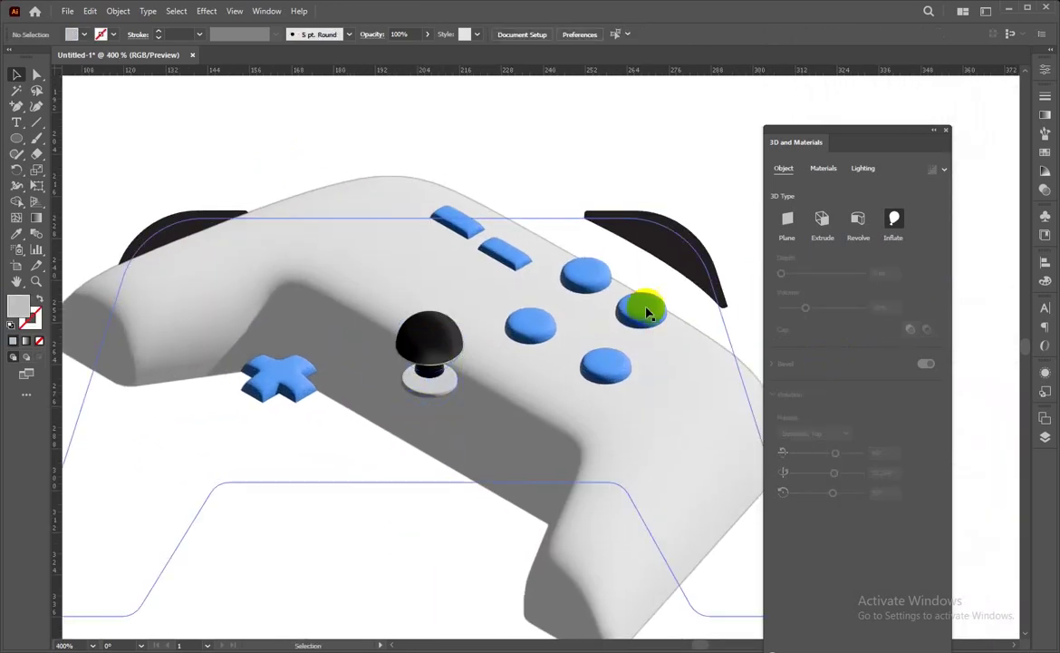
pyautogui.moveTo(641, 309); pyautogui.dragTo(622, 313)
pyautogui.moveTo(609, 369); pyautogui.dragTo(629, 369)
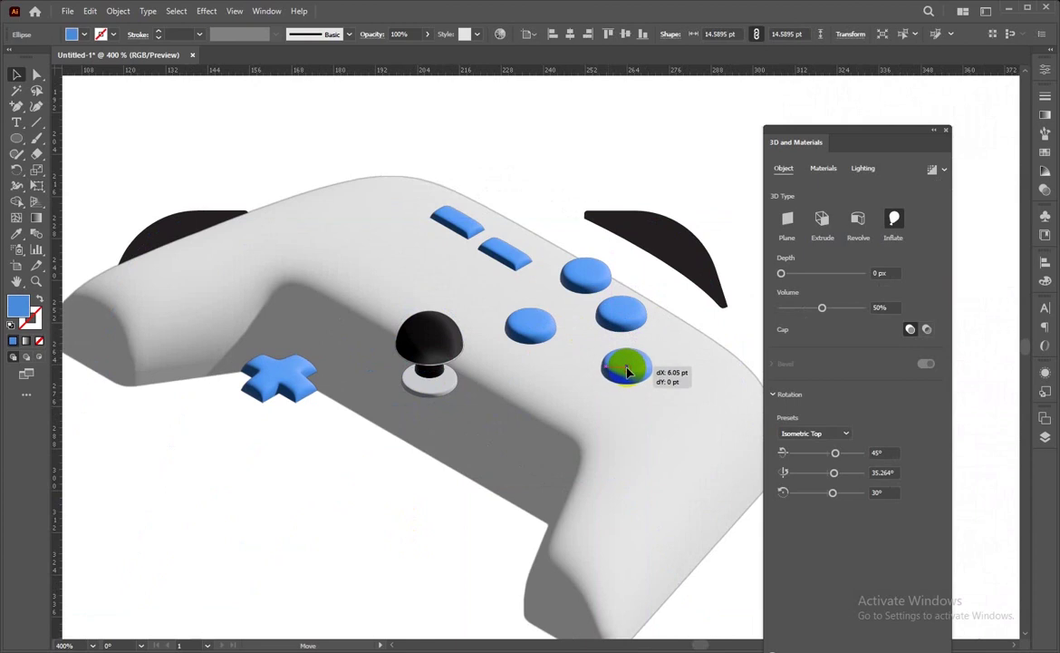
pyautogui.moveTo(535, 327); pyautogui.dragTo(553, 317)
pyautogui.click(598, 276)
pyautogui.moveTo(599, 277); pyautogui.dragTo(564, 369)
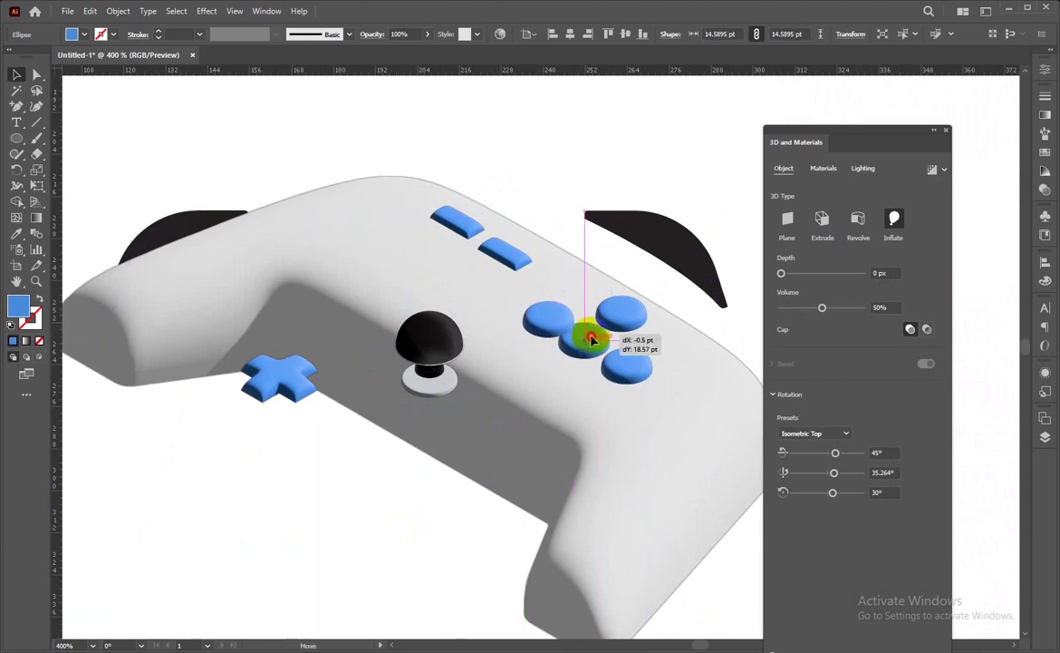
pyautogui.moveTo(631, 364); pyautogui.dragTo(635, 371)
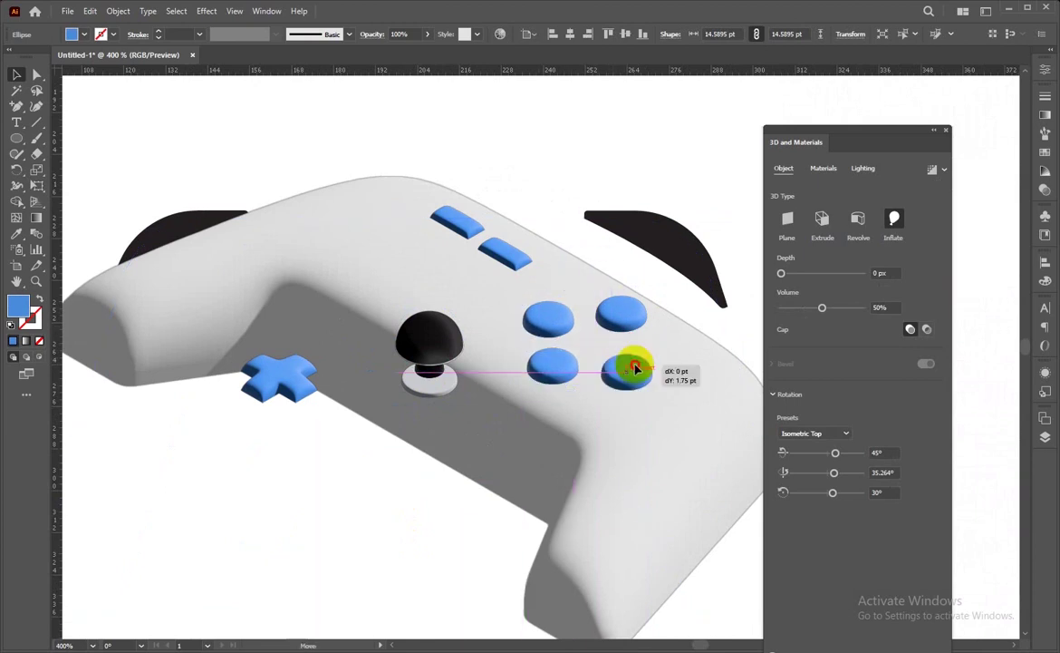
pyautogui.moveTo(628, 309); pyautogui.dragTo(627, 314)
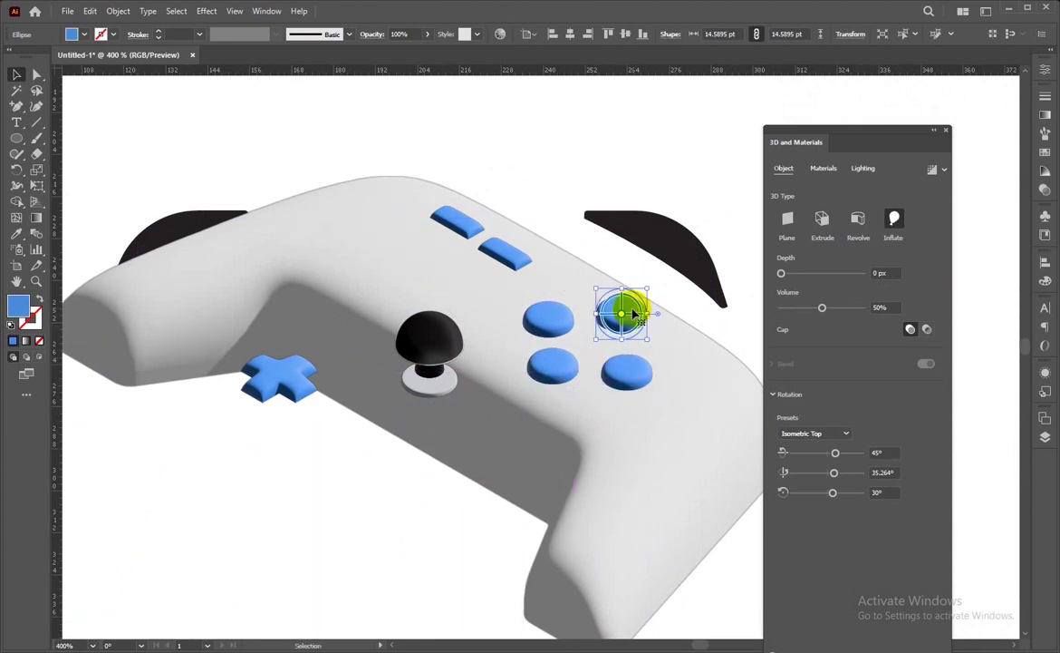
# Realign the joystick ball, disc and stem, and place the D-pad beside the joystick
pyautogui.click(422, 386)
pyautogui.click(384, 445)
pyautogui.click(429, 367)
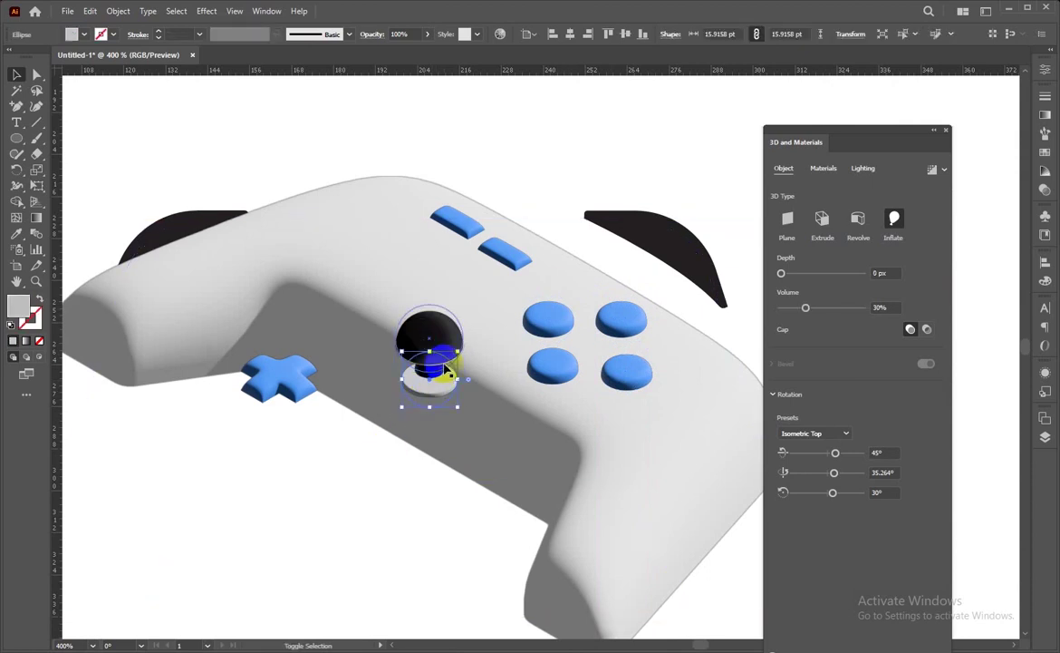
pyautogui.keyDown('shift'); pyautogui.click(439, 345); pyautogui.keyUp('shift')
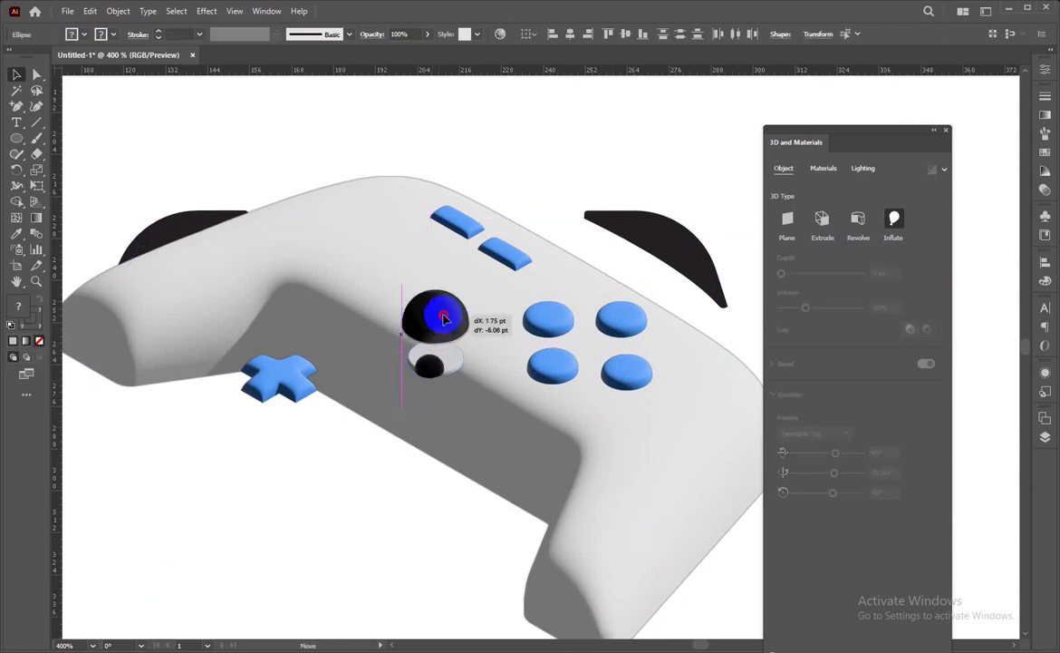
pyautogui.moveTo(440, 341)
pyautogui.mouseDown()
pyautogui.moveTo(495, 310)
pyautogui.moveTo(468, 284)
pyautogui.mouseUp()
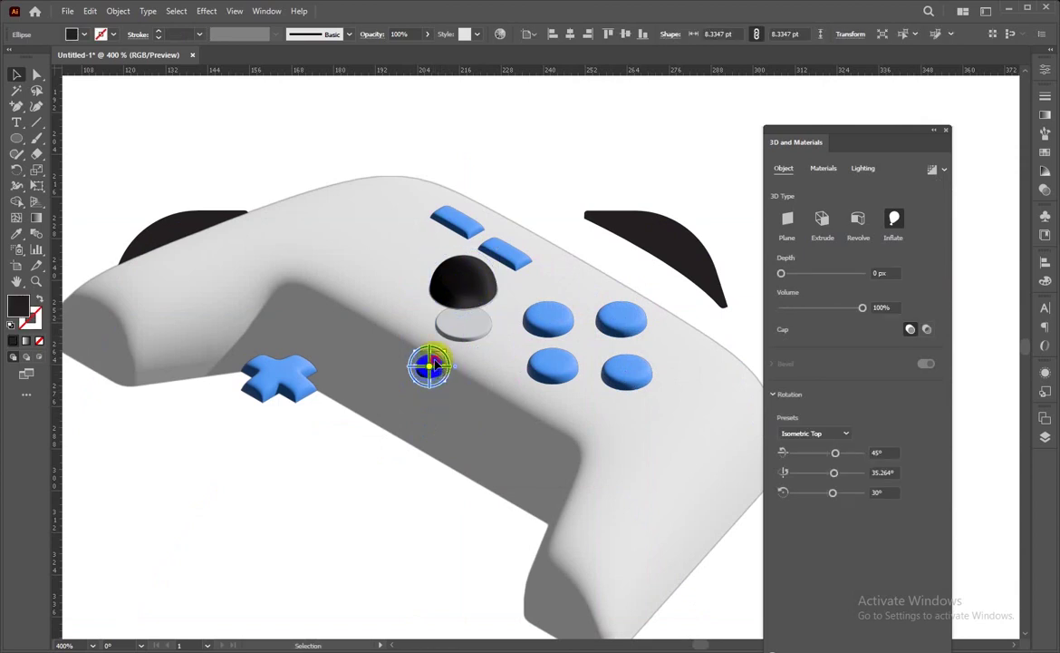
pyautogui.moveTo(431, 367); pyautogui.dragTo(463, 312)
pyautogui.moveTo(285, 376); pyautogui.dragTo(389, 263)
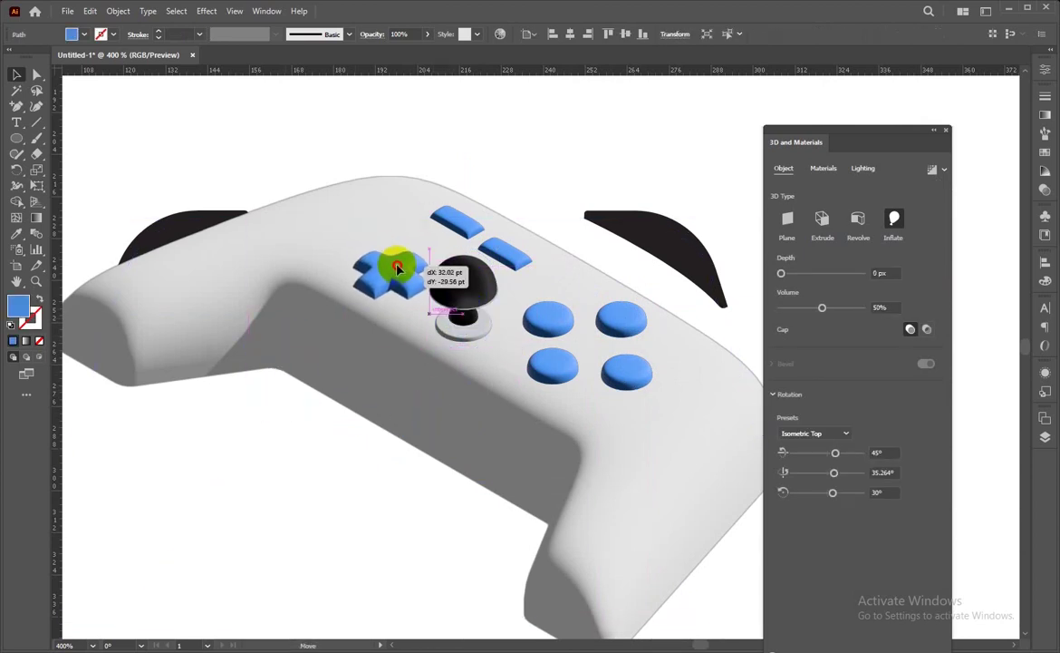
pyautogui.moveTo(389, 263); pyautogui.dragTo(391, 265)
# Duplicate the joystick toward the top edge and shrink the copy slightly
pyautogui.click(276, 499)
pyautogui.click(292, 395)
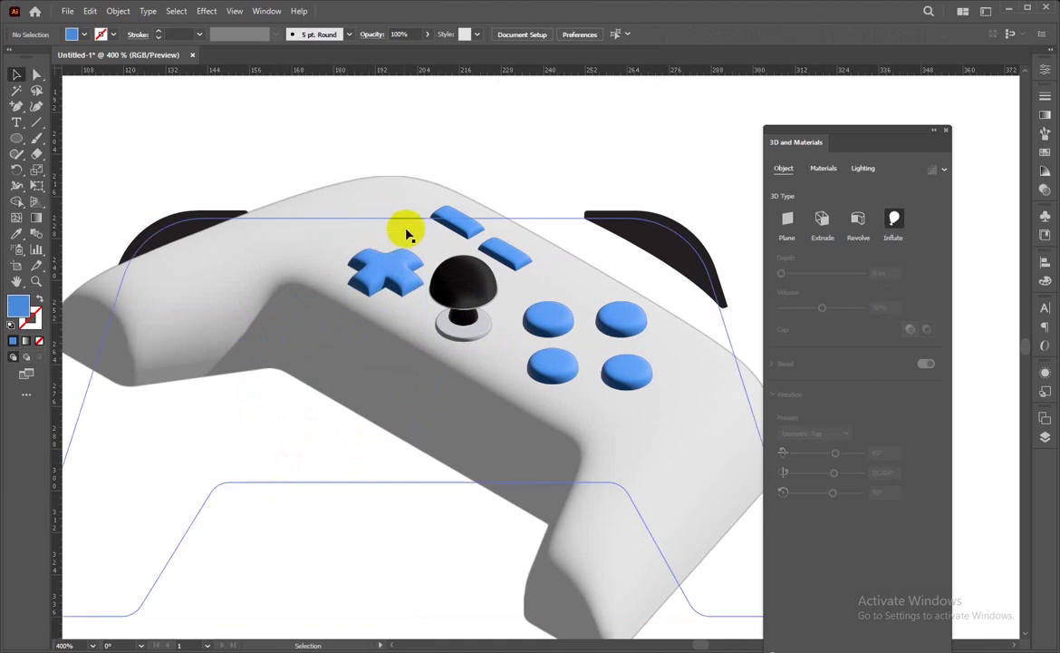
pyautogui.click(463, 312)
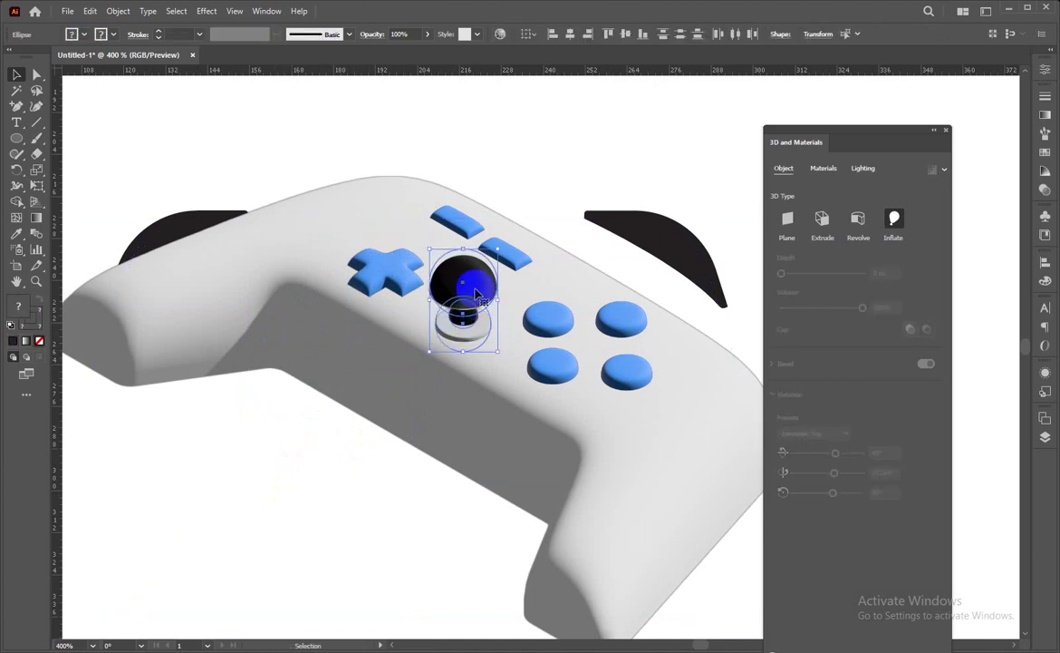
pyautogui.moveTo(476, 305); pyautogui.dragTo(392, 177)
pyautogui.moveTo(416, 137); pyautogui.dragTo(410, 147)
pyautogui.click(281, 145)
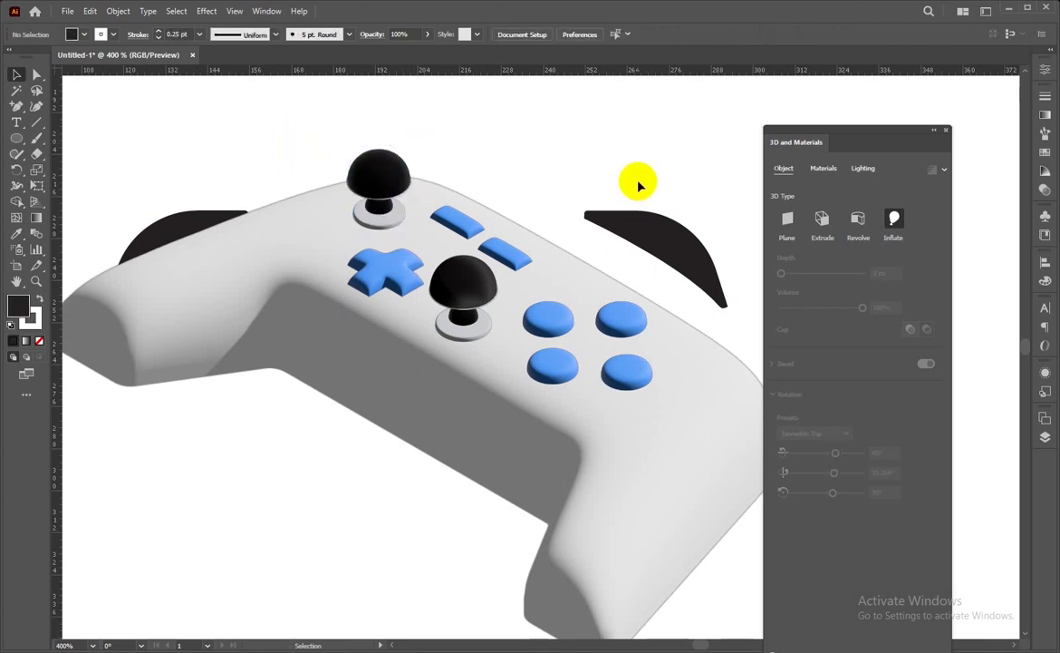
# Nudge the small blue button down and shift the lower joystick slightly right
pyautogui.hscroll(2, 639, 184)
pyautogui.click(390, 222)
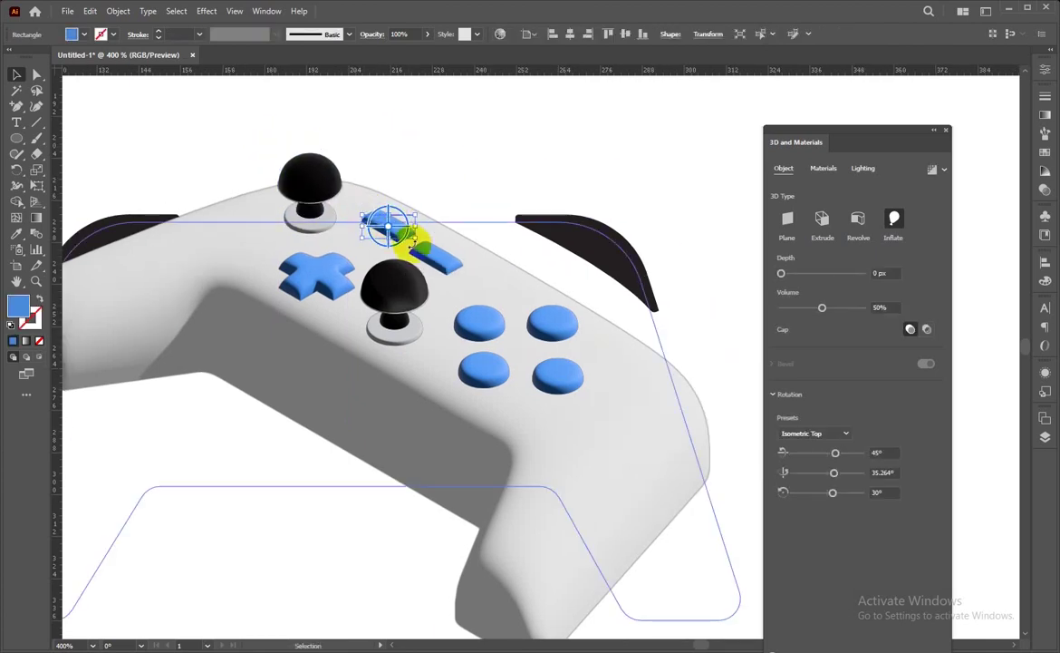
pyautogui.moveTo(397, 224)
pyautogui.mouseDown()
pyautogui.moveTo(391, 244)
pyautogui.moveTo(453, 276)
pyautogui.mouseUp()
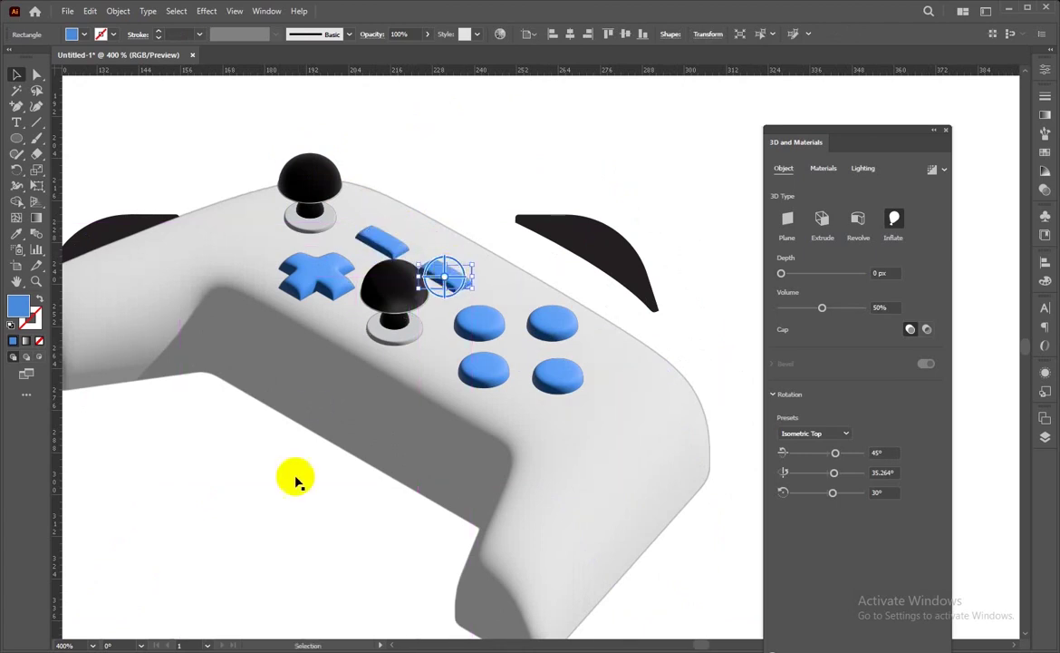
pyautogui.click(392, 348)
pyautogui.keyDown('shift'); pyautogui.click(404, 339); pyautogui.keyUp('shift')
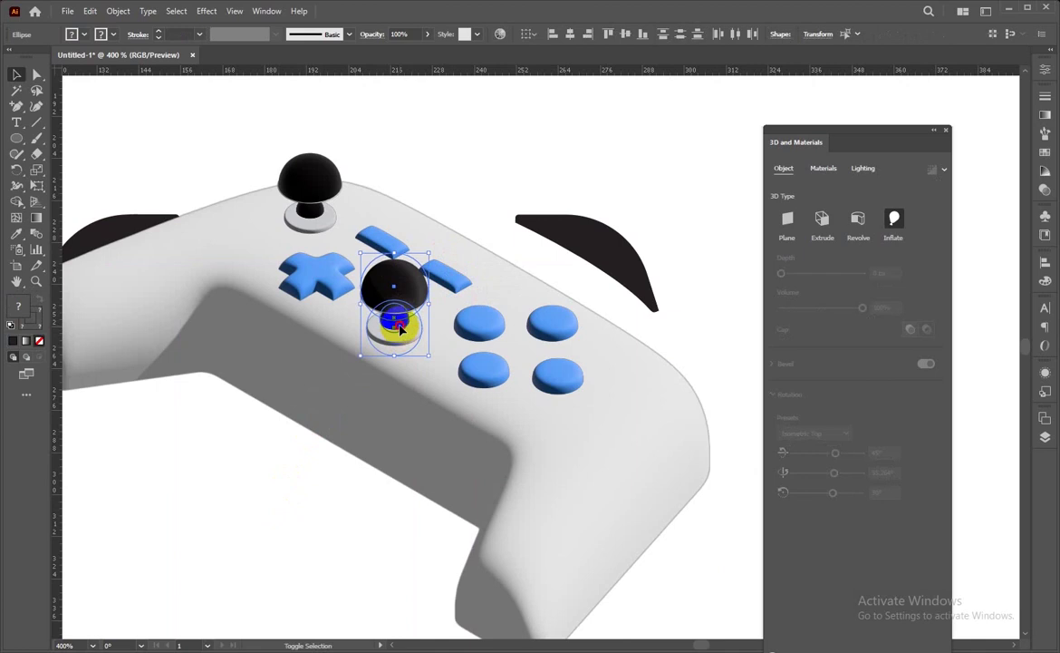
pyautogui.moveTo(404, 339); pyautogui.dragTo(407, 333)
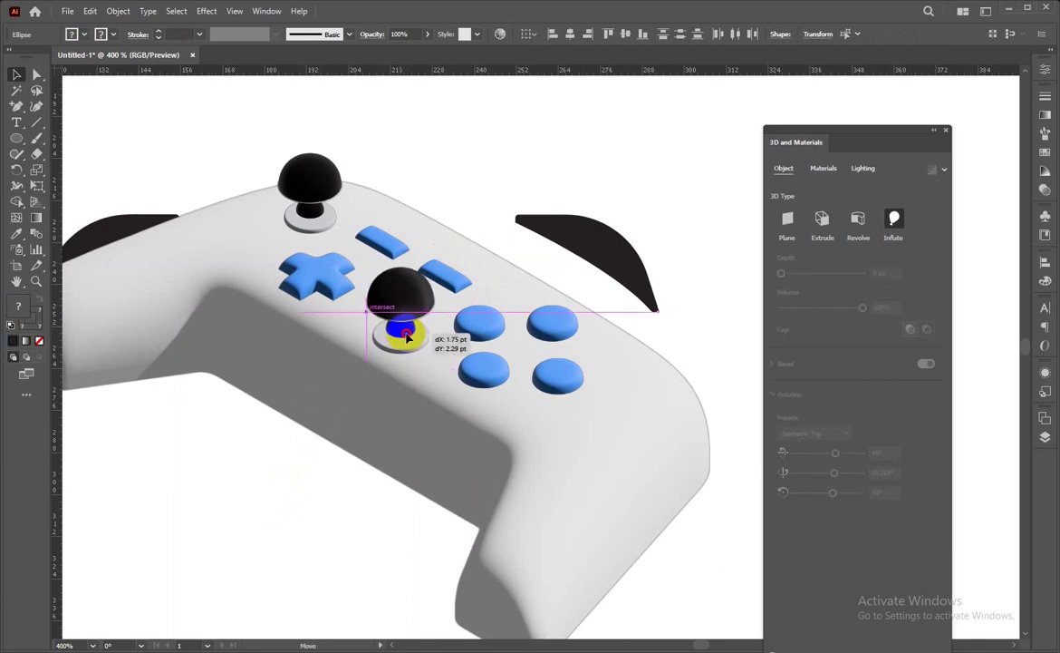
pyautogui.click(301, 488)
pyautogui.click(338, 209)
pyautogui.moveTo(163, 159)
pyautogui.mouseDown()
pyautogui.moveTo(320, 213)
pyautogui.moveTo(278, 219)
pyautogui.mouseUp()
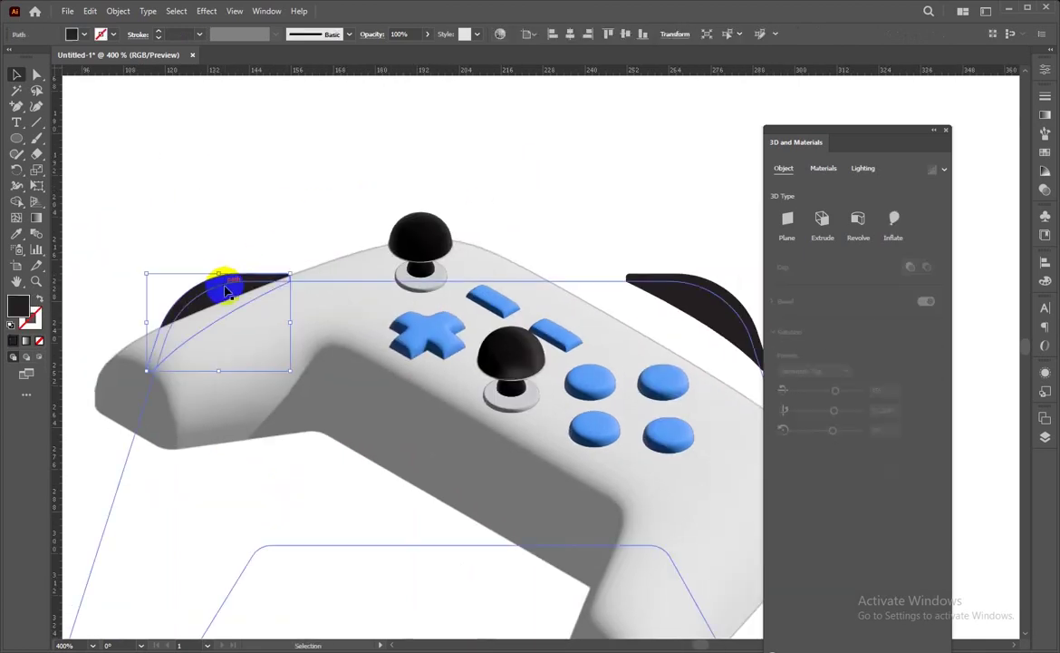
# Lift the left black trigger above the controller and apply 3D Inflate to it
pyautogui.click(223, 272)
pyautogui.click(220, 210)
pyautogui.click(217, 290)
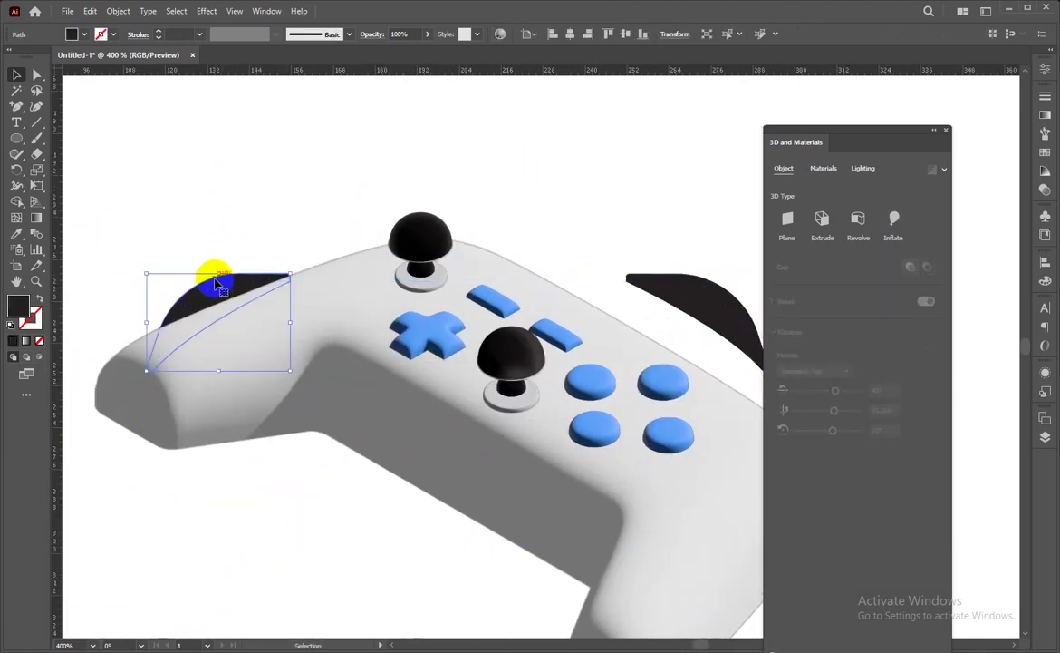
pyautogui.moveTo(216, 286); pyautogui.dragTo(297, 149)
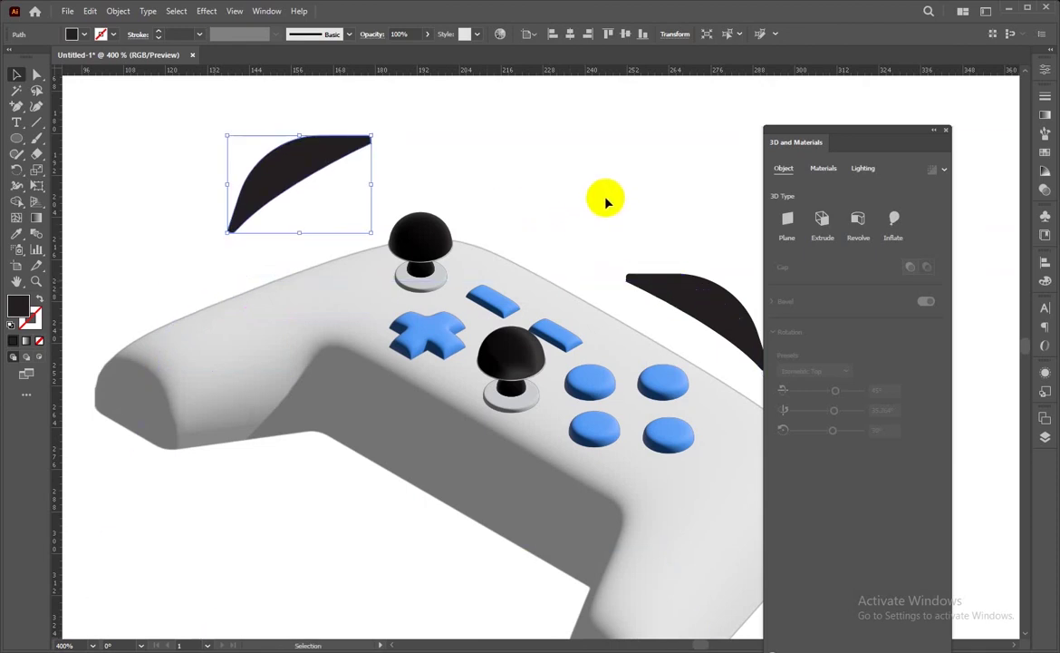
pyautogui.moveTo(606, 202); pyautogui.dragTo(486, 184)
pyautogui.click(895, 222)
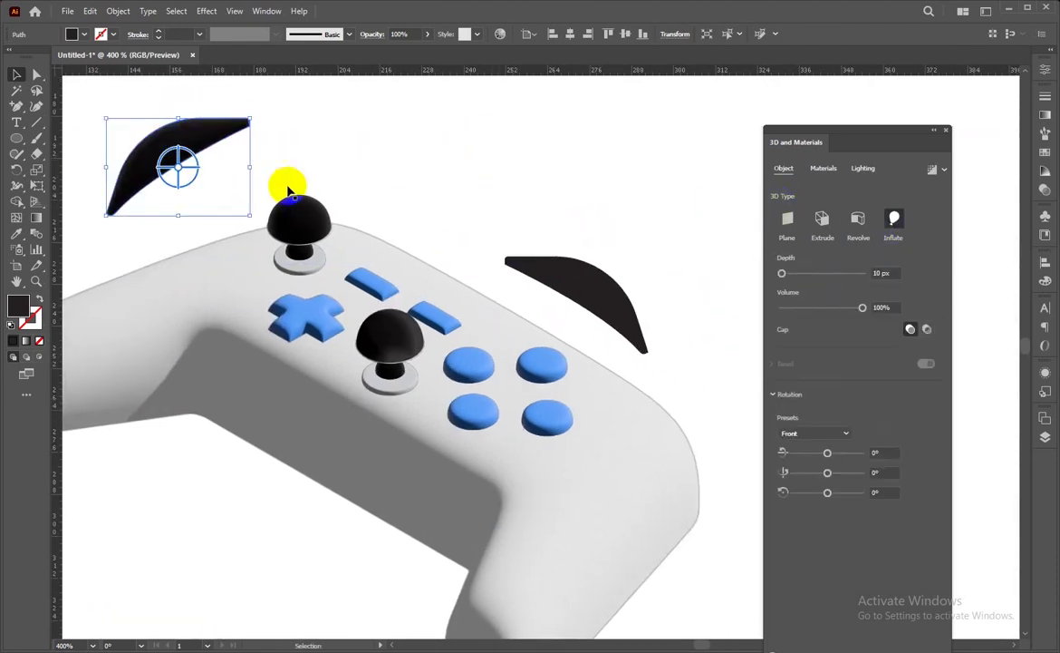
pyautogui.click(299, 219)
pyautogui.keyDown('shift'); pyautogui.click(387, 335); pyautogui.keyUp('shift')
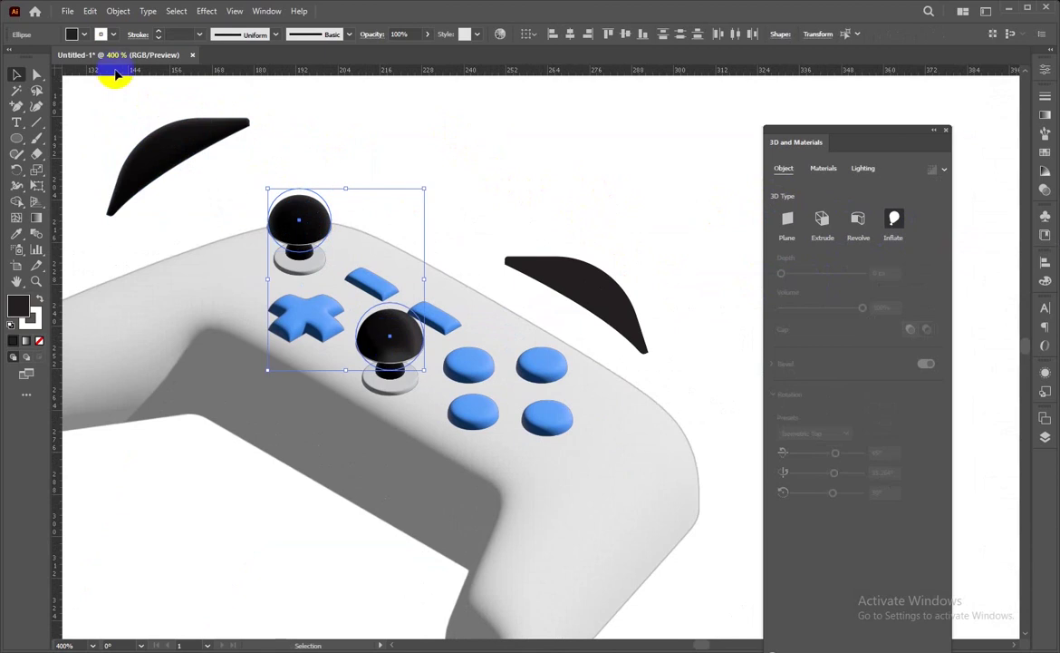
# Fill both thumbstick caps with dark colour 282727
pyautogui.click(85, 33)
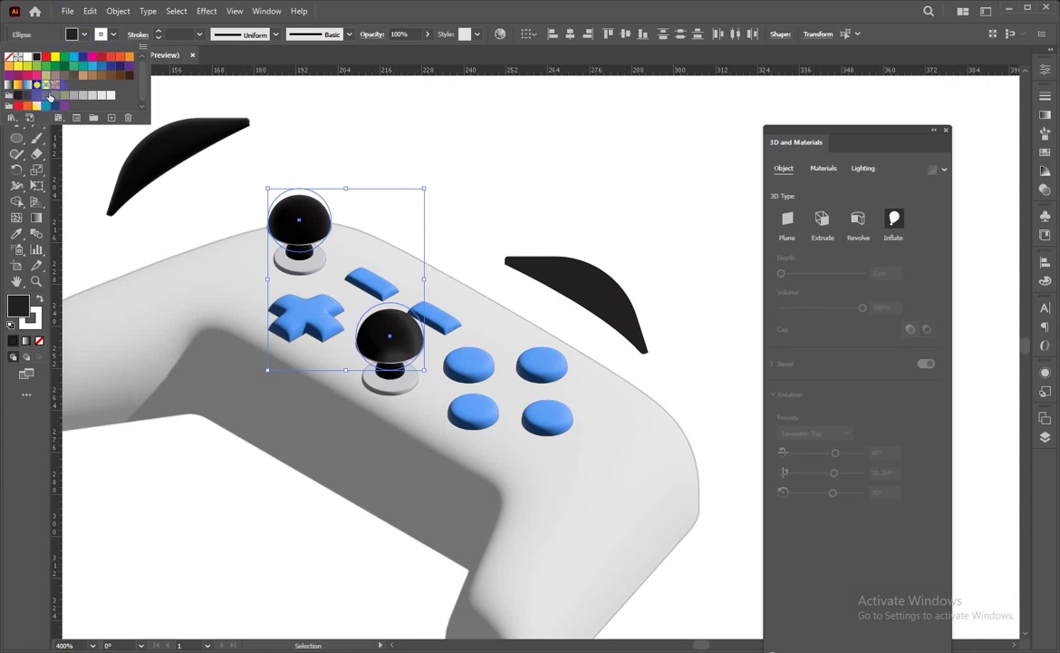
pyautogui.doubleClick(13, 308)
pyautogui.moveTo(546, 307); pyautogui.dragTo(544, 304)
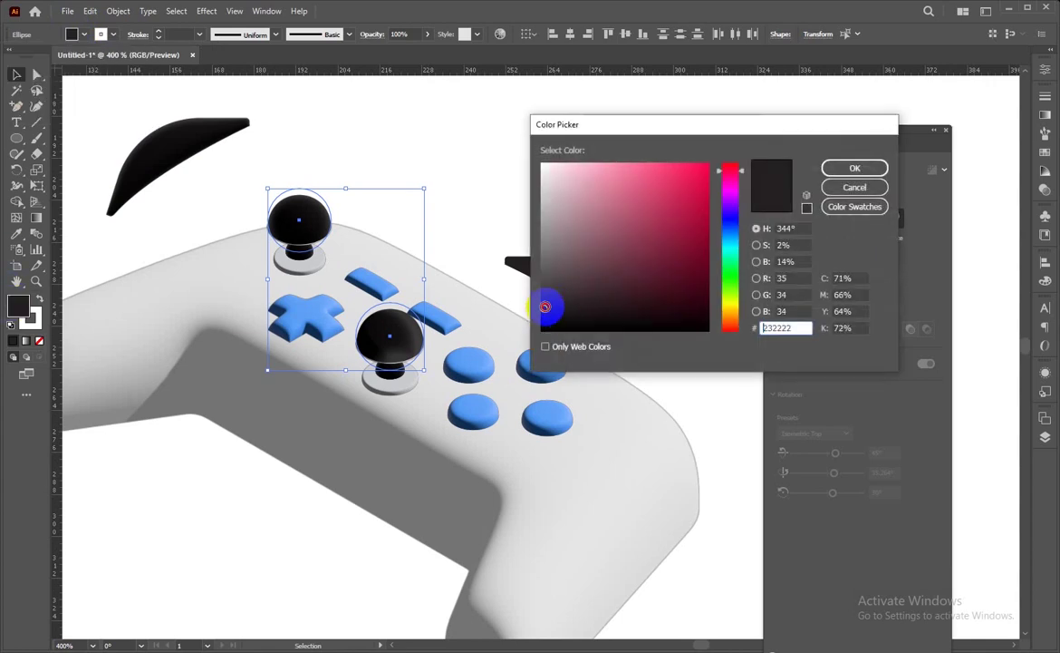
pyautogui.click(886, 172)
pyautogui.click(457, 166)
pyautogui.click(379, 333)
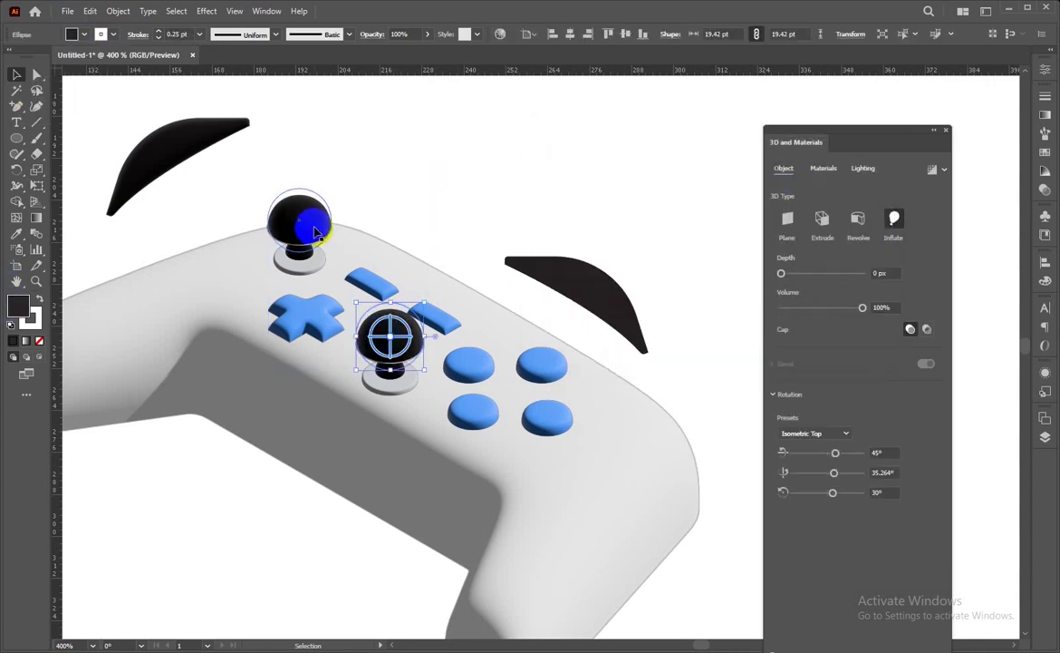
pyautogui.click(316, 232)
# Copy the thumbstick's dark inflated appearance onto the left trigger with the Eyedropper
pyautogui.click(190, 147)
pyautogui.press('i')
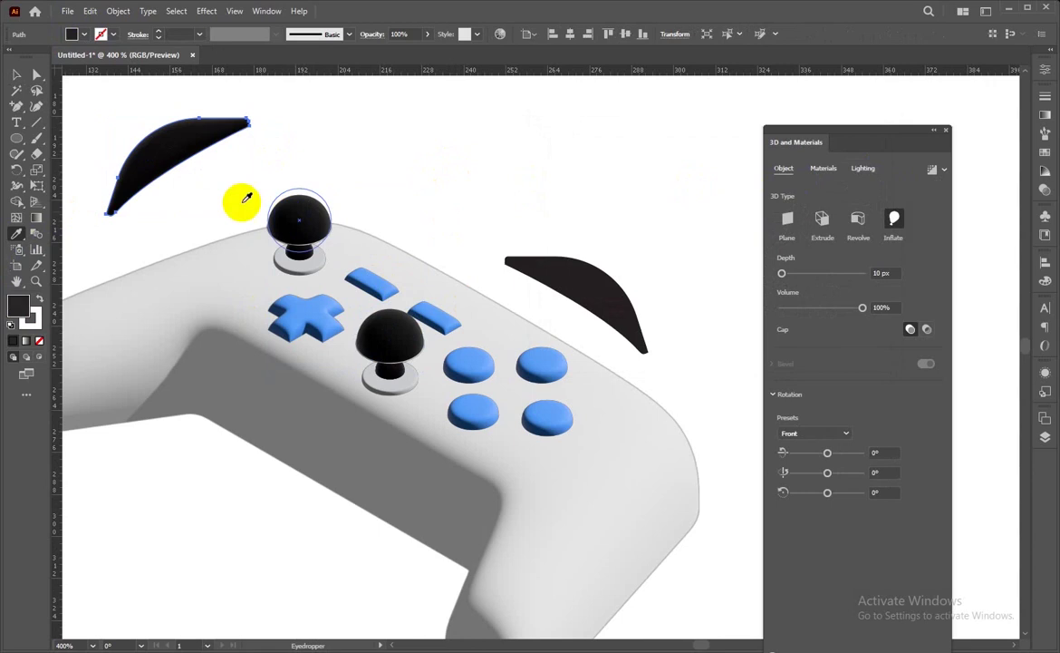
pyautogui.click(243, 201)
pyautogui.press('v')
pyautogui.doubleClick(18, 306)
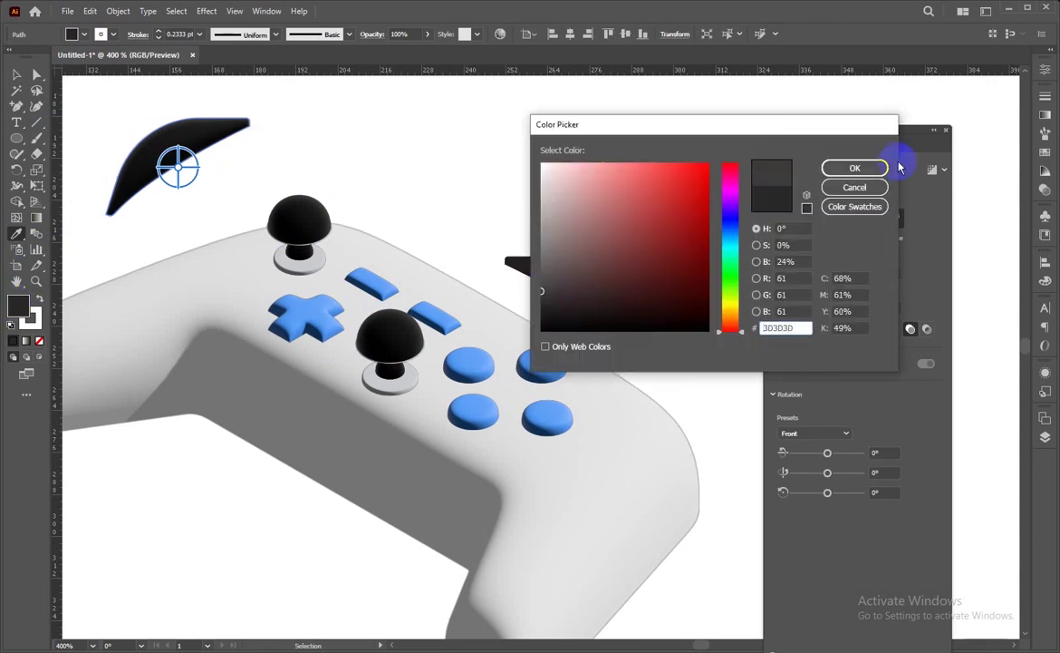
pyautogui.click(885, 168)
# Move the left trigger onto the controller's top-left corner behind the upper thumbstick
pyautogui.click(287, 136)
pyautogui.click(178, 166)
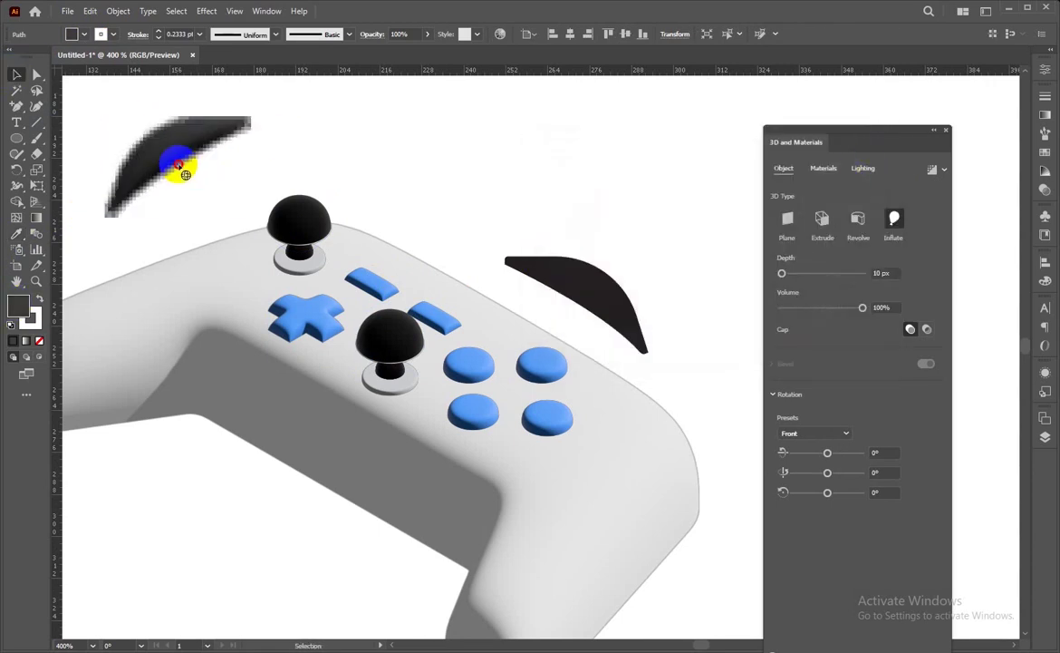
pyautogui.moveTo(223, 138); pyautogui.dragTo(327, 199)
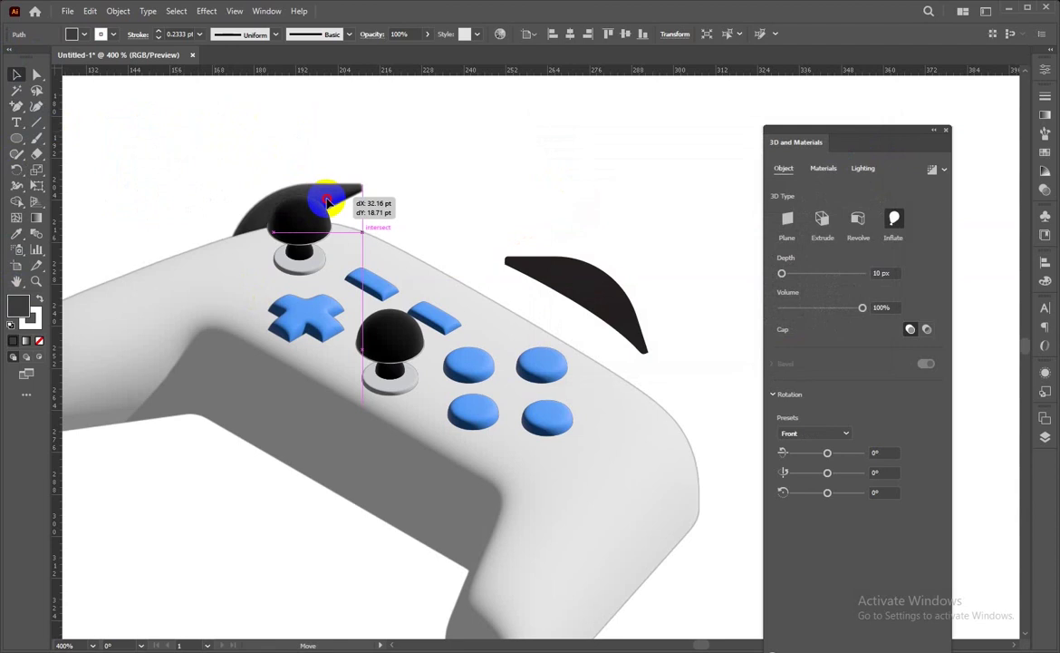
pyautogui.moveTo(328, 199); pyautogui.dragTo(373, 154)
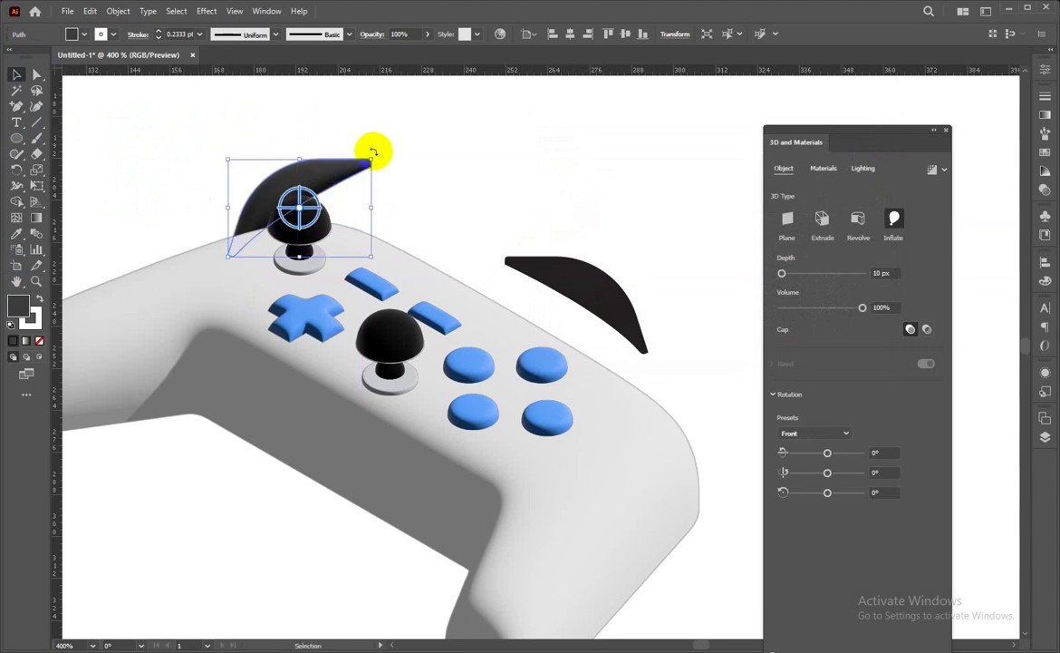
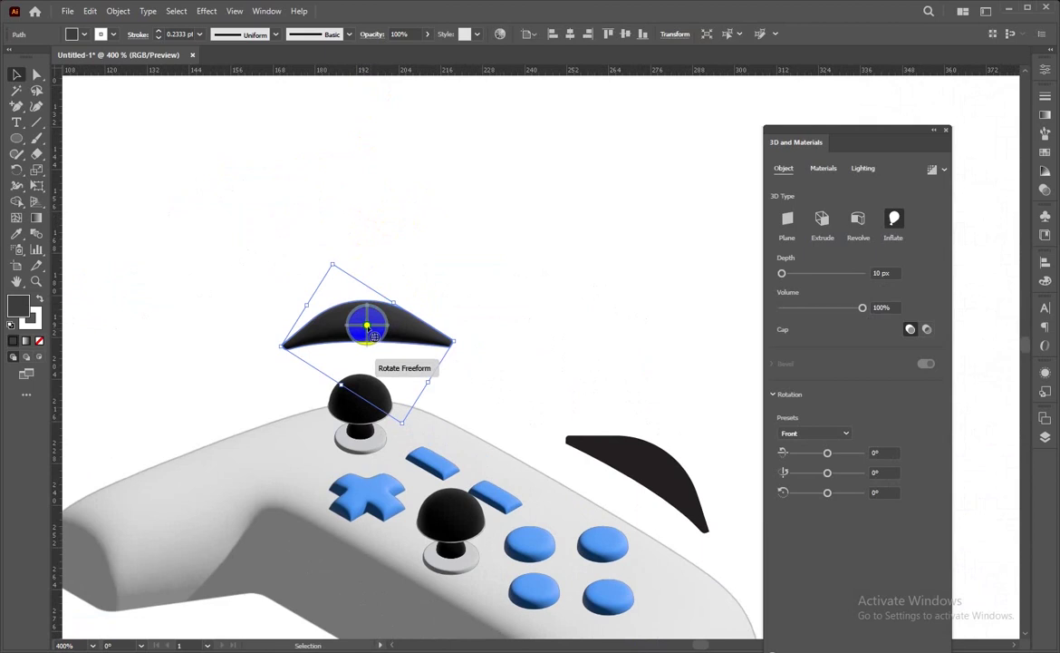
# Tilt the black bumper in 3D and tuck it behind the left joystick
pyautogui.moveTo(367, 326); pyautogui.dragTo(335, 291)
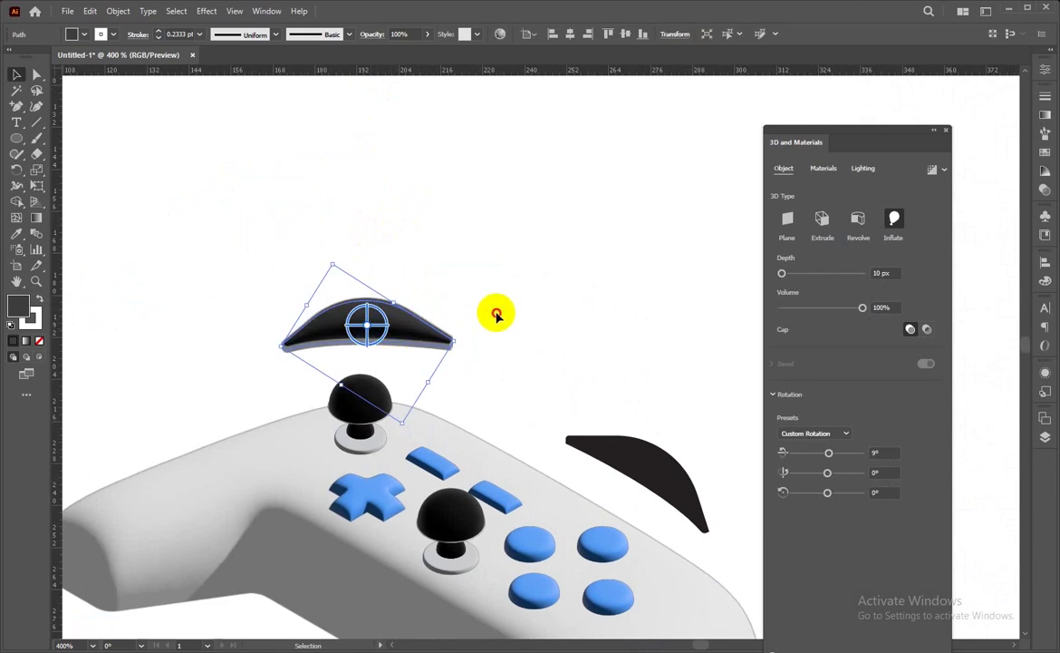
pyautogui.moveTo(404, 326); pyautogui.dragTo(399, 414)
pyautogui.click(71, 36)
pyautogui.click(387, 213)
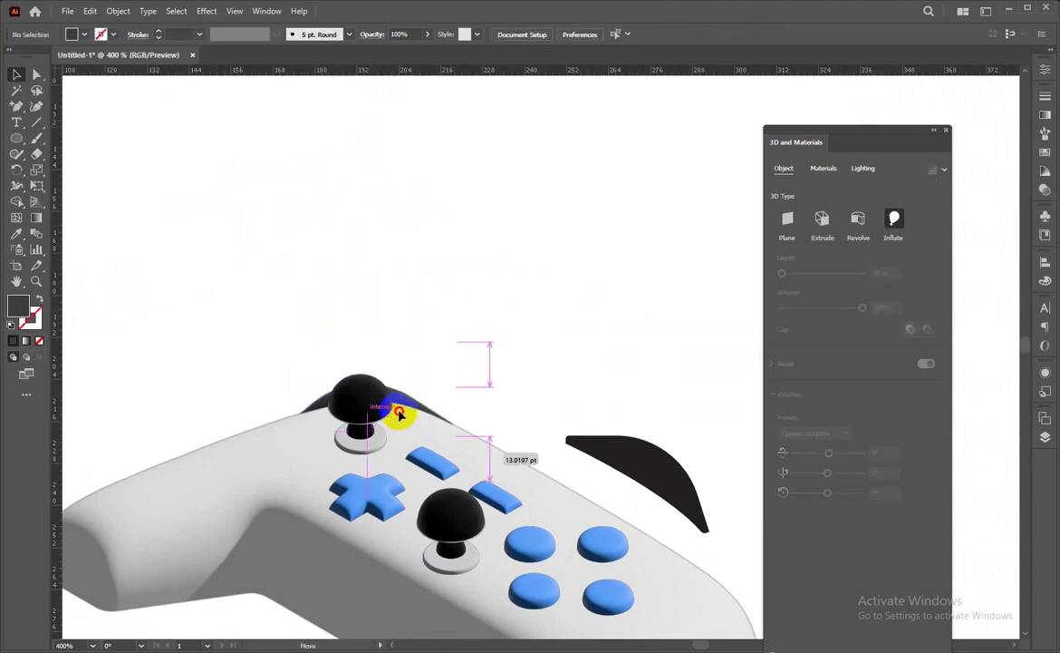
# Delete the spare flat crescent on the right and reselect the bumper
pyautogui.scroll(-3, 444, 272)
pyautogui.hscroll(3, 444, 272)
pyautogui.click(531, 301)
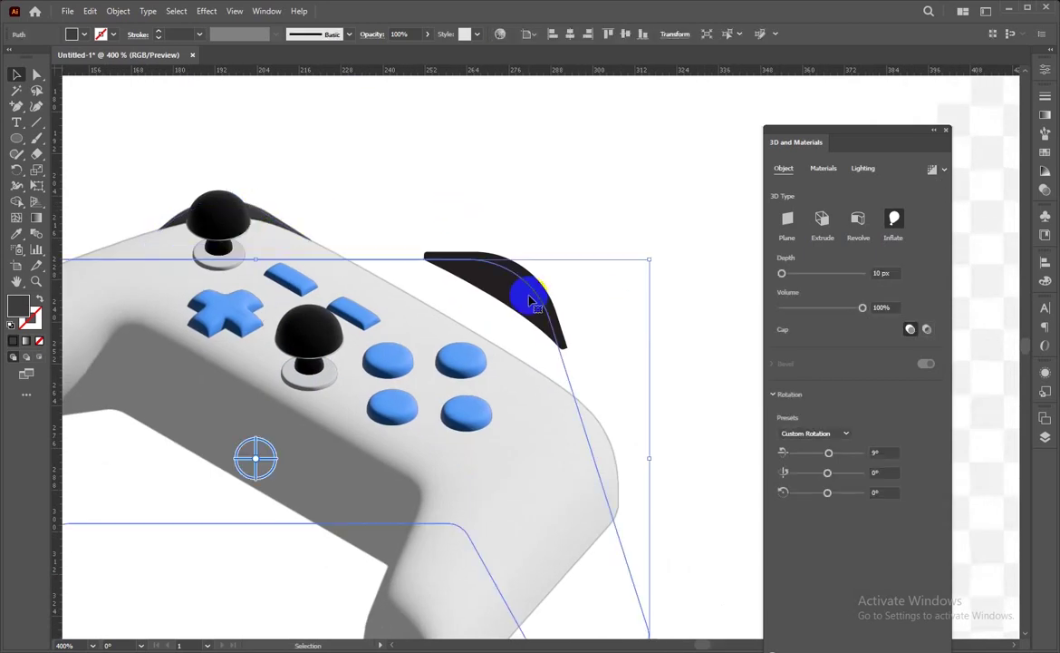
pyautogui.press('Delete')
pyautogui.click(259, 209)
# Make a horizontally reflected copy of the bumper and move it to the right
pyautogui.rightClick(263, 212)
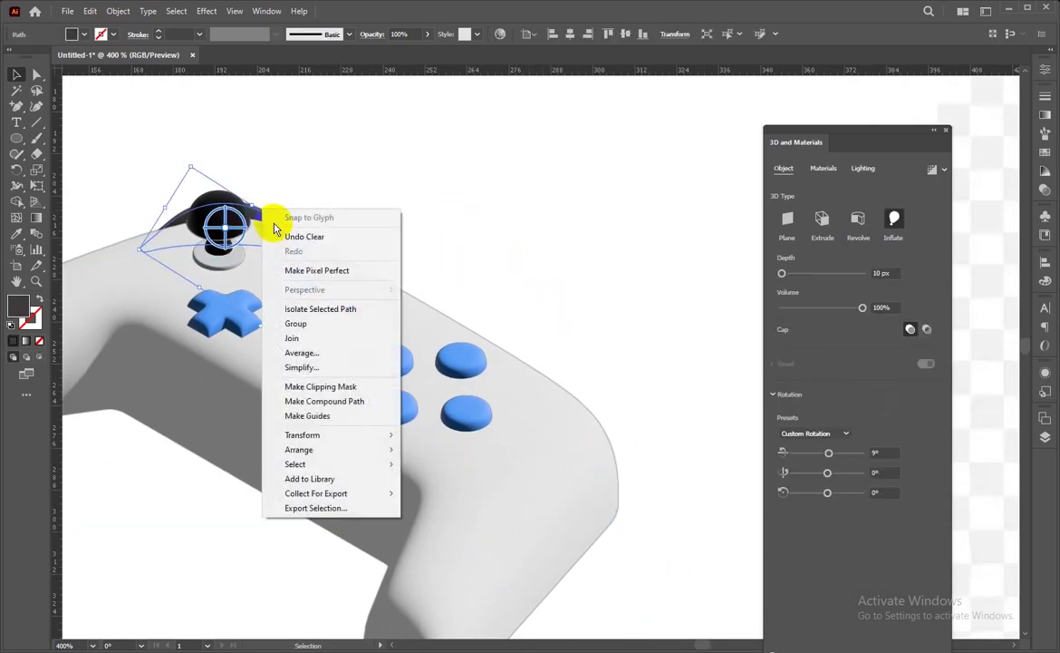
pyautogui.click(451, 479)
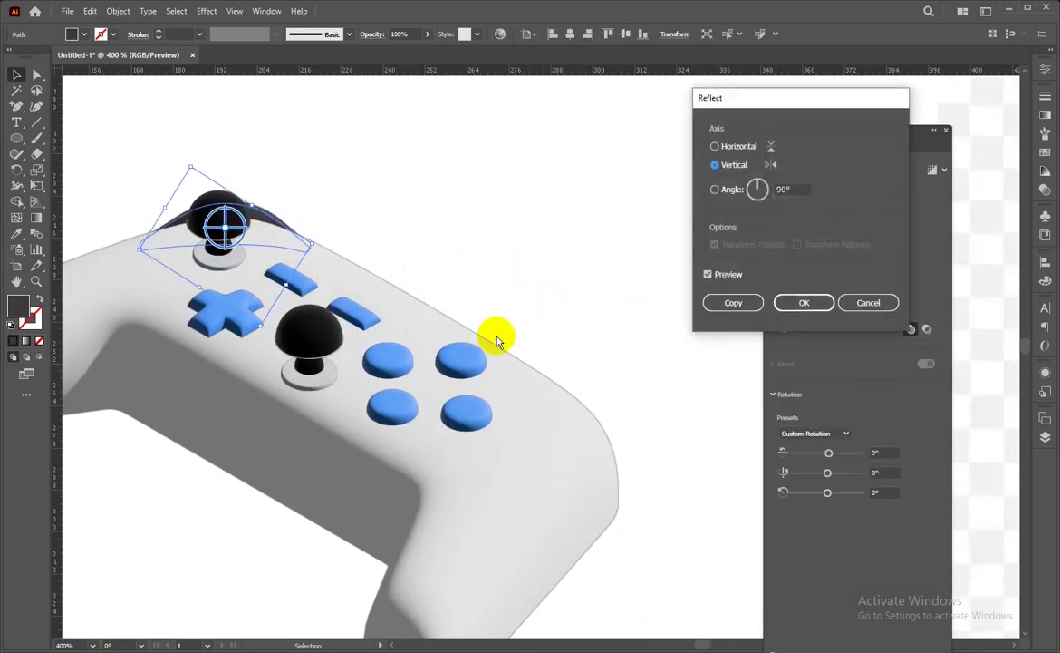
pyautogui.click(741, 147)
pyautogui.click(733, 302)
pyautogui.moveTo(308, 208); pyautogui.dragTo(549, 185)
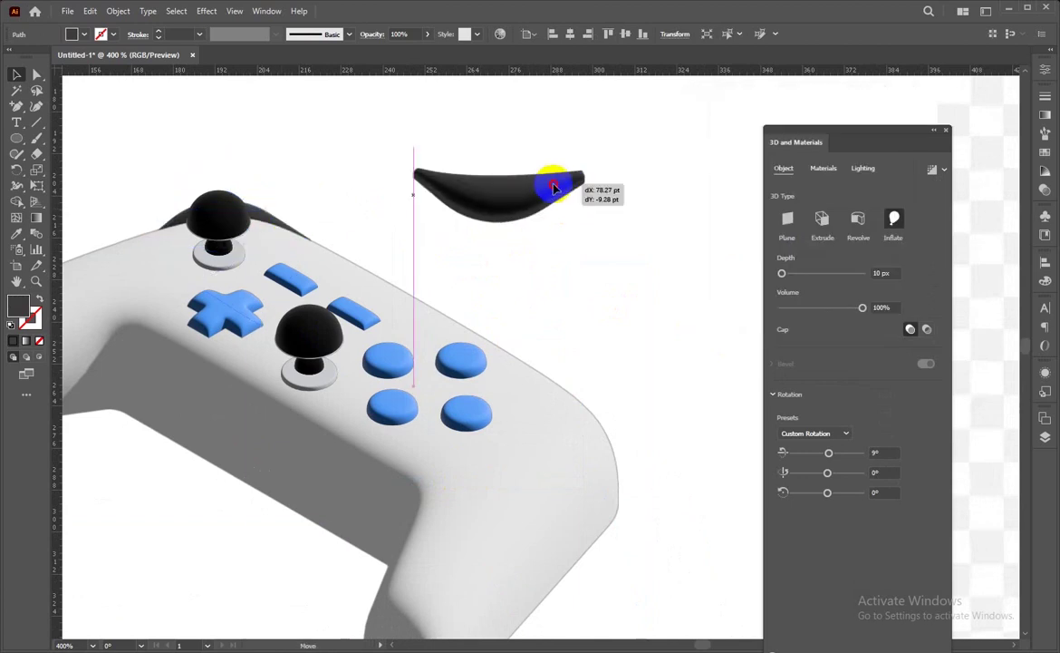
# Flip the copied bumper across the vertical axis
pyautogui.rightClick(552, 187)
pyautogui.click(725, 460)
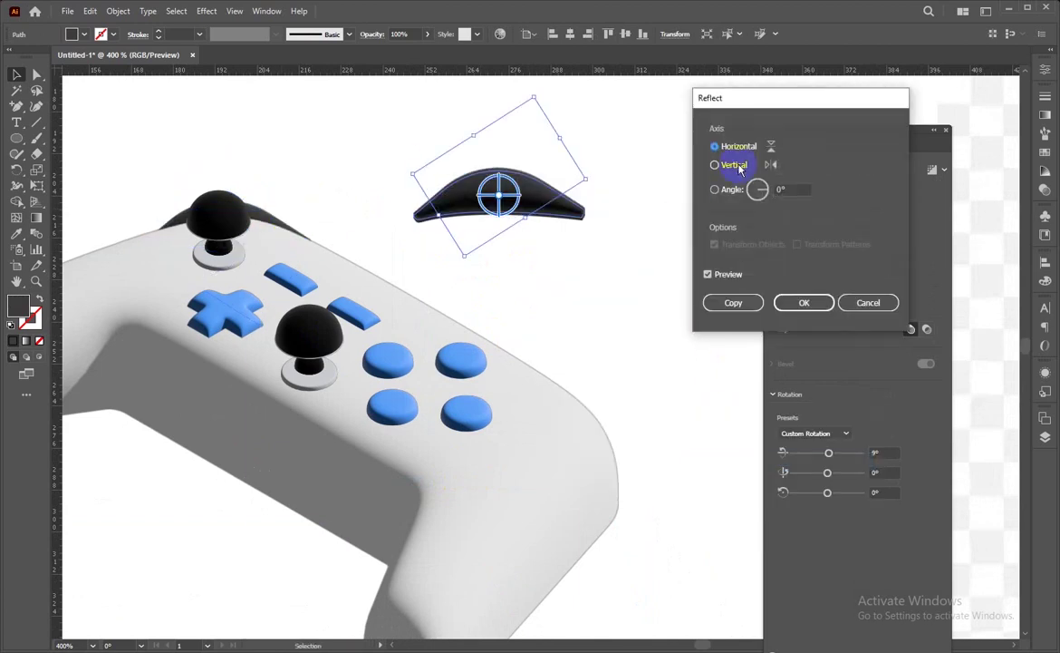
pyautogui.click(734, 165)
pyautogui.click(802, 301)
# Rotate the copied bumper and stand it against the controller's right edge
pyautogui.moveTo(443, 95)
pyautogui.mouseDown()
pyautogui.moveTo(459, 225)
pyautogui.moveTo(473, 196)
pyautogui.mouseUp()
pyautogui.moveTo(524, 134)
pyautogui.mouseDown()
pyautogui.moveTo(607, 446)
pyautogui.moveTo(599, 442)
pyautogui.moveTo(646, 438)
pyautogui.moveTo(634, 426)
pyautogui.moveTo(631, 439)
pyautogui.moveTo(610, 439)
pyautogui.mouseUp()
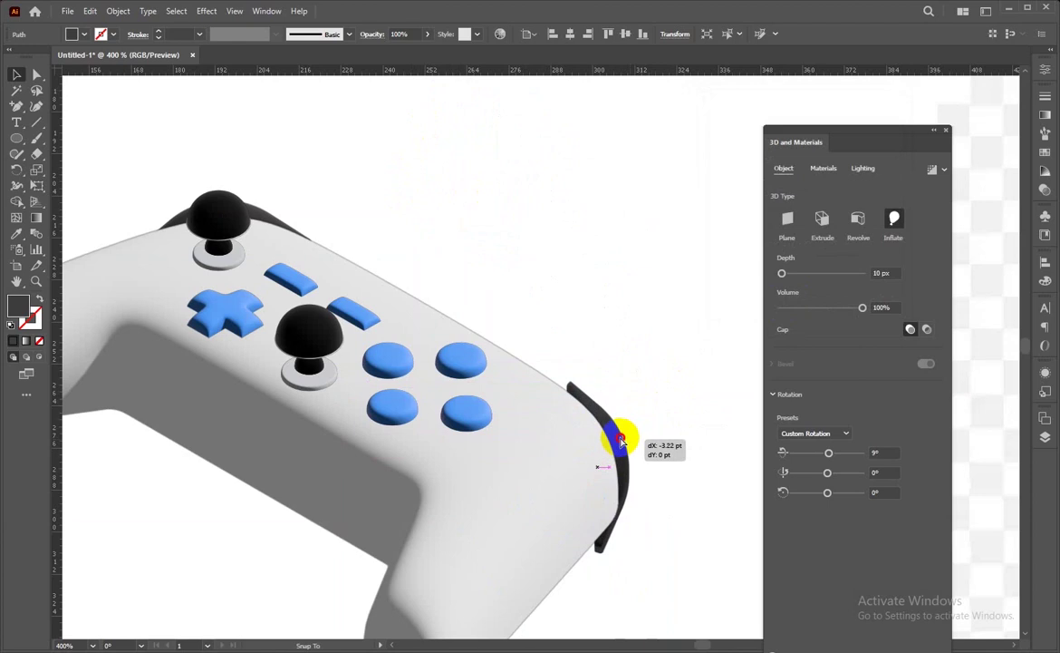
pyautogui.moveTo(610, 440)
pyautogui.mouseDown()
pyautogui.moveTo(627, 308)
pyautogui.moveTo(606, 446)
pyautogui.mouseUp()
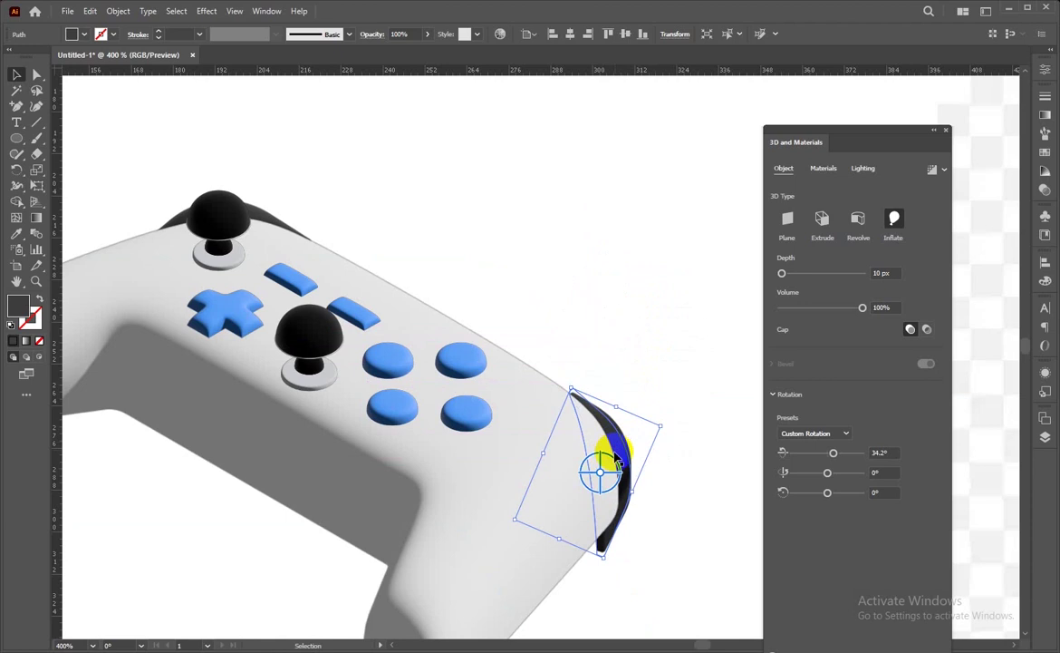
pyautogui.click(598, 474)
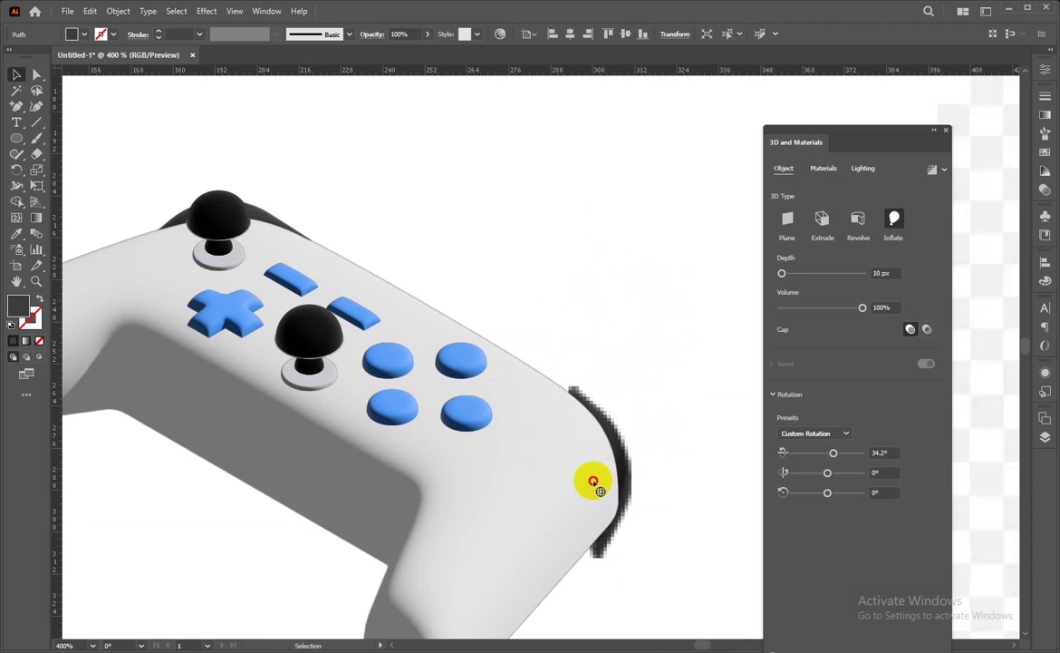
pyautogui.moveTo(591, 489)
pyautogui.mouseDown()
pyautogui.moveTo(683, 445)
pyautogui.moveTo(678, 461)
pyautogui.moveTo(613, 450)
pyautogui.mouseUp()
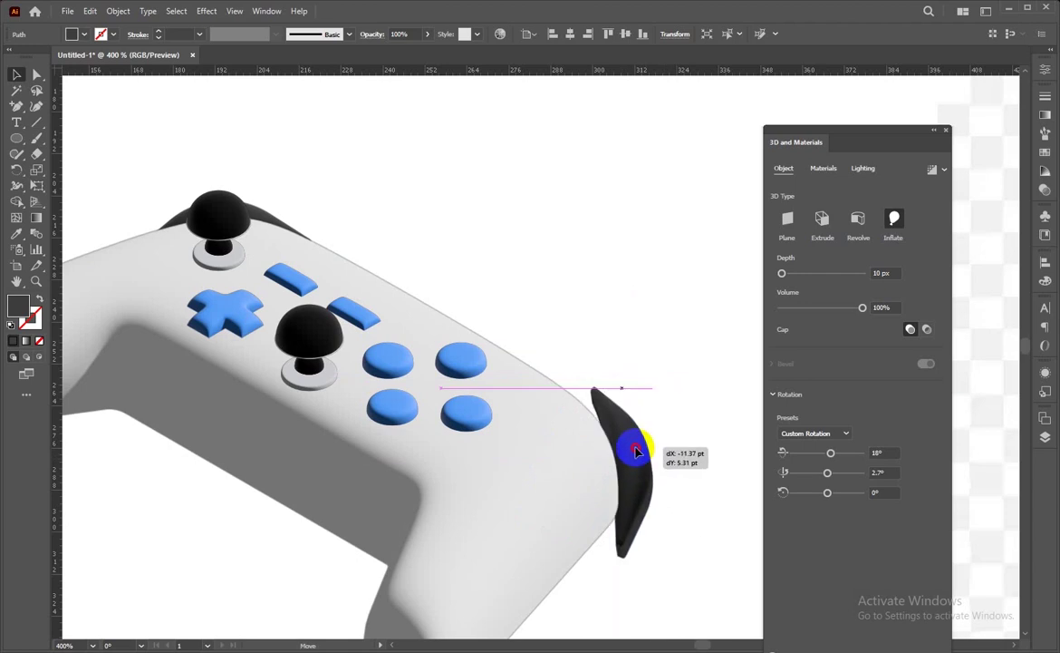
# Set the right bumper to the Isometric Top preset and place it against the right edge
pyautogui.click(635, 360)
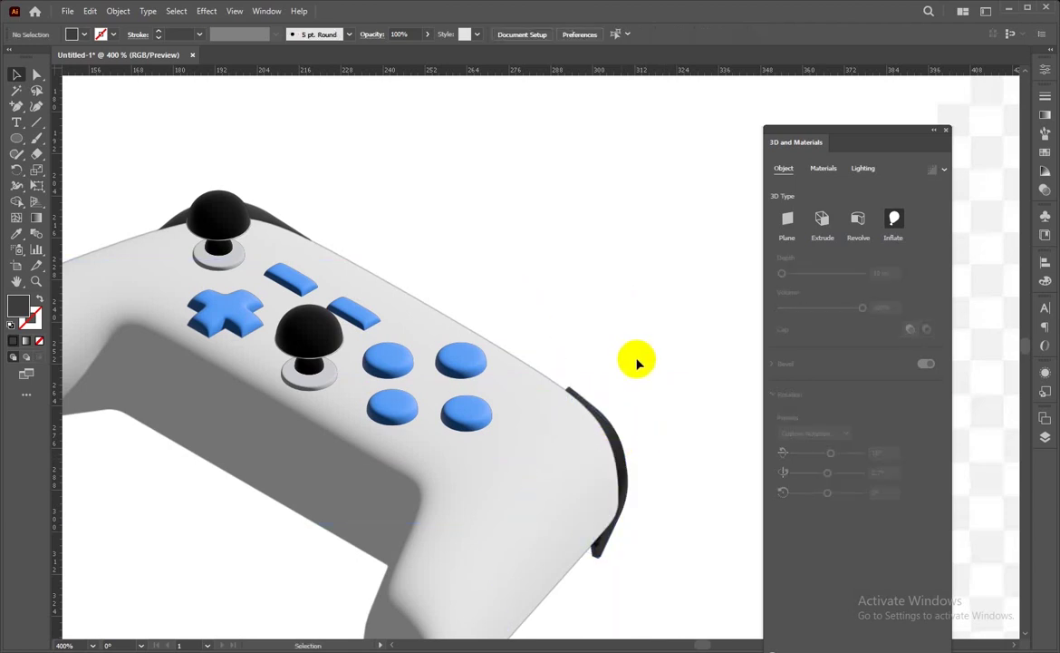
pyautogui.moveTo(619, 448)
pyautogui.mouseDown()
pyautogui.moveTo(635, 442)
pyautogui.moveTo(649, 389)
pyautogui.moveTo(704, 442)
pyautogui.mouseUp()
pyautogui.click(813, 433)
pyautogui.click(804, 415)
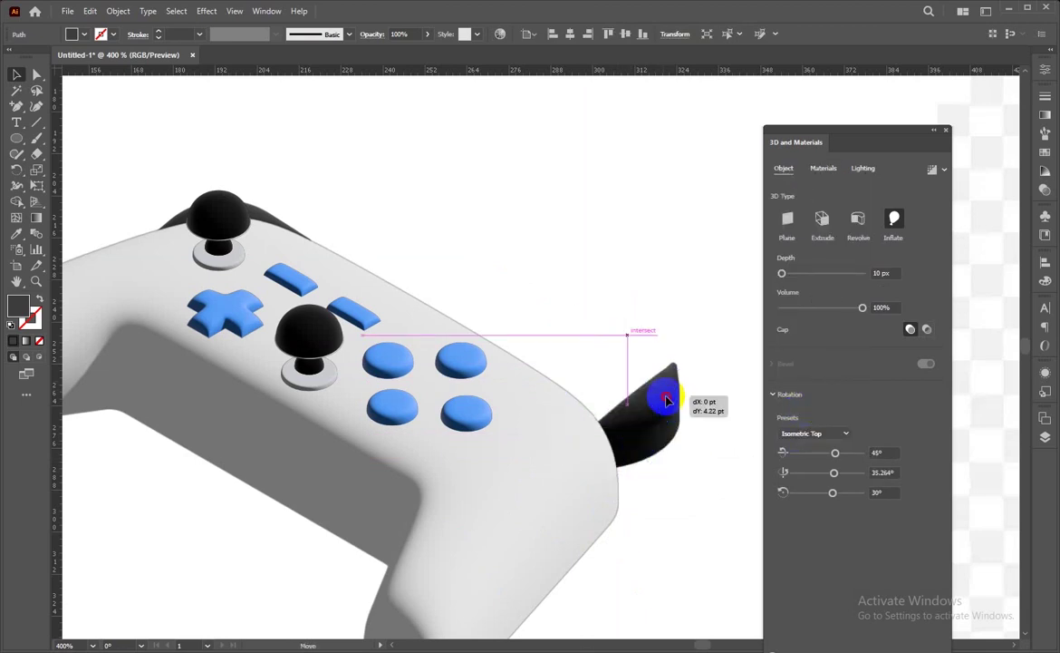
pyautogui.moveTo(638, 381); pyautogui.dragTo(597, 458)
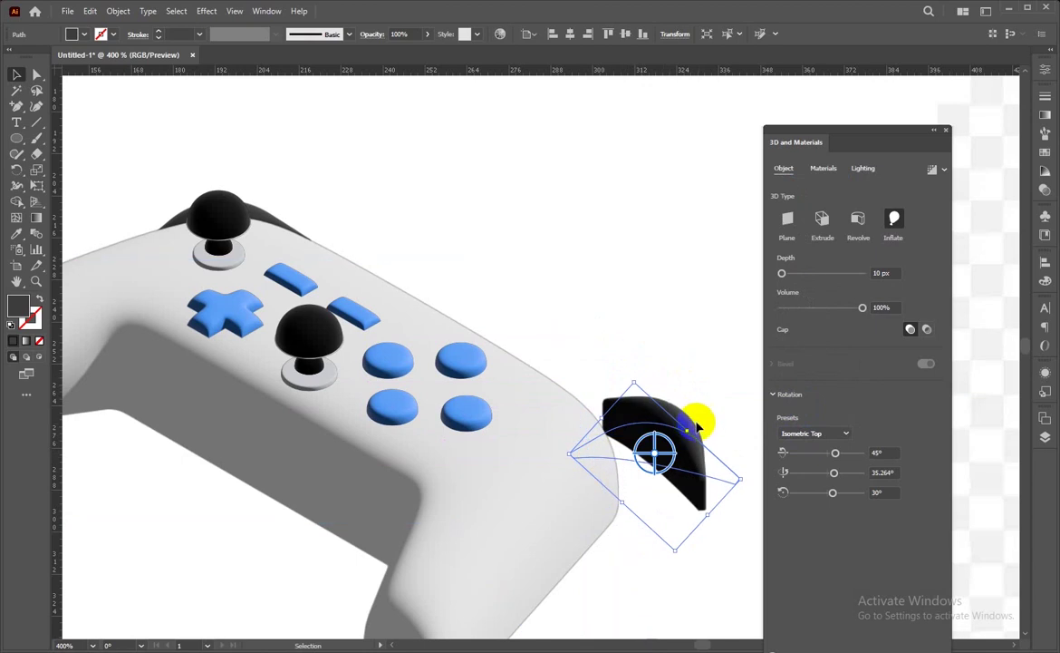
pyautogui.moveTo(739, 480); pyautogui.dragTo(709, 519)
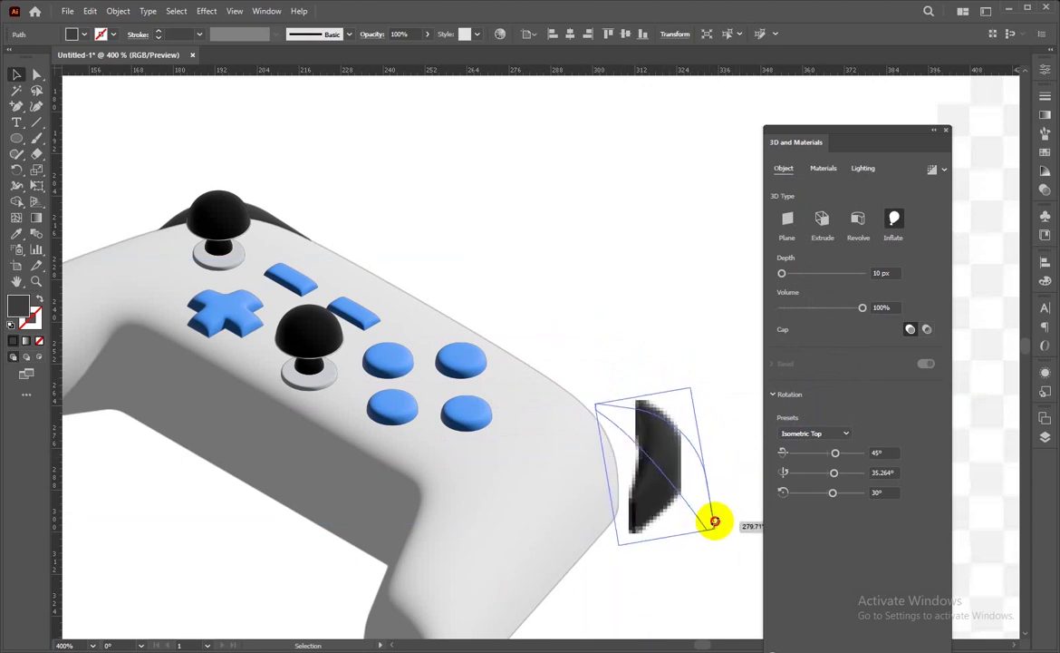
pyautogui.moveTo(646, 453)
pyautogui.mouseDown()
pyautogui.moveTo(619, 459)
pyautogui.moveTo(607, 480)
pyautogui.mouseUp()
# Tilt and rotate the right bumper until it hugs the edge, then zoom out
pyautogui.hotkey('ctrl', 'shift', 'a')
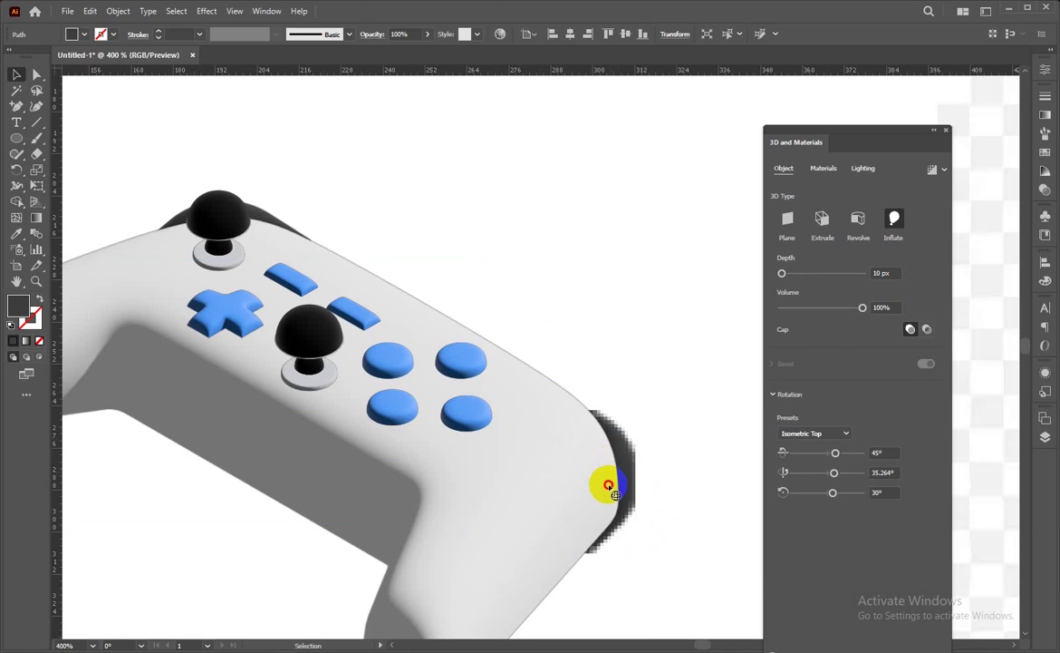
pyautogui.click(615, 494)
pyautogui.moveTo(603, 473)
pyautogui.mouseDown()
pyautogui.moveTo(608, 481)
pyautogui.moveTo(625, 467)
pyautogui.moveTo(610, 464)
pyautogui.moveTo(629, 461)
pyautogui.mouseUp()
pyautogui.hotkey('ctrl', 'shift', 'a')
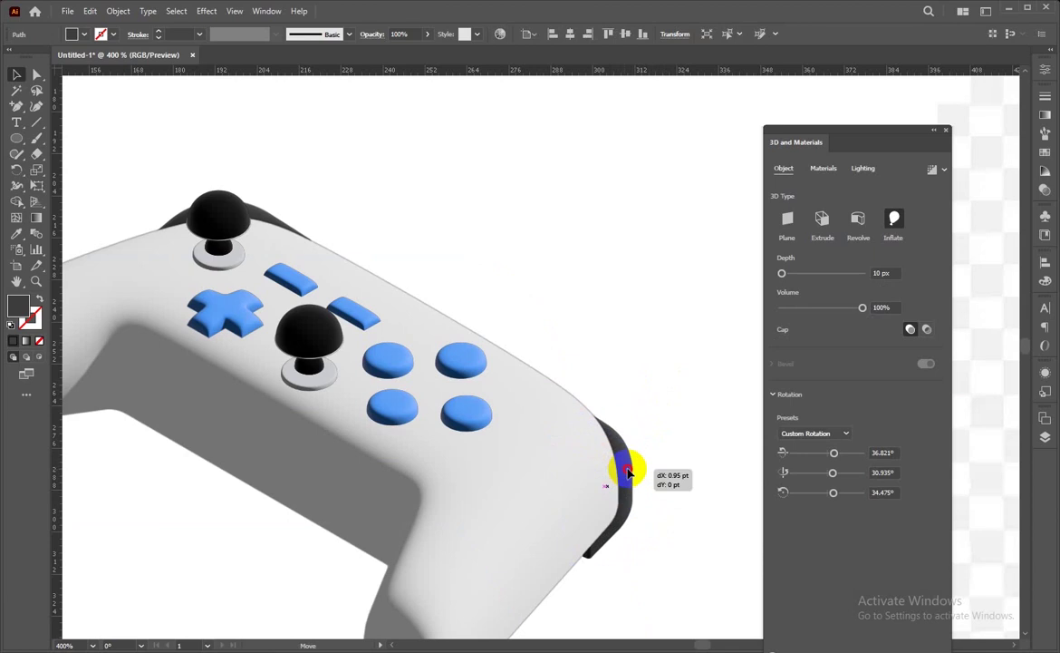
pyautogui.moveTo(643, 404); pyautogui.dragTo(658, 374)
pyautogui.hotkey('ctrl', 'shift', 'a')
pyautogui.hotkey('ctrl', '-')
pyautogui.hotkey('ctrl', '-')
pyautogui.hotkey('ctrl', '-')
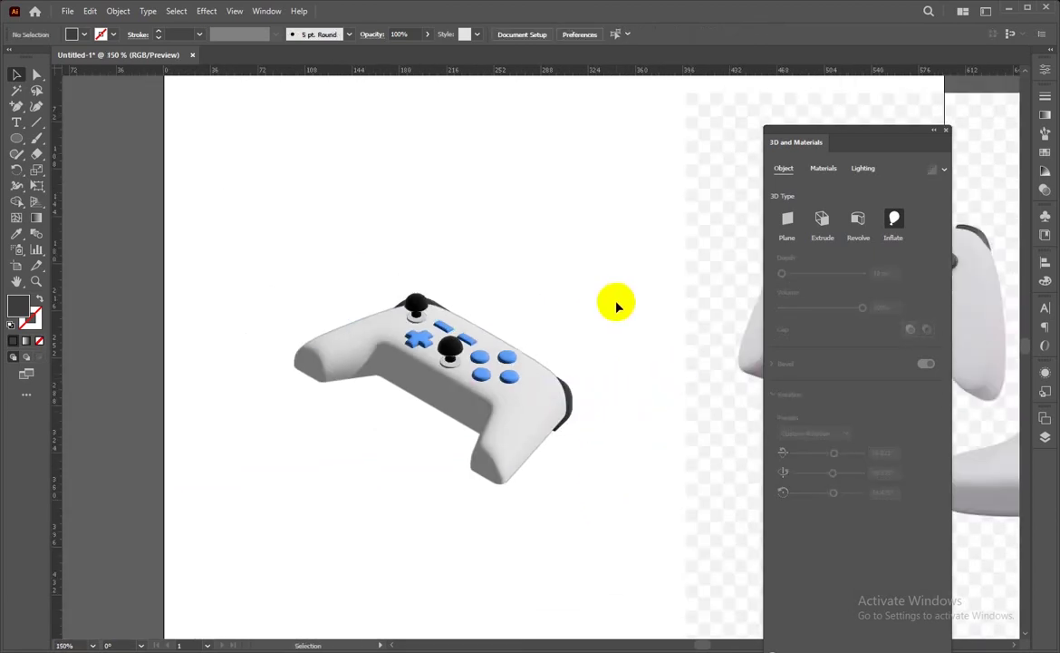
# Give the controller body a material with Roughness 0.28 and Metallic 0.32
pyautogui.click(934, 129)
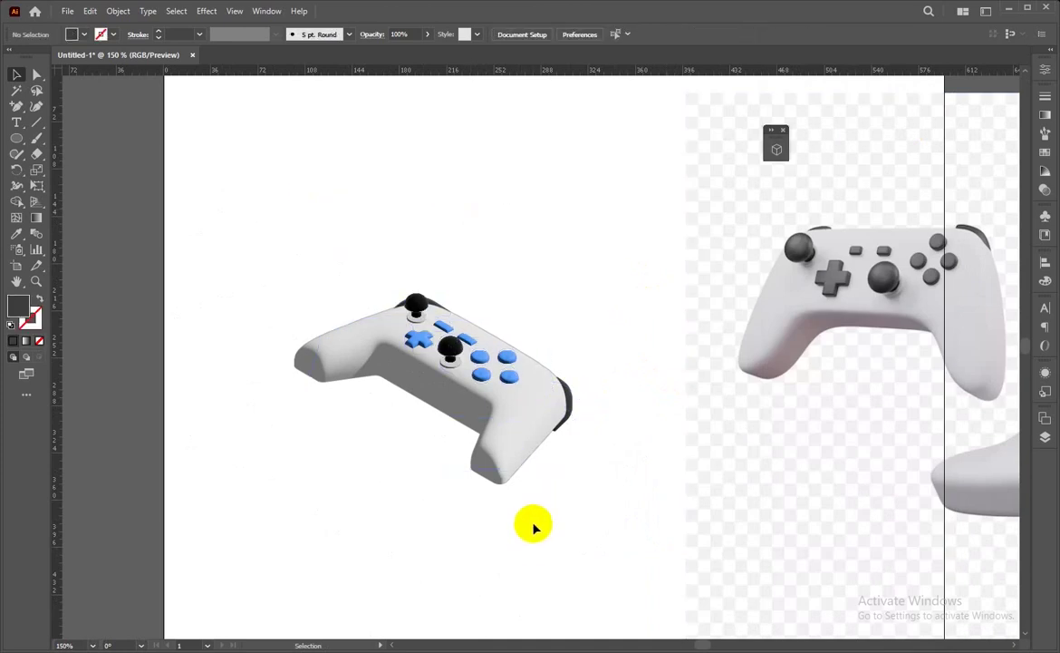
pyautogui.hotkey('ctrl', '+')
pyautogui.hotkey('ctrl', '+')
pyautogui.click(608, 421)
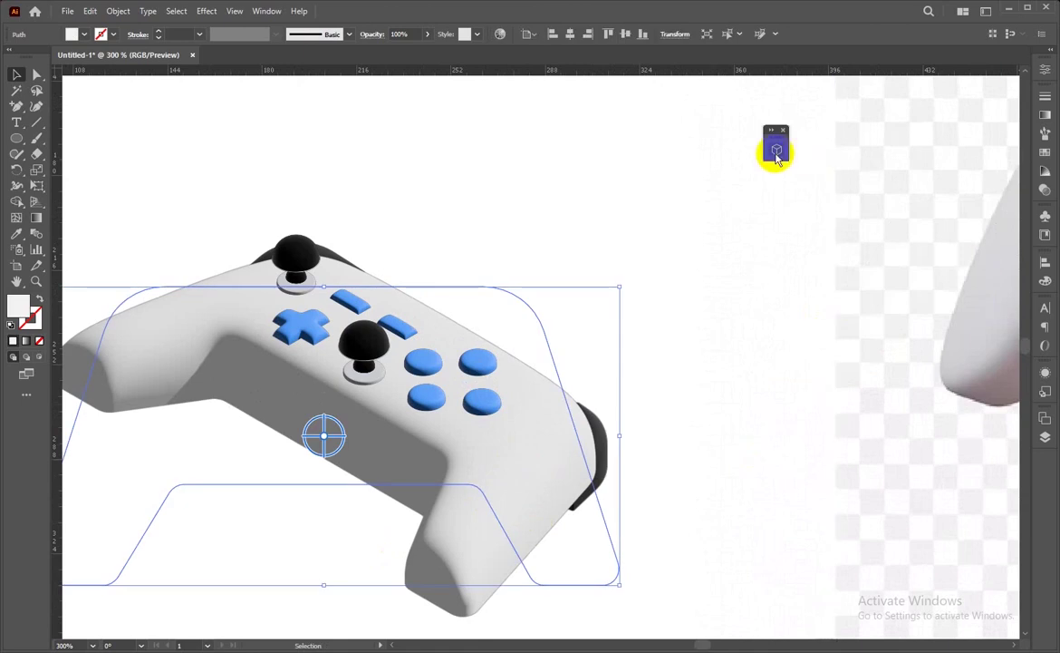
pyautogui.click(777, 150)
pyautogui.click(634, 144)
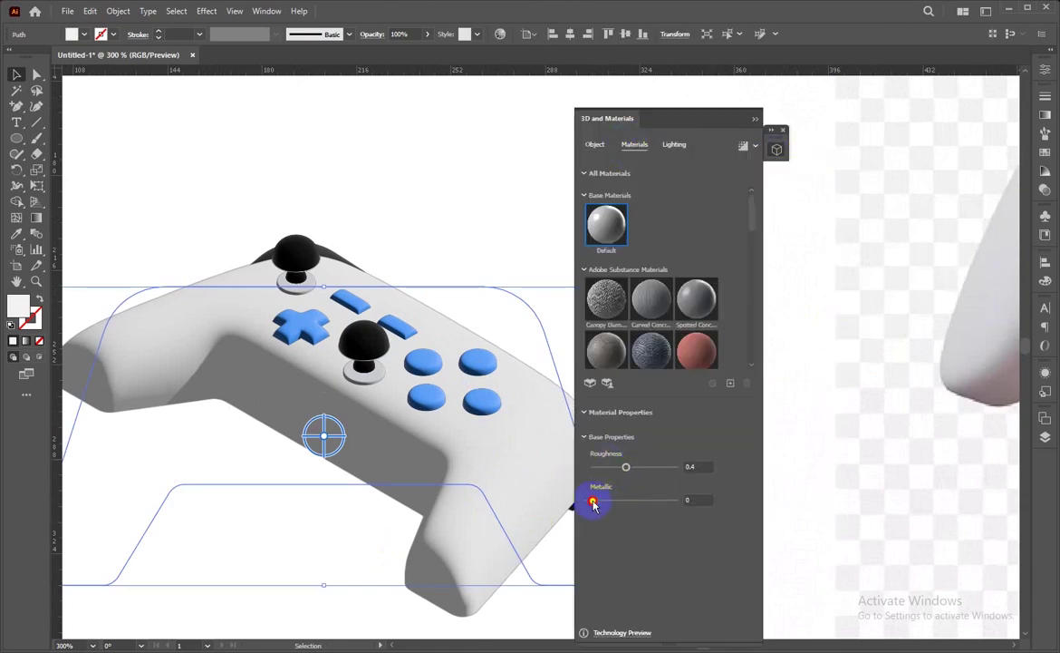
pyautogui.moveTo(613, 504)
pyautogui.mouseDown()
pyautogui.moveTo(629, 505)
pyautogui.moveTo(627, 471)
pyautogui.mouseUp()
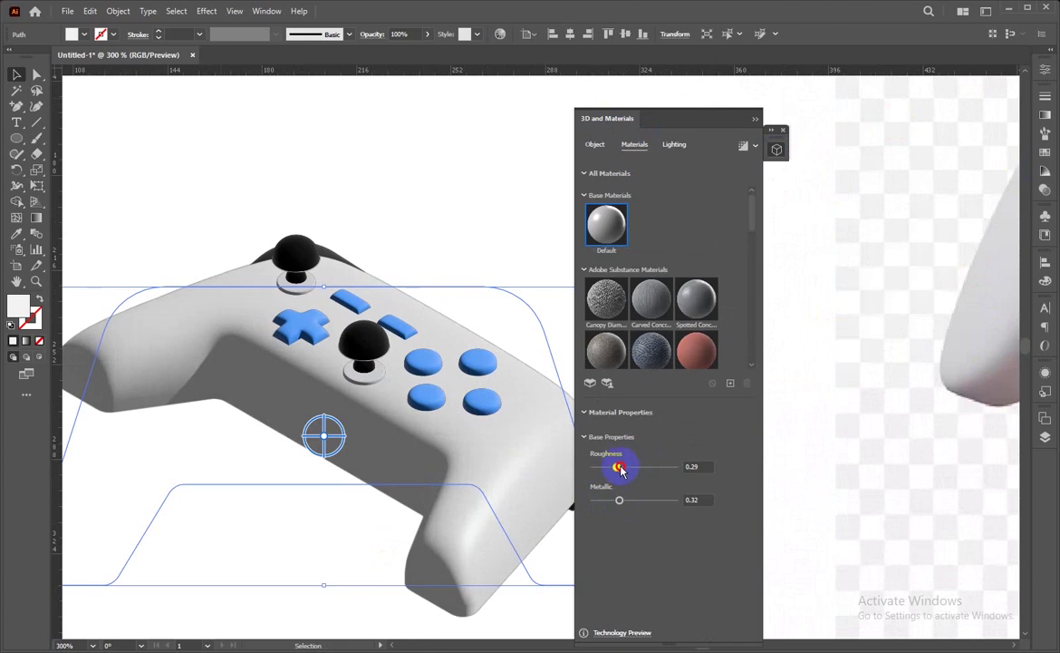
pyautogui.moveTo(614, 467); pyautogui.dragTo(616, 467)
# Check the body's fill in the Color Picker, keeping the light grey
pyautogui.click(78, 39)
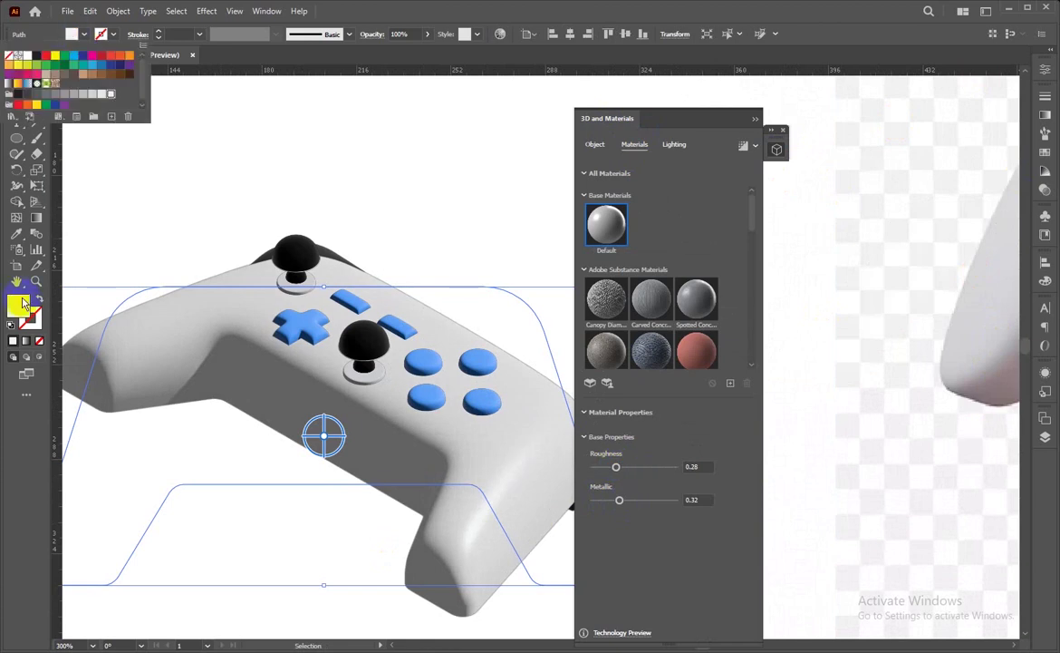
pyautogui.doubleClick(22, 304)
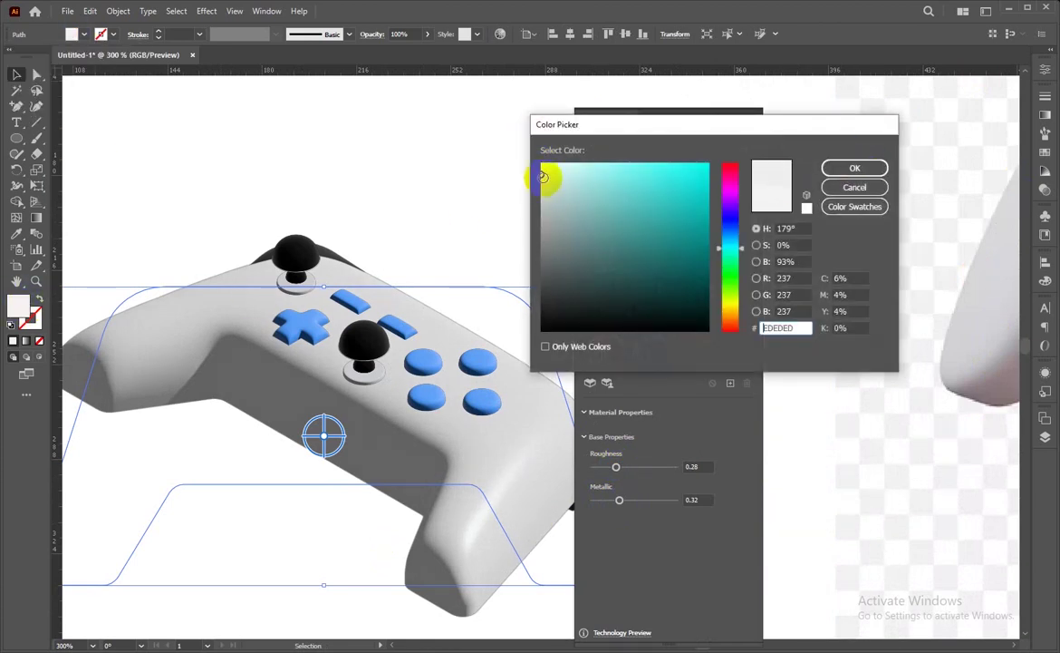
pyautogui.click(851, 169)
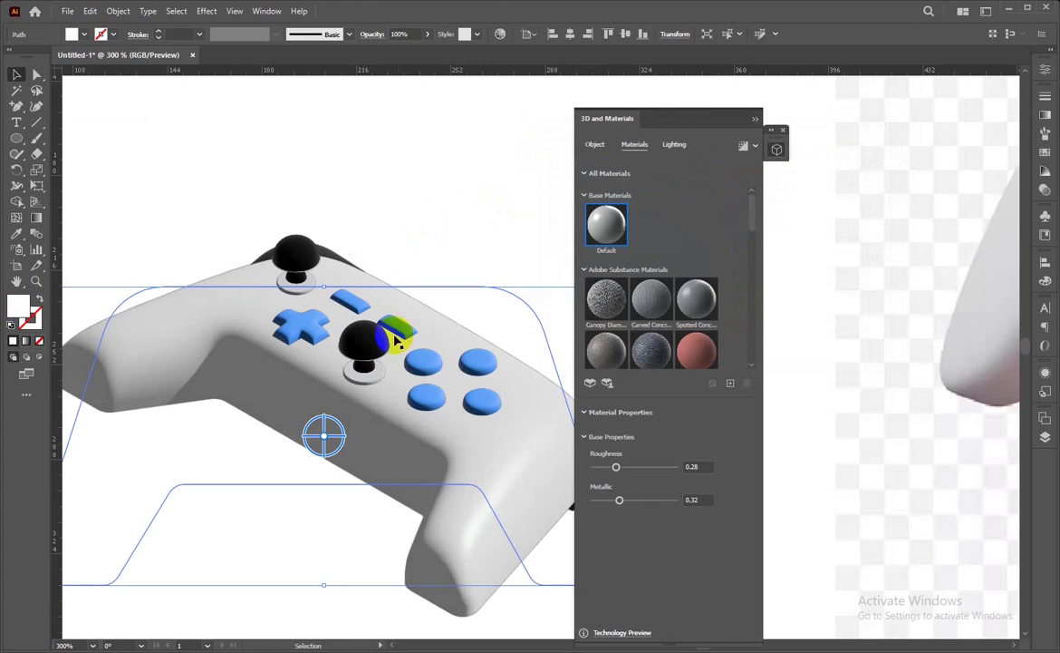
pyautogui.click(300, 319)
# Select the cross, both pill and four round blue buttons; set Roughness 0.29, Metallic 0.31
pyautogui.keyDown('shift'); pyautogui.click(350, 294); pyautogui.keyUp('shift')
pyautogui.keyDown('shift'); pyautogui.click(404, 326); pyautogui.keyUp('shift')
pyautogui.keyDown('shift'); pyautogui.click(423, 363); pyautogui.keyUp('shift')
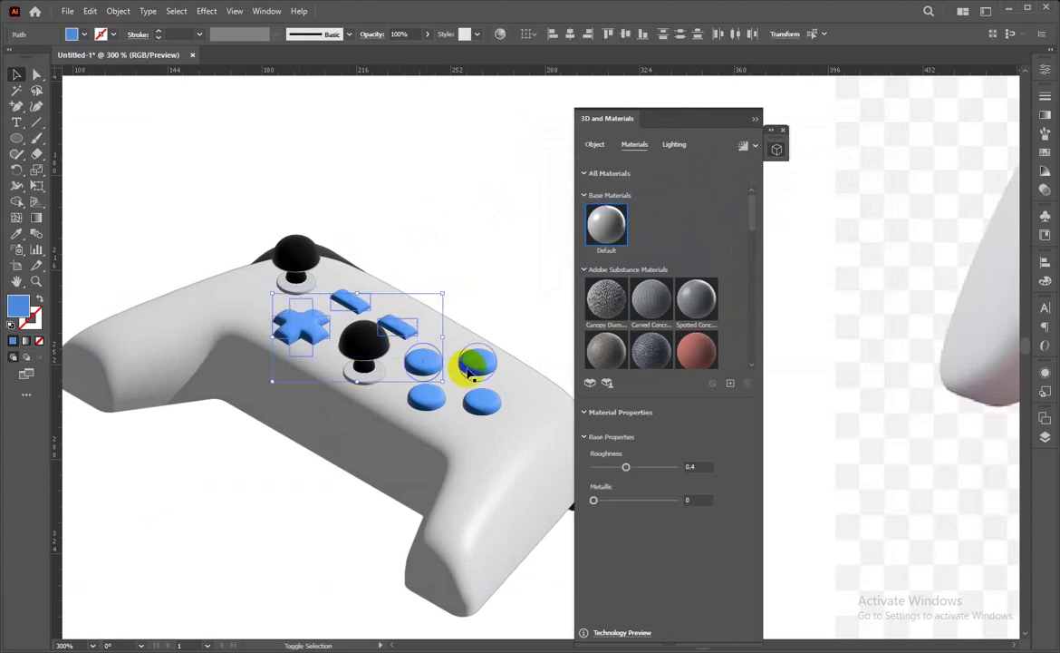
pyautogui.keyDown('shift'); pyautogui.click(473, 365); pyautogui.keyUp('shift')
pyautogui.keyDown('shift'); pyautogui.click(424, 397); pyautogui.keyUp('shift')
pyautogui.keyDown('shift'); pyautogui.click(480, 402); pyautogui.keyUp('shift')
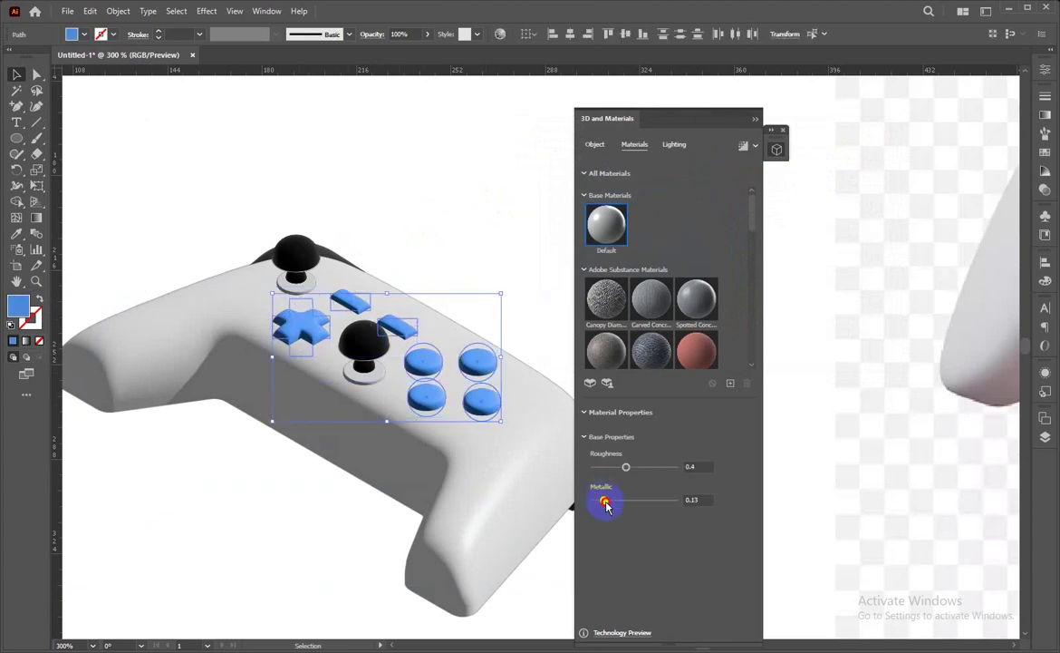
pyautogui.moveTo(621, 470); pyautogui.dragTo(615, 470)
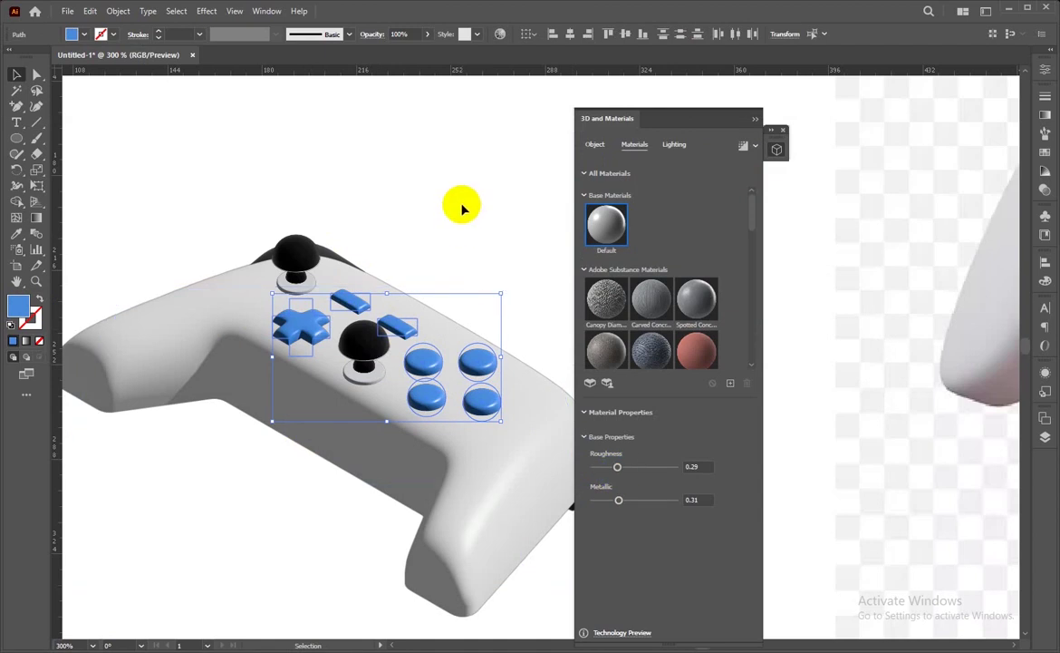
pyautogui.click(363, 366)
# Nudge the centre joystick up-left and set its base ellipse's metallic to 0
pyautogui.moveTo(367, 385); pyautogui.dragTo(349, 356)
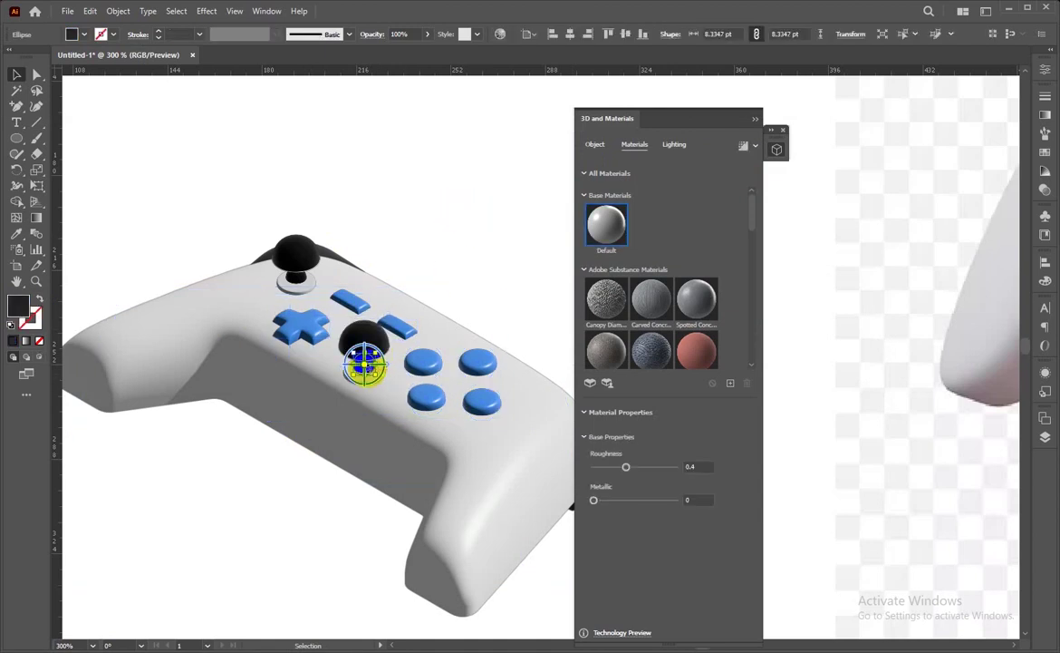
pyautogui.scroll(3, 349, 357)
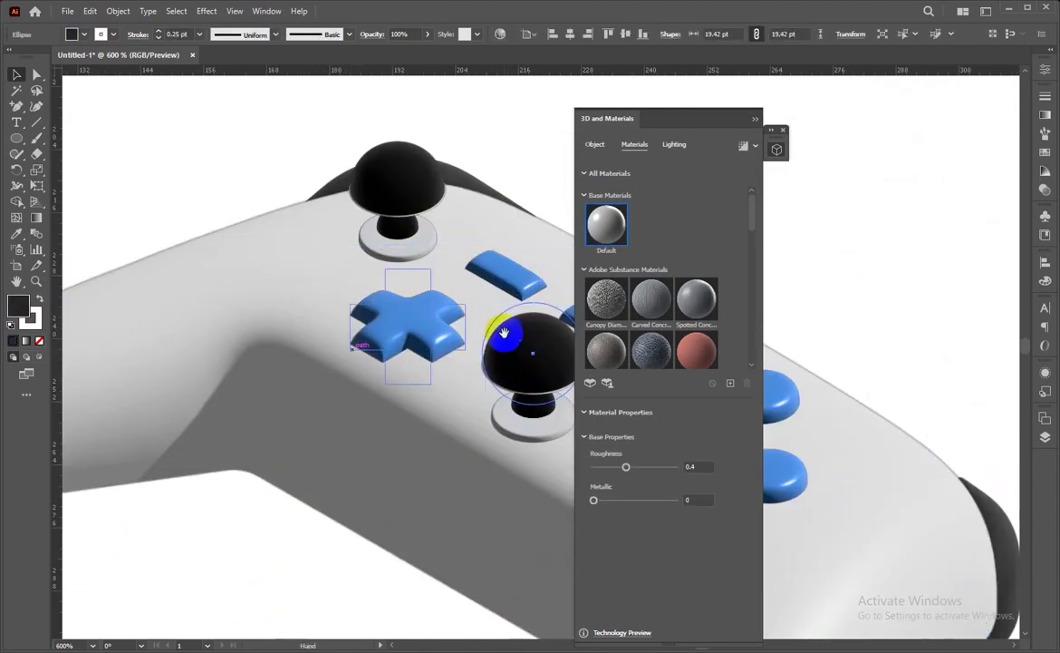
pyautogui.click(637, 147)
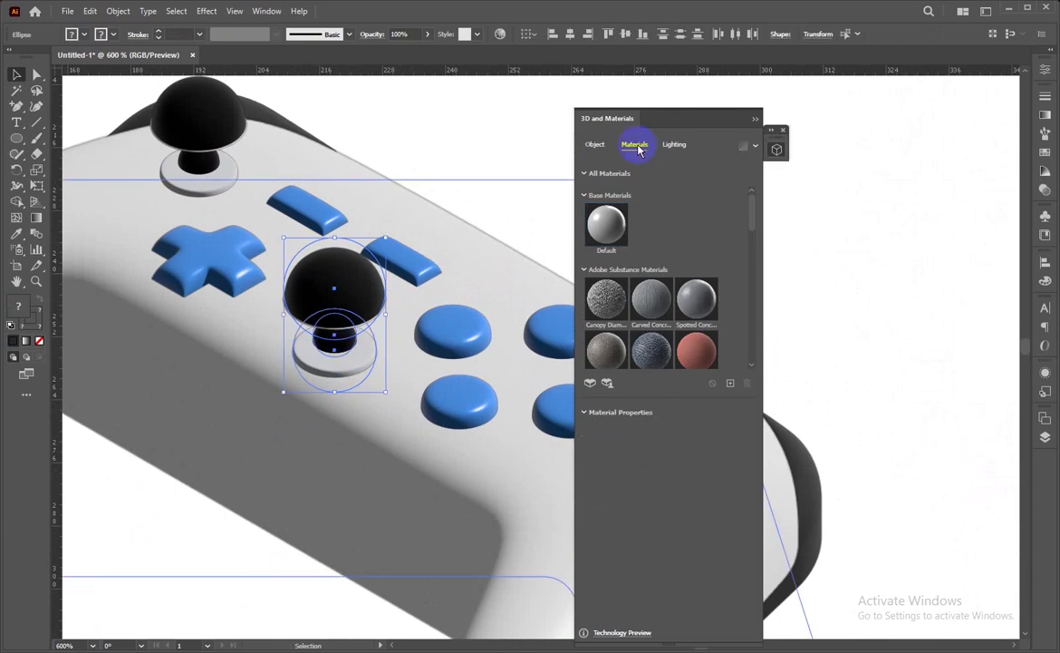
pyautogui.click(217, 610)
pyautogui.click(584, 411)
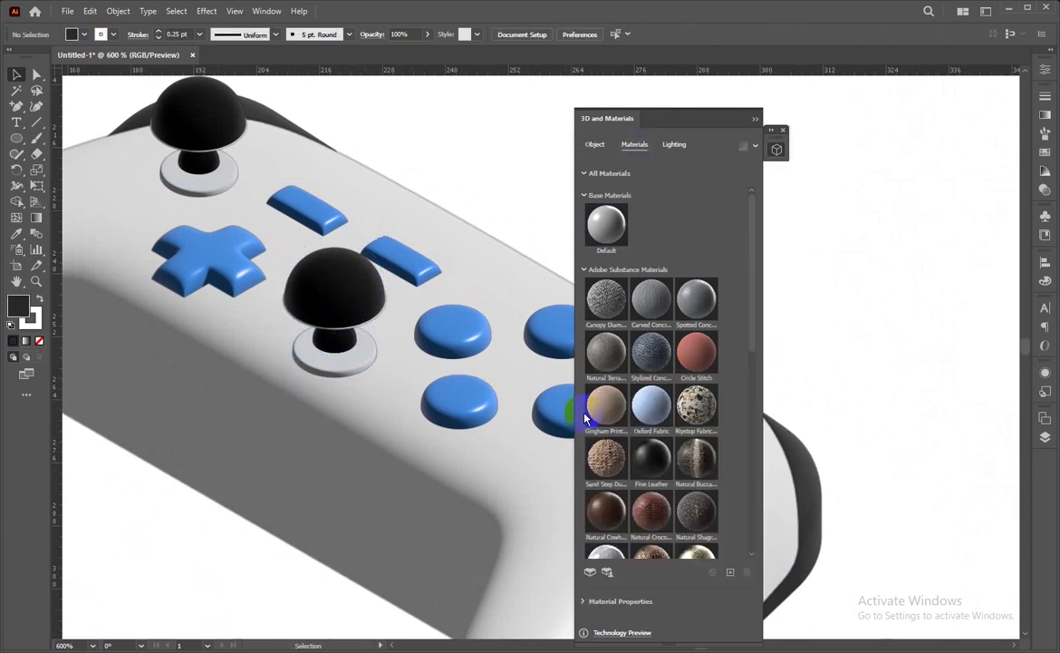
pyautogui.scroll(-5, 644, 530)
pyautogui.click(585, 603)
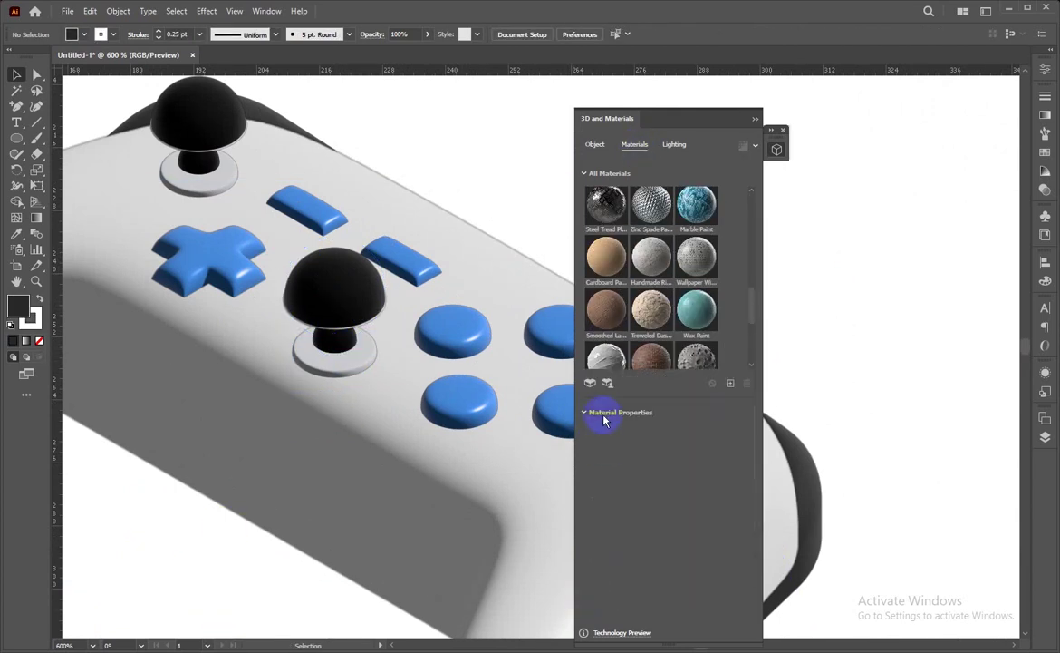
pyautogui.click(349, 258)
pyautogui.click(351, 355)
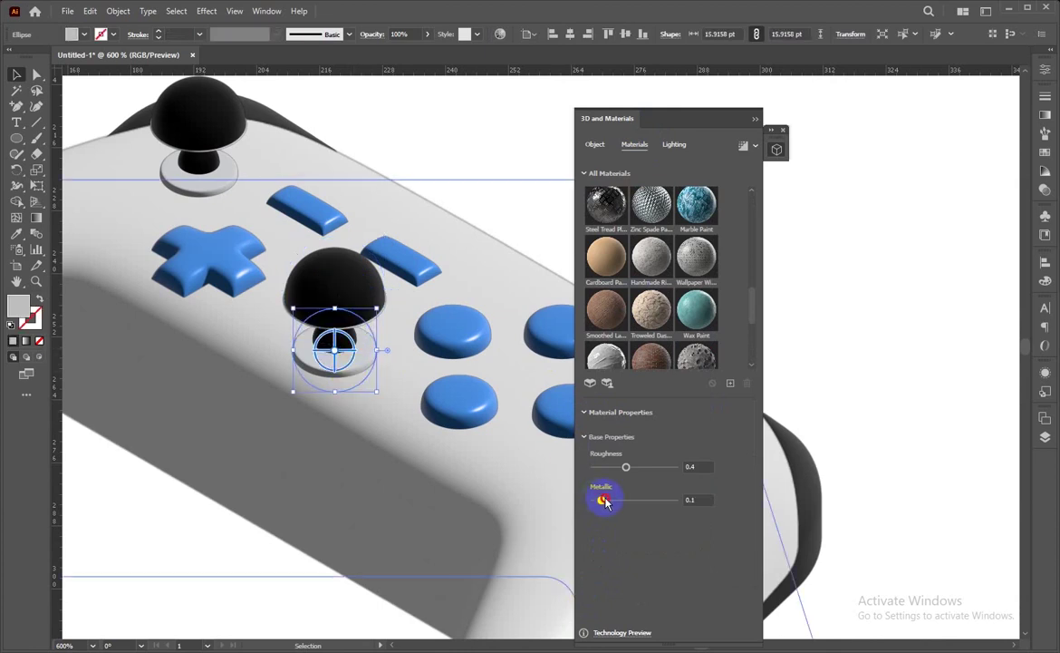
pyautogui.moveTo(604, 501); pyautogui.dragTo(568, 475)
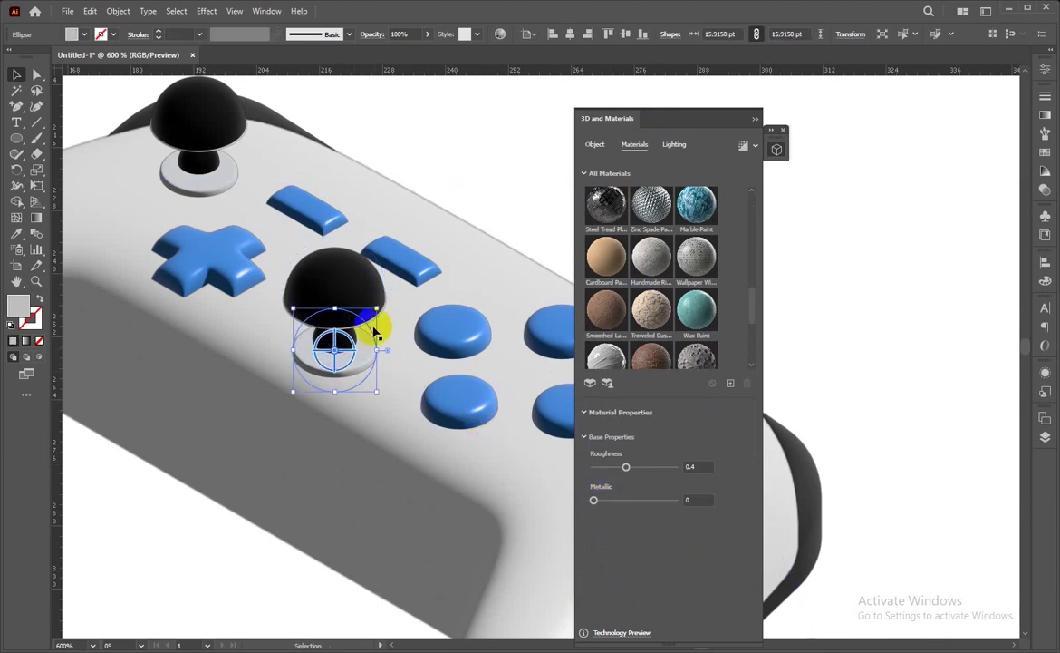
# Give the centre joystick's dome and stem Roughness 0.25 and Metallic 0.3
pyautogui.keyDown('shift'); pyautogui.click(371, 308); pyautogui.keyUp('shift')
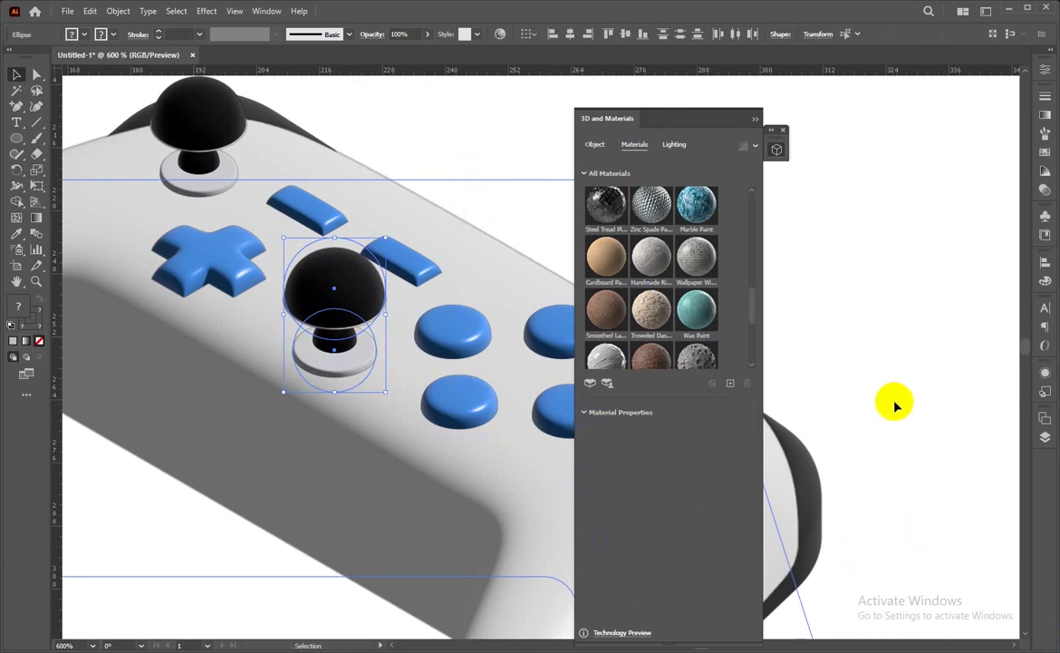
pyautogui.keyDown('shift'); pyautogui.click(343, 355); pyautogui.keyUp('shift')
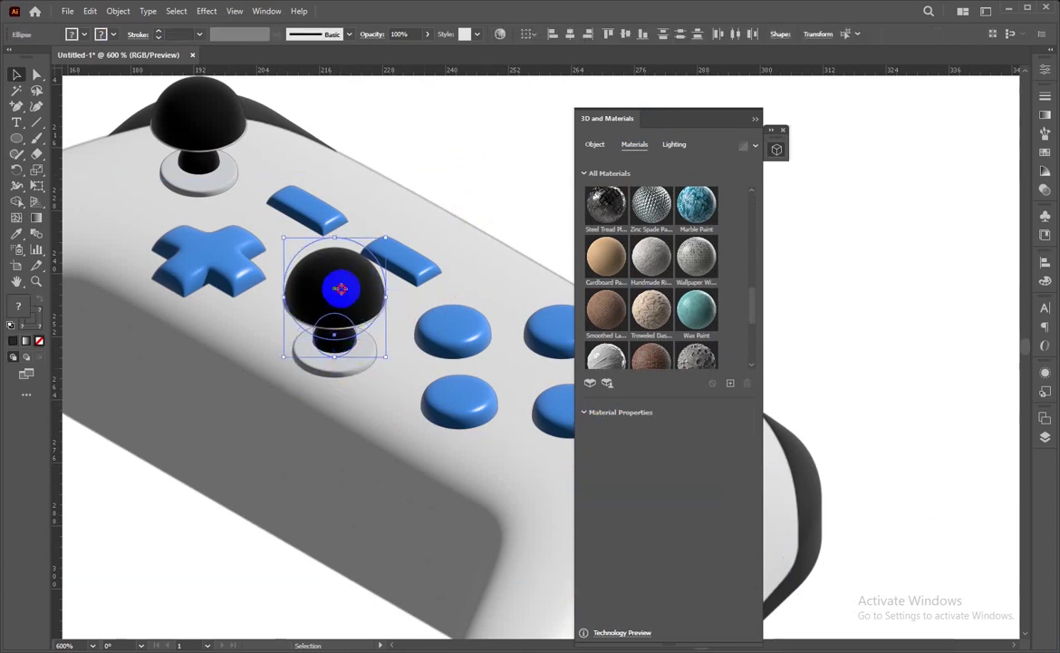
pyautogui.click(337, 283)
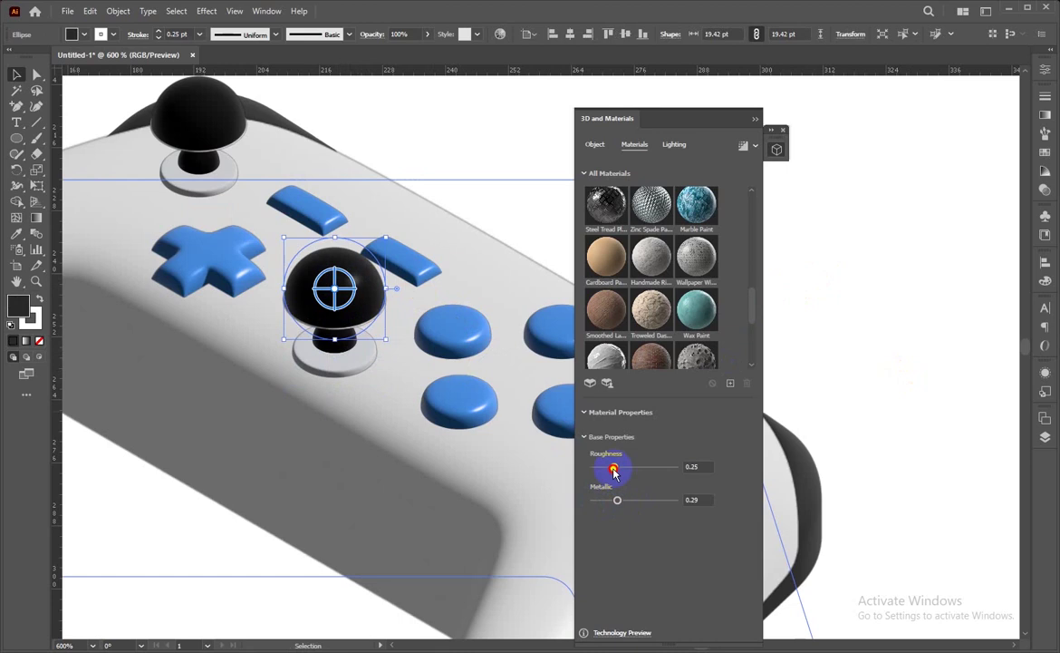
pyautogui.click(692, 499)
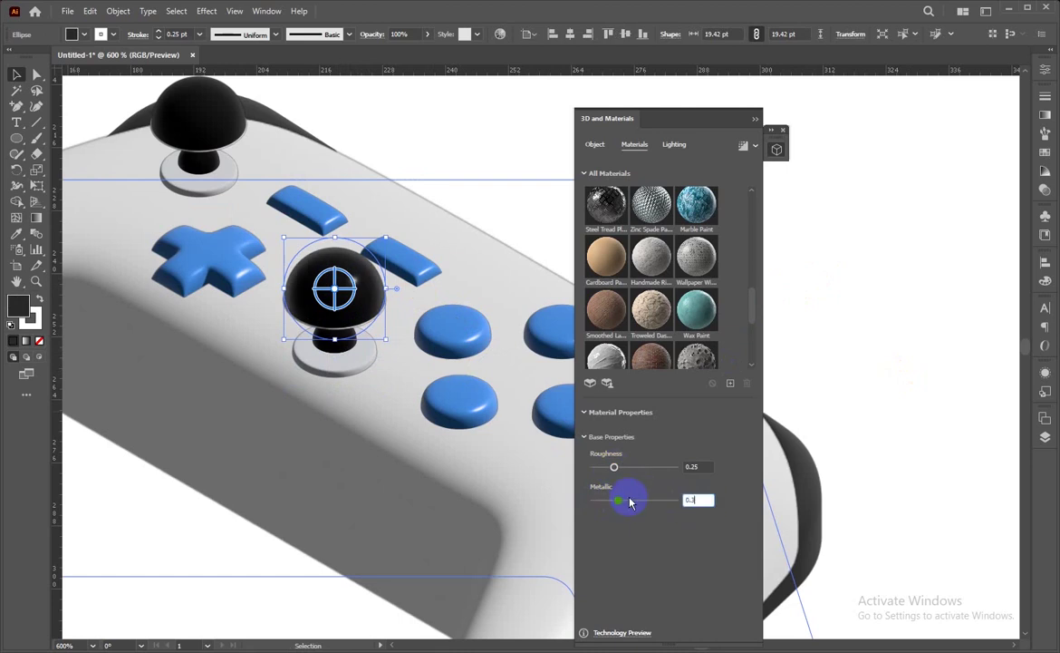
pyautogui.click(344, 358)
pyautogui.click(691, 466)
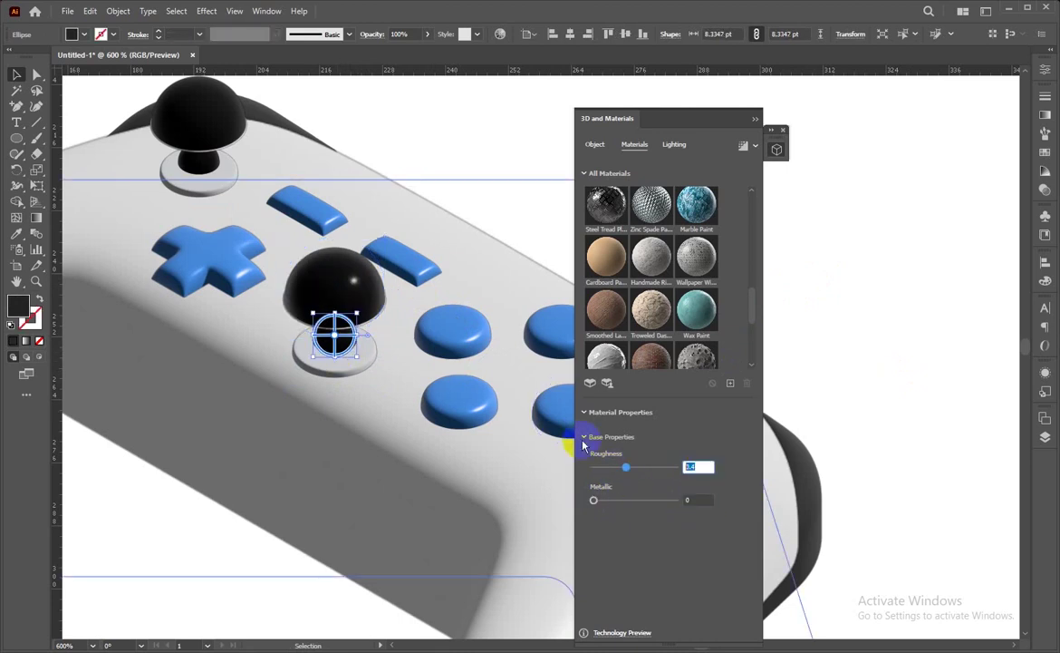
pyautogui.write('5')
pyautogui.press('Tab')
pyautogui.write('.3')
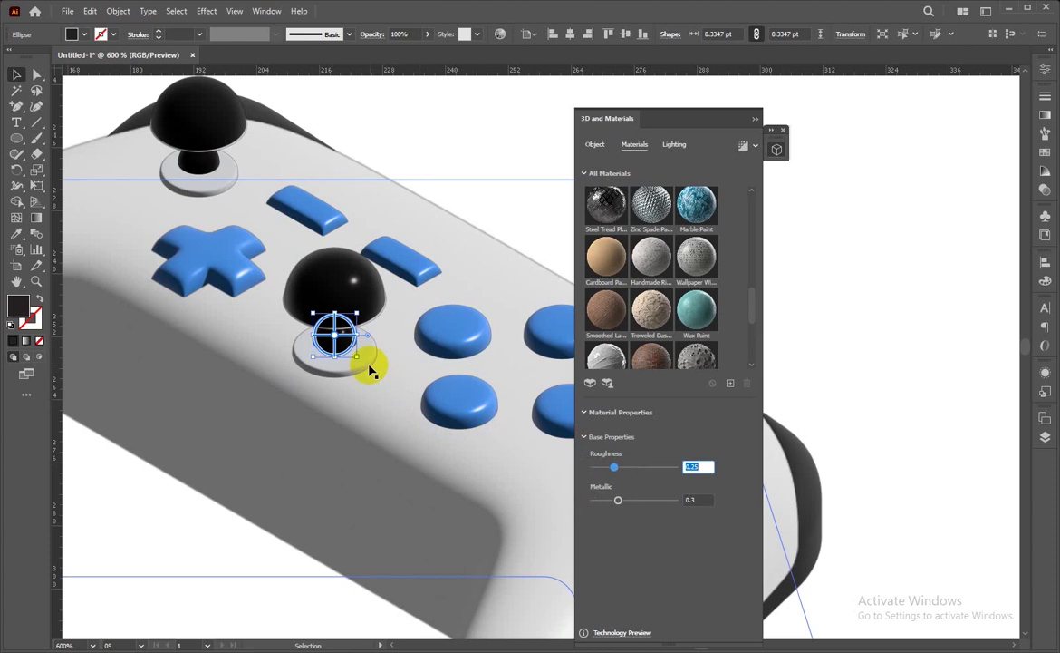
pyautogui.click(370, 365)
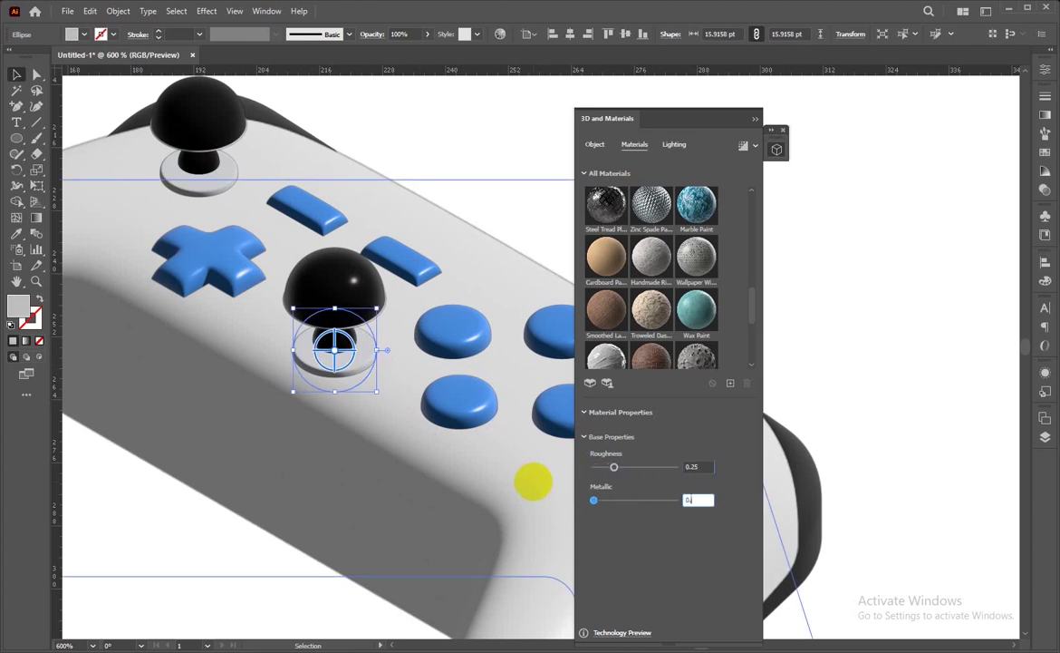
pyautogui.click(233, 169)
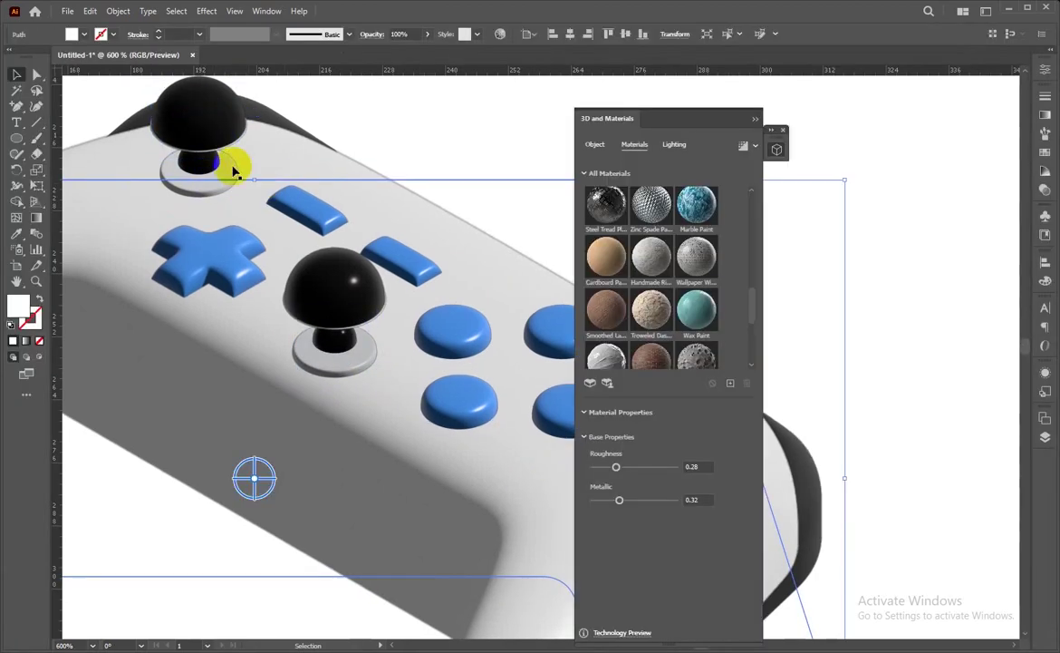
# Set the top-left joystick cap's material to Roughness 0.25 and Metallic 0.3
pyautogui.click(199, 173)
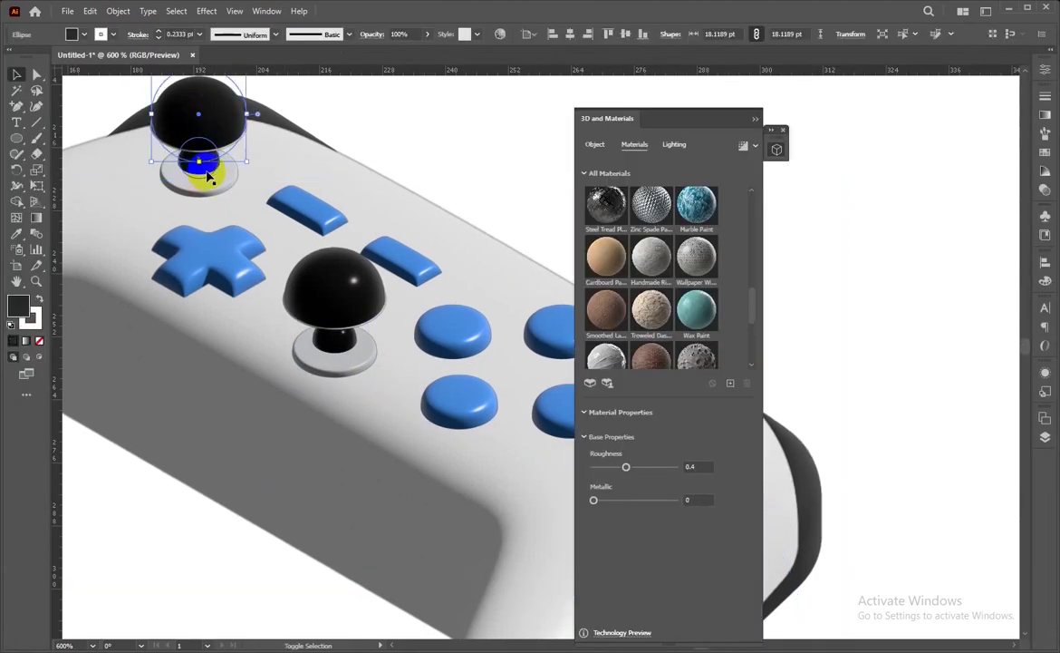
pyautogui.keyDown('shift'); pyautogui.click(201, 166); pyautogui.keyUp('shift')
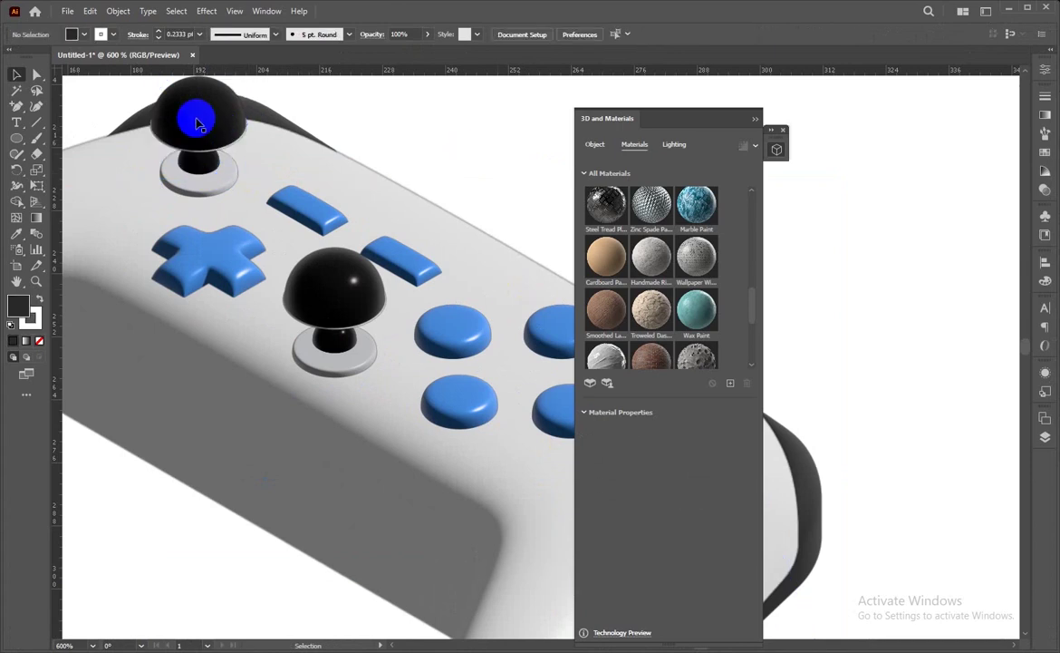
pyautogui.click(697, 466)
pyautogui.press('Tab')
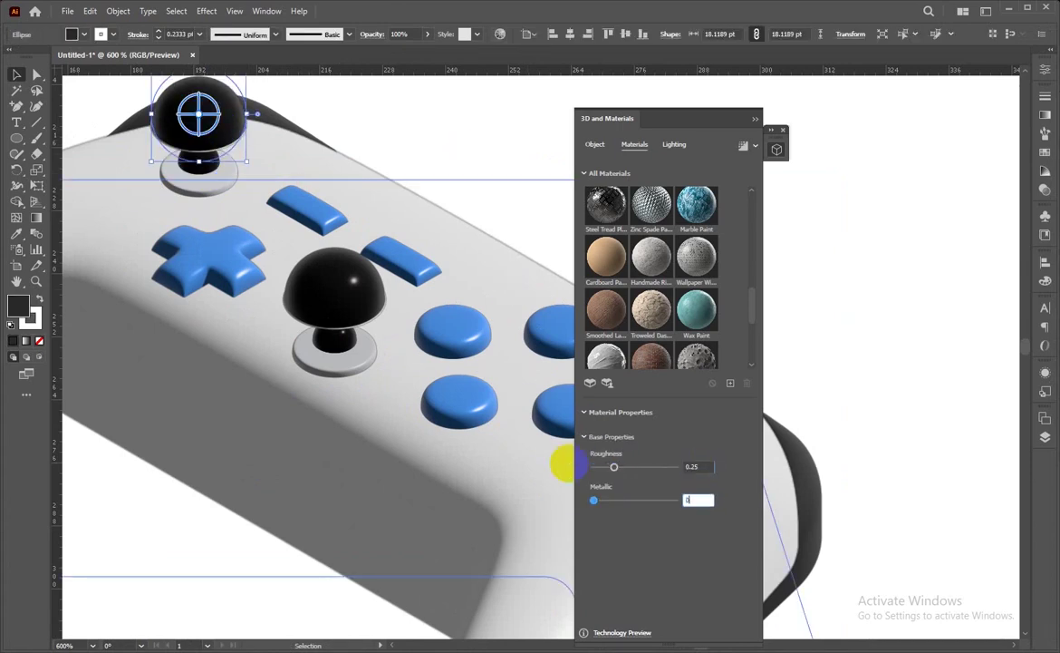
pyautogui.write('0.3')
pyautogui.press('Tab')
# Give the top-left joystick's stem and base Metallic 0.3 as well
pyautogui.click(200, 161)
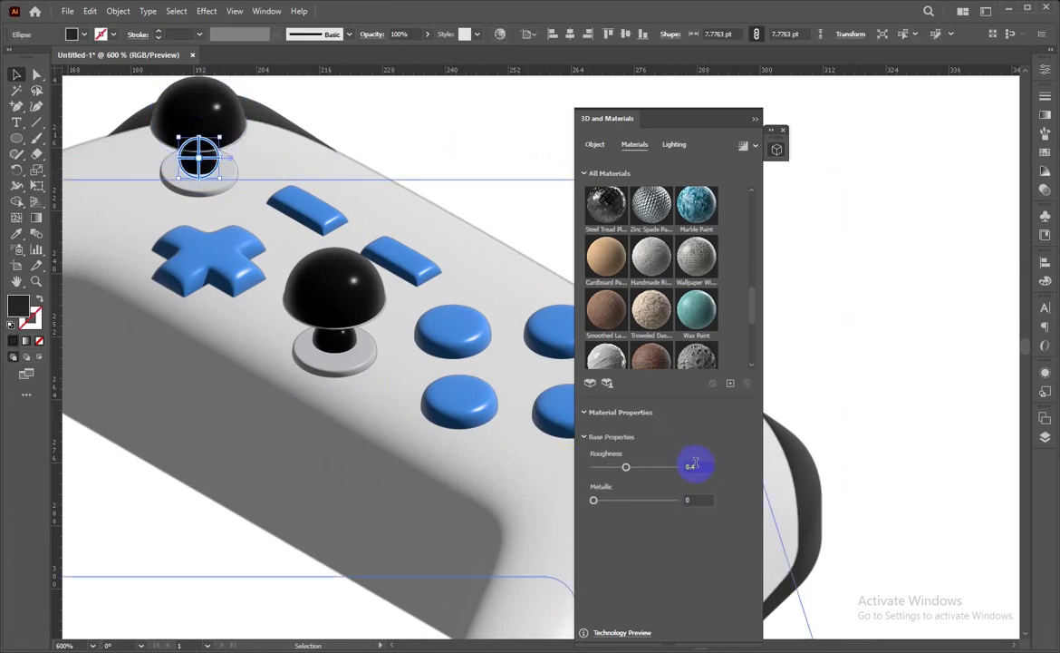
pyautogui.write('0.3')
pyautogui.press('Tab')
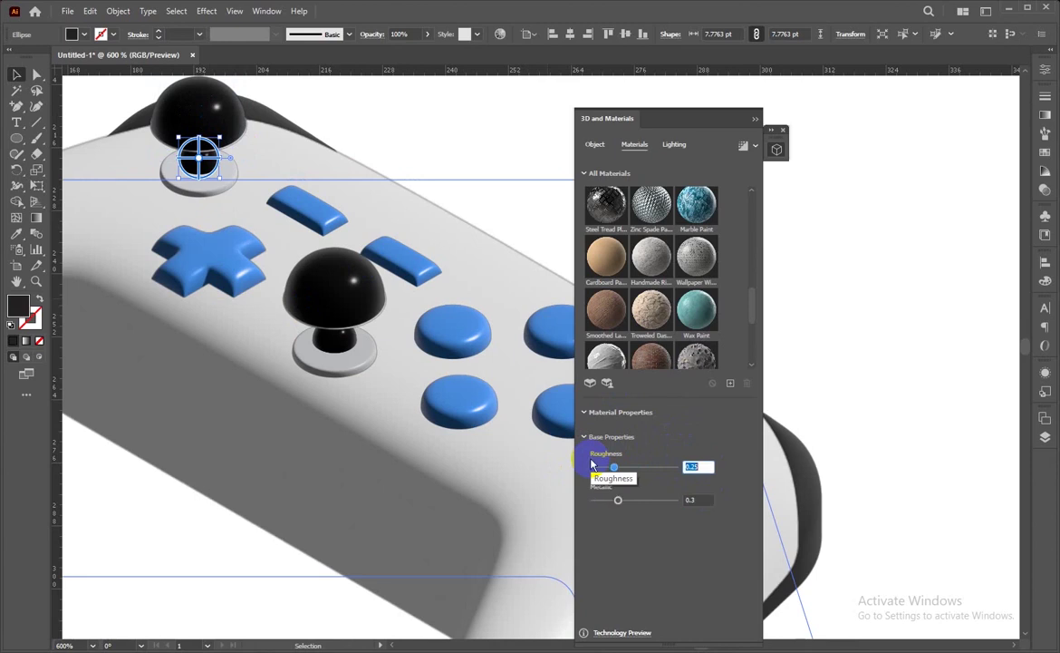
pyautogui.click(224, 193)
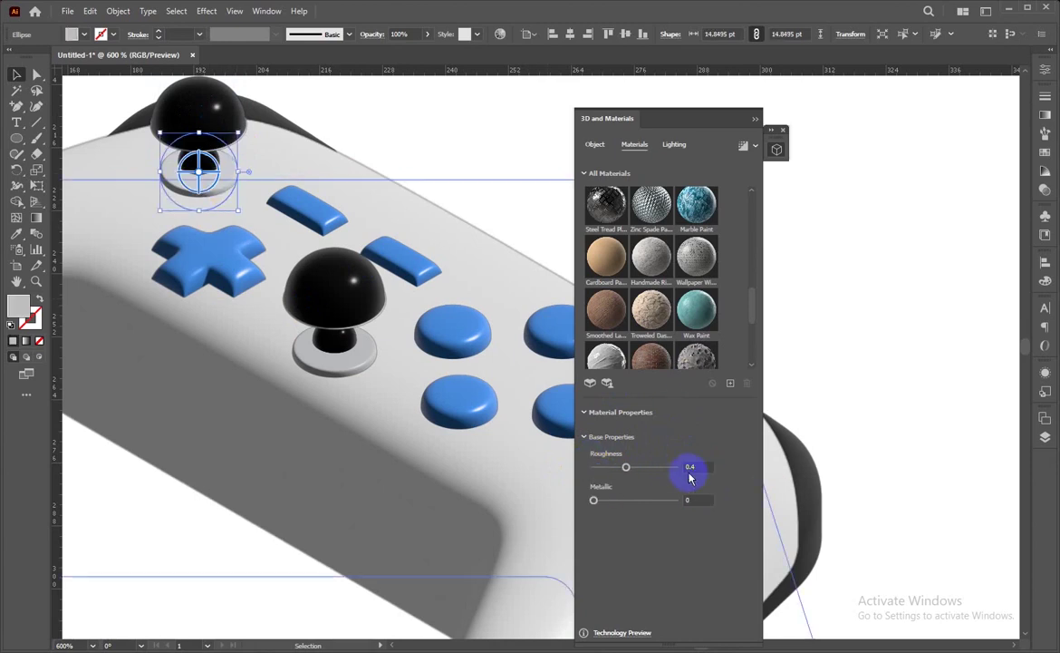
pyautogui.click(608, 487)
# Cancel the accidental Move dialog, zoom out, and move the materials panel aside
pyautogui.press('Return')
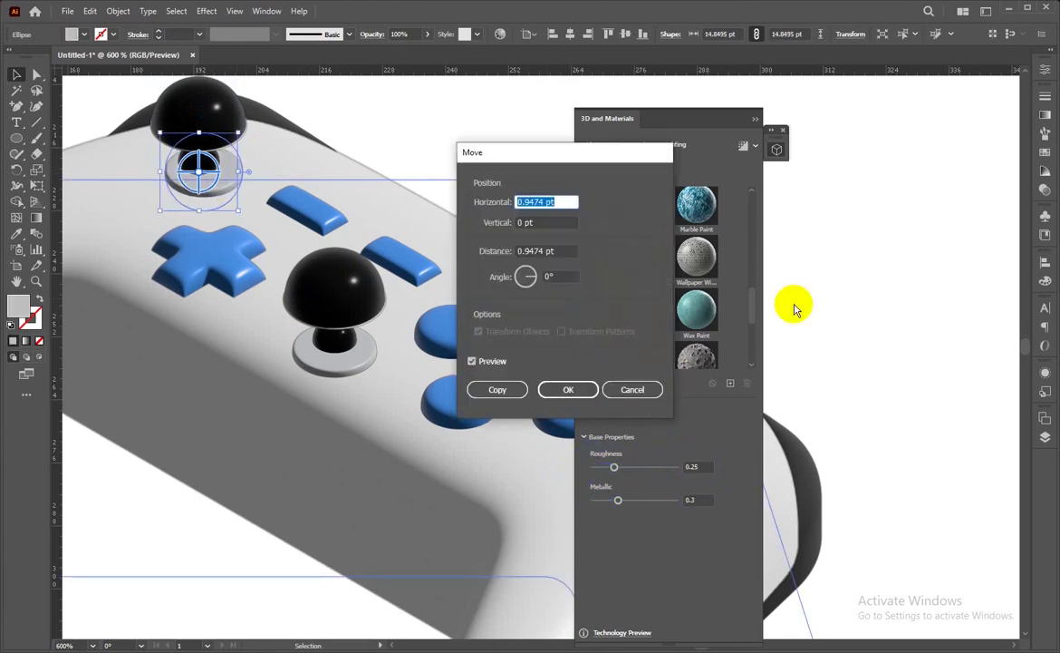
pyautogui.press('Escape')
pyautogui.click(426, 118)
pyautogui.hotkey('ctrl', '-')
pyautogui.hotkey('ctrl', '-')
pyautogui.hotkey('ctrl', '-')
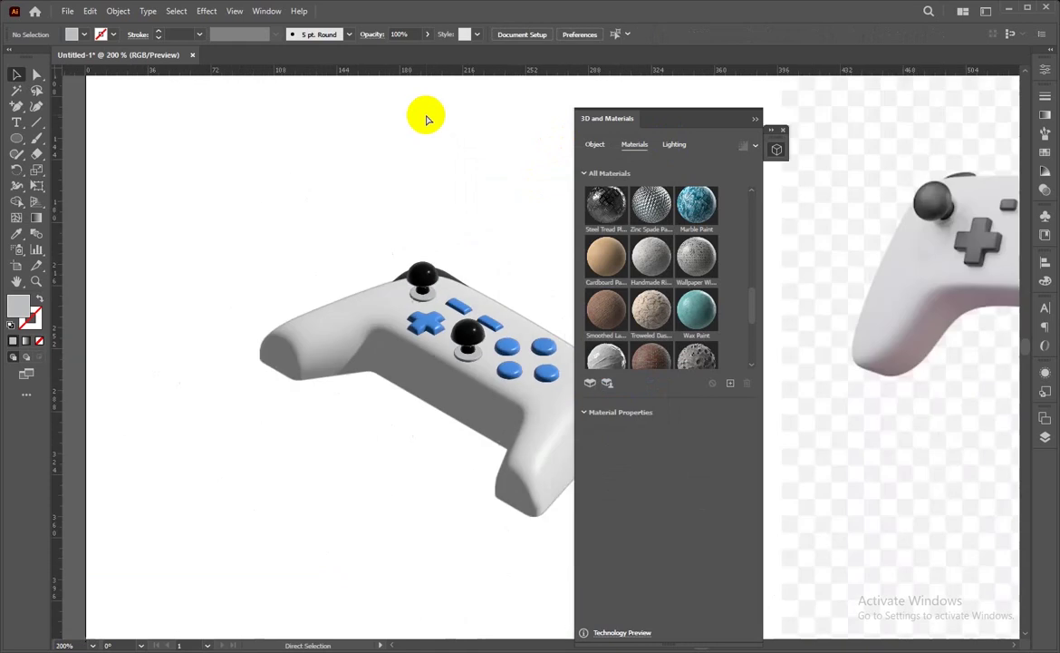
pyautogui.hotkey('ctrl', '-')
pyautogui.moveTo(716, 122); pyautogui.dragTo(917, 154)
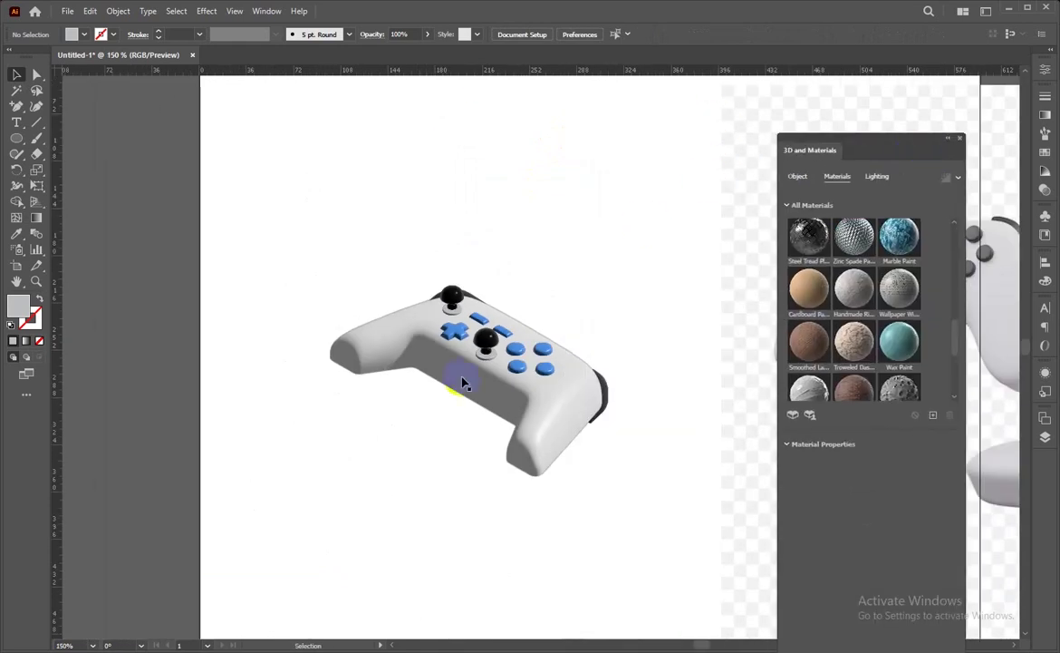
# Check the controller body's material and deselect to view the finished render
pyautogui.click(530, 426)
pyautogui.hotkey('ctrl', '+')
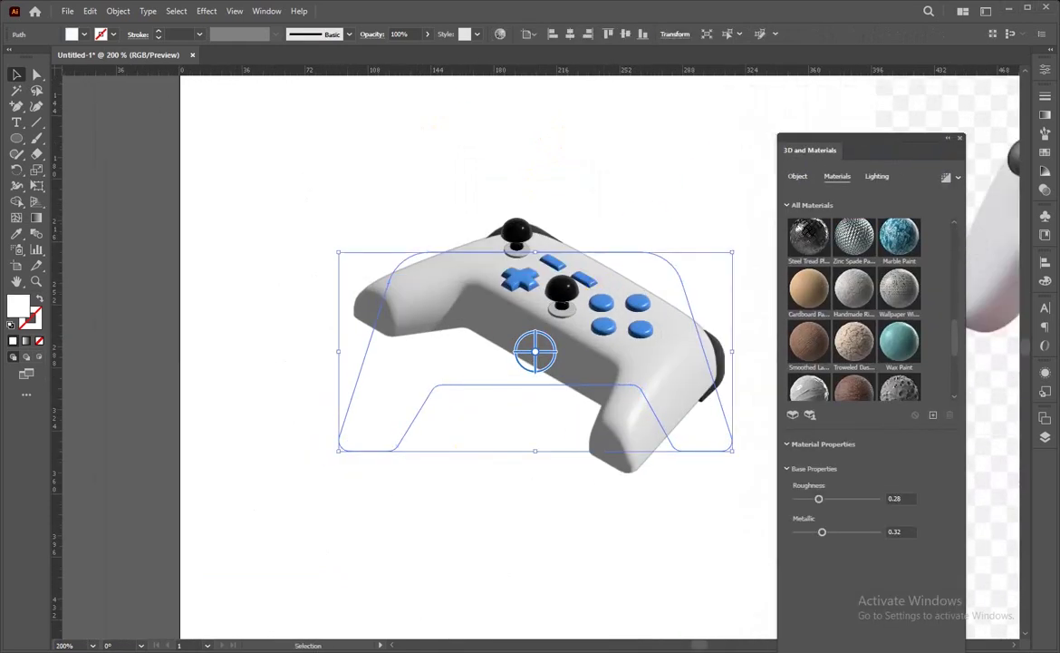
pyautogui.moveTo(758, 503); pyautogui.dragTo(512, 514)
pyautogui.click(512, 514)
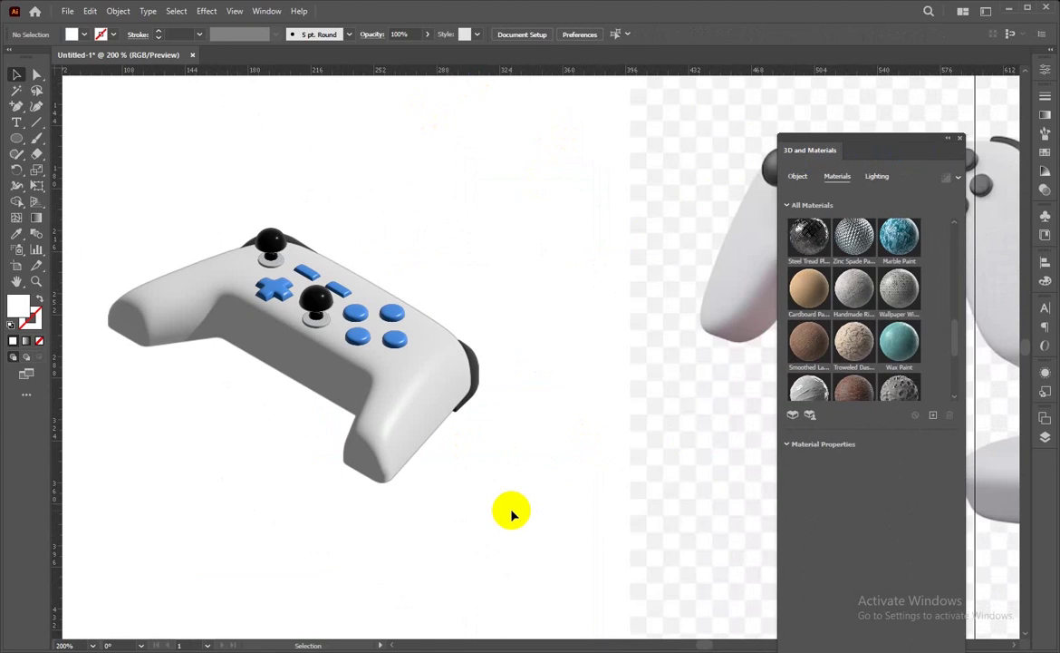
pyautogui.click(396, 437)
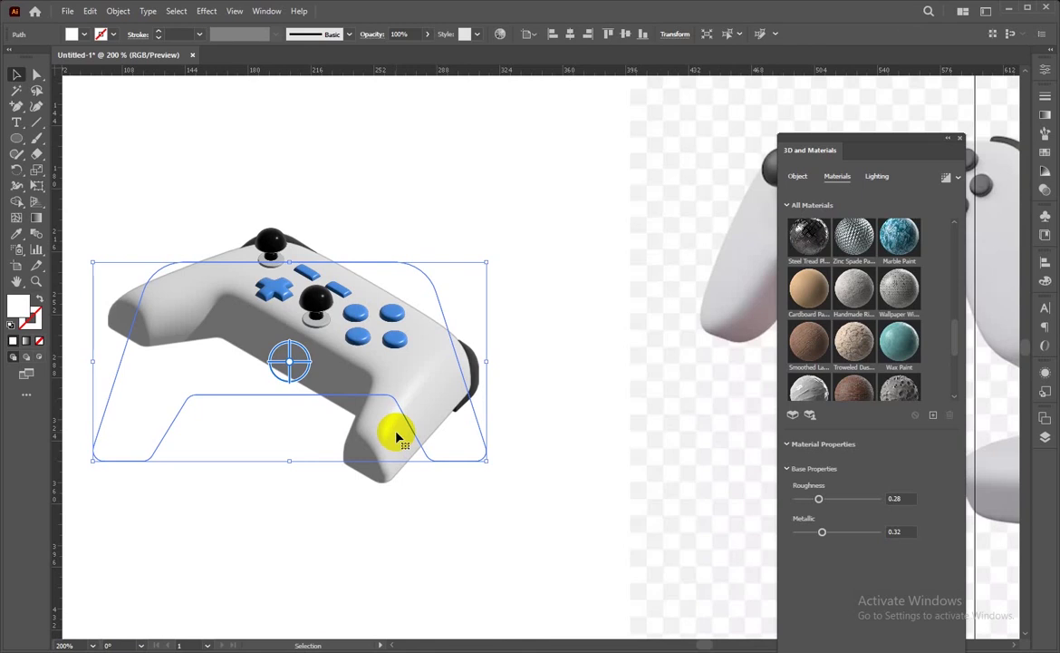
pyautogui.click(436, 235)
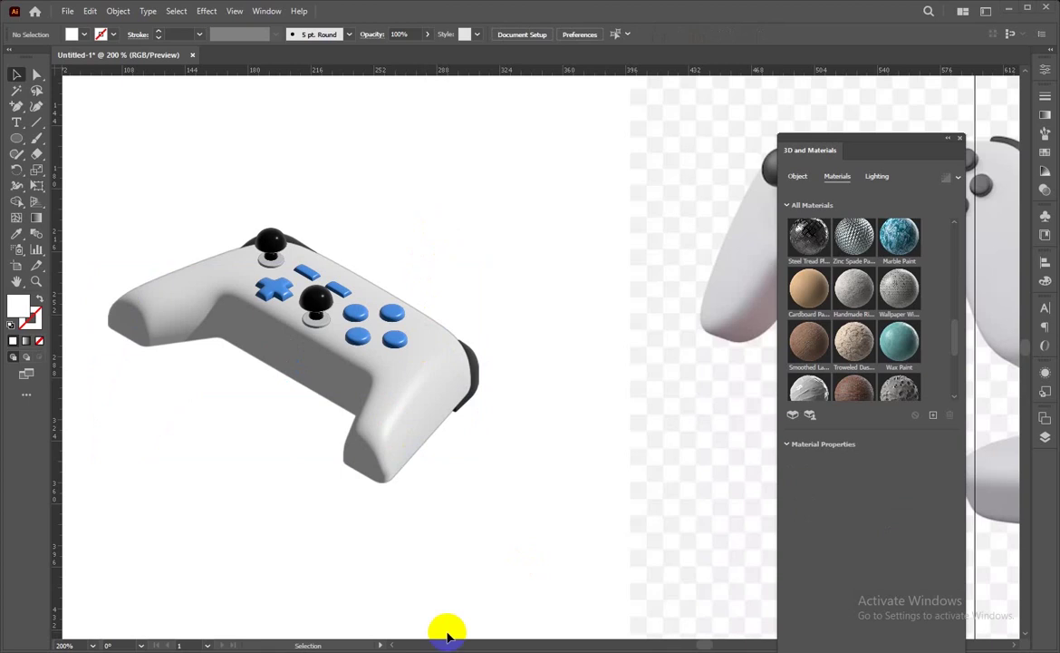